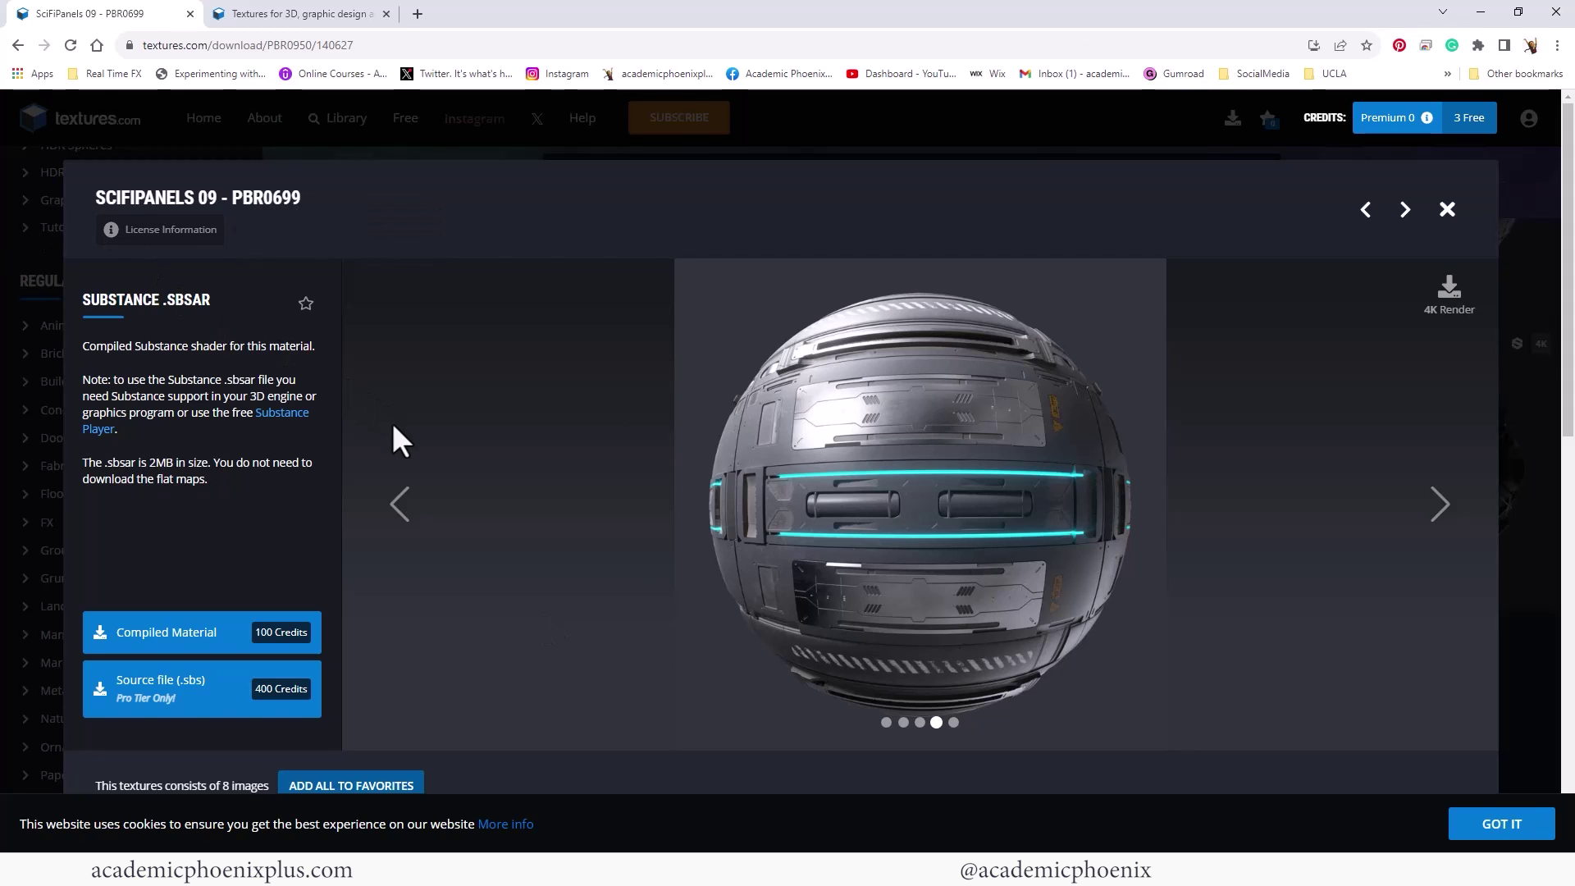
# Close the SciFiPanels 09 preview on Textures.com
pyautogui.click(1447, 209)
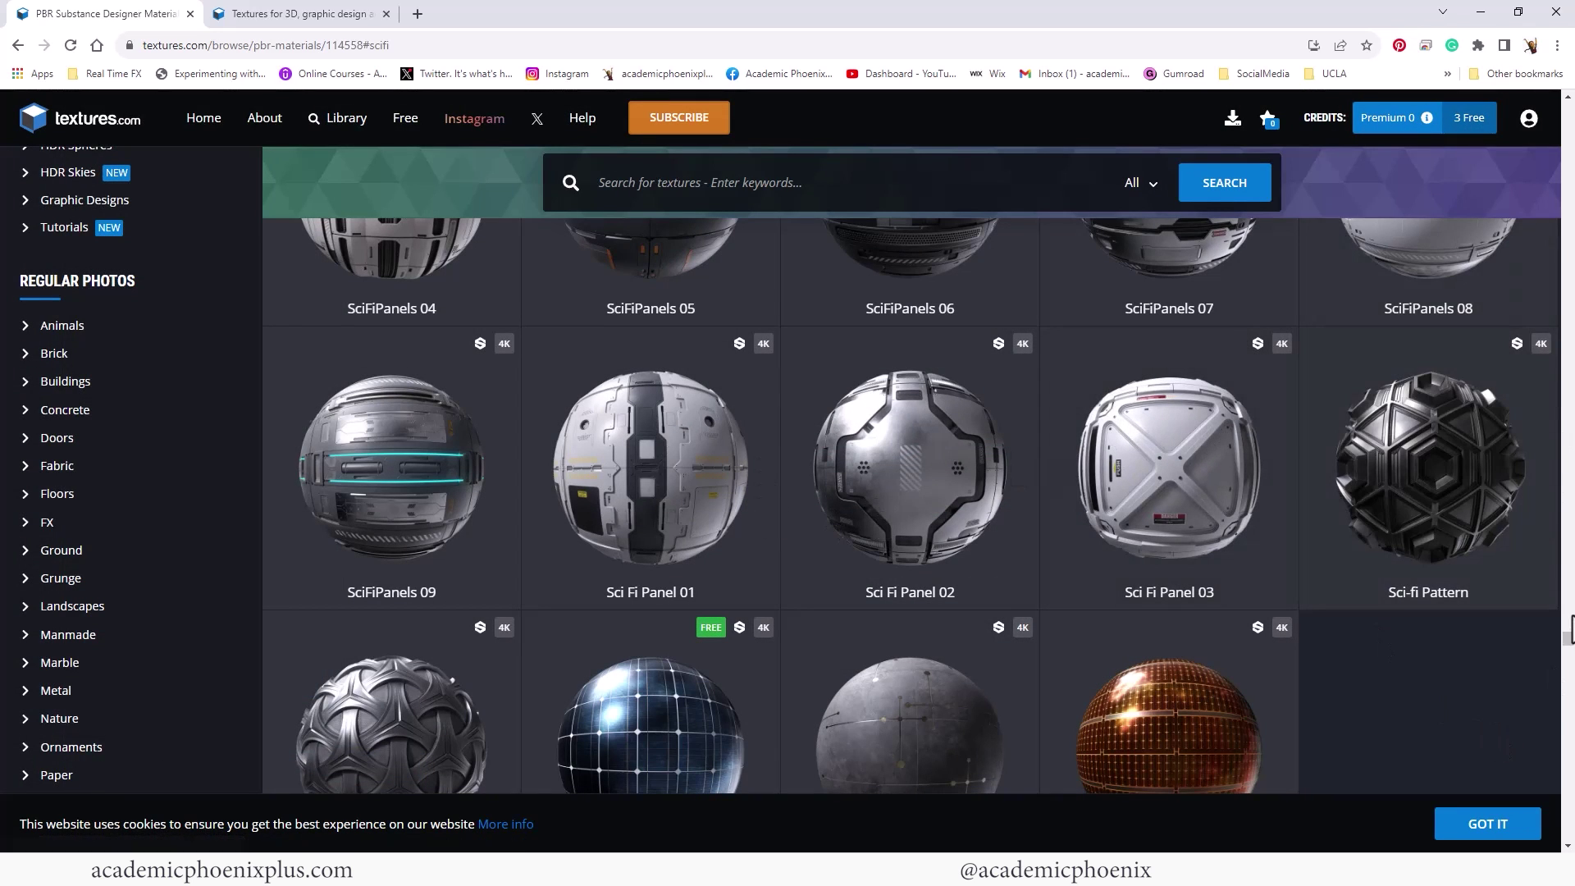
pyautogui.moveTo(1568, 649); pyautogui.dragTo(1567, 510)
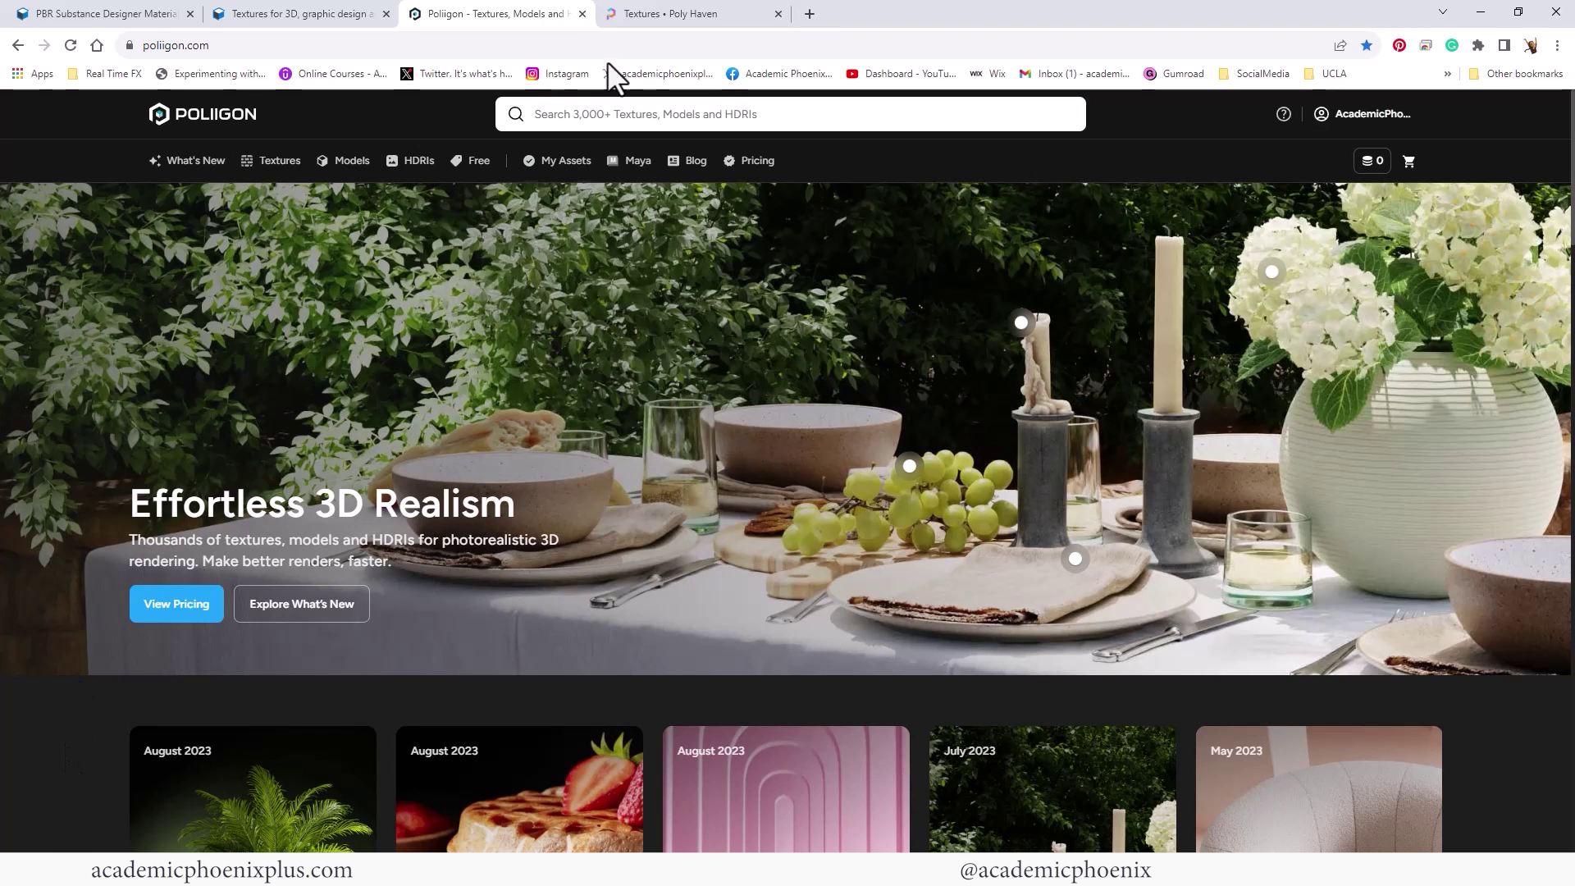
# Bring up the 'Textures • Poly Haven' library tab
pyautogui.click(653, 14)
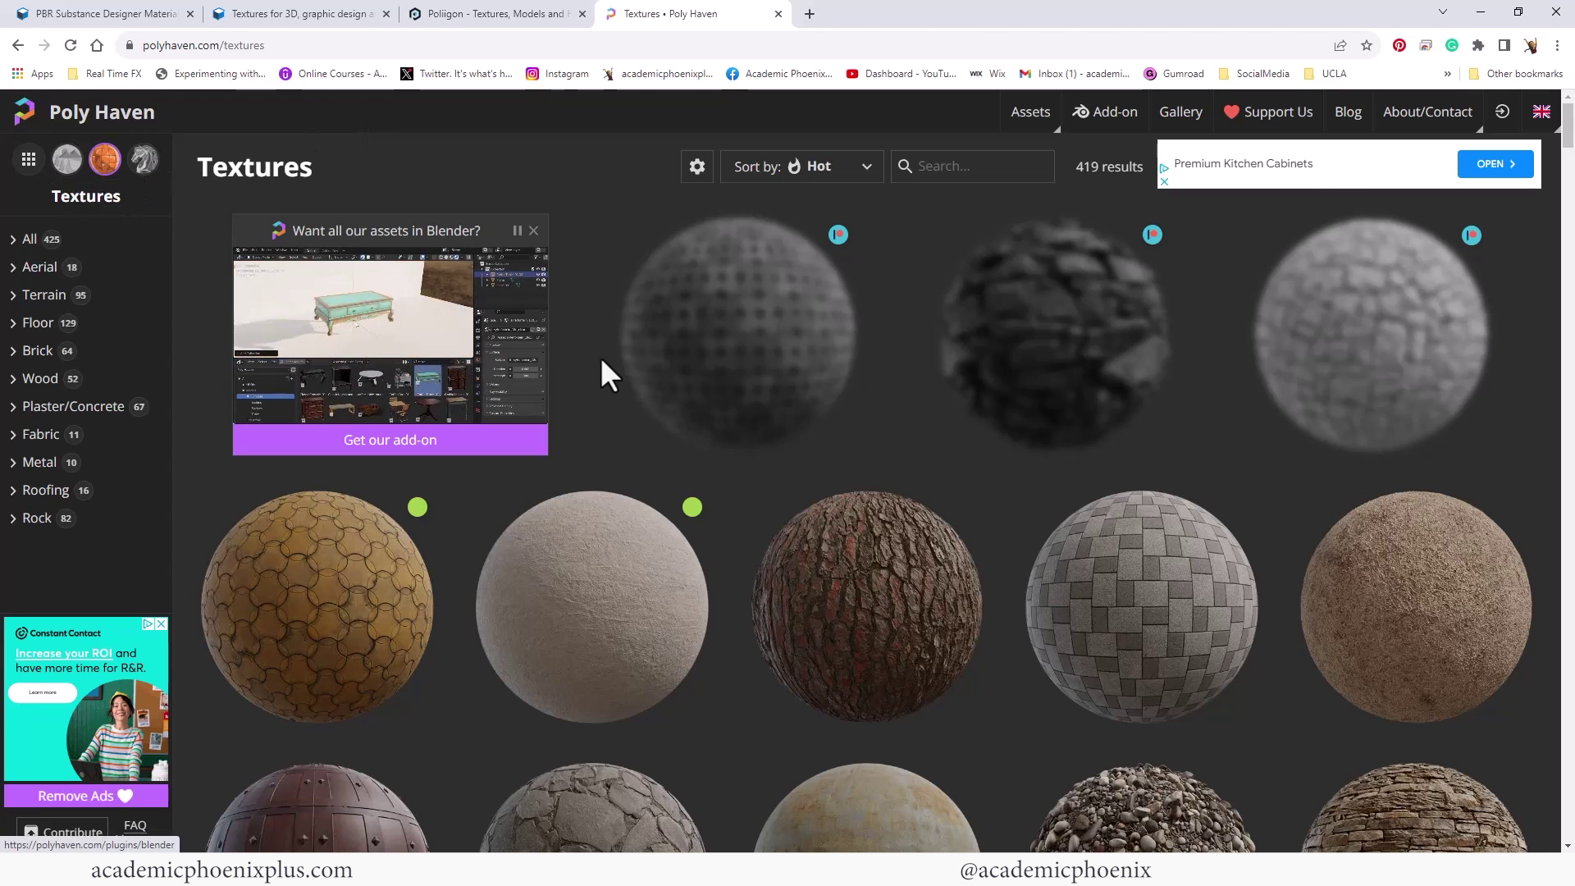
pyautogui.scroll(-3, 603, 371)
pyautogui.scroll(3, 603, 372)
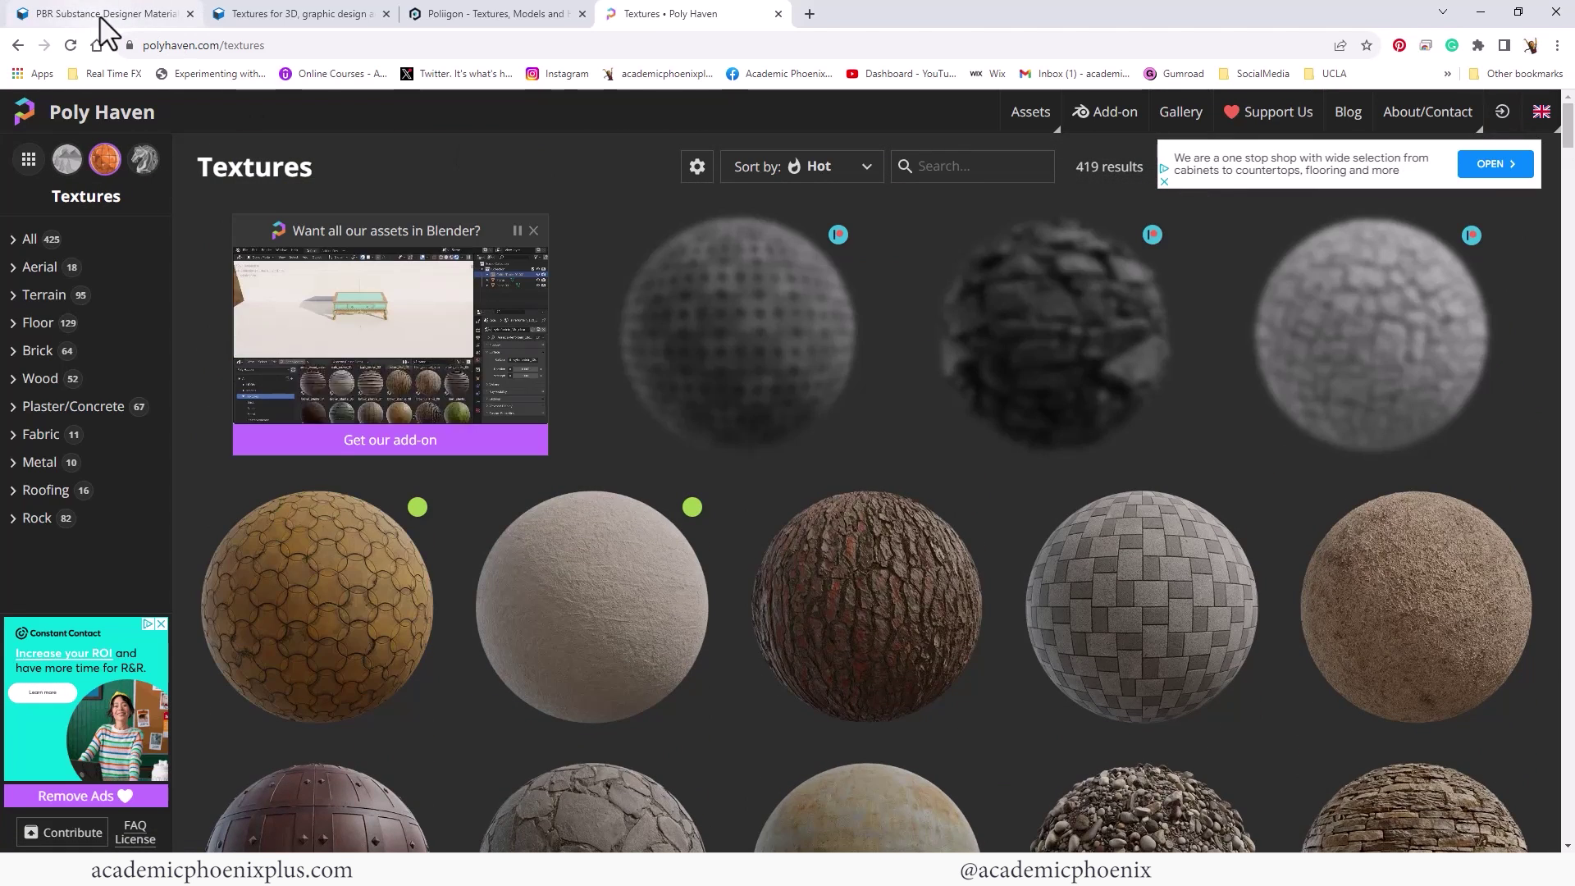
# Return to the Textures.com browse page and open the SciFiPanels 09 material page
pyautogui.click(104, 27)
pyautogui.moveTo(1569, 527); pyautogui.dragTo(1570, 531)
pyautogui.scroll(-2, 1003, 603)
pyautogui.scroll(-3, 1003, 603)
pyautogui.scroll(-3, 1003, 603)
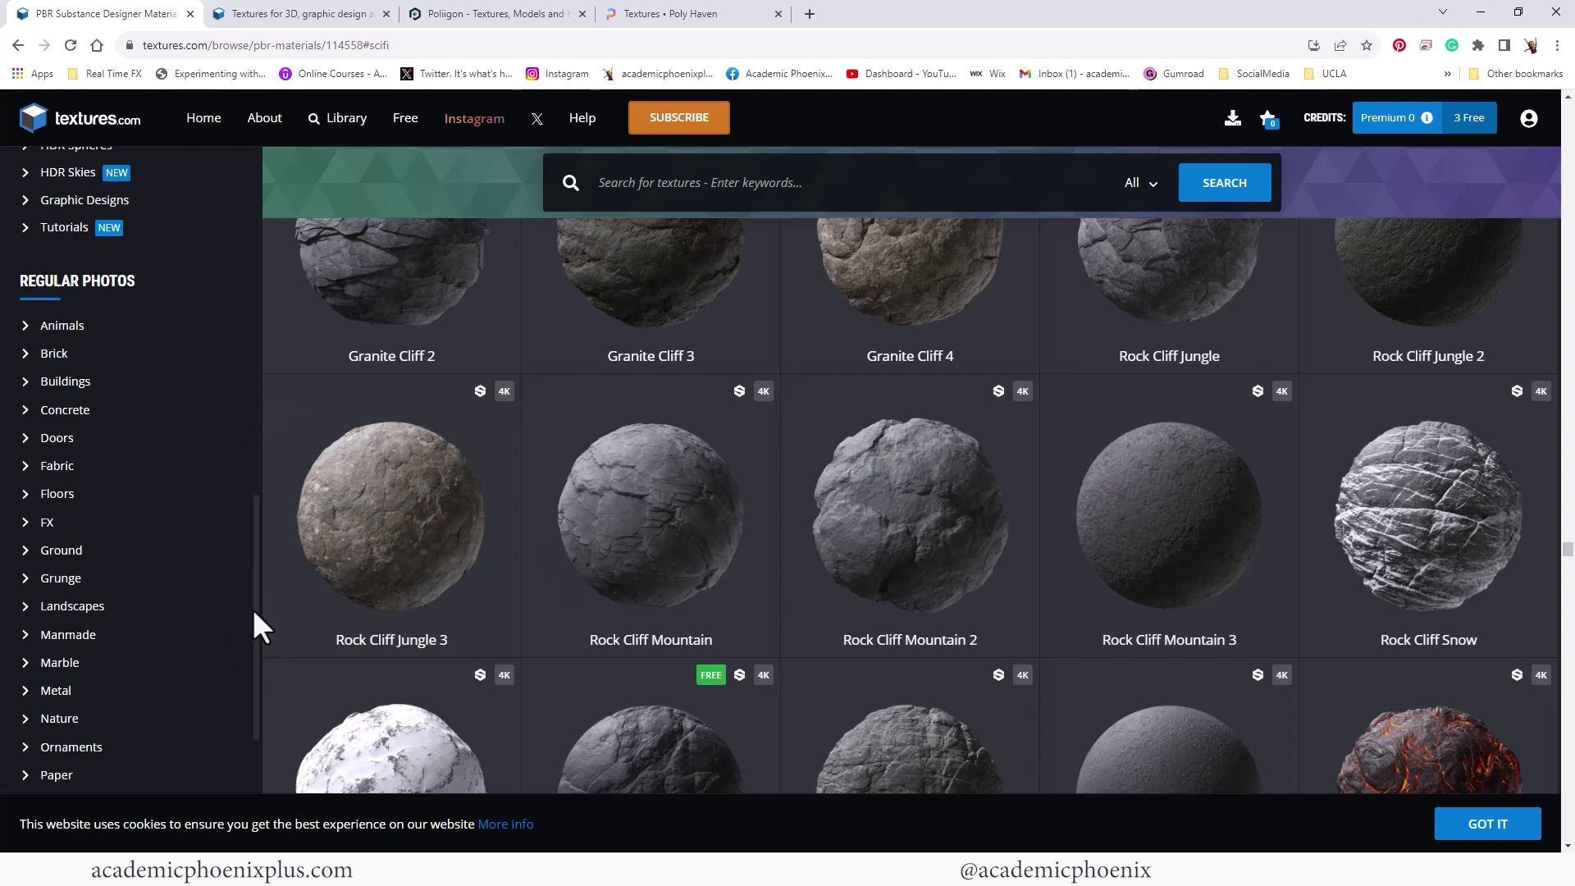
pyautogui.scroll(2, 246, 566)
pyautogui.scroll(2, 232, 469)
pyautogui.scroll(2, 228, 436)
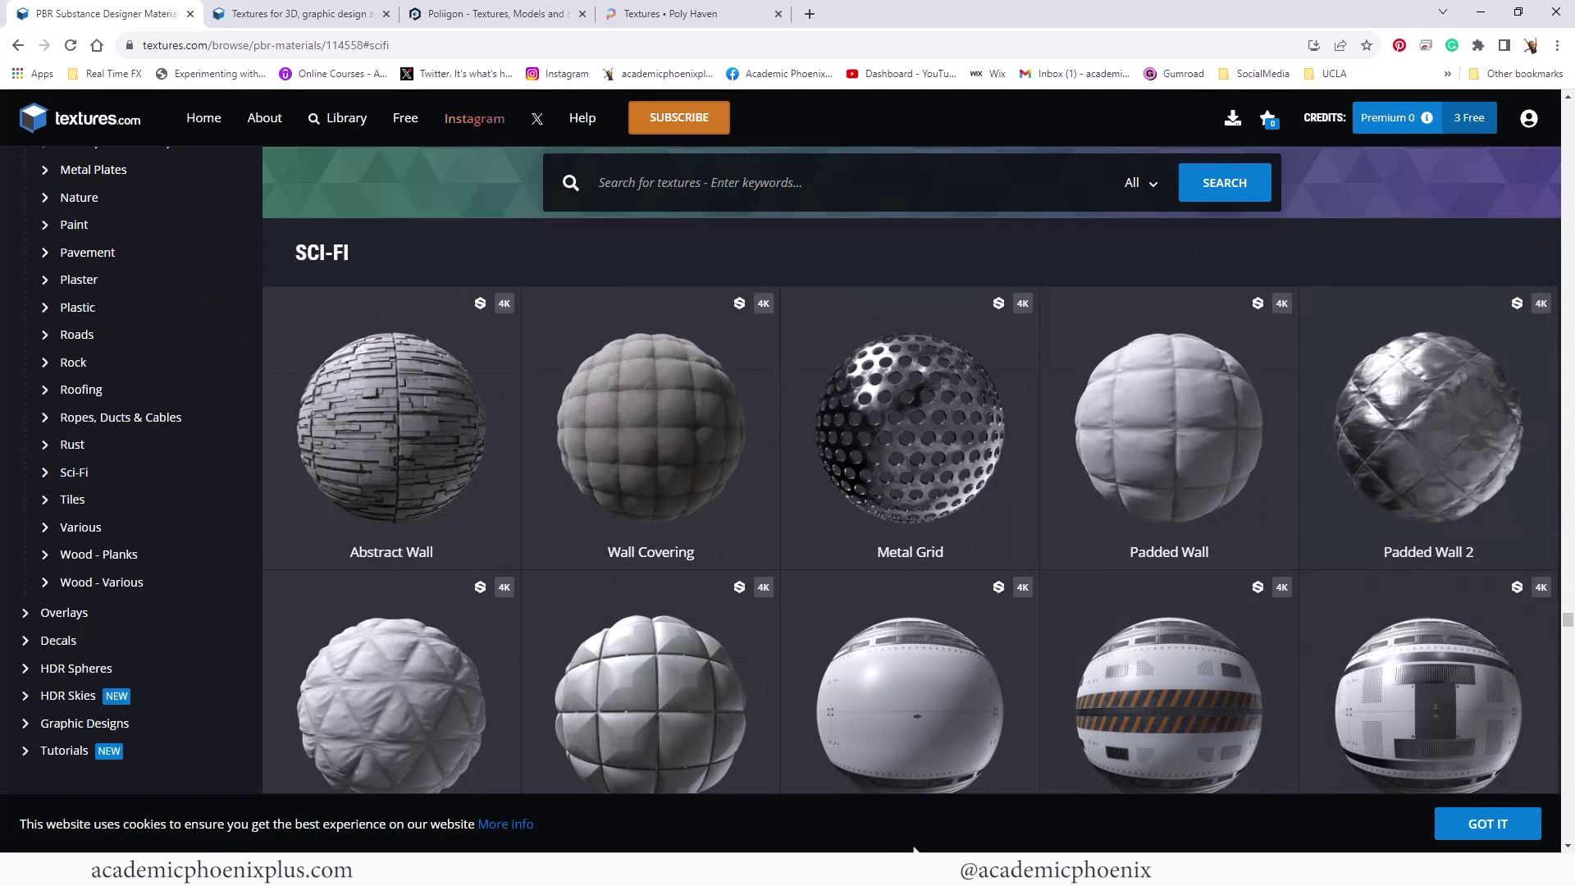
pyautogui.scroll(-5, 1460, 588)
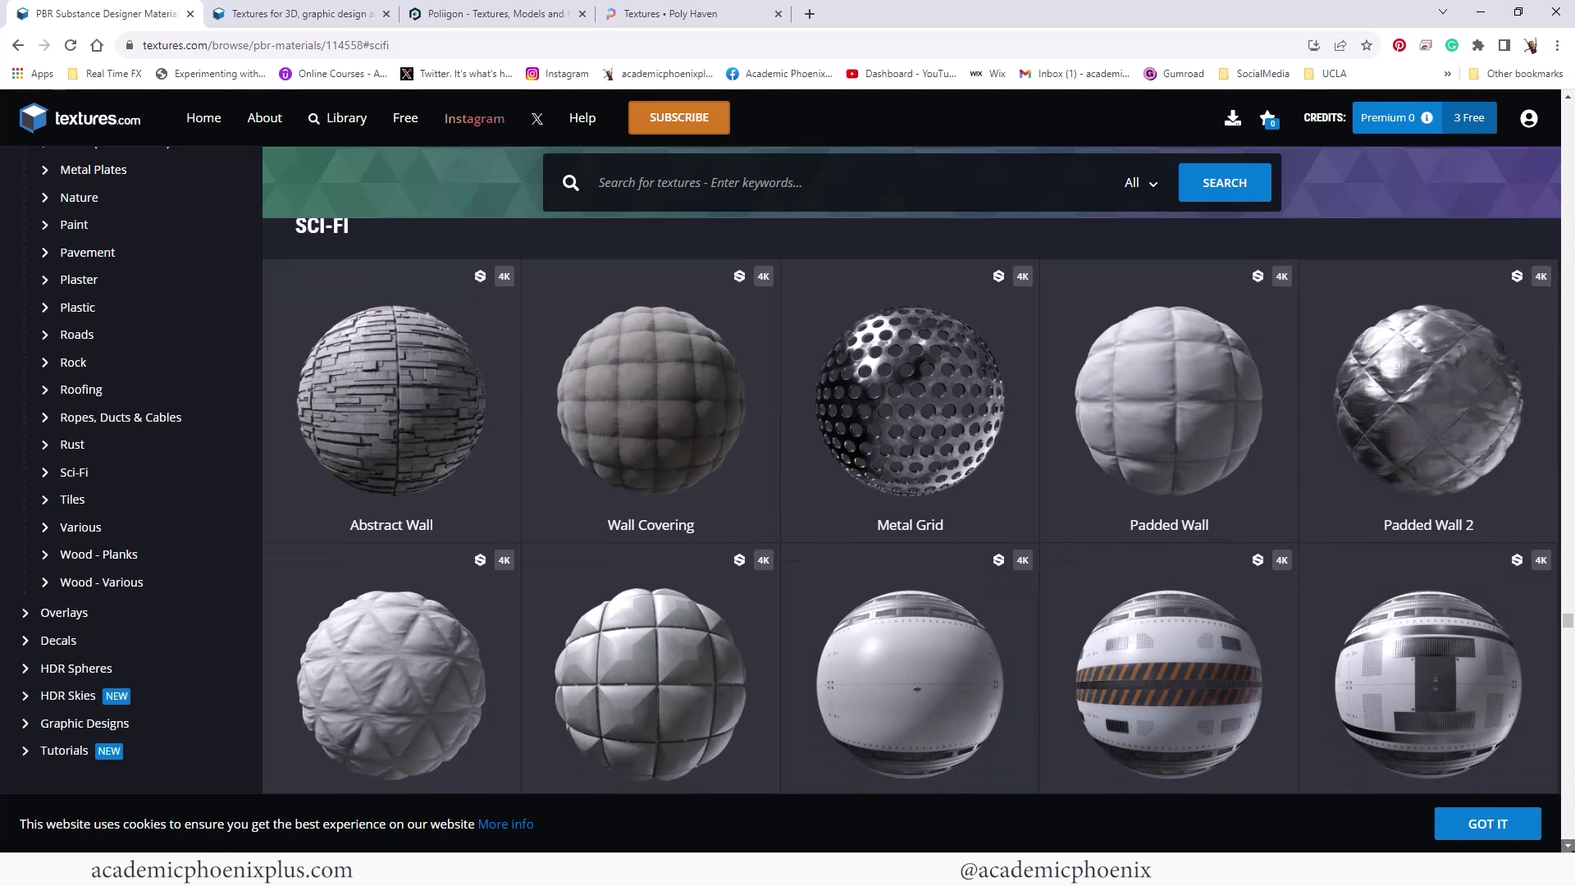
pyautogui.scroll(-3, 910, 504)
pyautogui.scroll(-2, 911, 505)
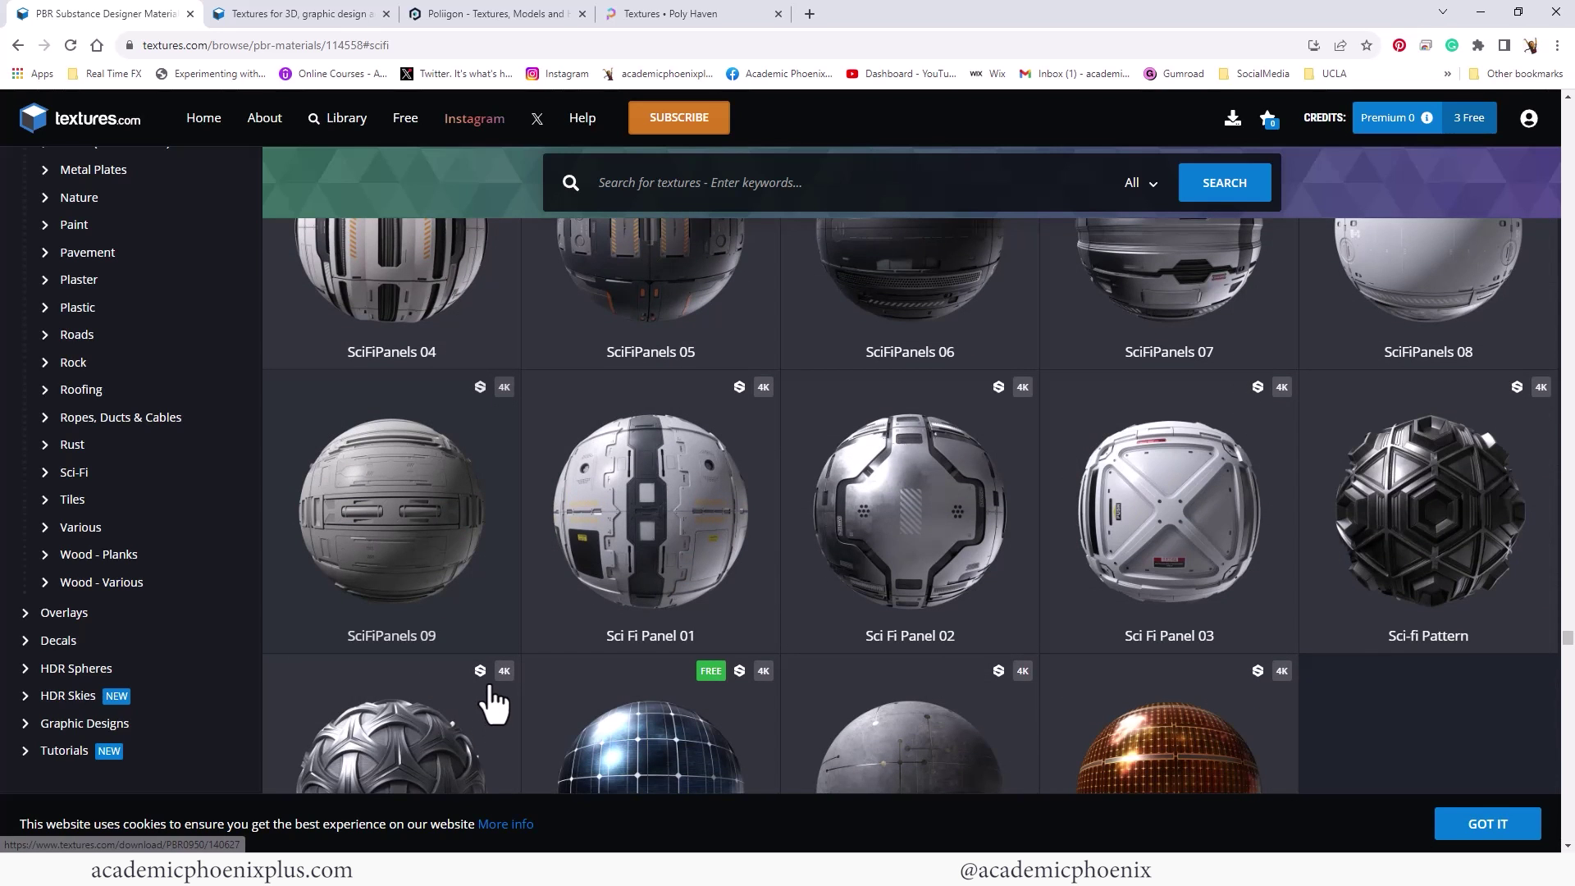
pyautogui.click(408, 601)
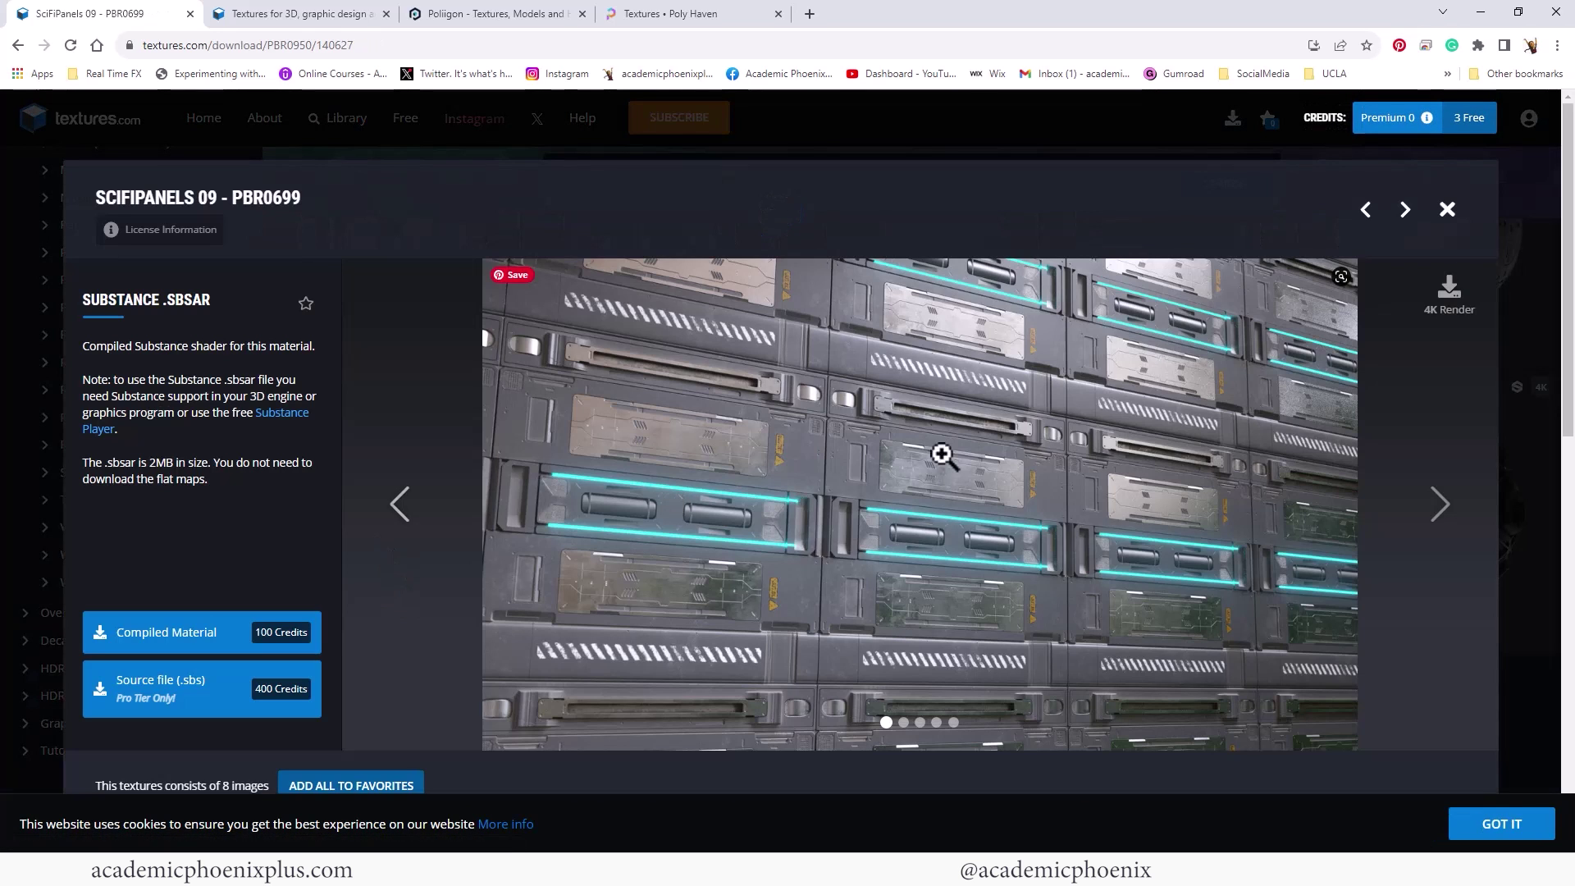
pyautogui.moveTo(1569, 301); pyautogui.dragTo(1568, 579)
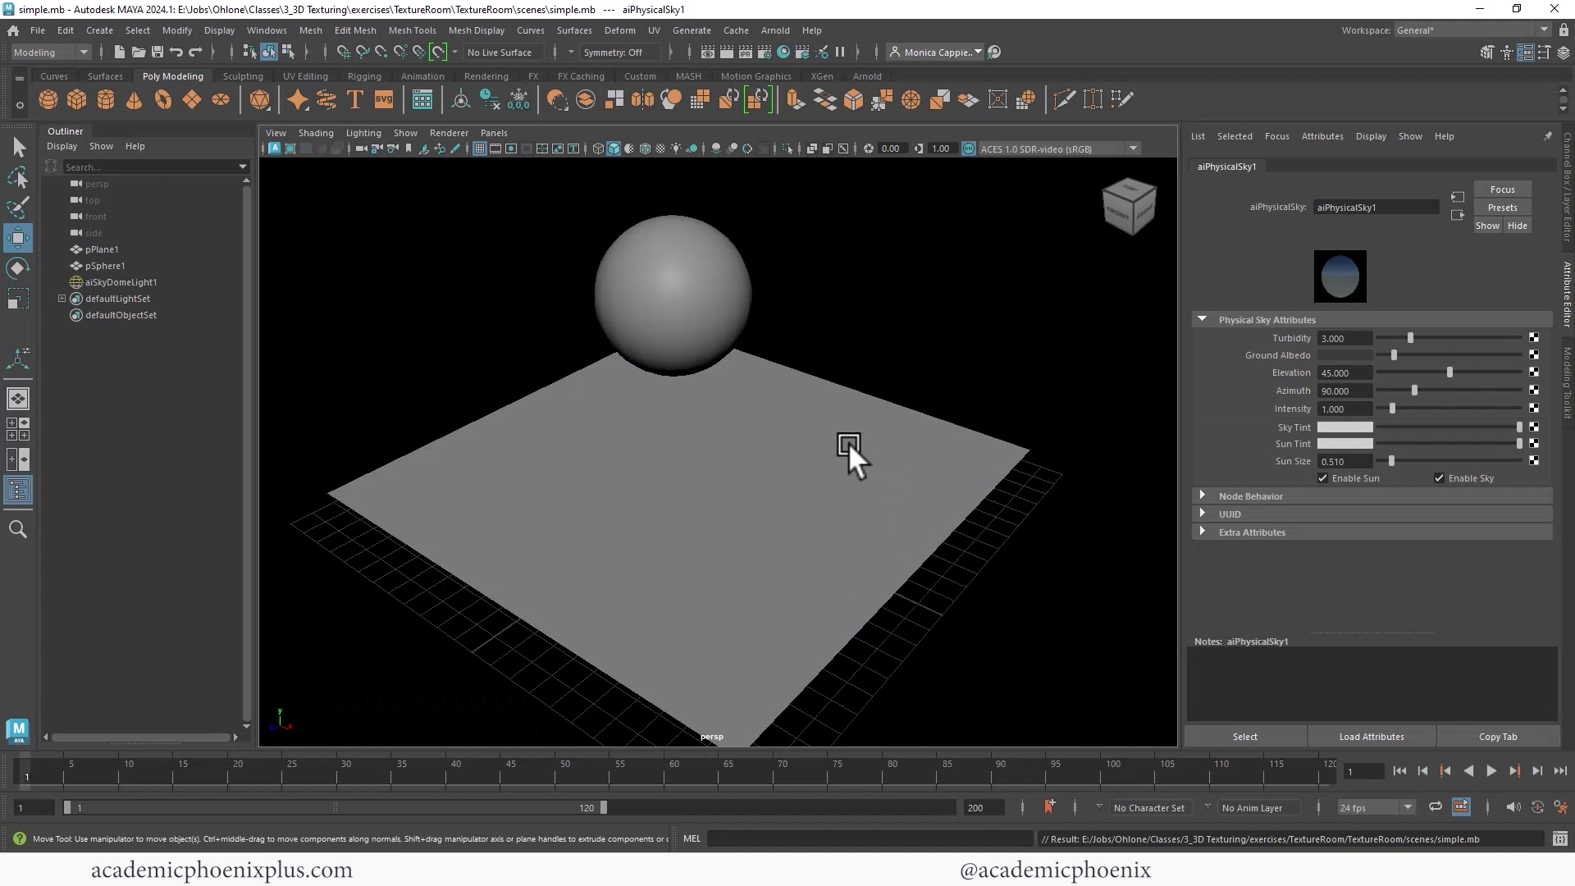
# Select pSphere1 and move it toward the camera
pyautogui.click(849, 445)
pyautogui.click(675, 282)
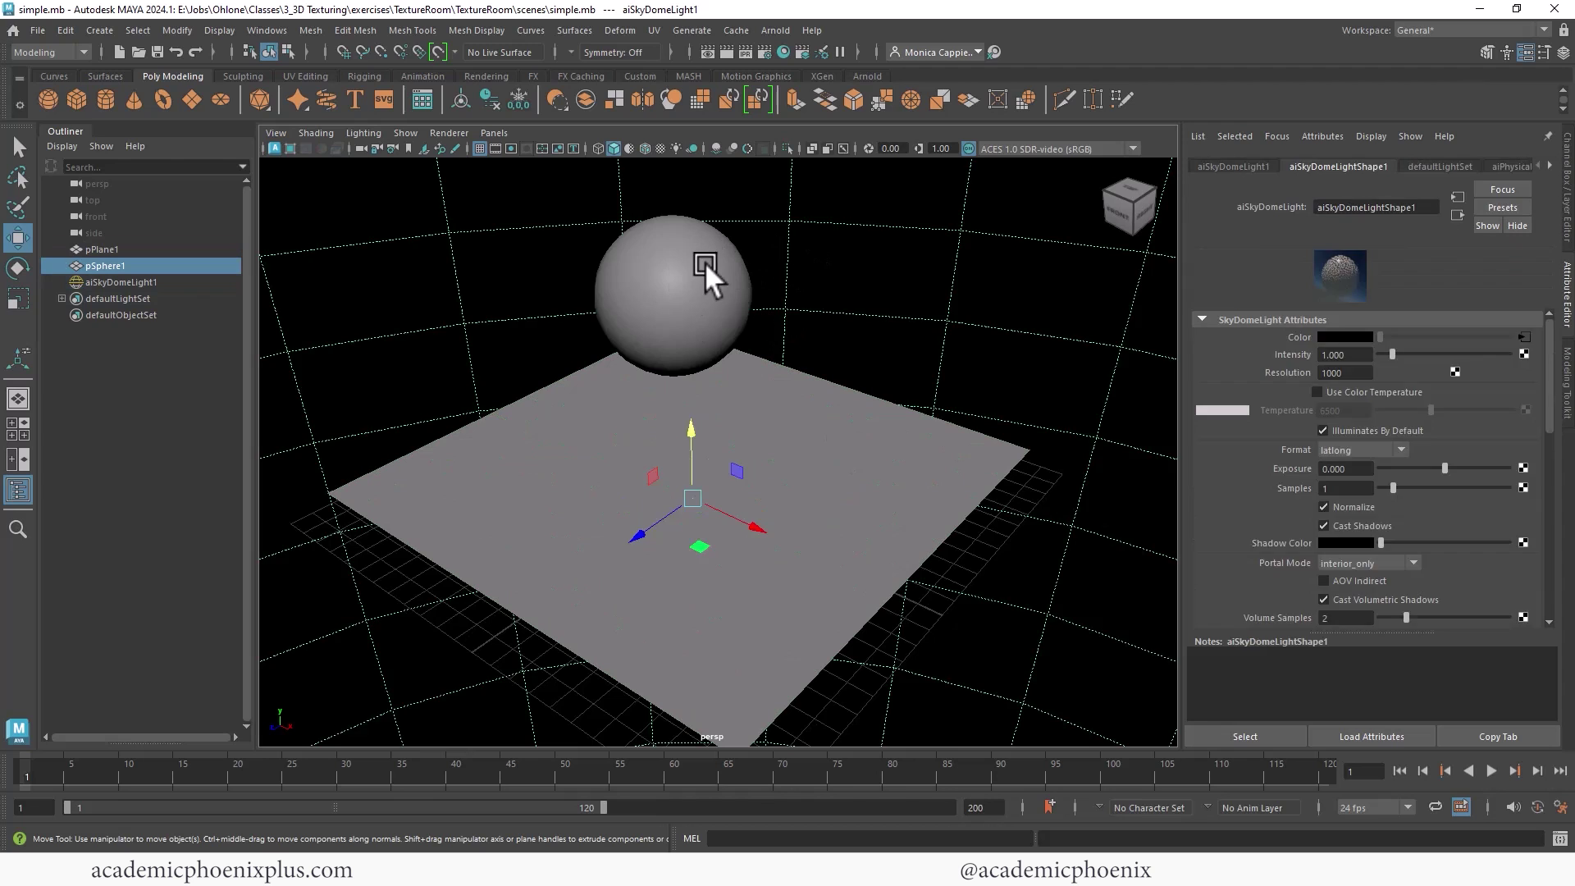
pyautogui.click(690, 297)
pyautogui.moveTo(686, 300)
pyautogui.mouseDown()
pyautogui.moveTo(668, 200)
pyautogui.moveTo(806, 289)
pyautogui.moveTo(812, 246)
pyautogui.mouseUp()
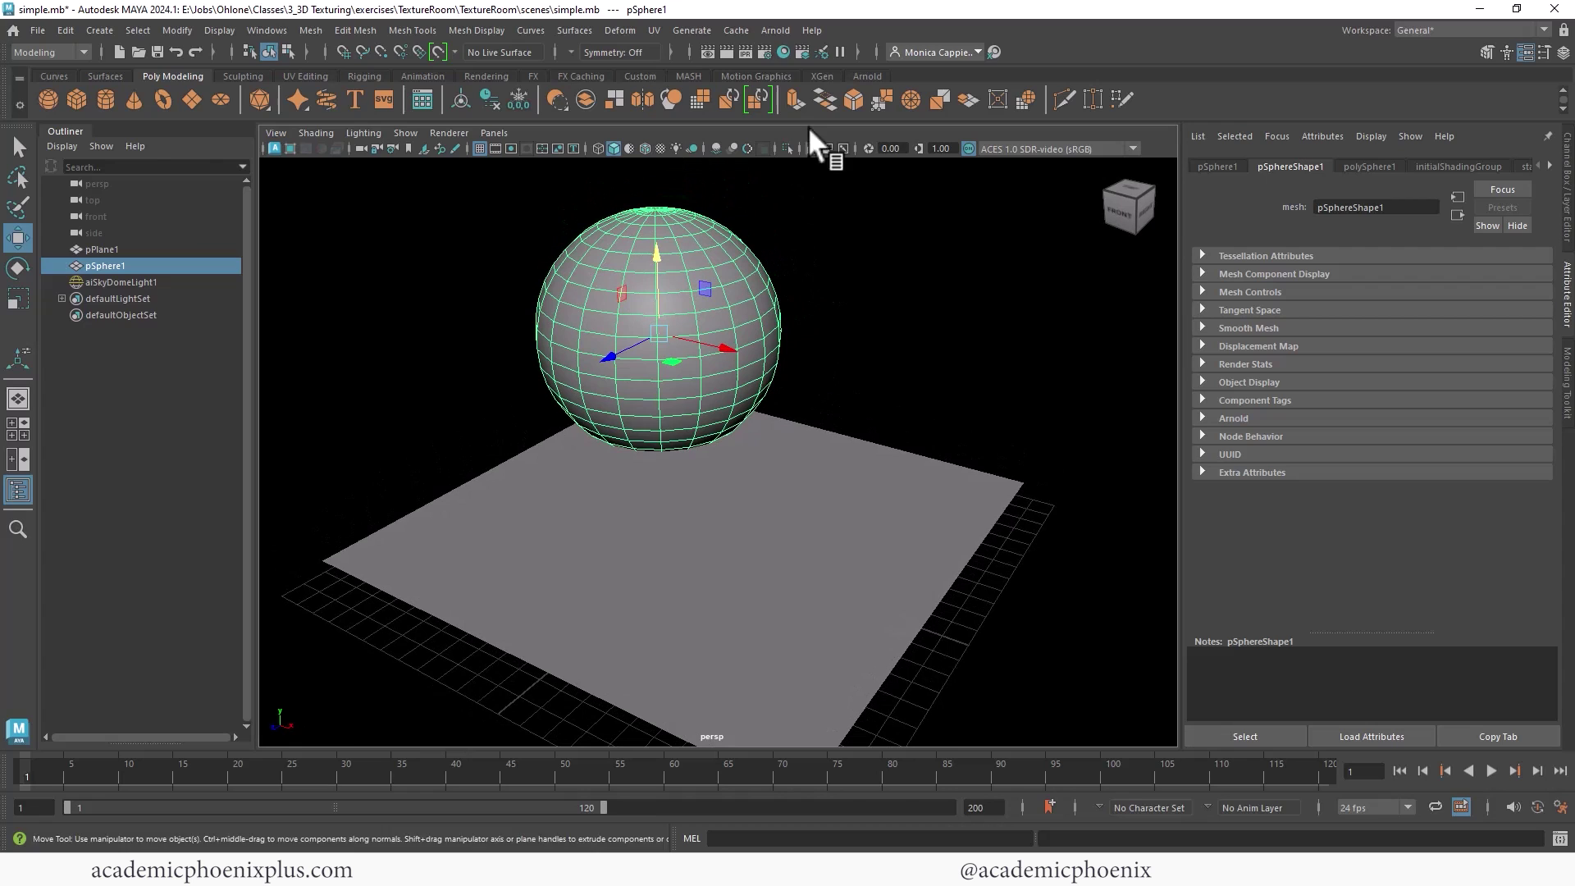
# Render the sky-dome-lit scene in Arnold RenderView and save a snapshot
pyautogui.click(968, 243)
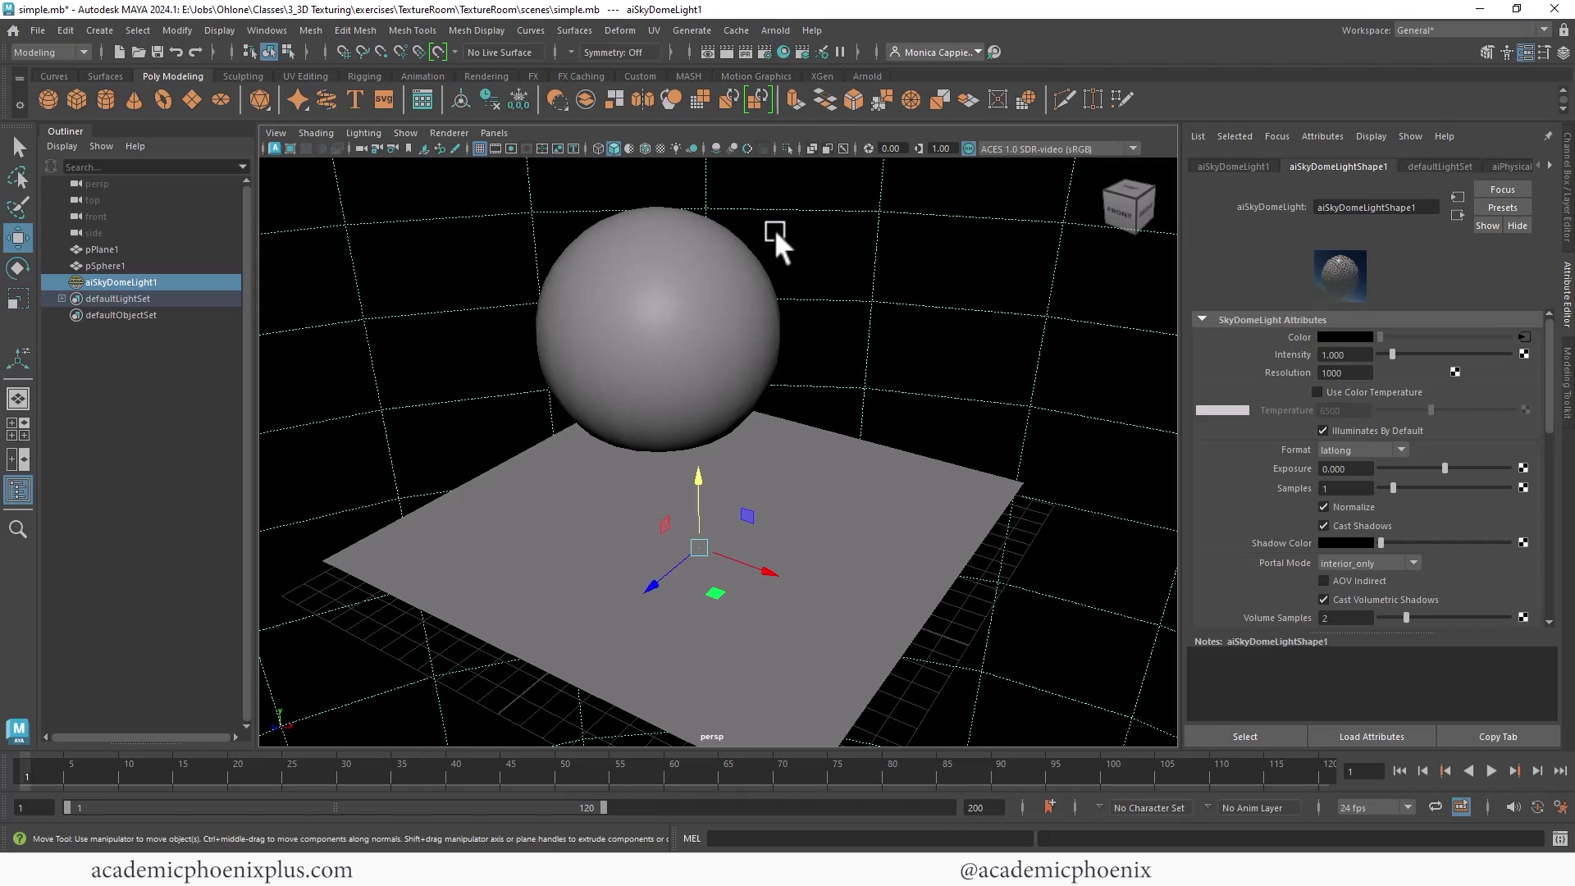
pyautogui.click(776, 32)
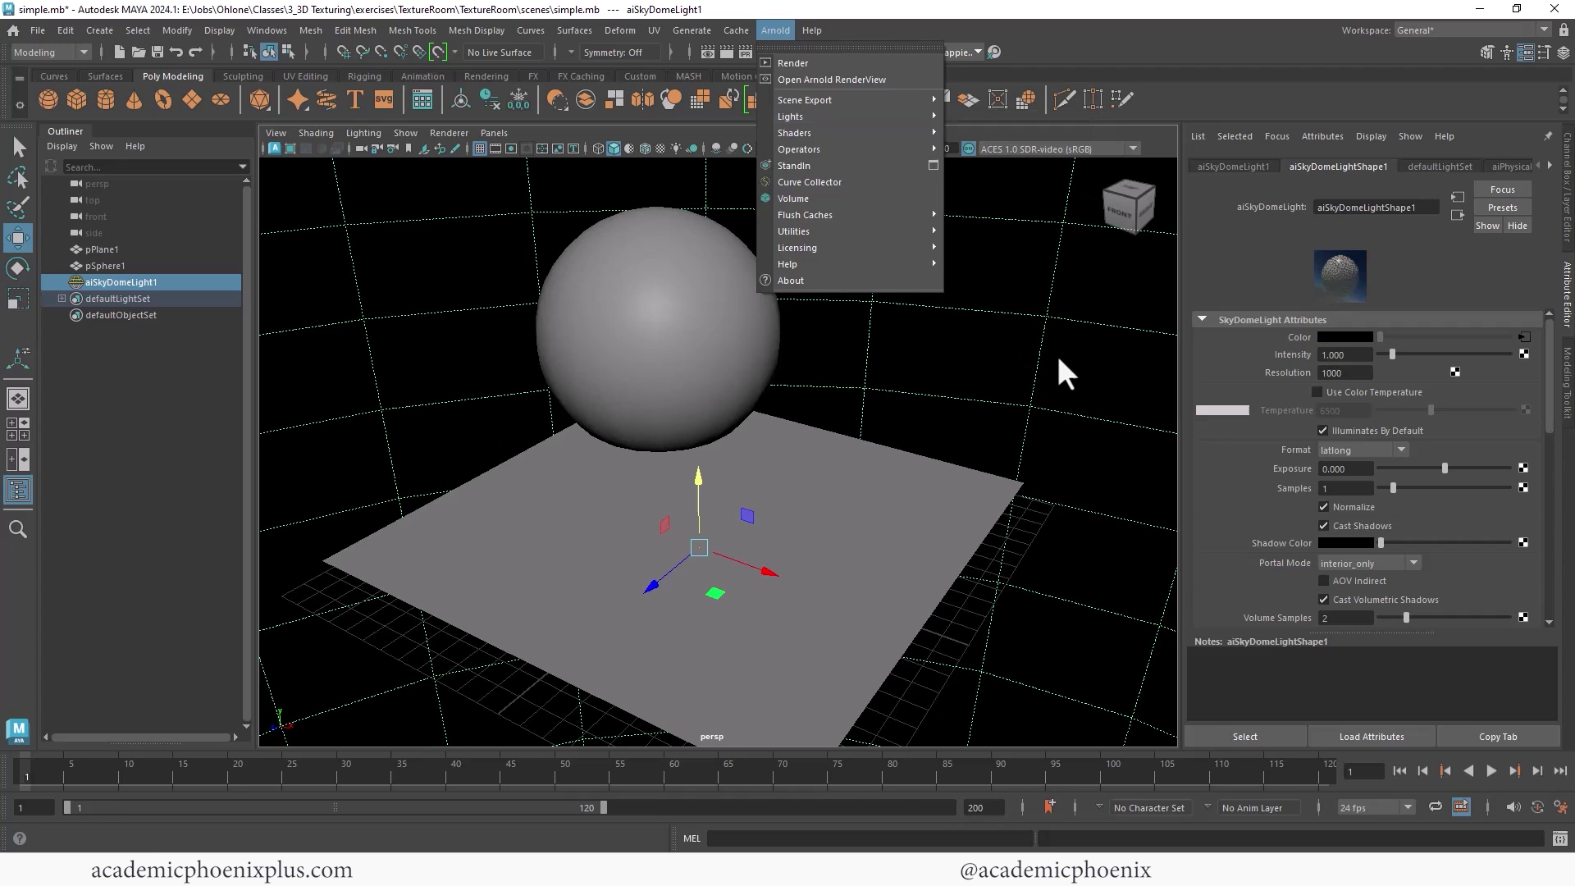
pyautogui.click(1039, 337)
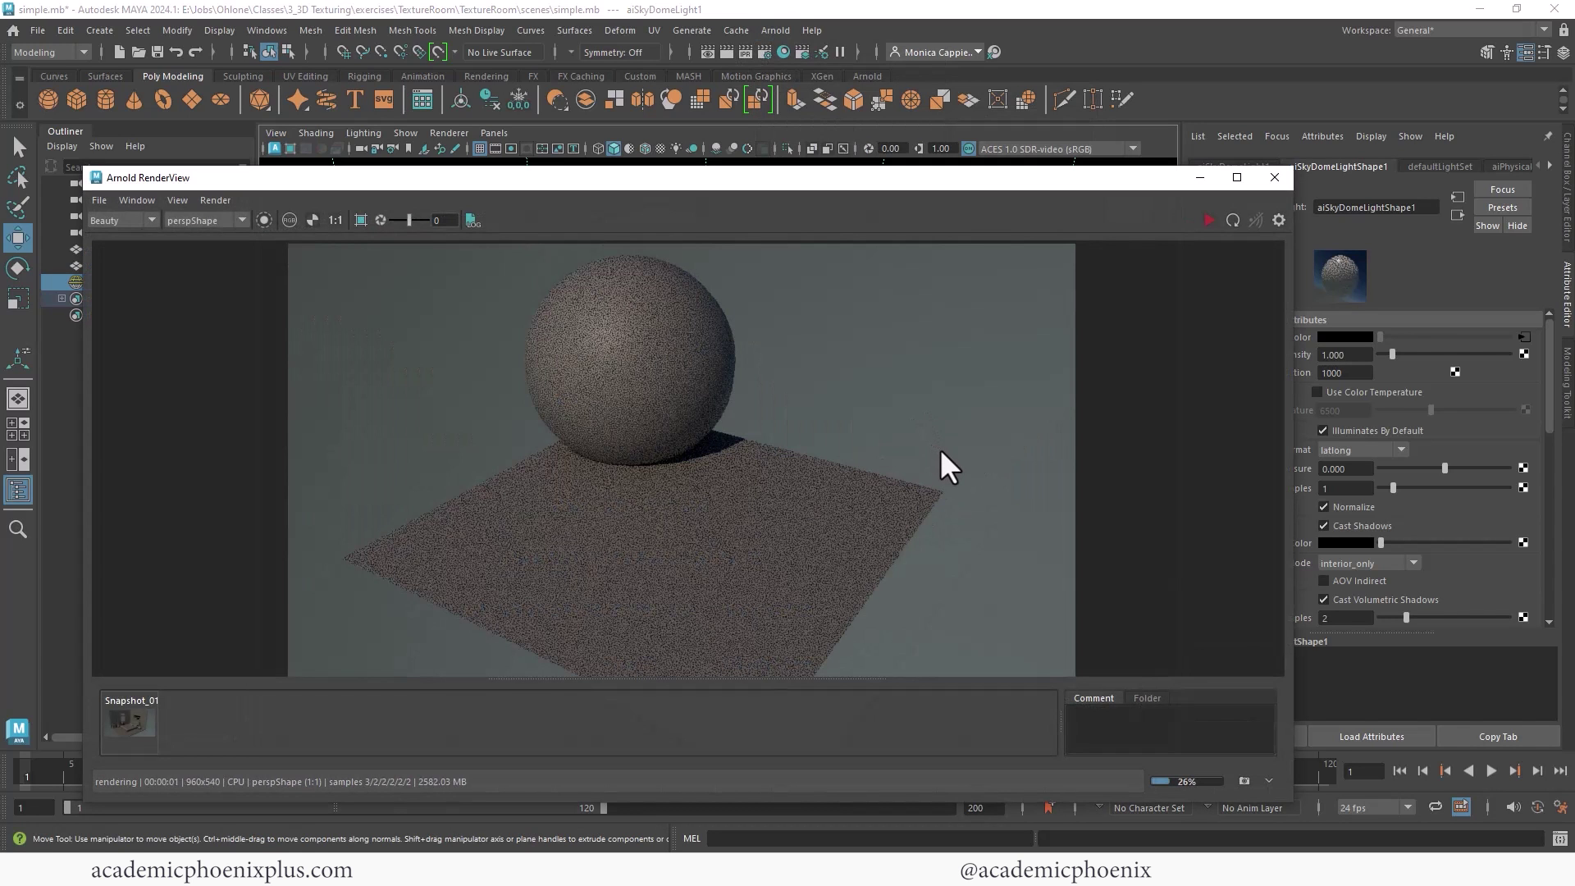
pyautogui.click(1243, 780)
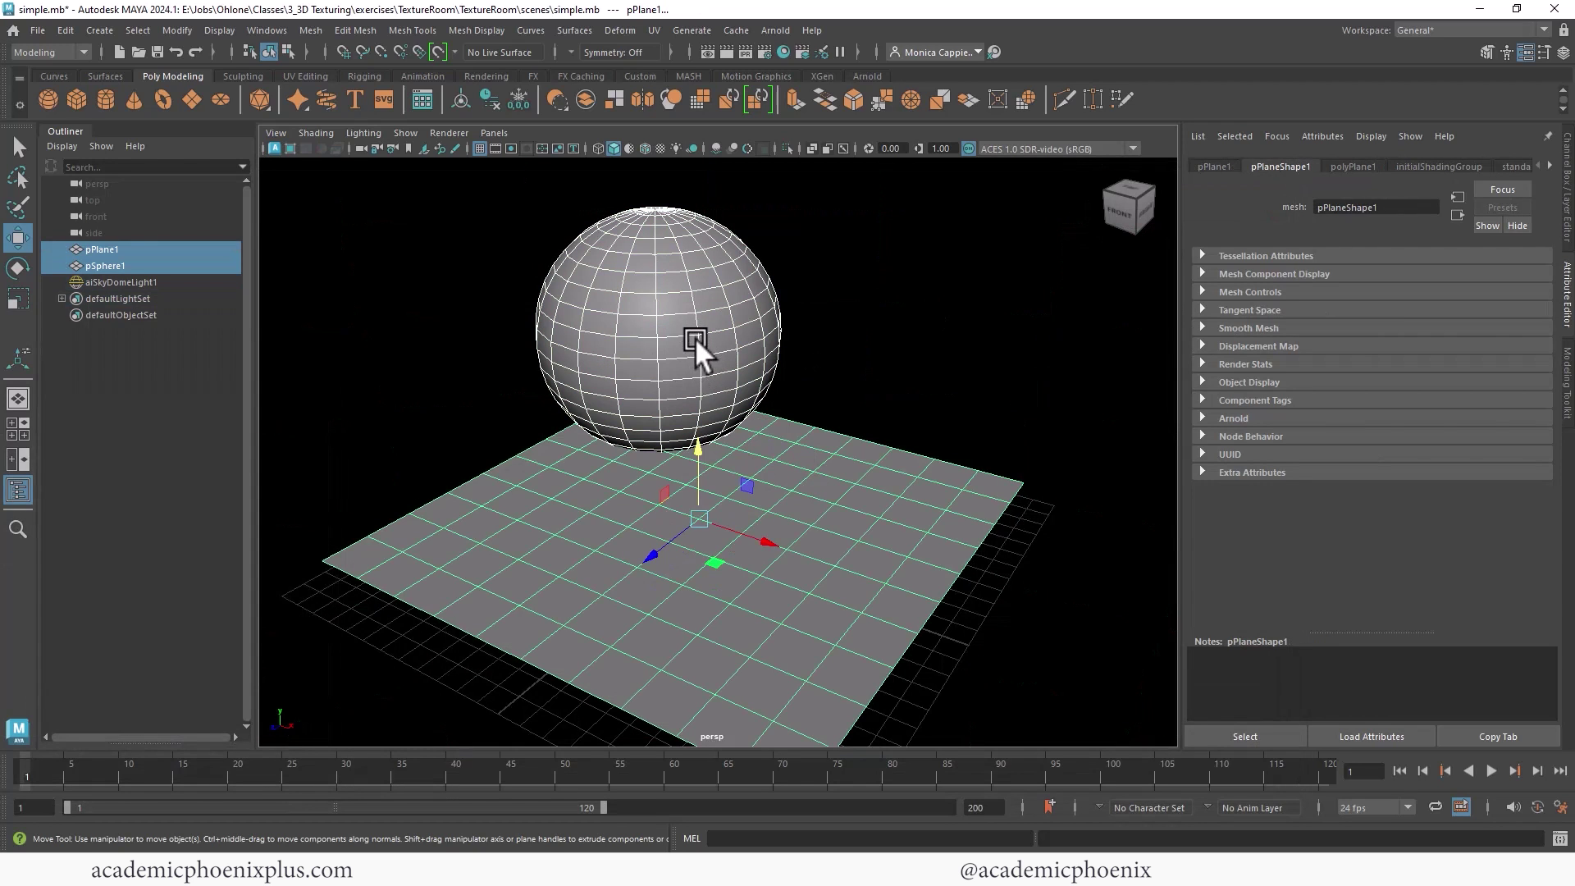
# Assign a new Arnold aiStandardSurface to the sphere and plane, named Scifi_shader
pyautogui.moveTo(689, 332); pyautogui.dragTo(670, 753, button='right')
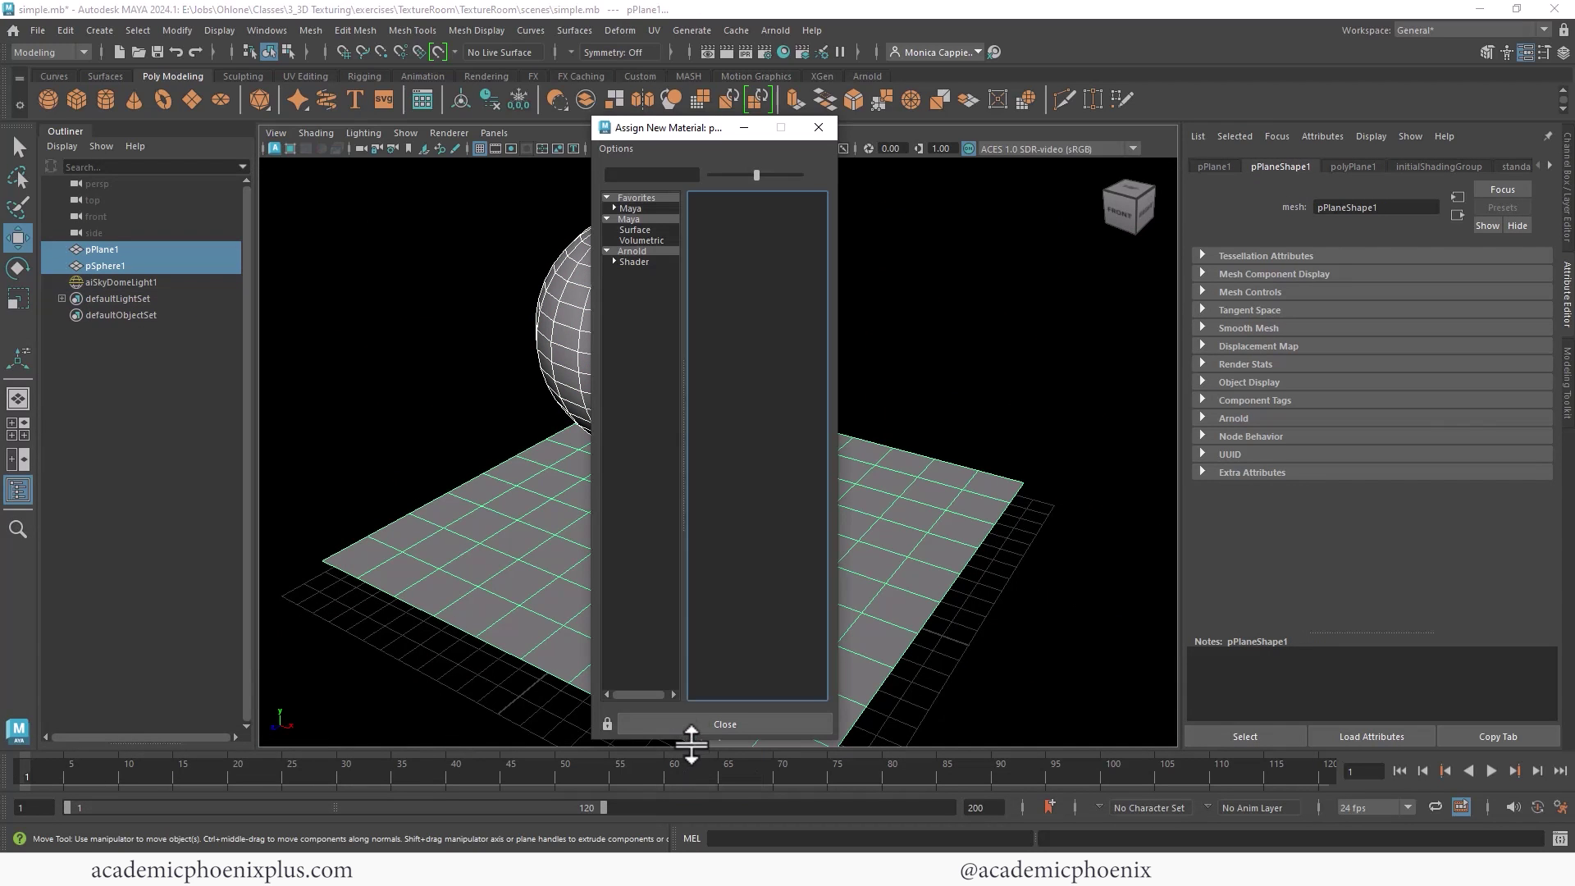
pyautogui.click(640, 252)
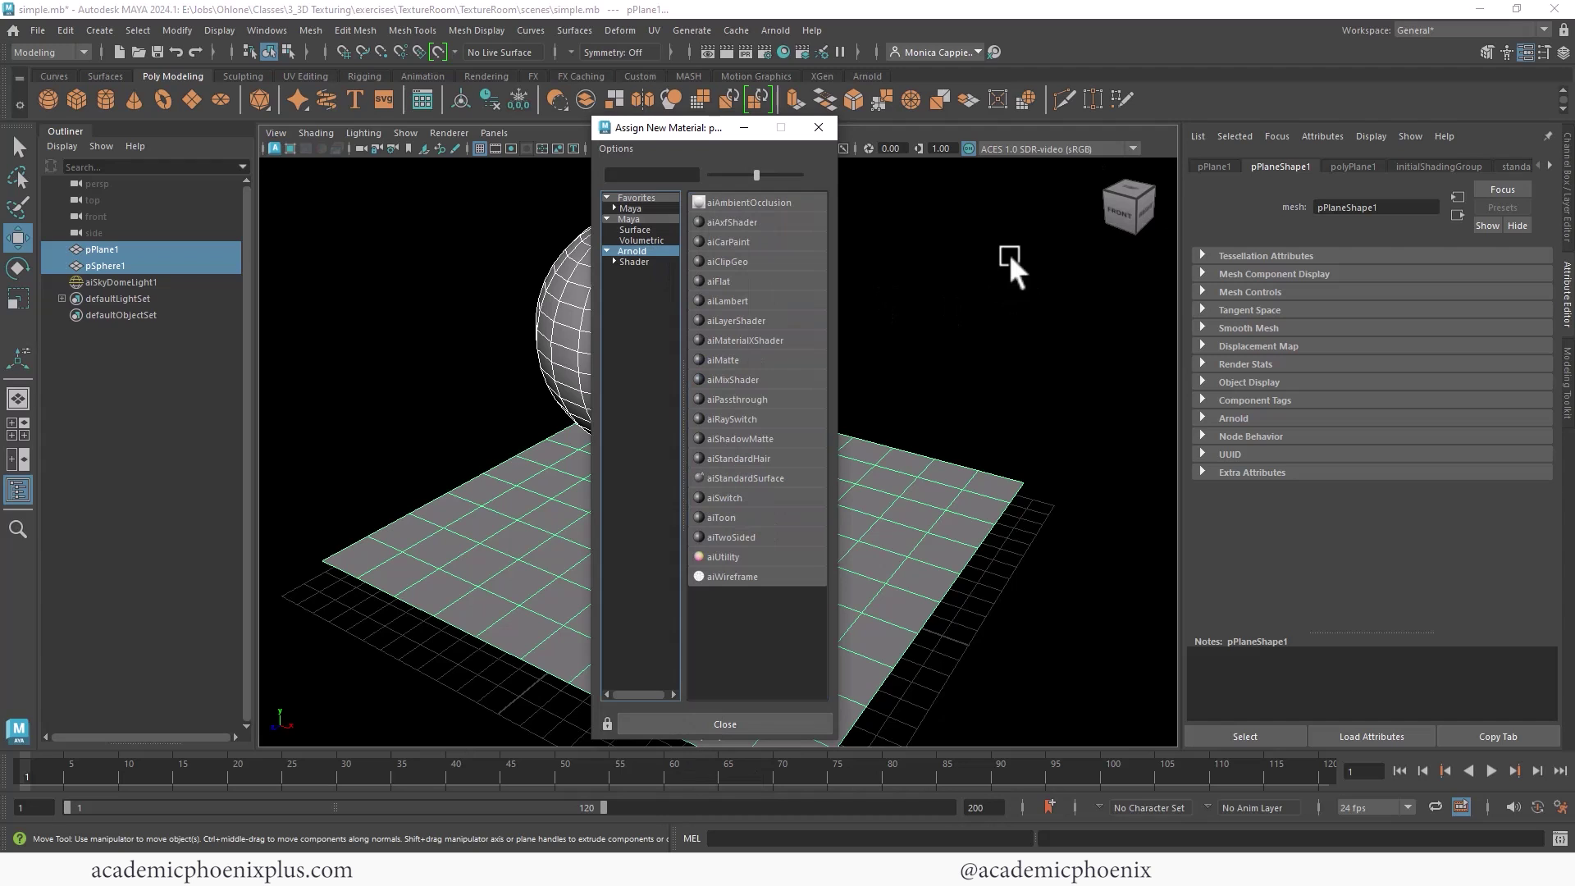
pyautogui.click(767, 478)
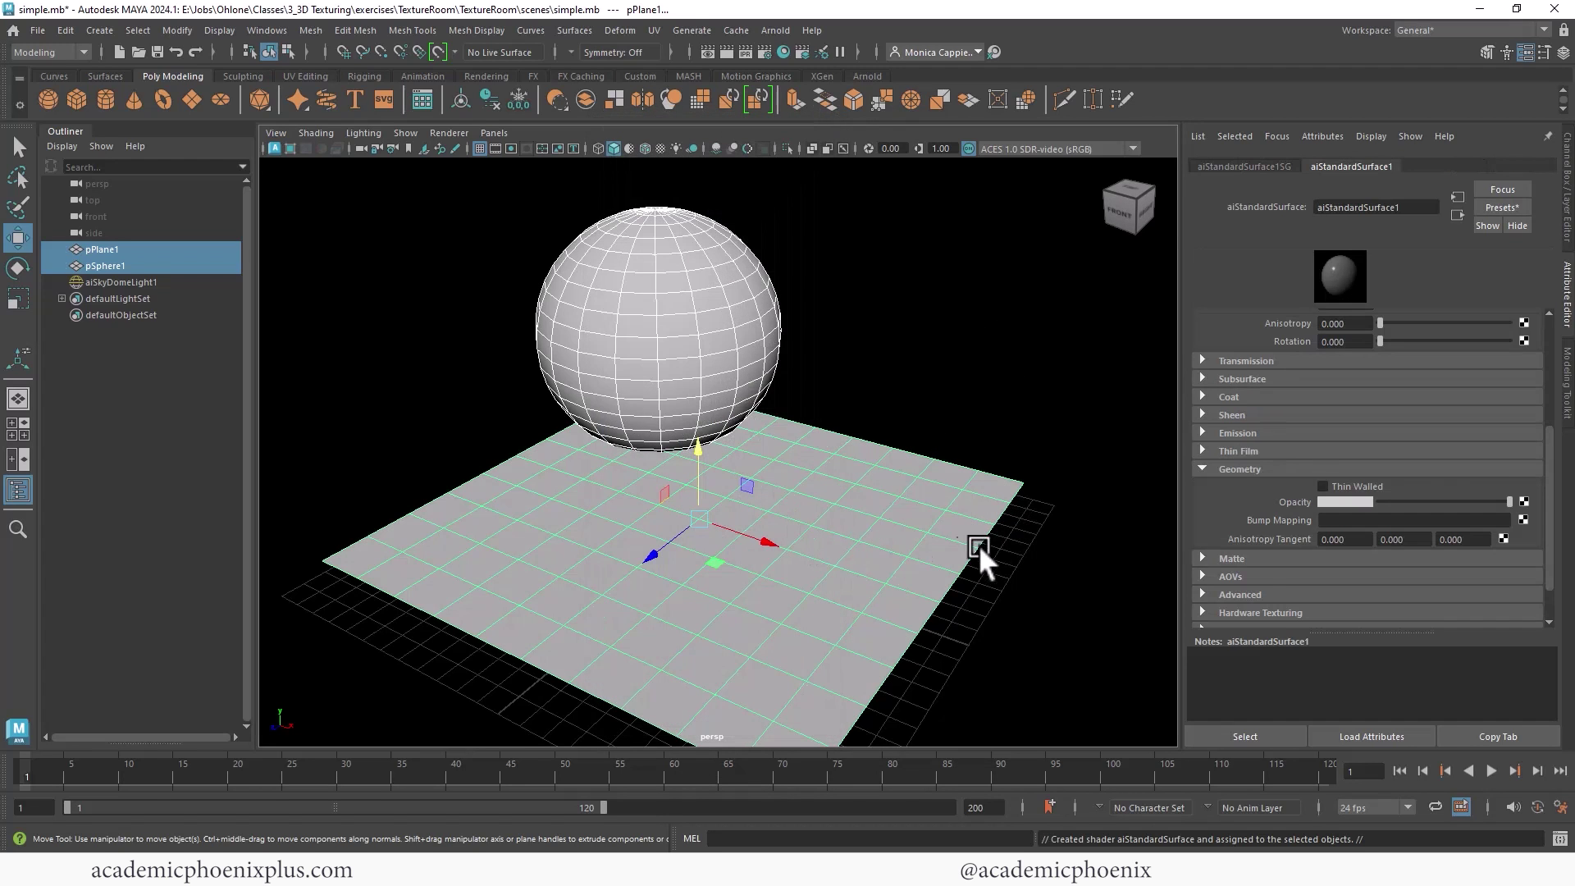
pyautogui.click(978, 546)
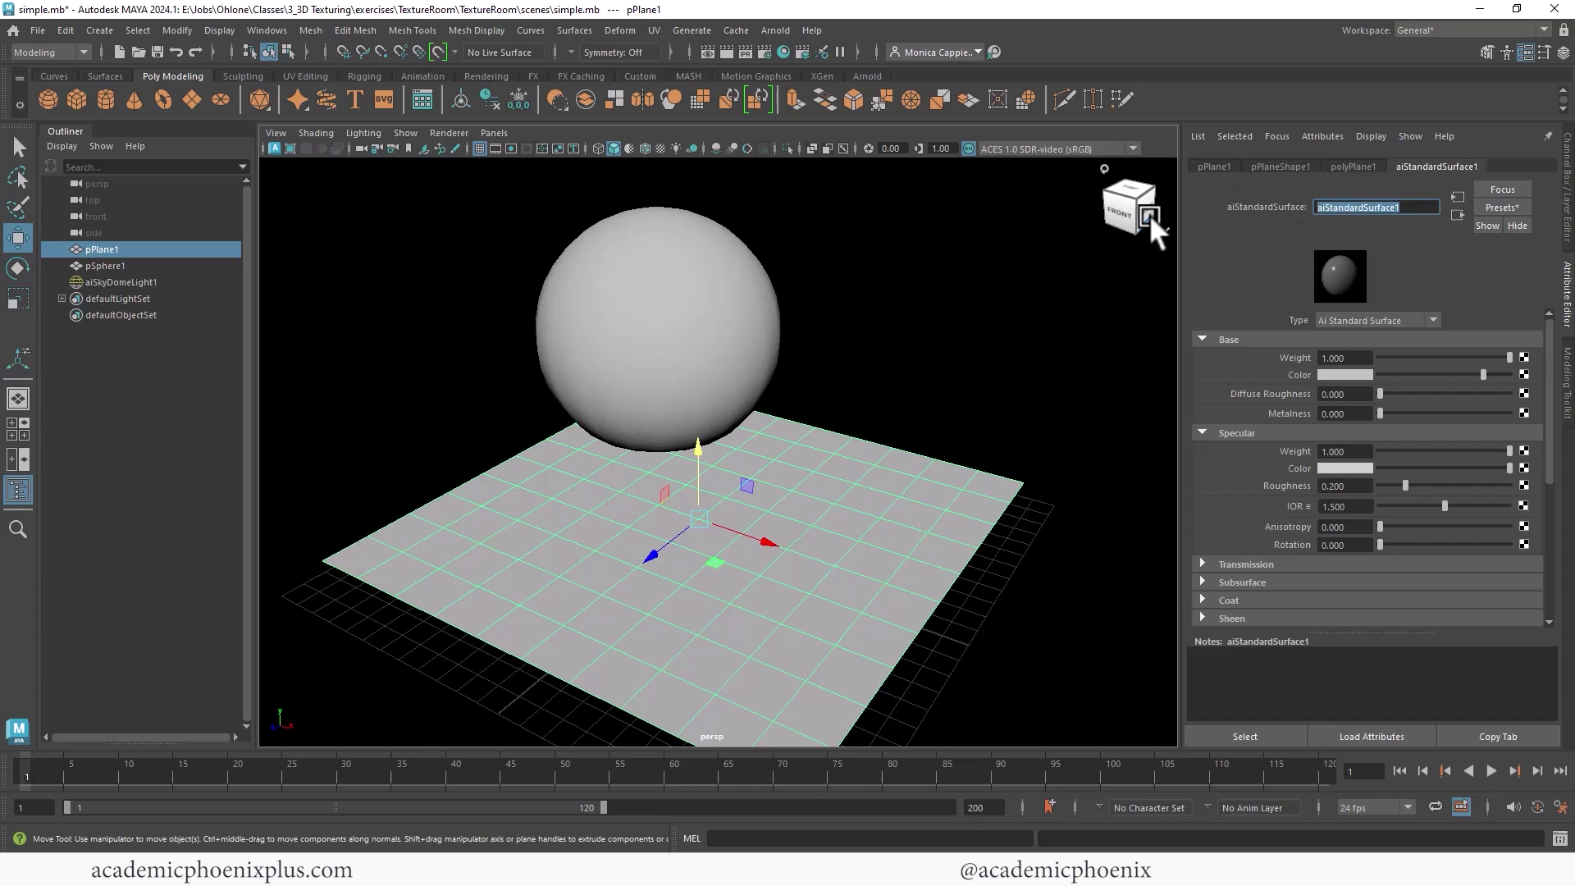
pyautogui.write('Scifi')
pyautogui.write('_shader')
pyautogui.press('Return')
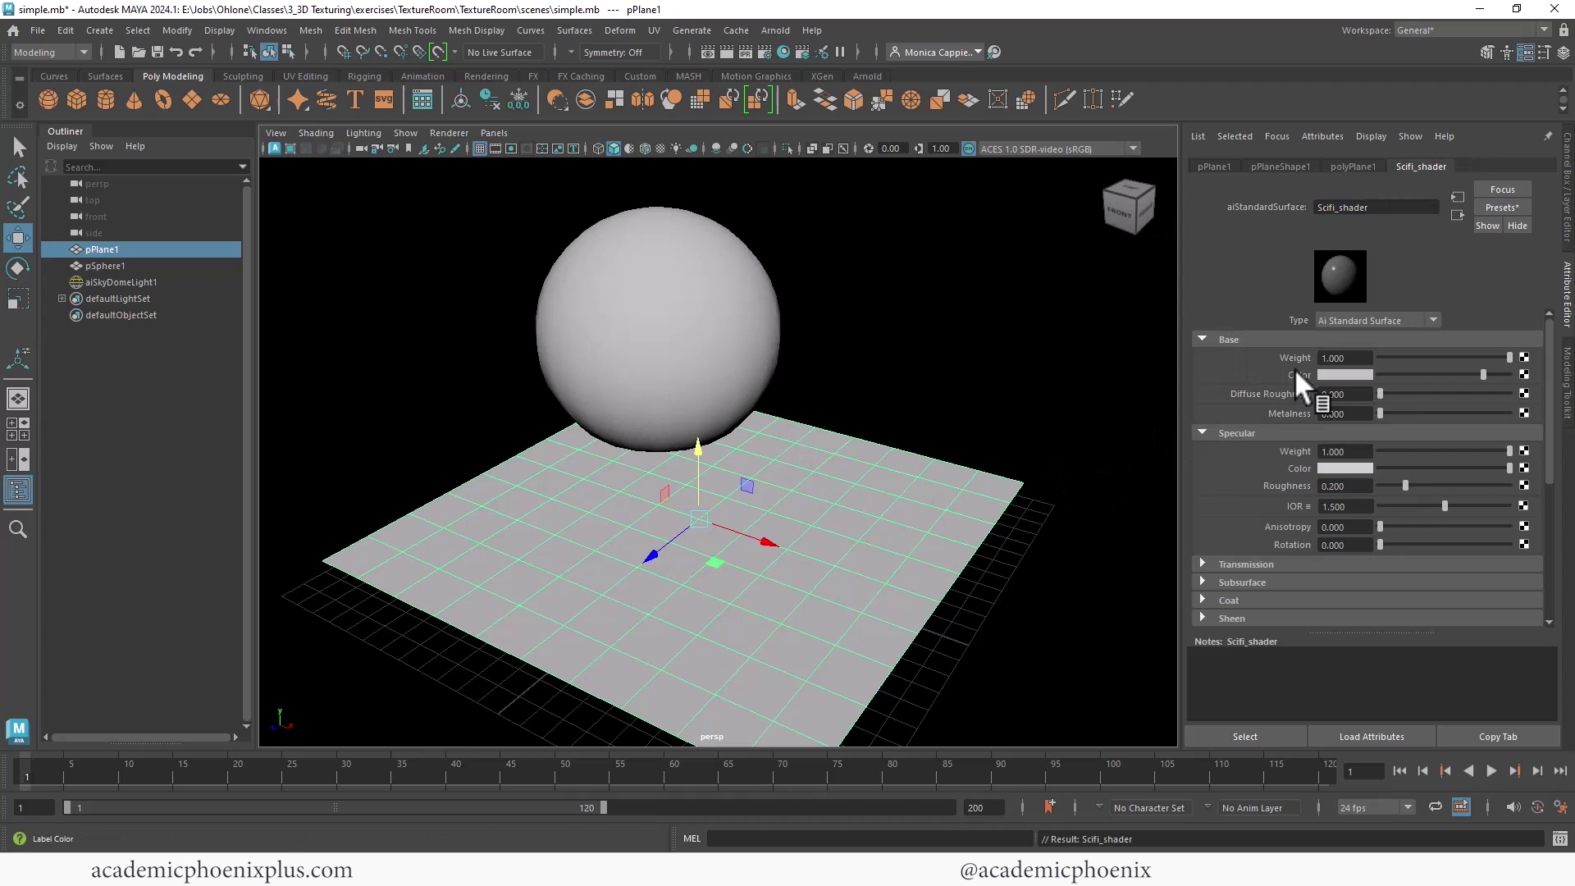
# Connect a file texture loading SciFi_Textures albedo.tif to the shader's base colour
pyautogui.click(1523, 374)
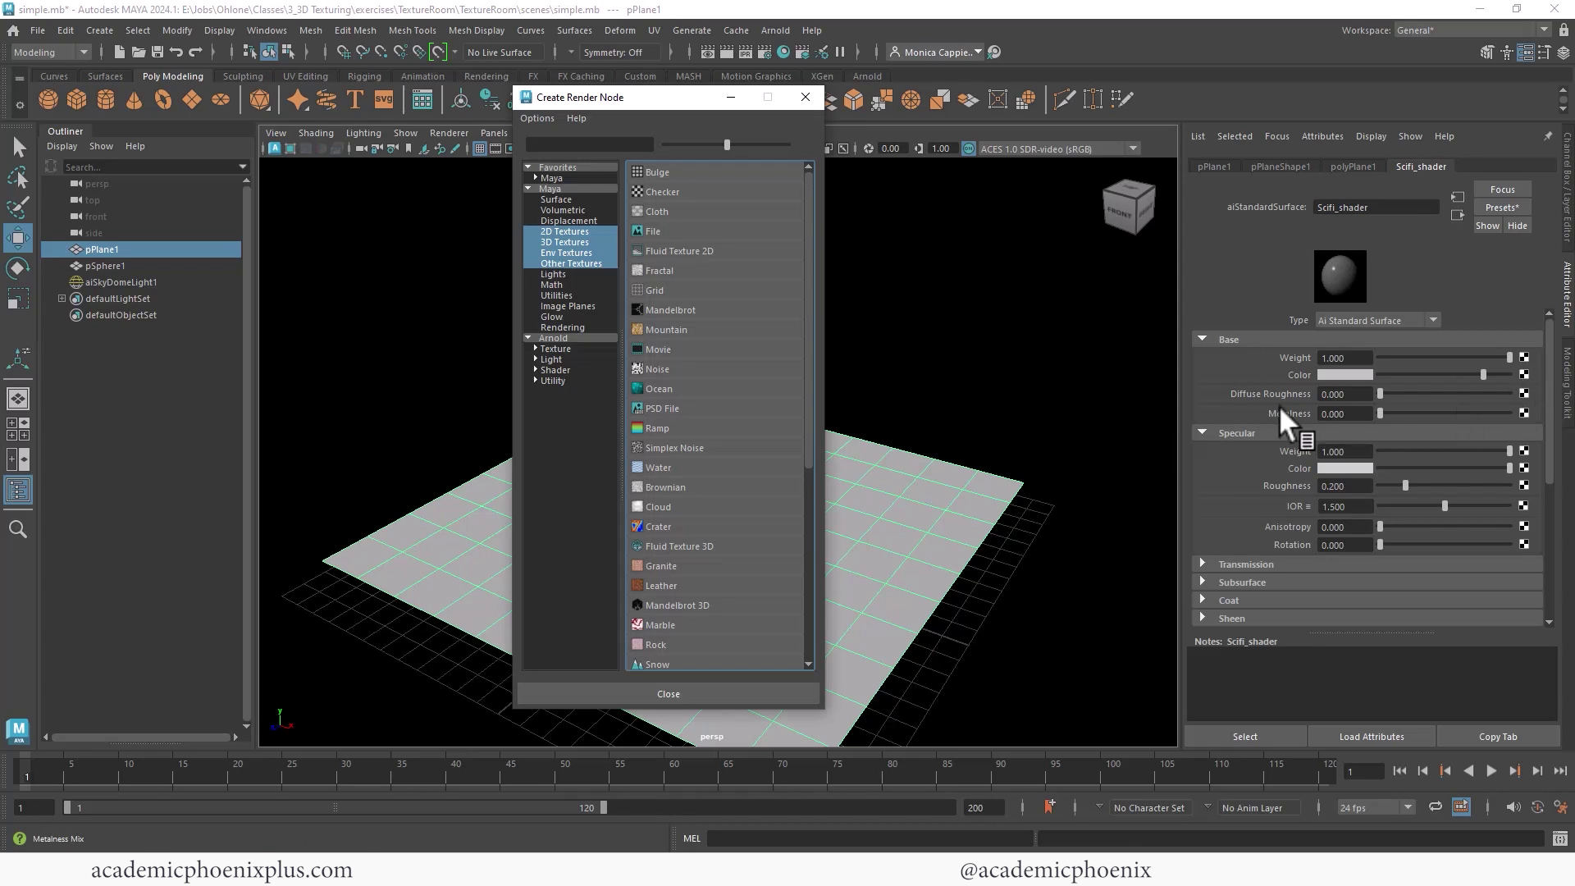
pyautogui.click(671, 228)
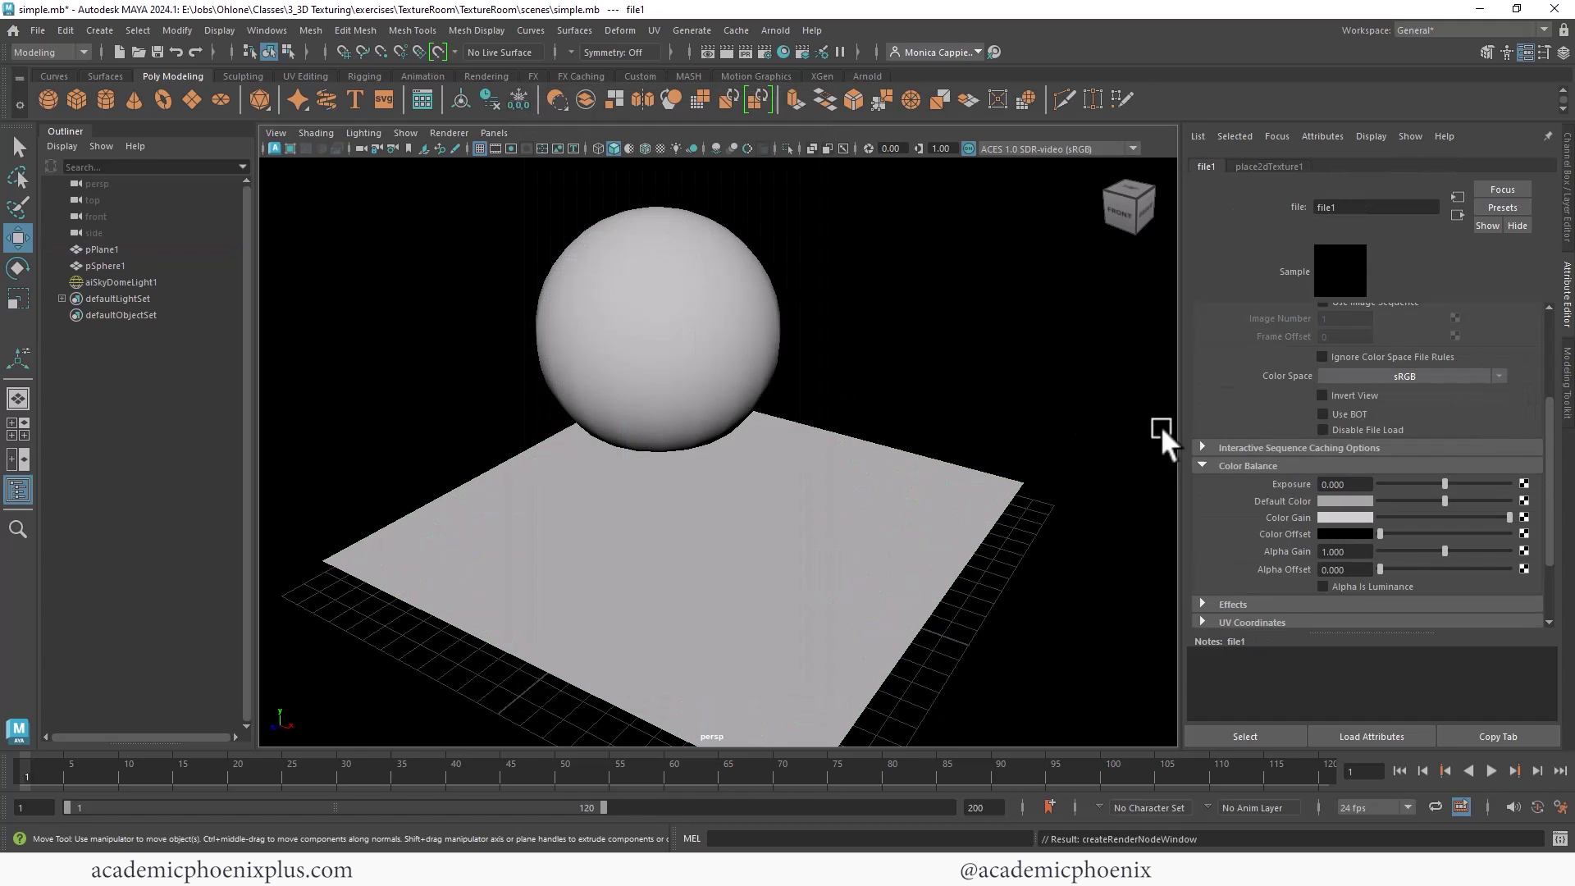
pyautogui.moveTo(1551, 439); pyautogui.dragTo(1553, 375)
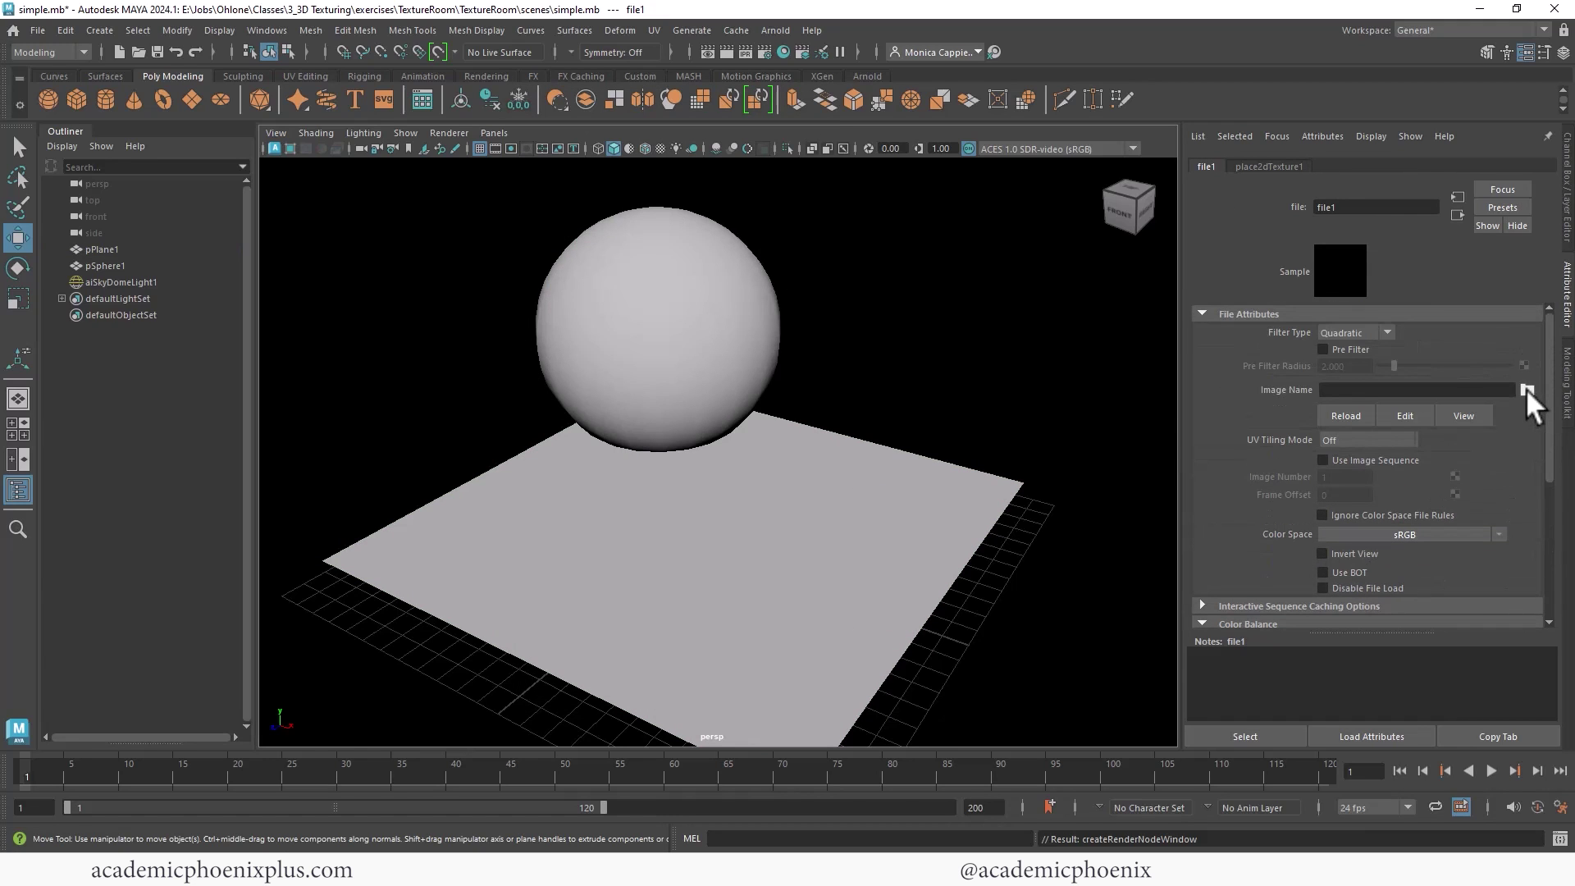
pyautogui.click(1527, 388)
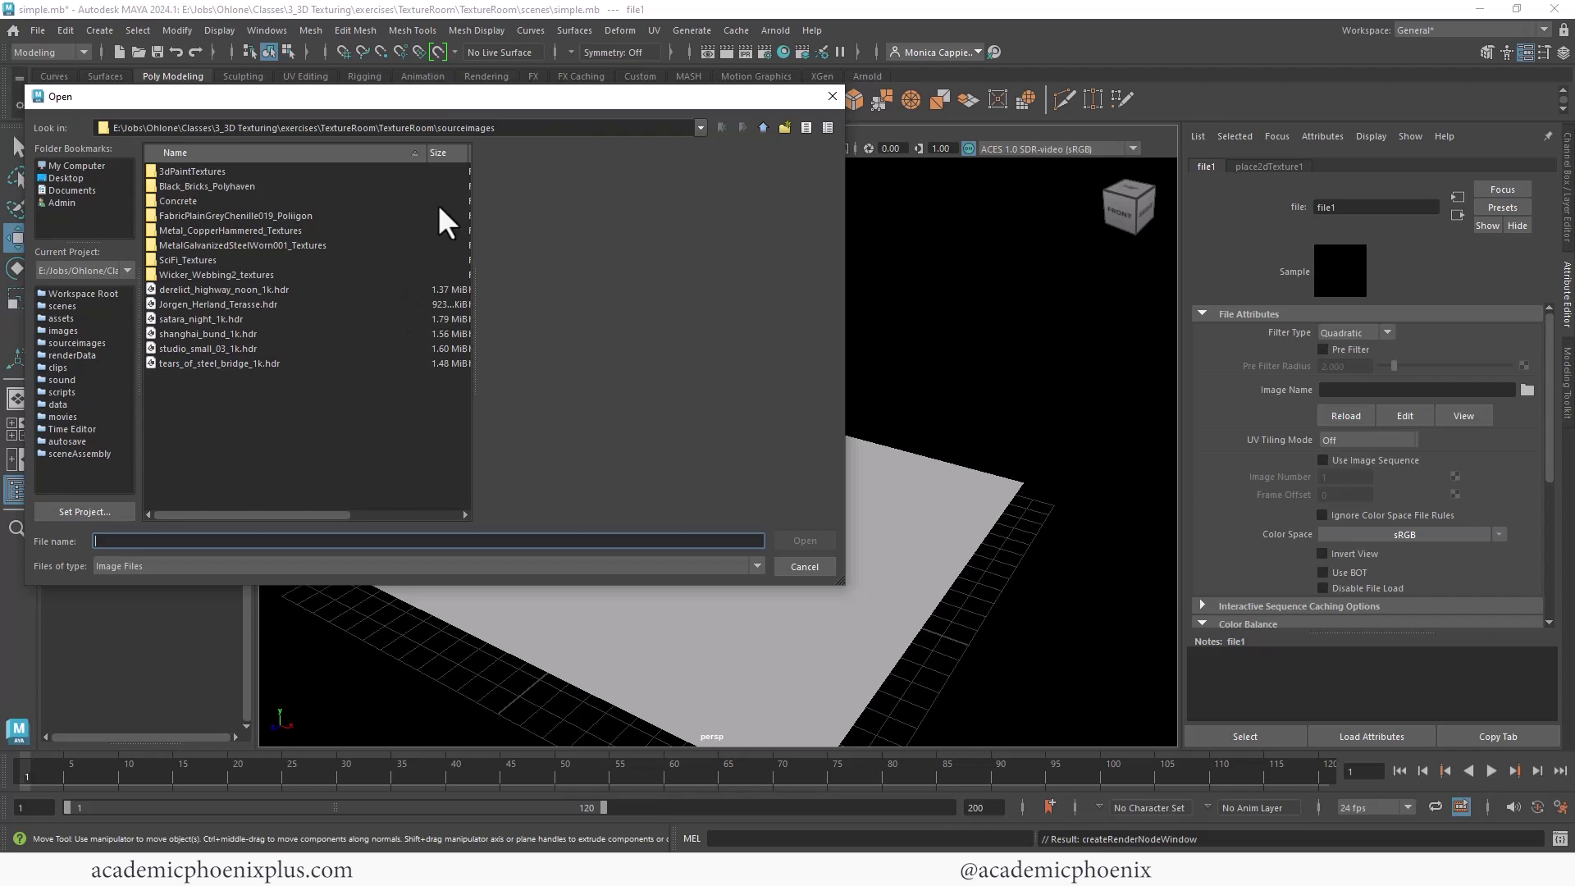
pyautogui.moveTo(438, 127); pyautogui.dragTo(520, 128)
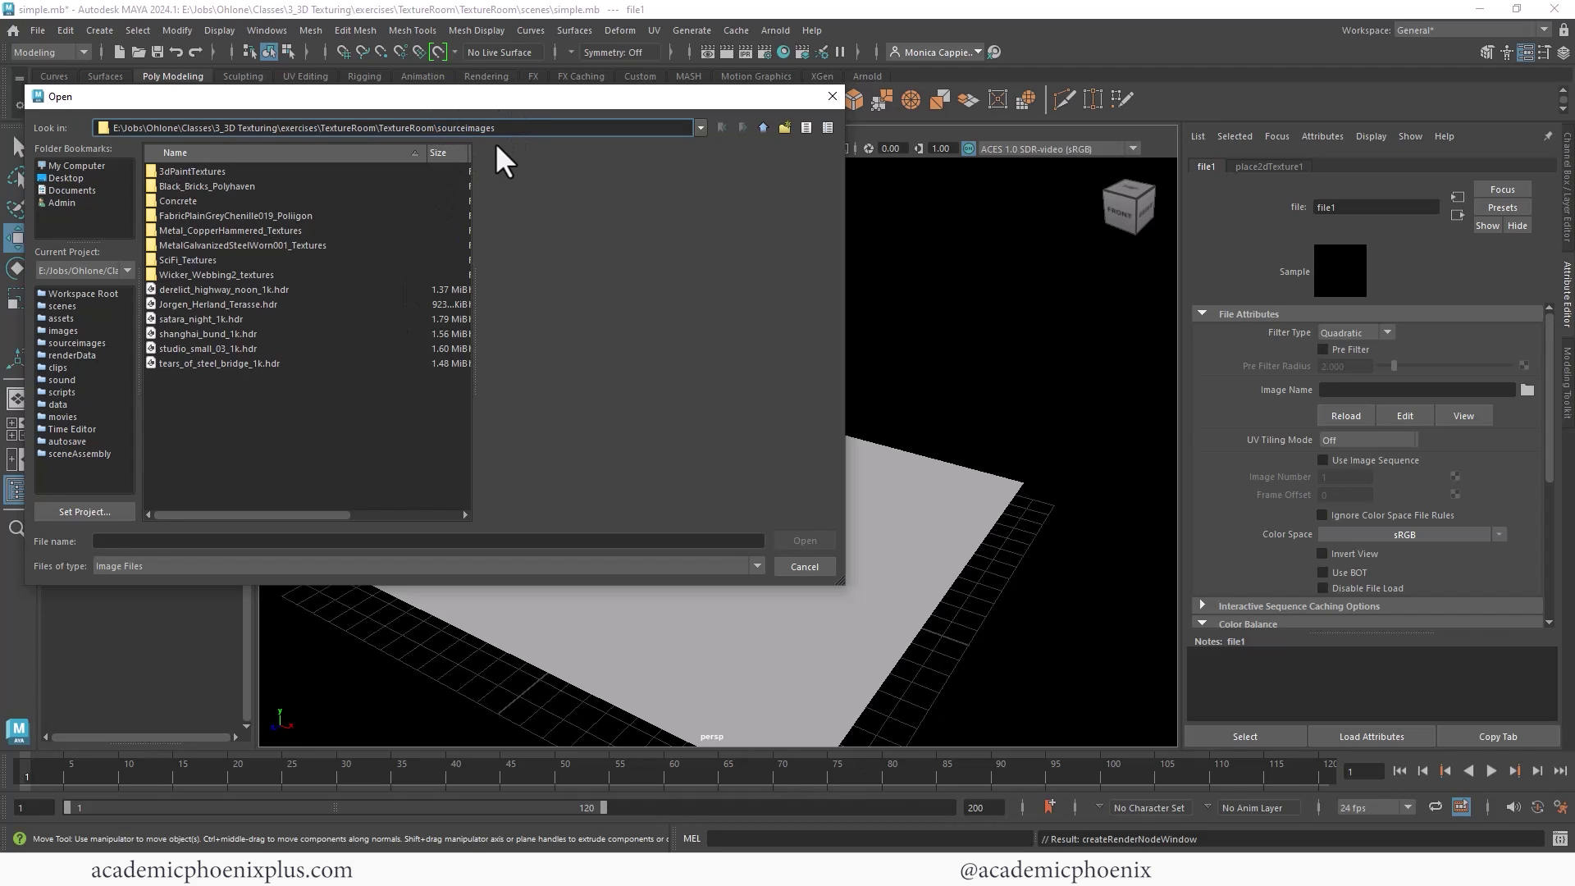
pyautogui.doubleClick(197, 260)
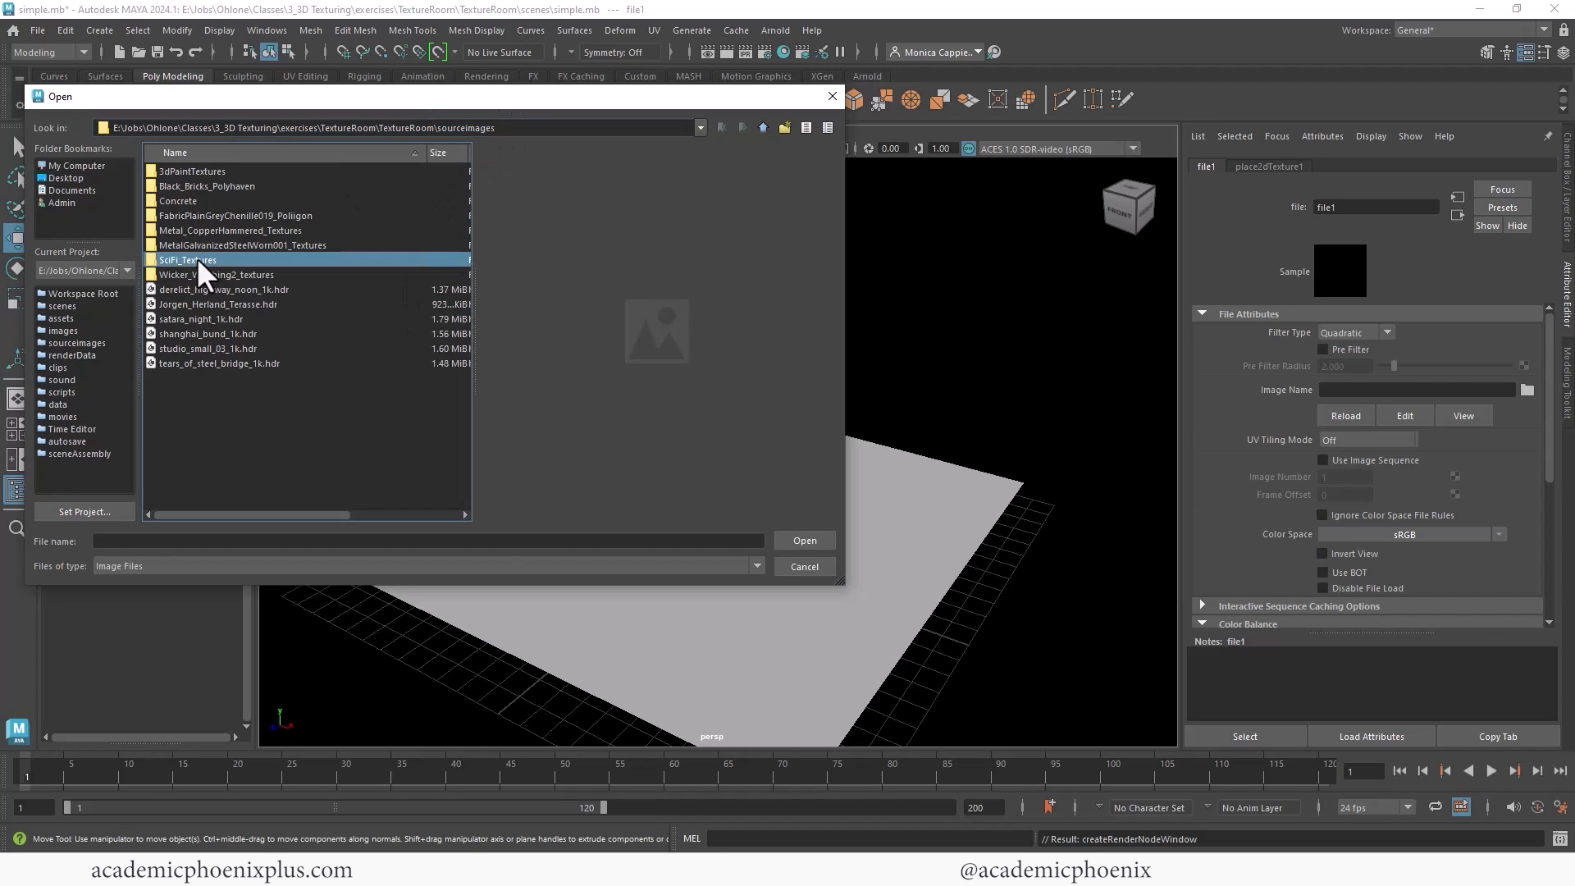
pyautogui.click(317, 173)
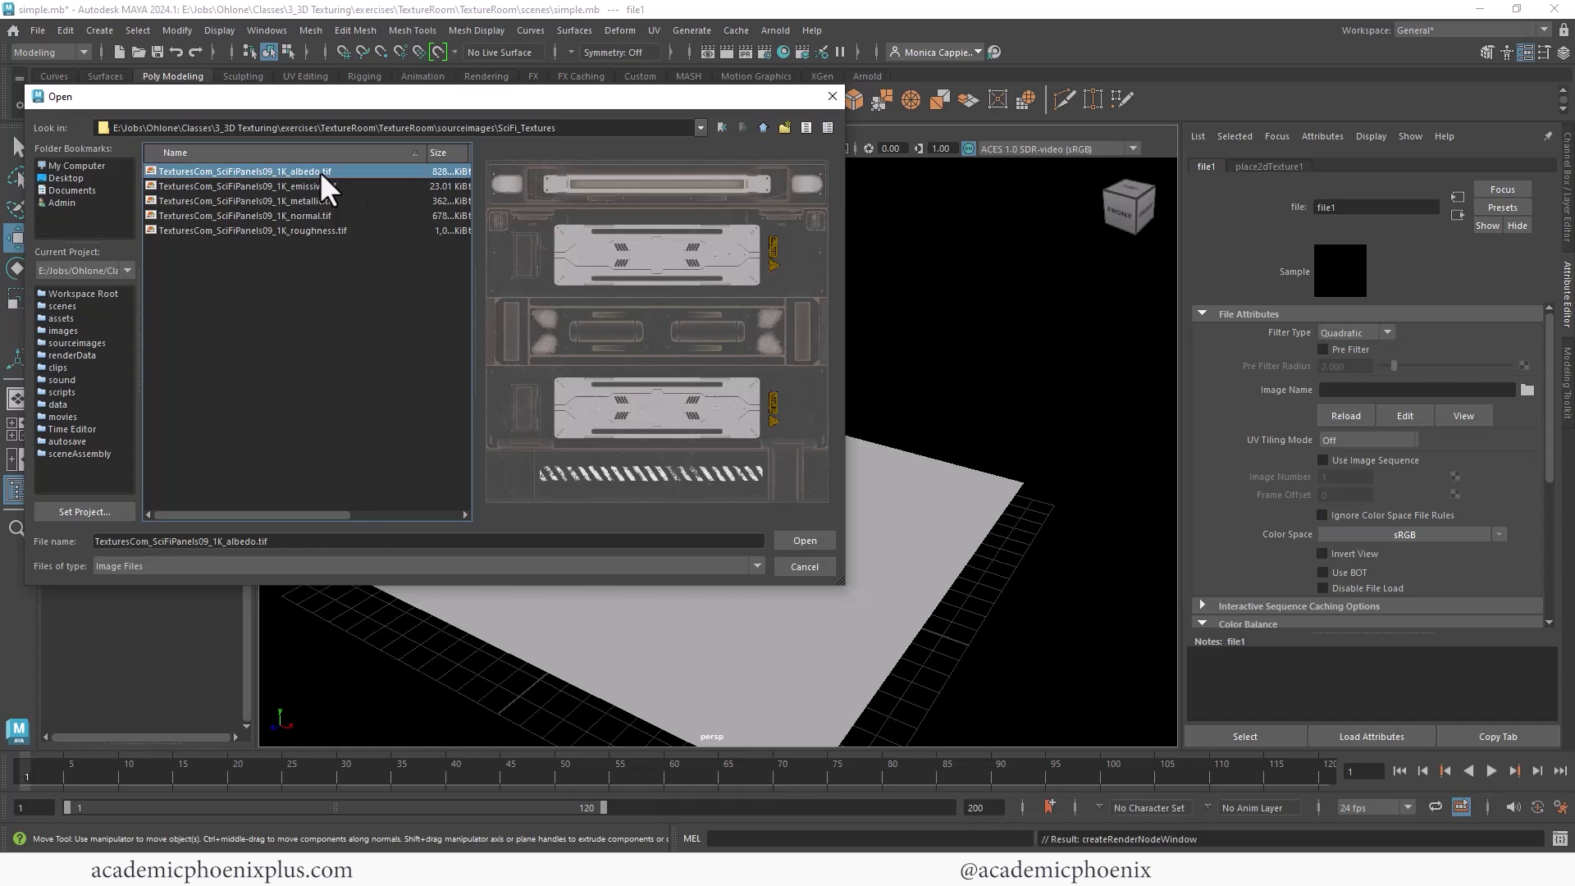
pyautogui.doubleClick(319, 172)
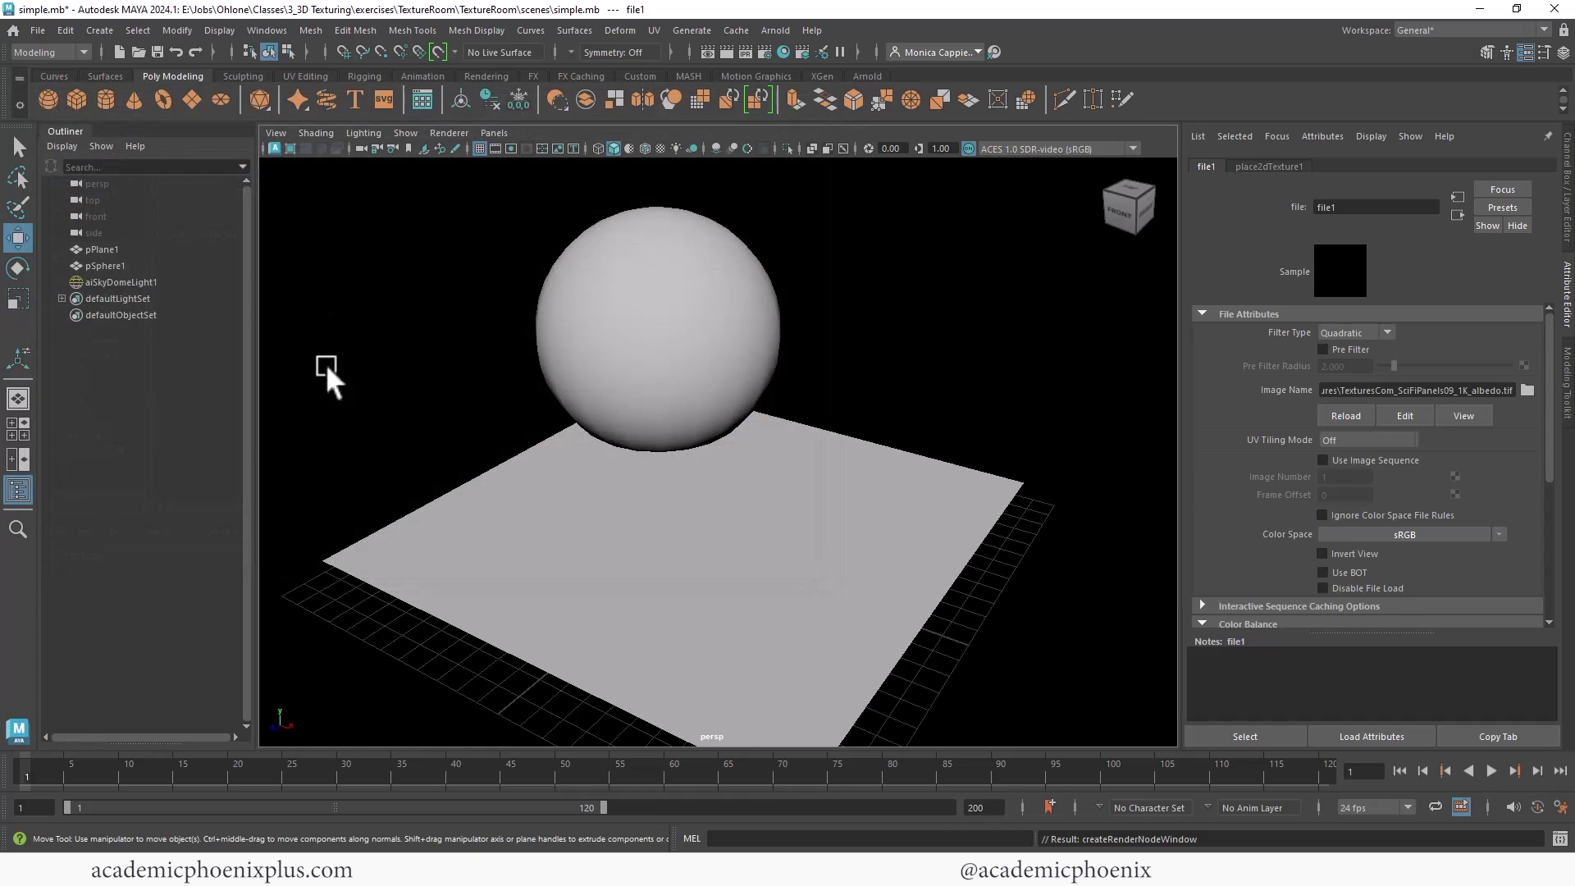
# Show textures with all lights in the viewport, snapshot the render, and close RenderView
pyautogui.click(836, 461)
pyautogui.press('6')
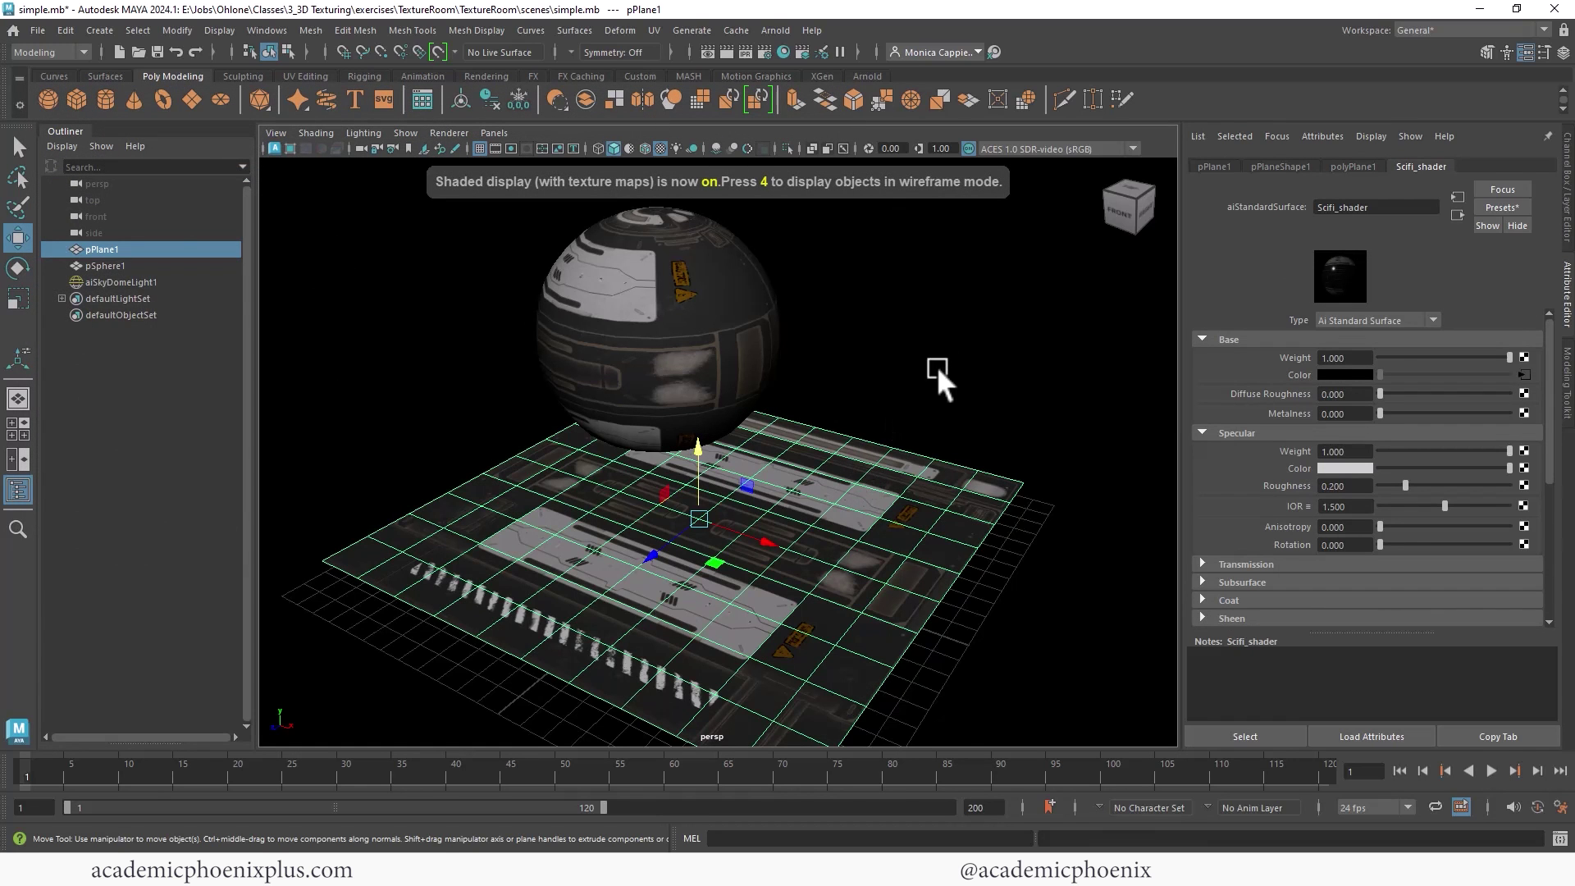
pyautogui.click(937, 368)
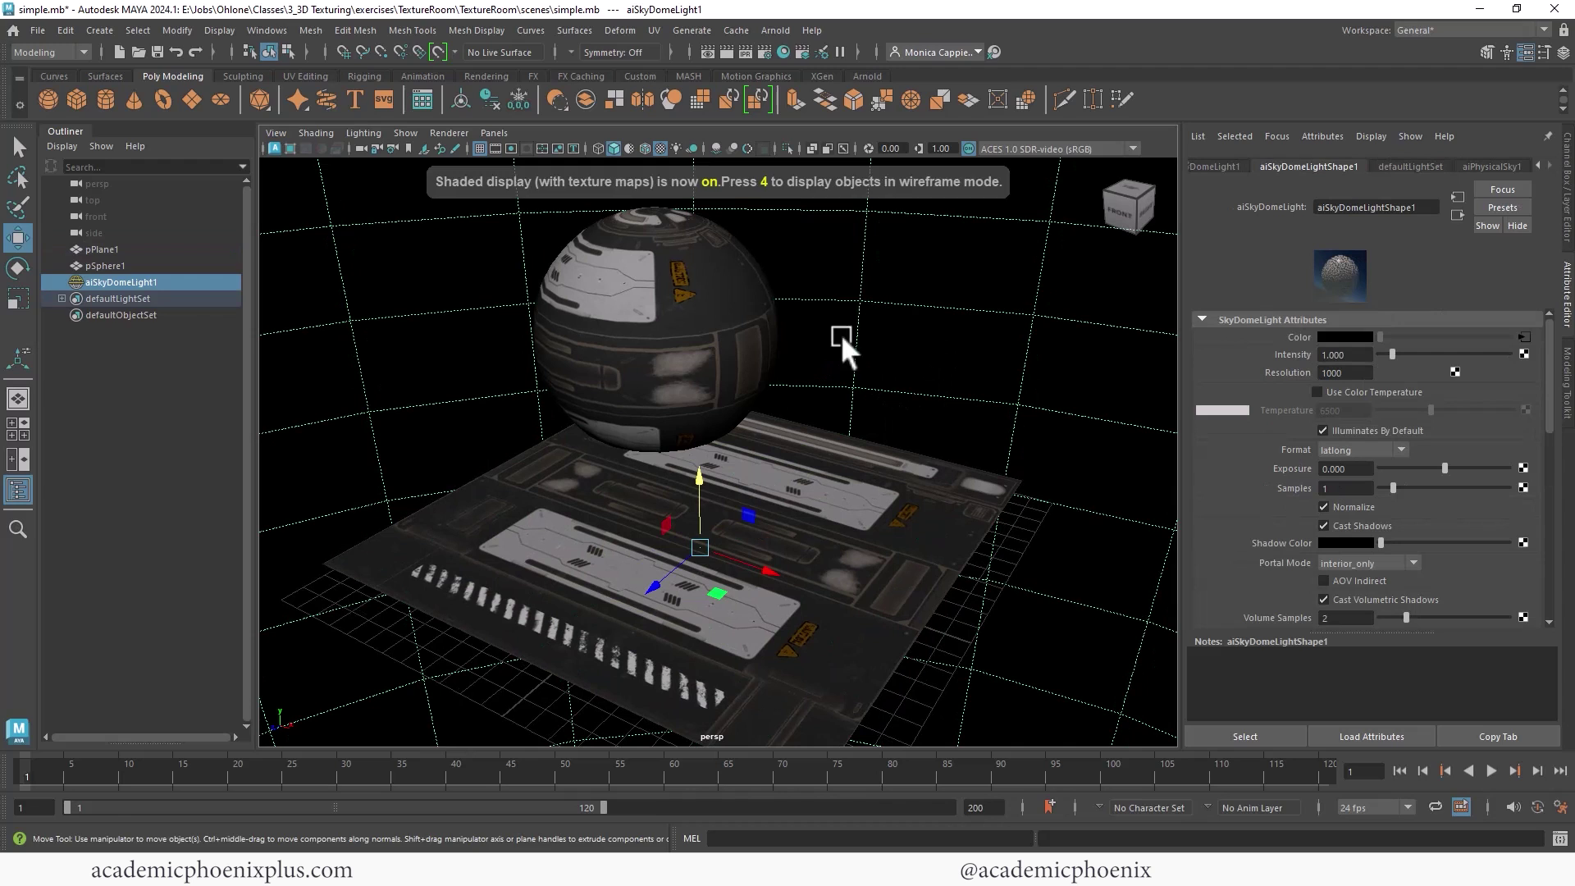
pyautogui.click(661, 149)
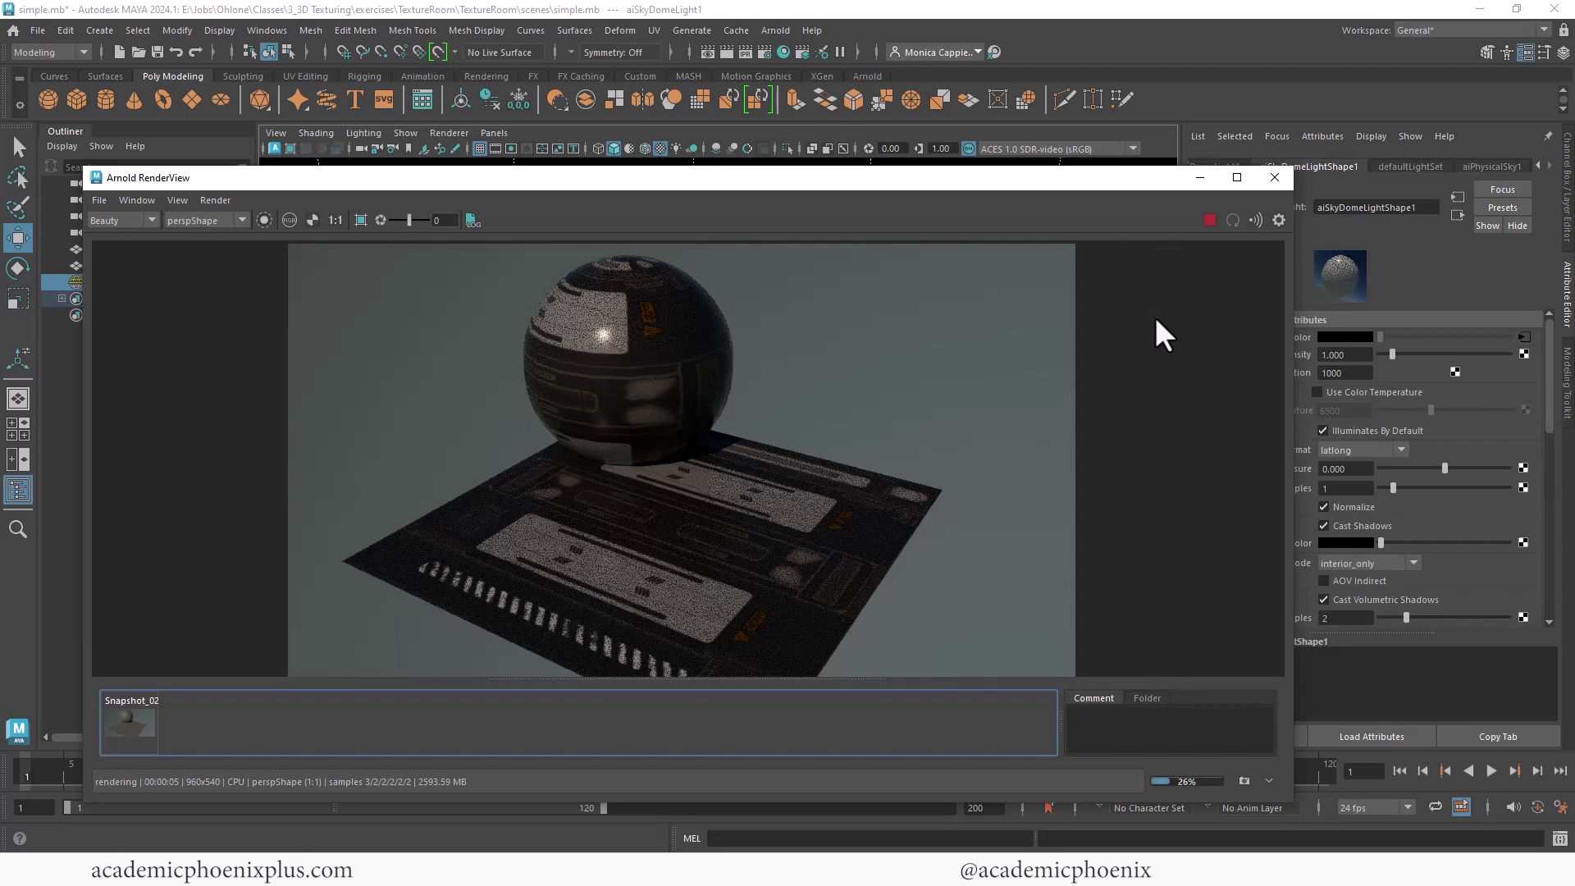
pyautogui.click(1243, 782)
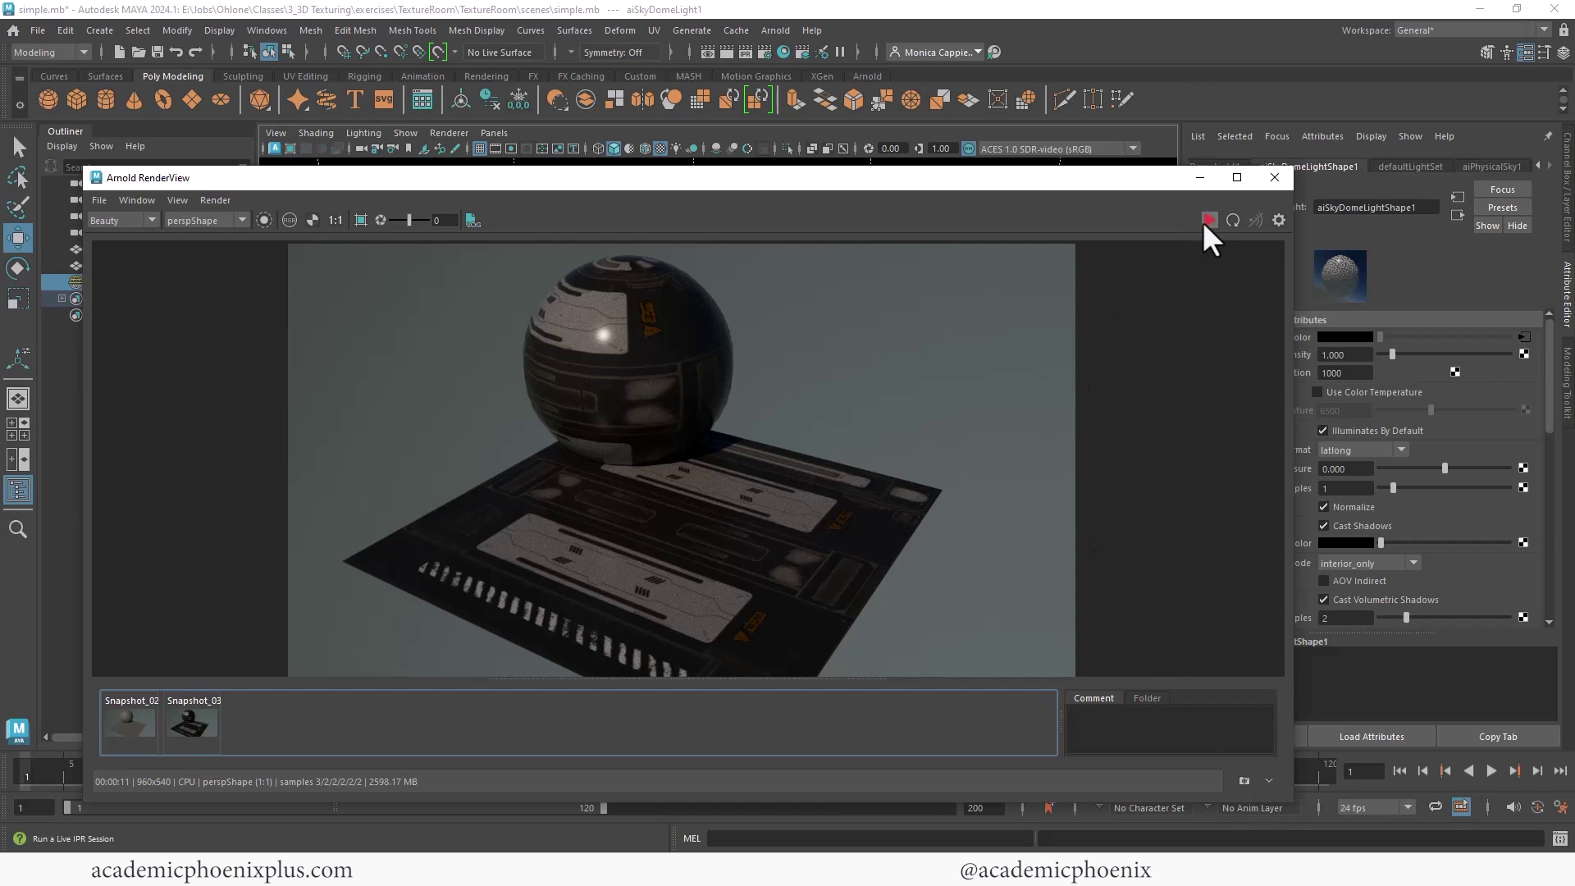
pyautogui.click(1200, 180)
# Connect metallic.tif from SciFi_Textures to Scifi_shader's Metalness and render the frame in Arnold
pyautogui.click(663, 362)
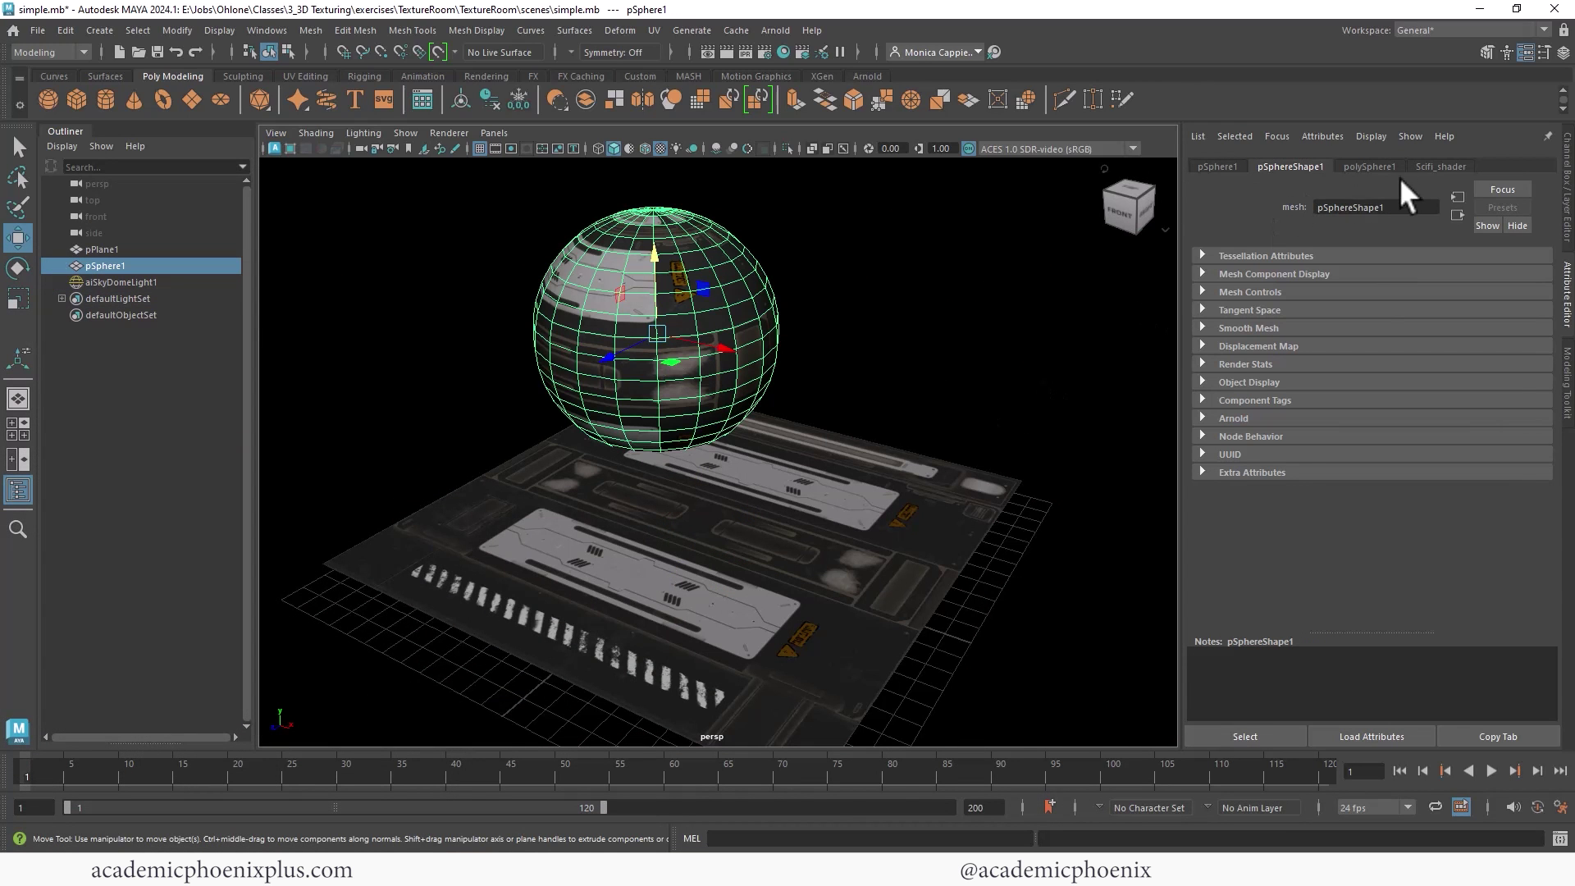
pyautogui.click(1441, 165)
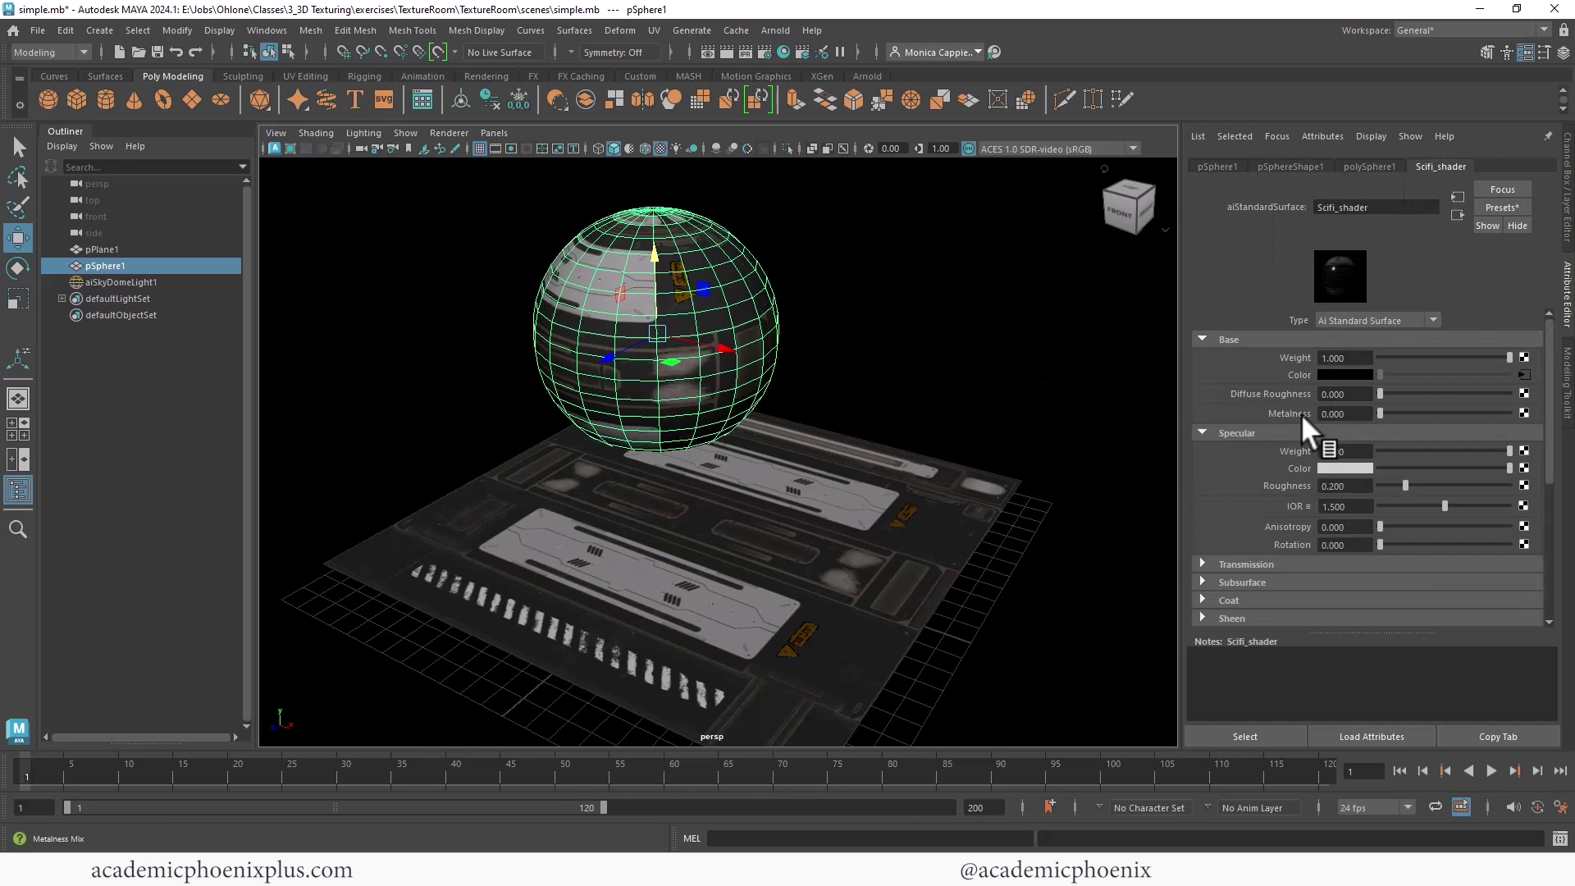
pyautogui.click(1522, 412)
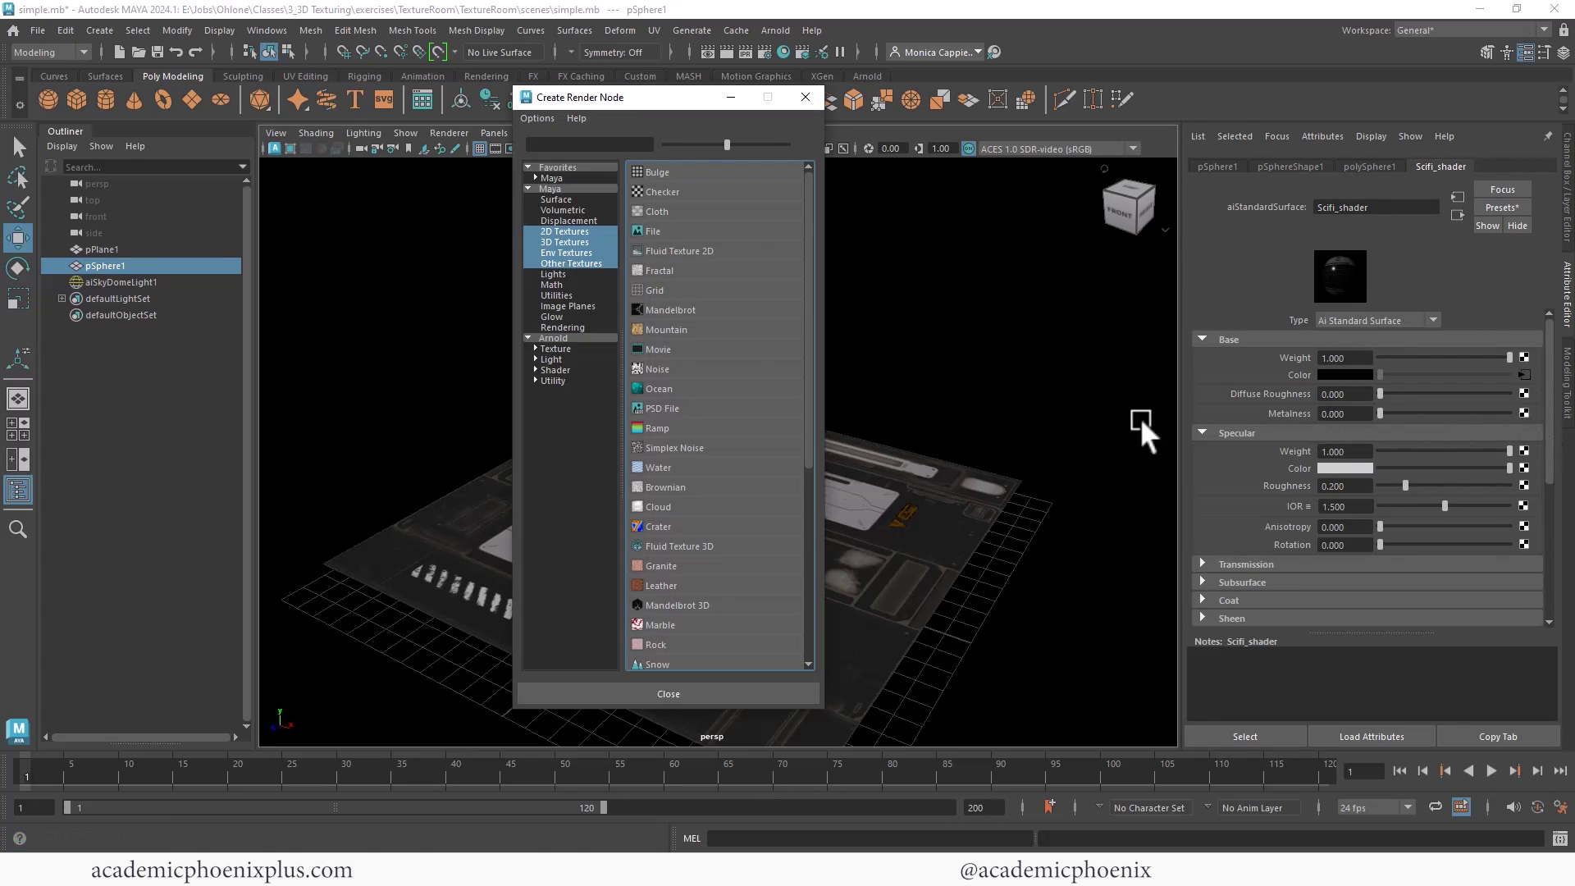
pyautogui.click(730, 231)
pyautogui.click(1527, 390)
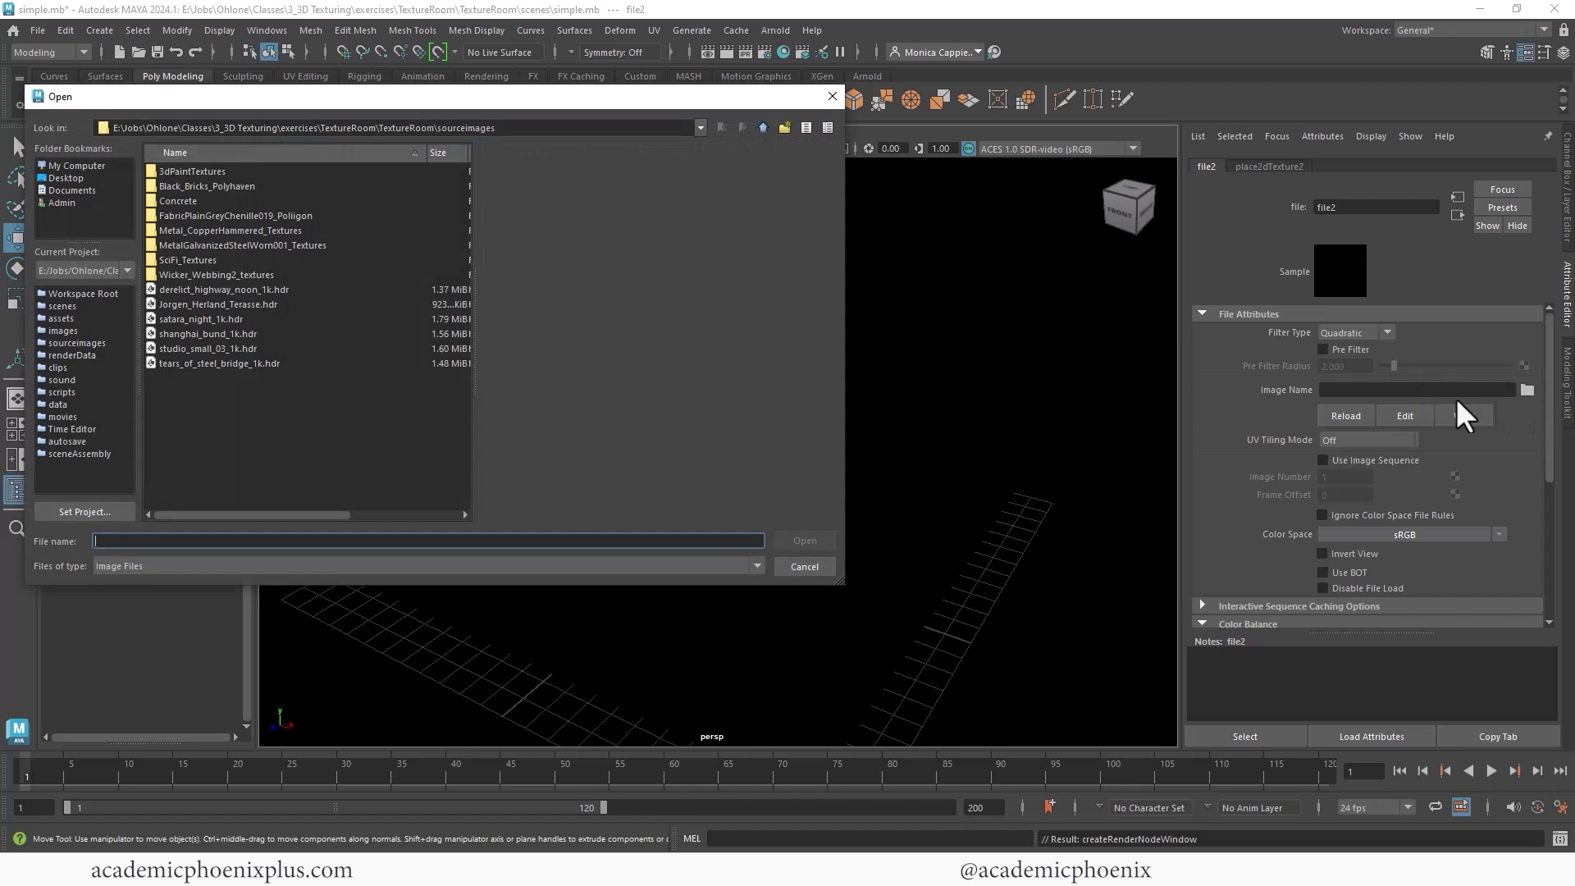
pyautogui.doubleClick(209, 261)
pyautogui.click(210, 262)
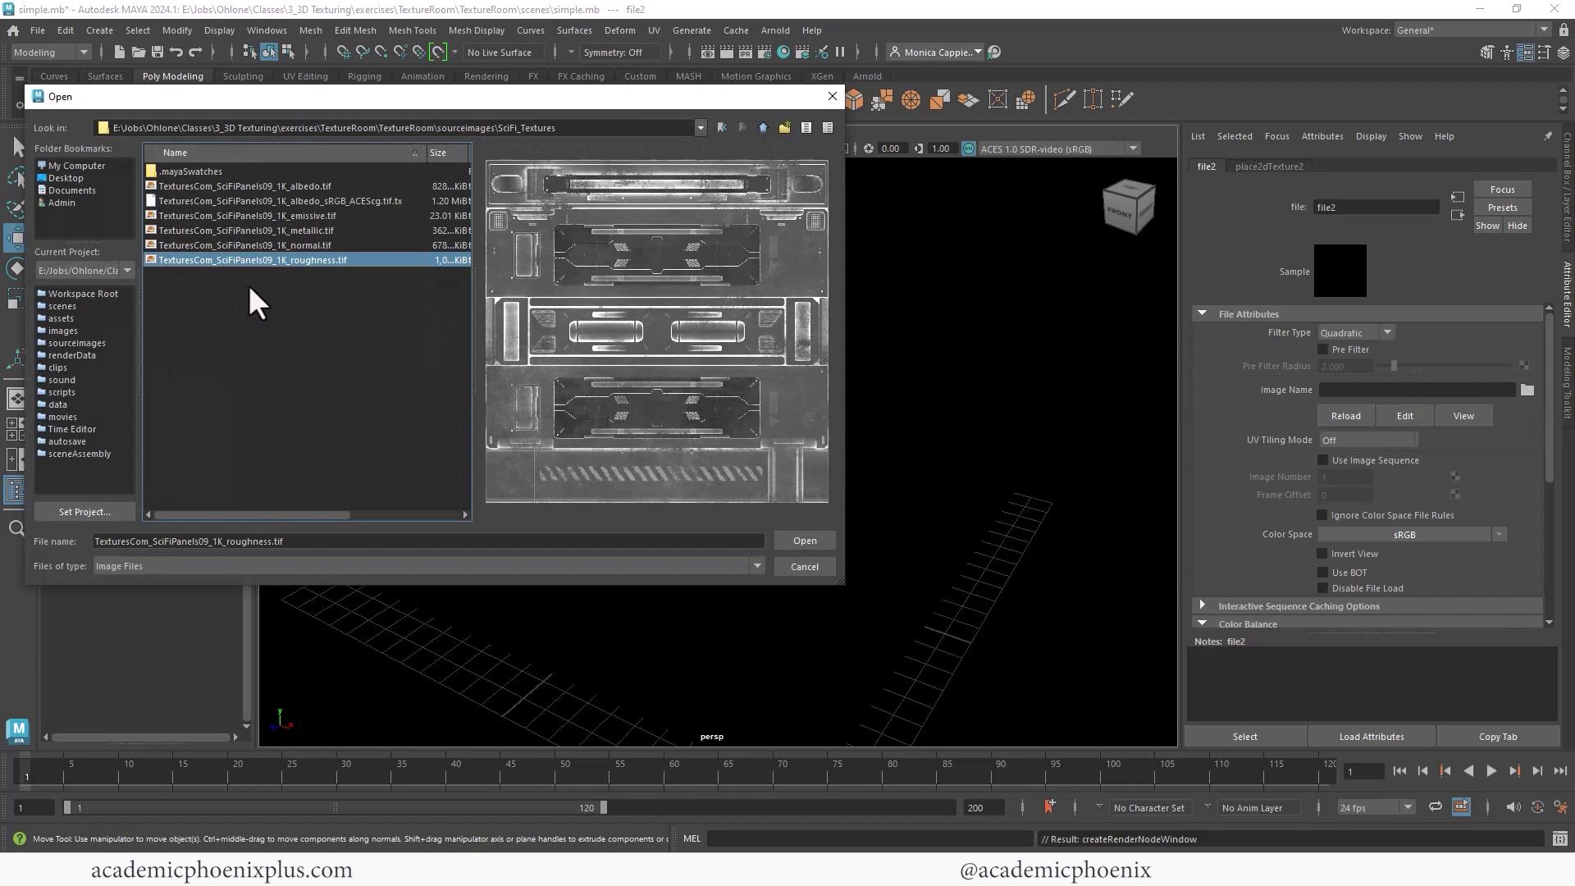
pyautogui.click(319, 232)
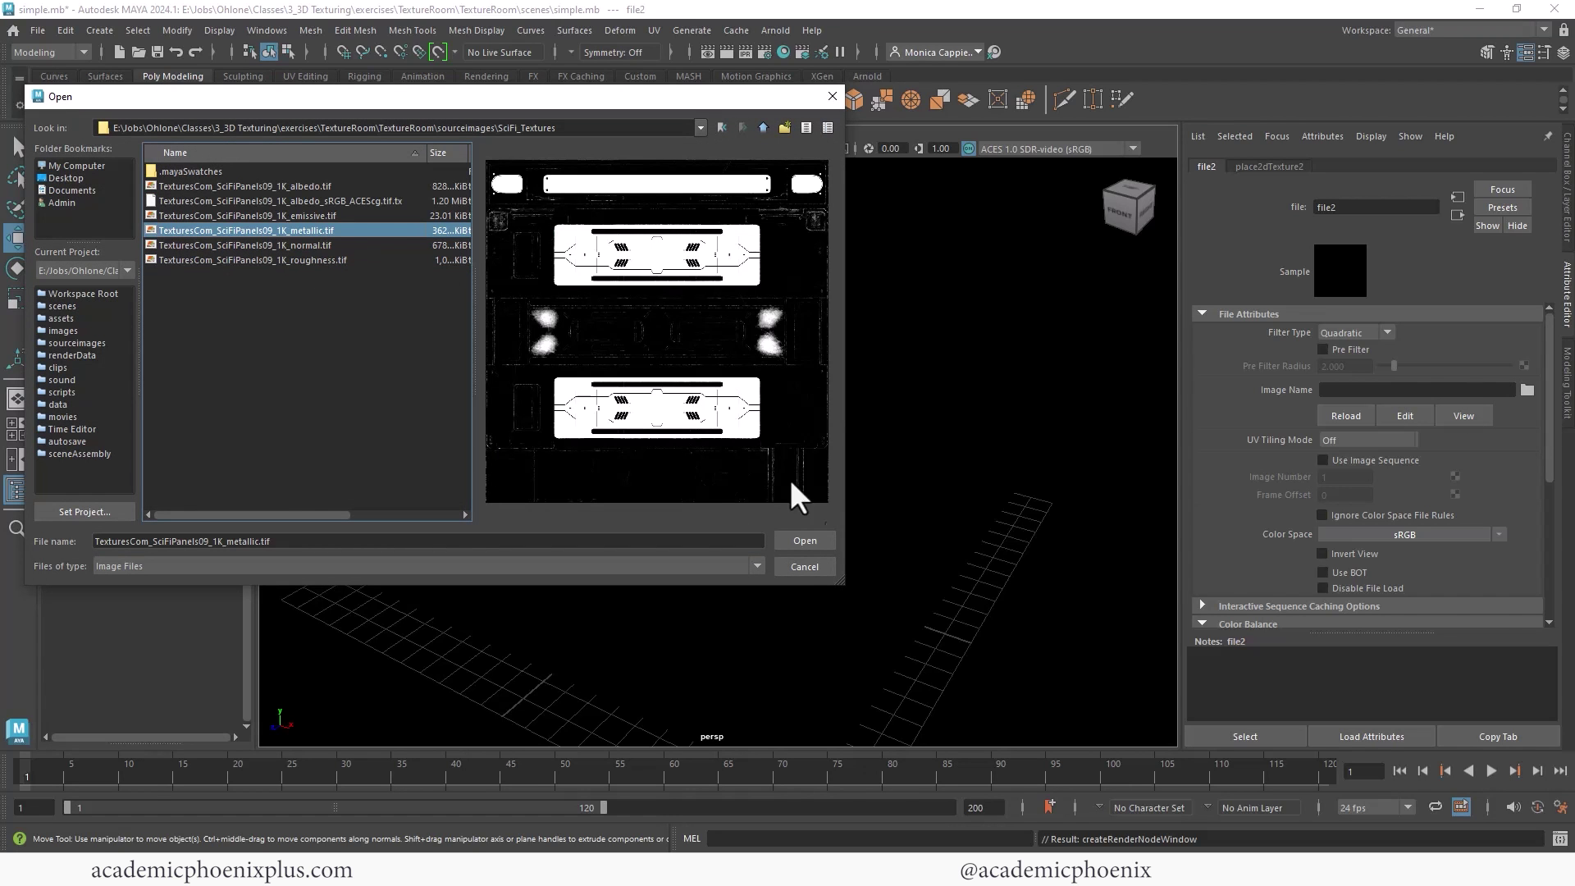
pyautogui.click(802, 540)
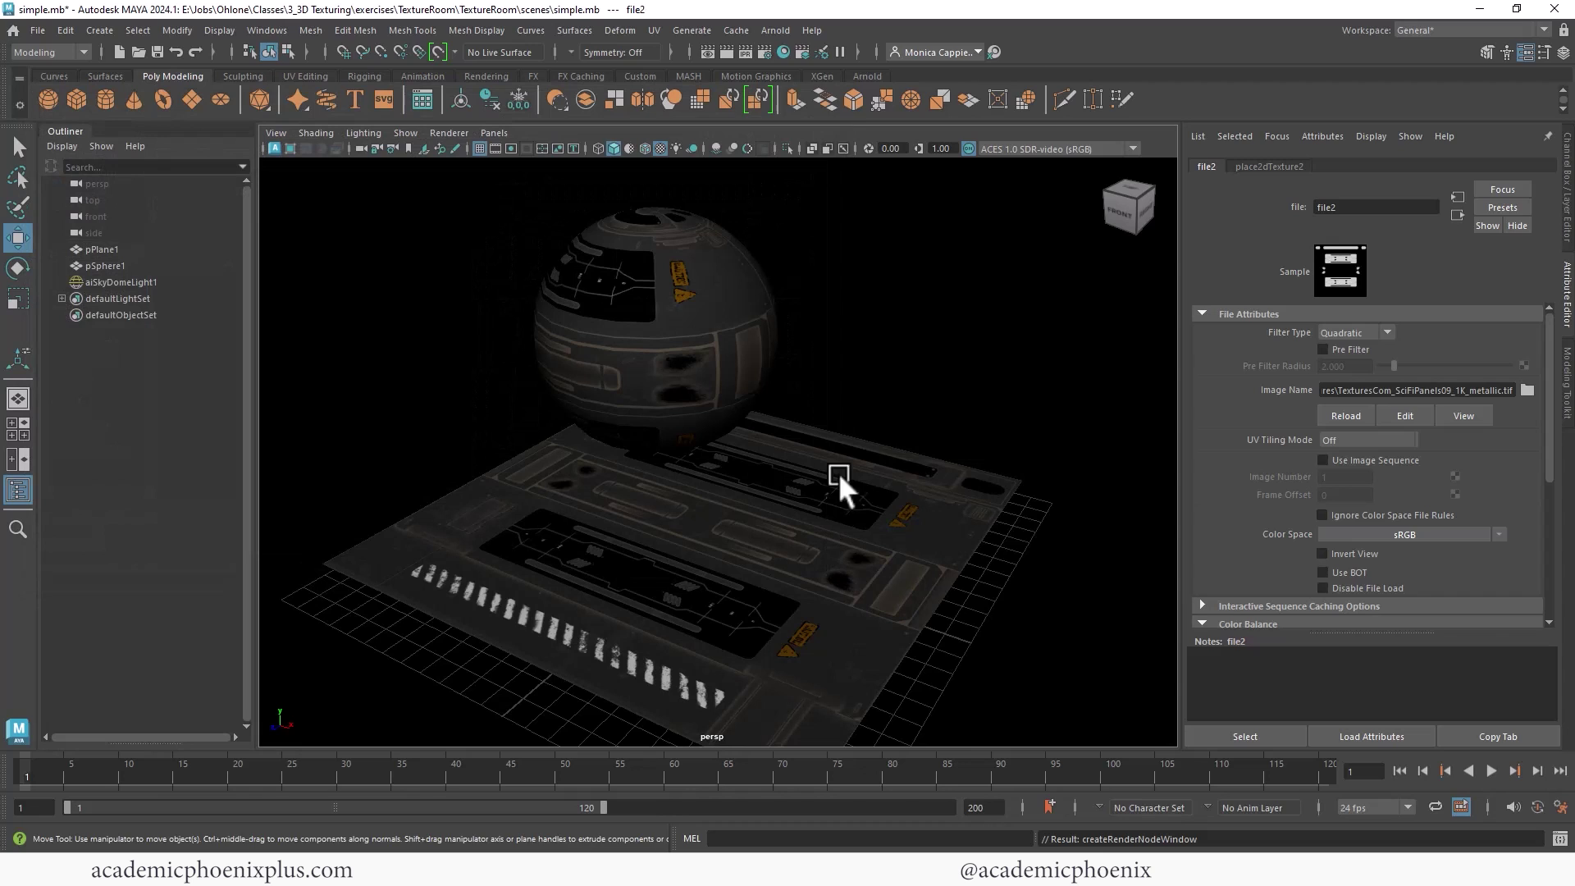
pyautogui.click(724, 50)
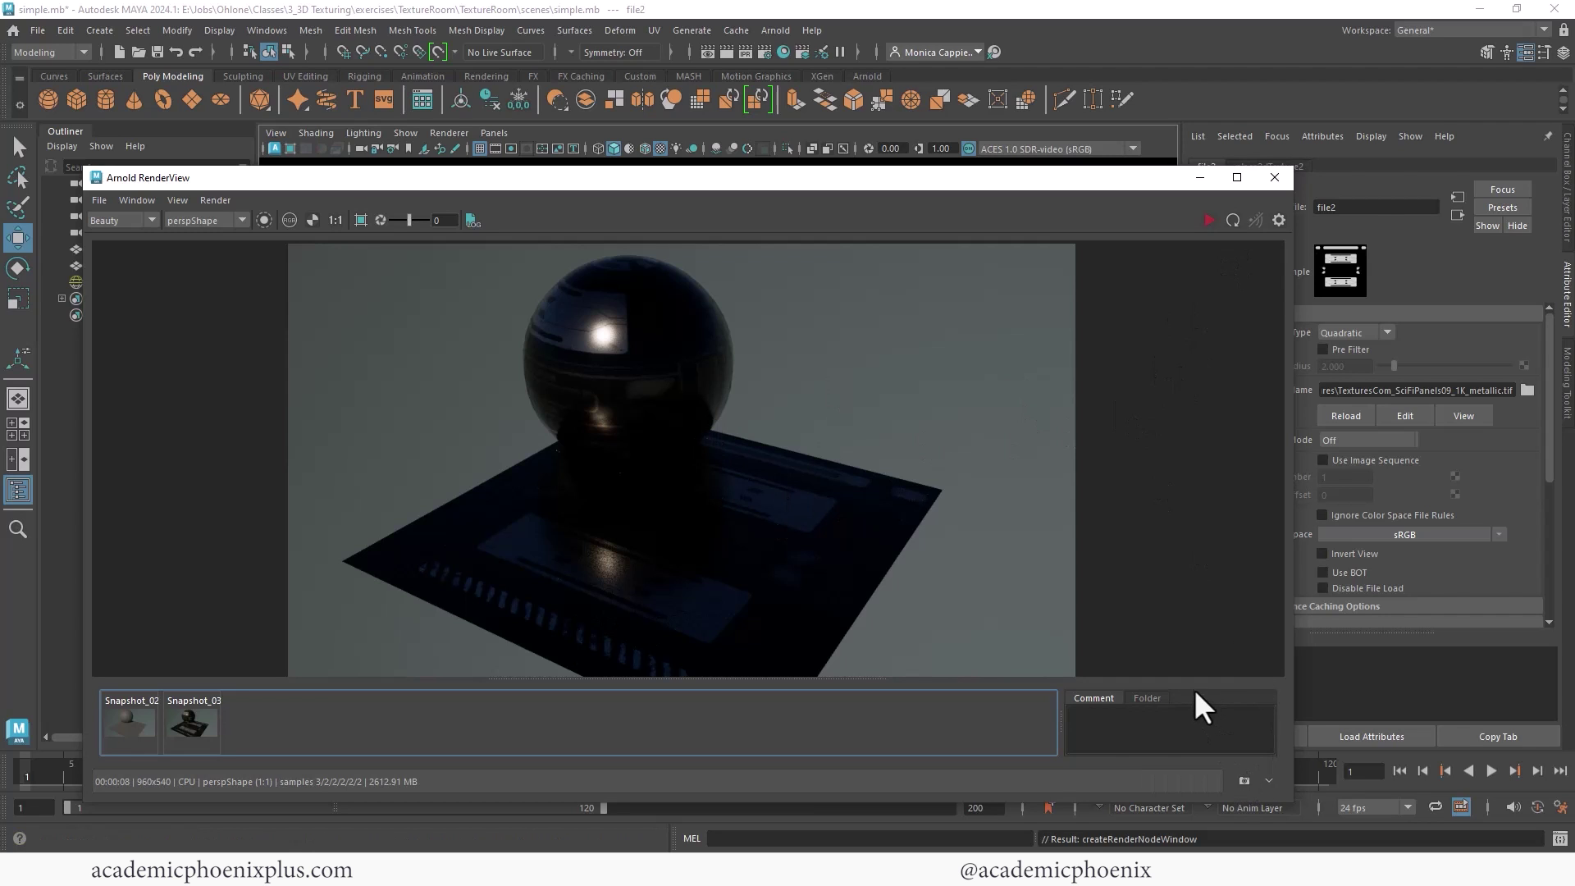
# Snapshot the metallic render, then set file2 to Raw colour space with Alpha is Luminance
pyautogui.click(1243, 781)
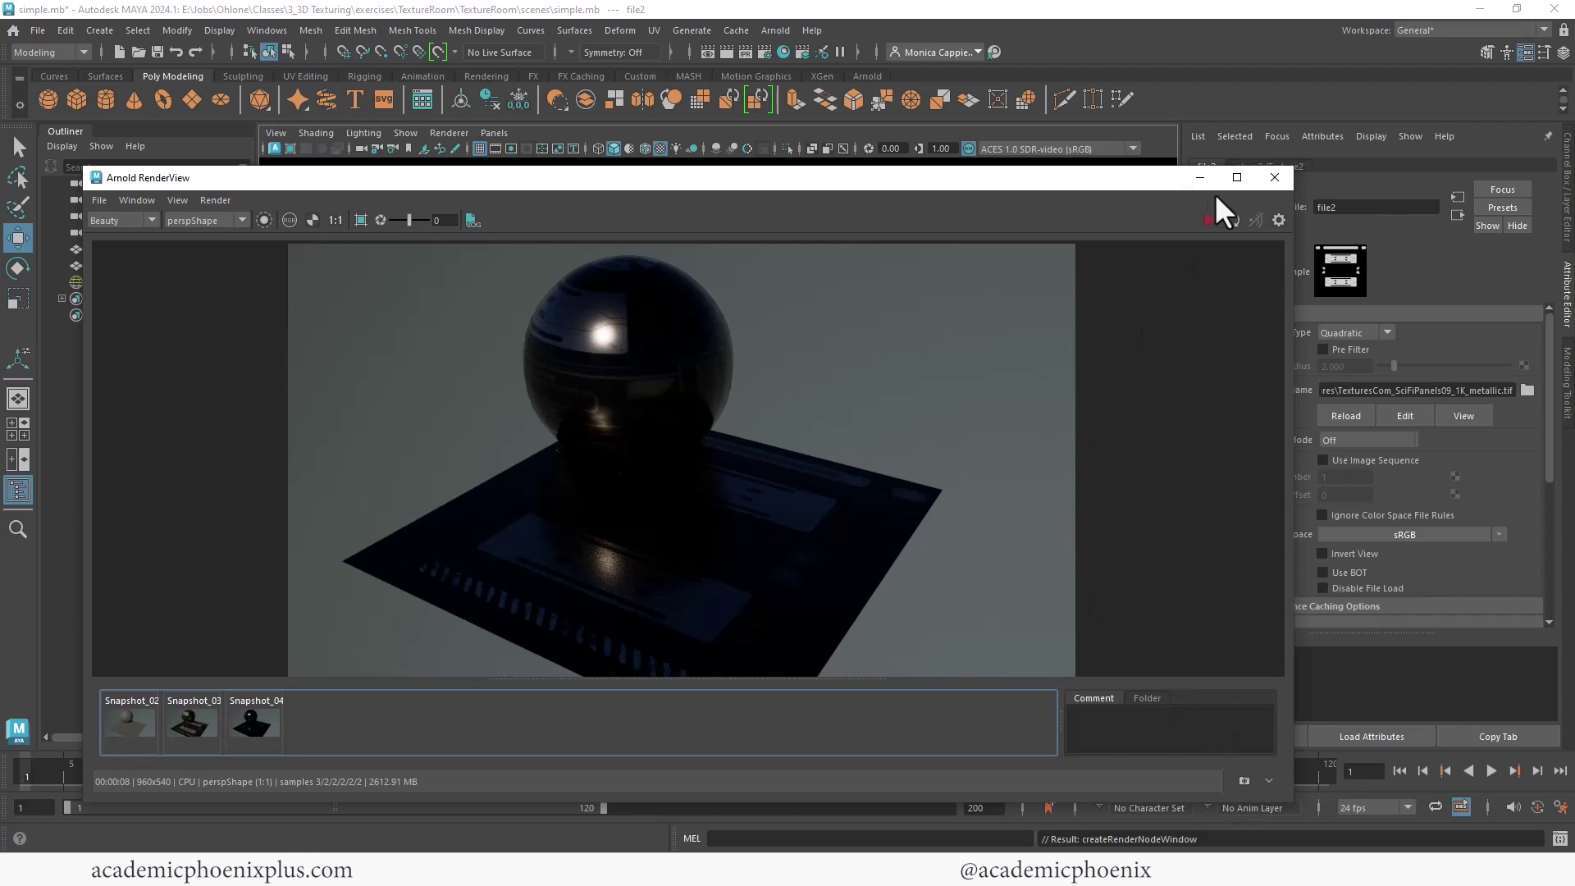
pyautogui.click(1198, 177)
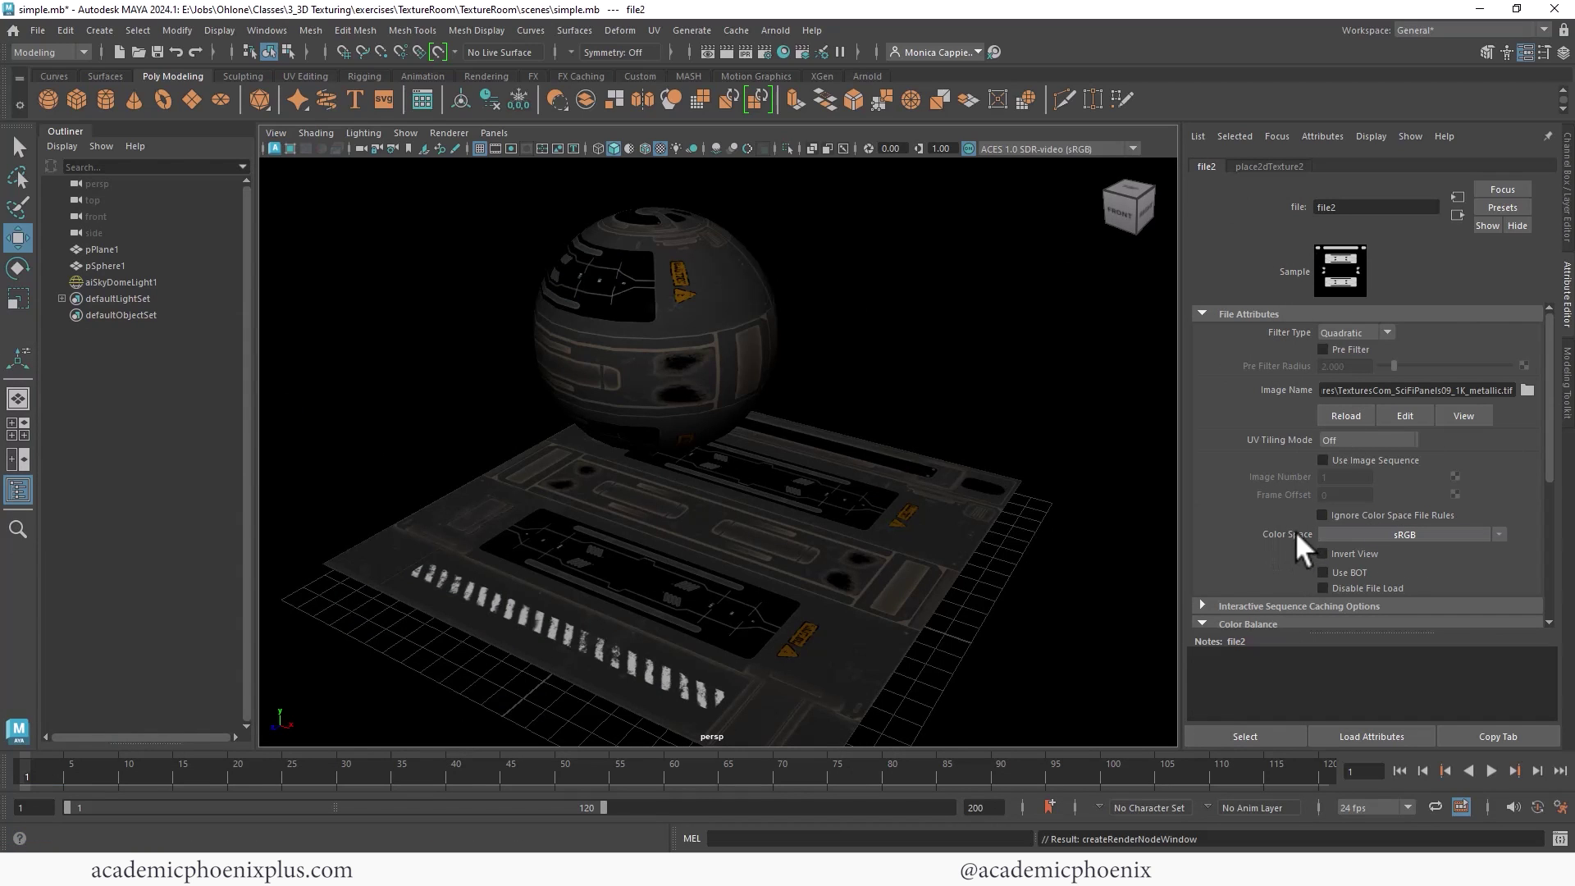
pyautogui.click(1501, 535)
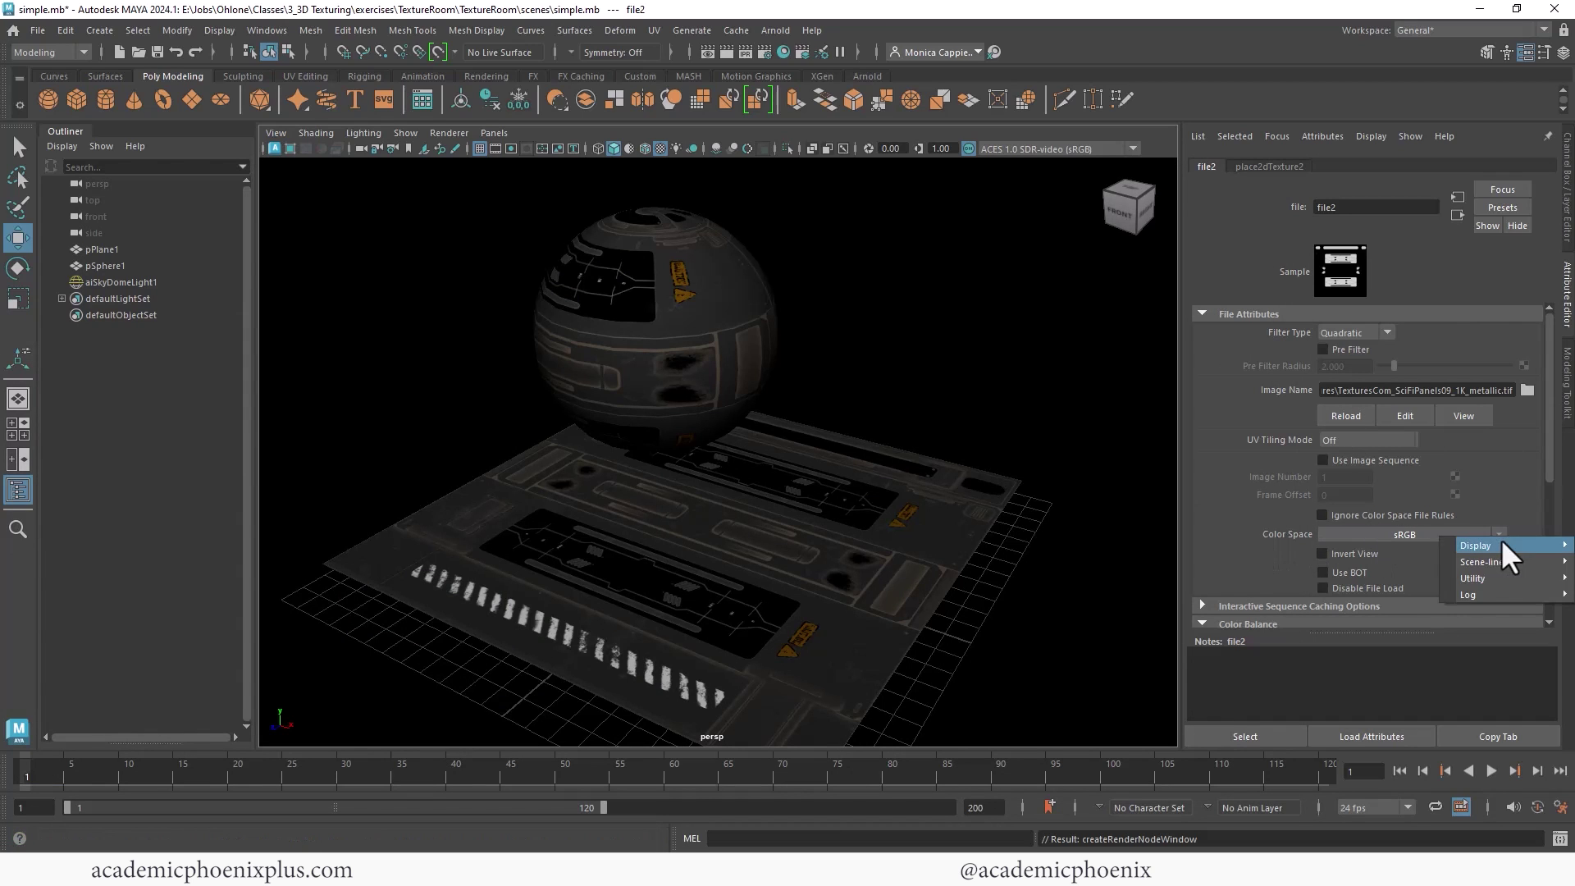
pyautogui.moveTo(1481, 577)
pyautogui.click(1411, 577)
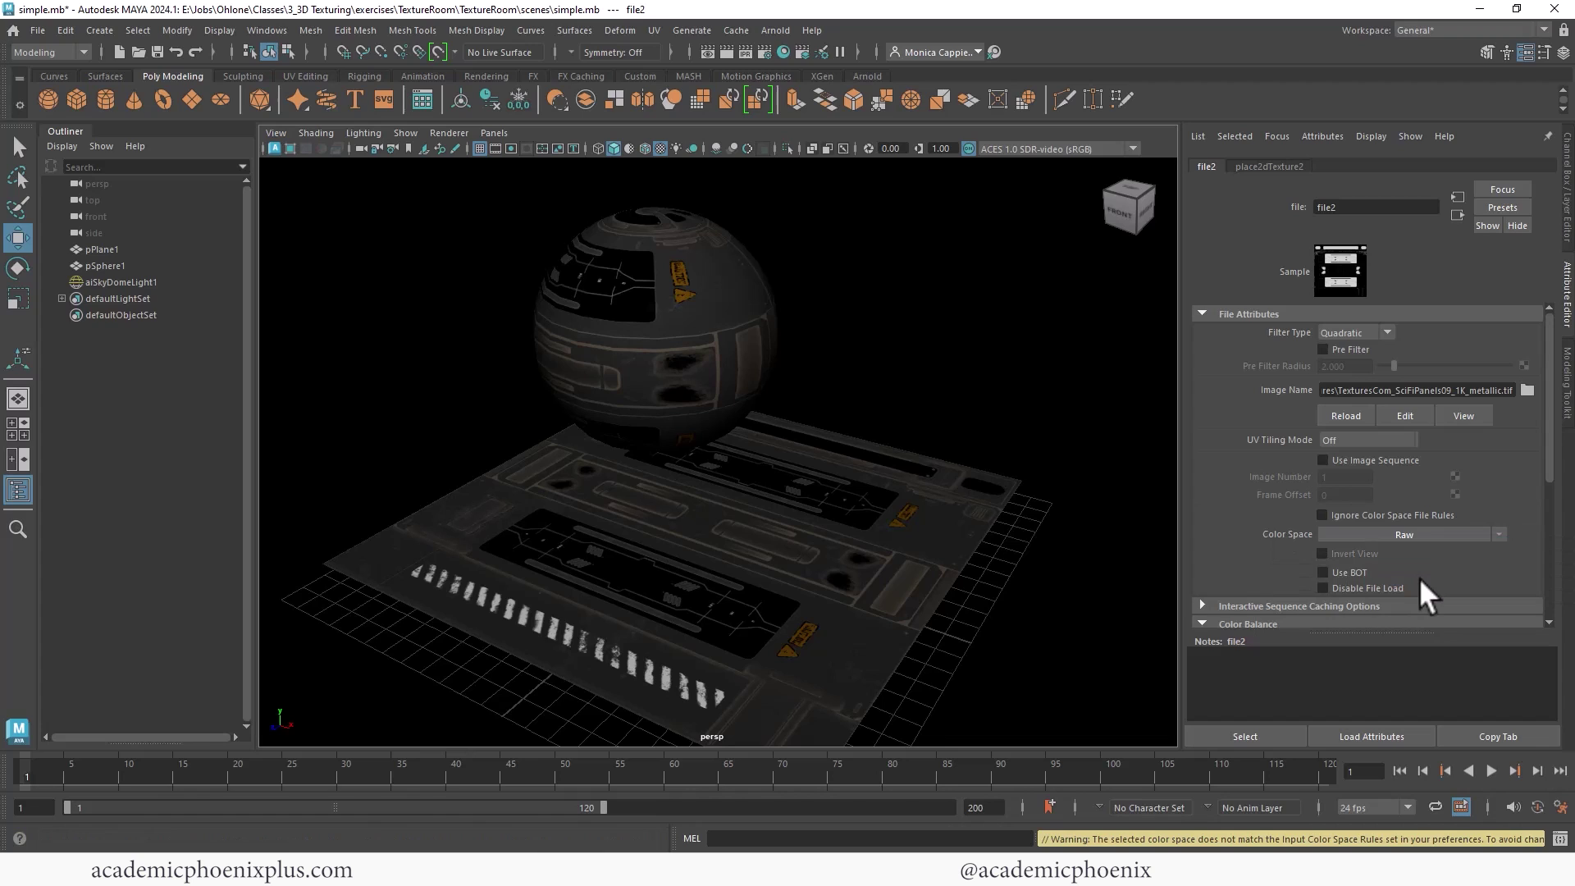
pyautogui.moveTo(1547, 445); pyautogui.dragTo(1553, 534)
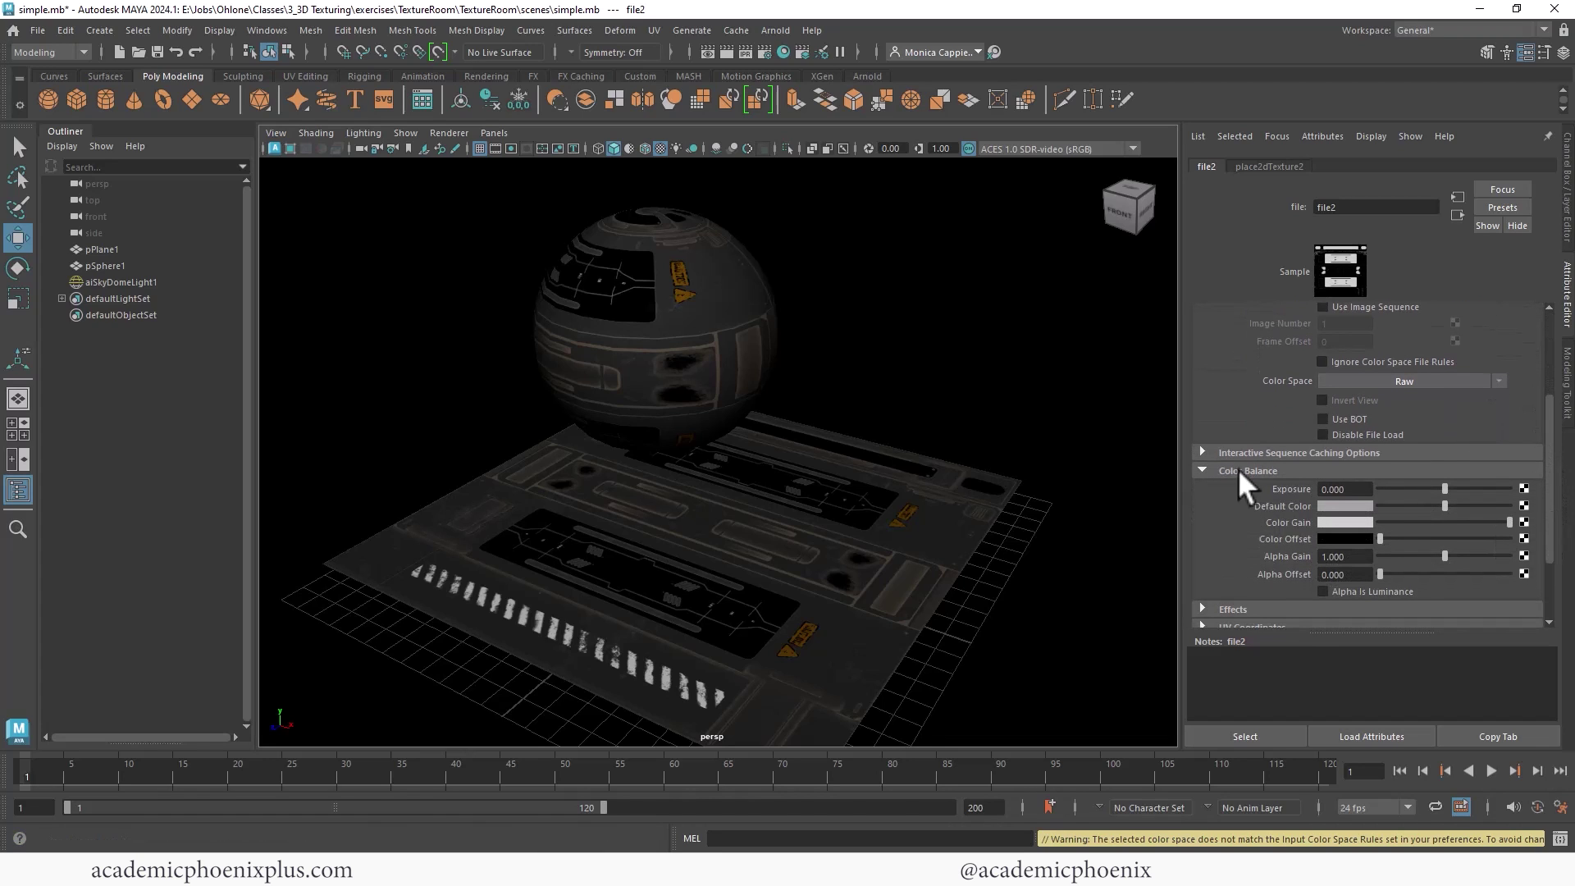
pyautogui.click(1353, 593)
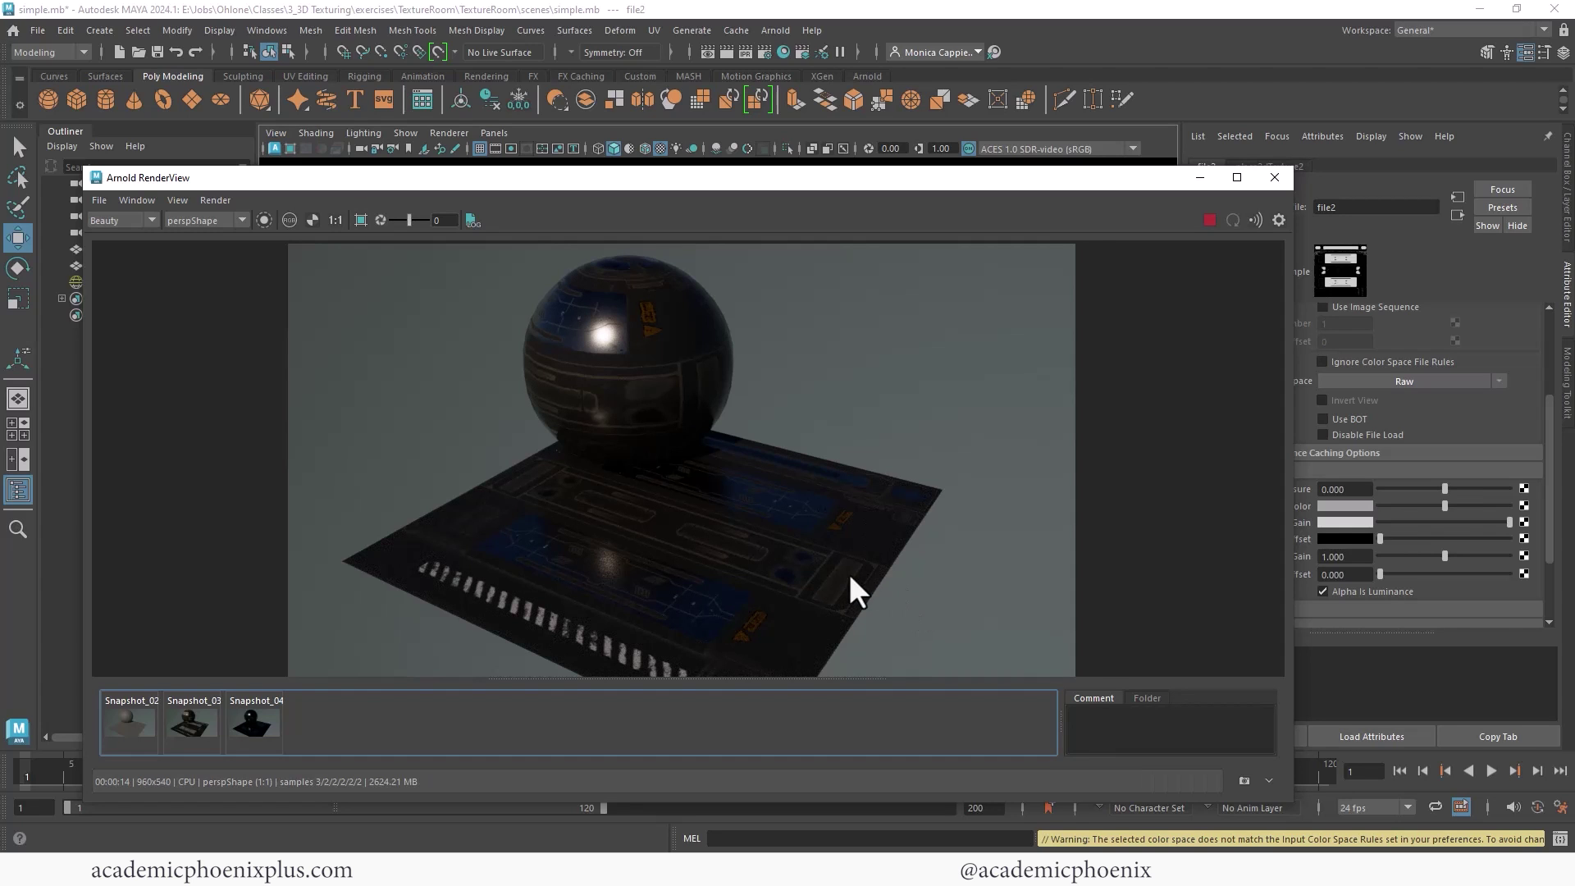
# Snapshot the Raw-space render, flip between Snapshot_04 and Snapshot_05, then close RenderView
pyautogui.click(1243, 781)
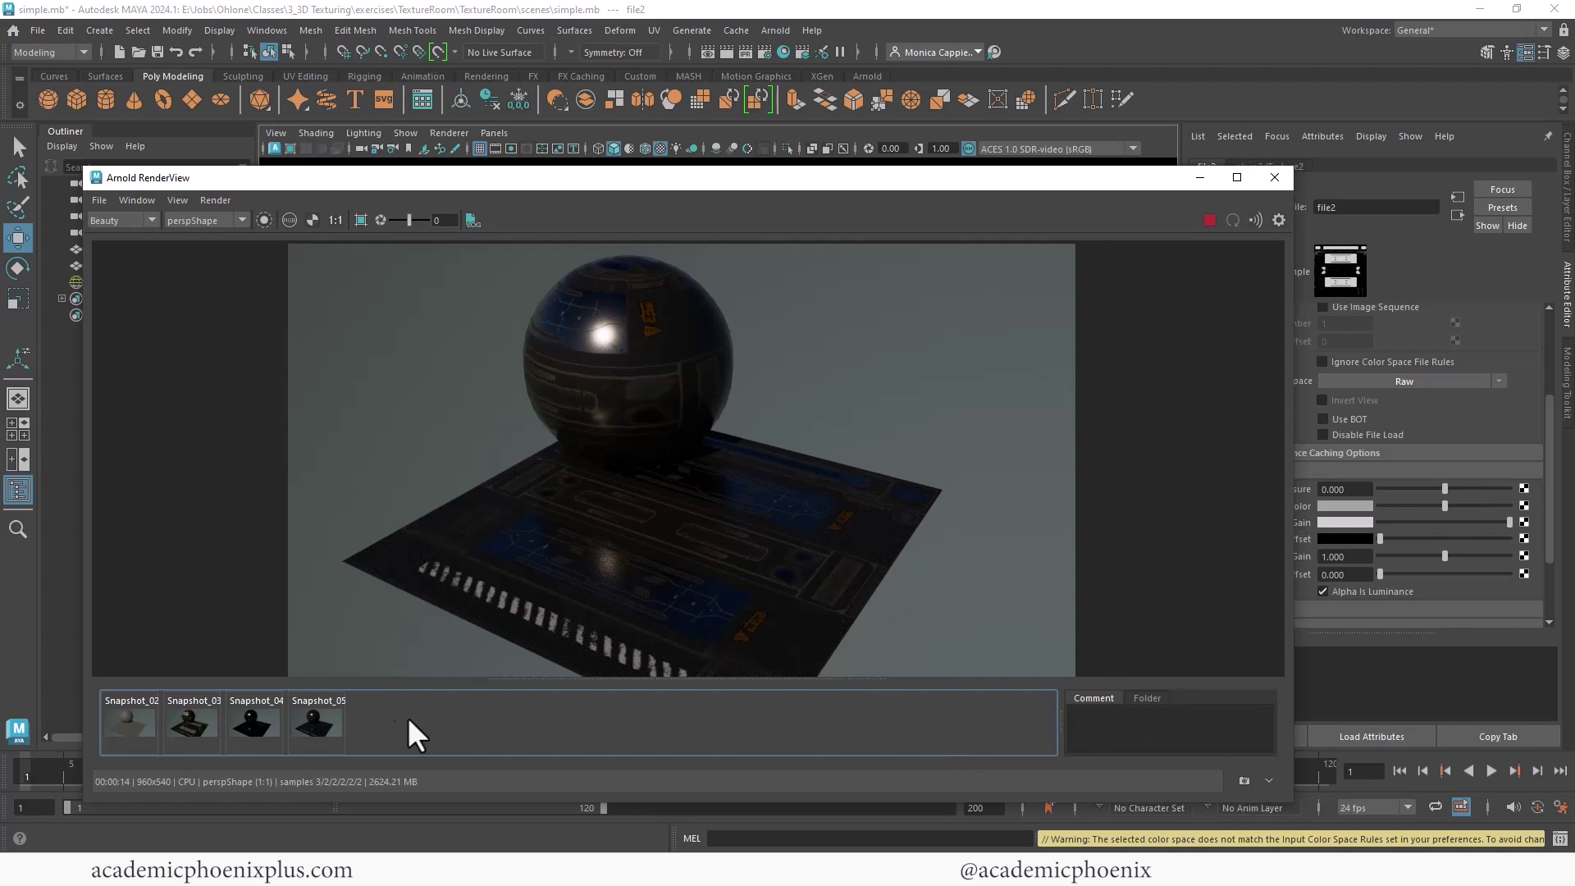
pyautogui.click(251, 720)
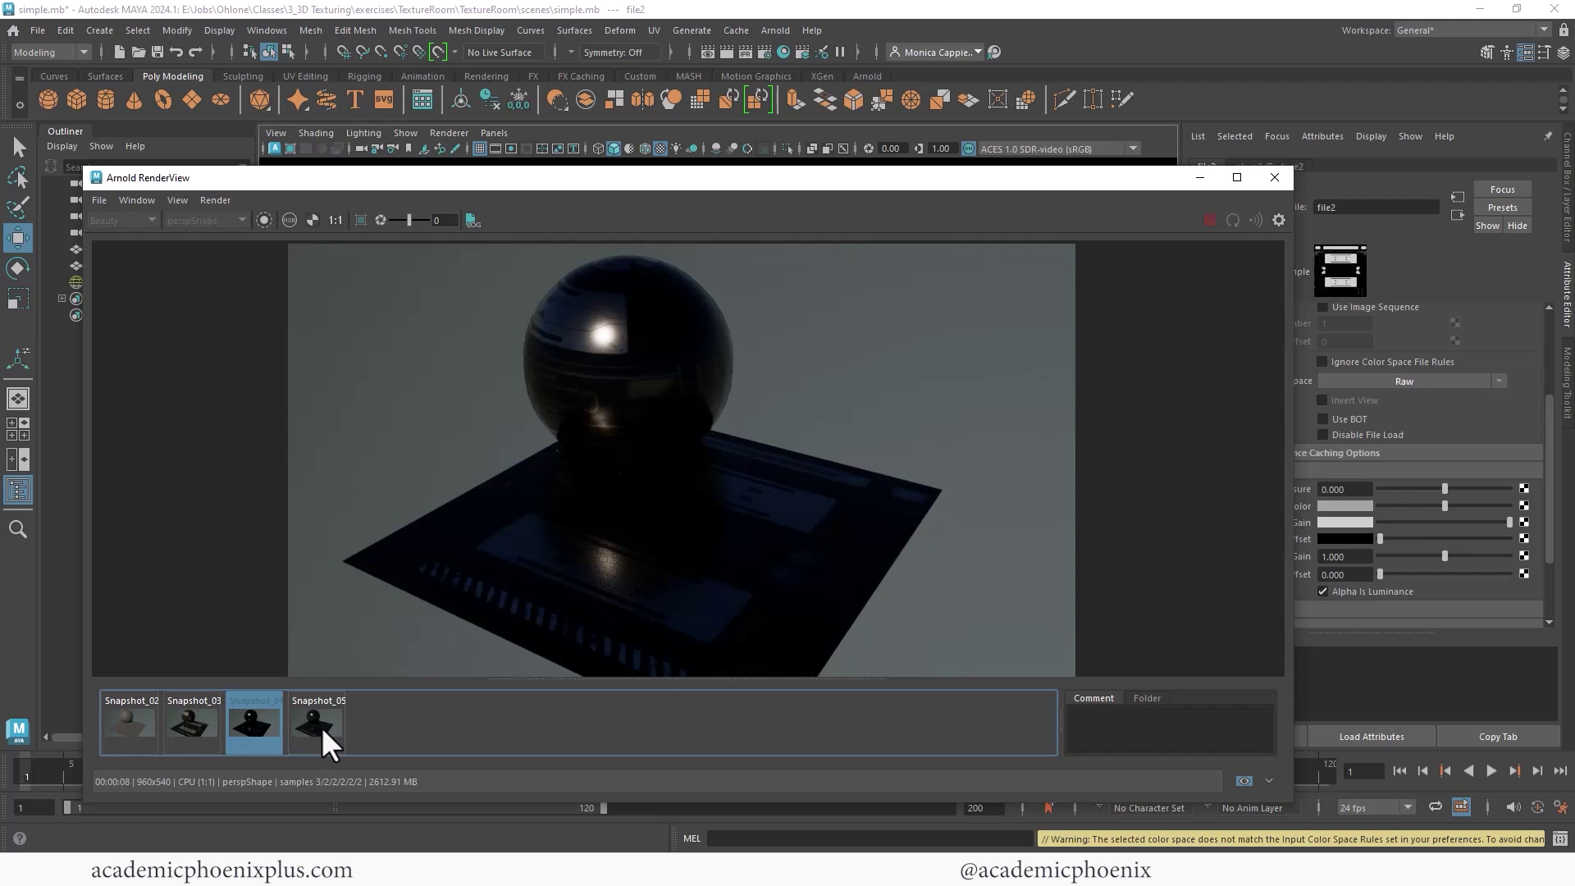
pyautogui.click(321, 727)
pyautogui.click(265, 724)
pyautogui.click(319, 728)
pyautogui.click(265, 723)
pyautogui.click(319, 727)
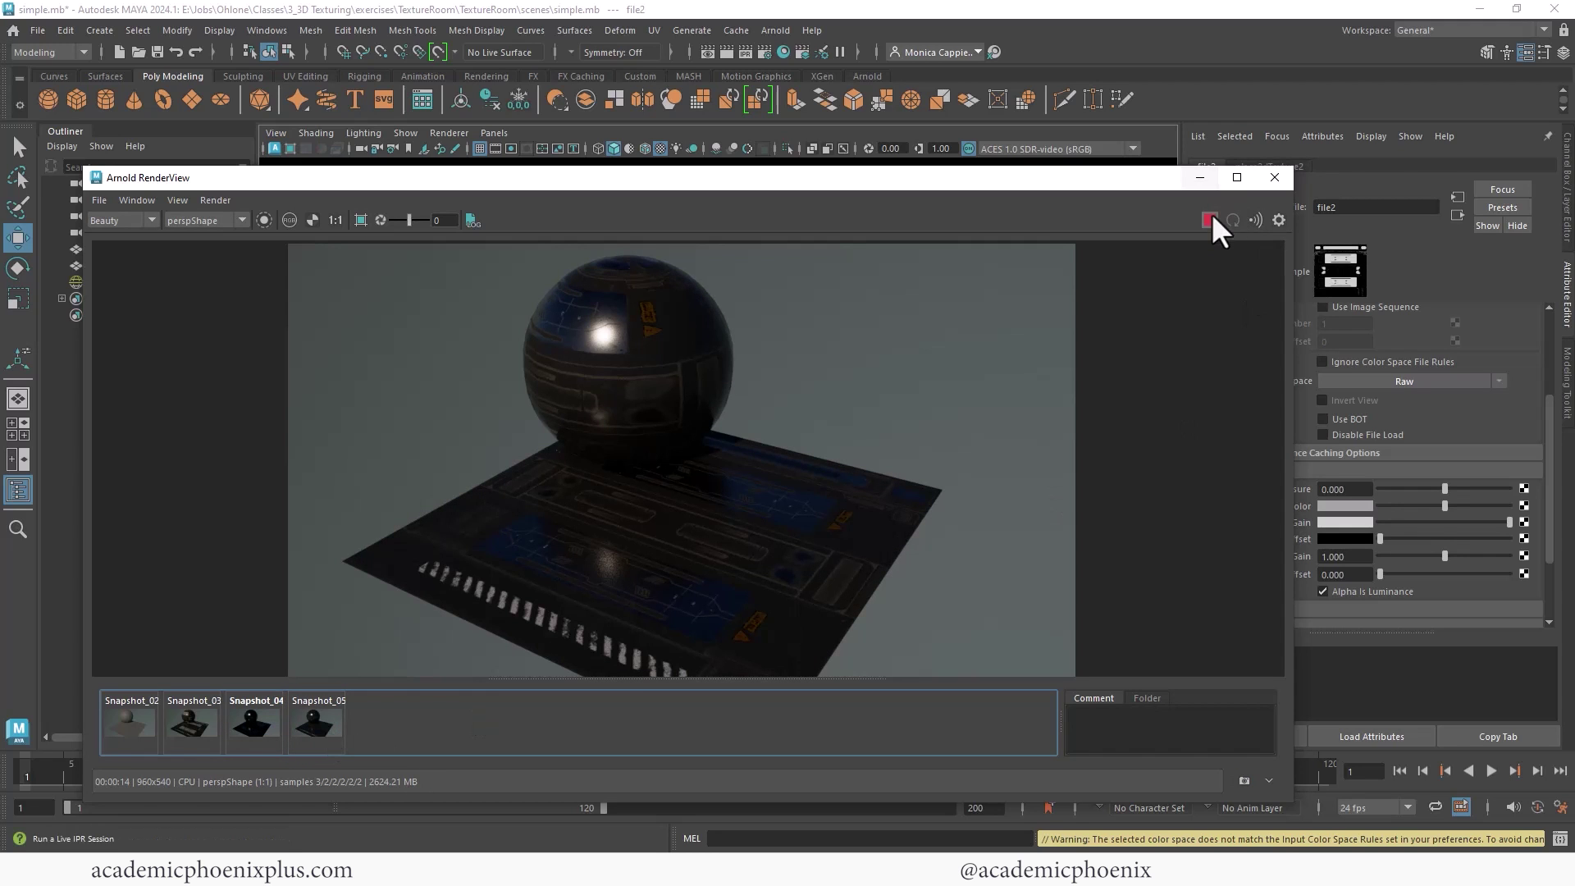
pyautogui.click(1201, 179)
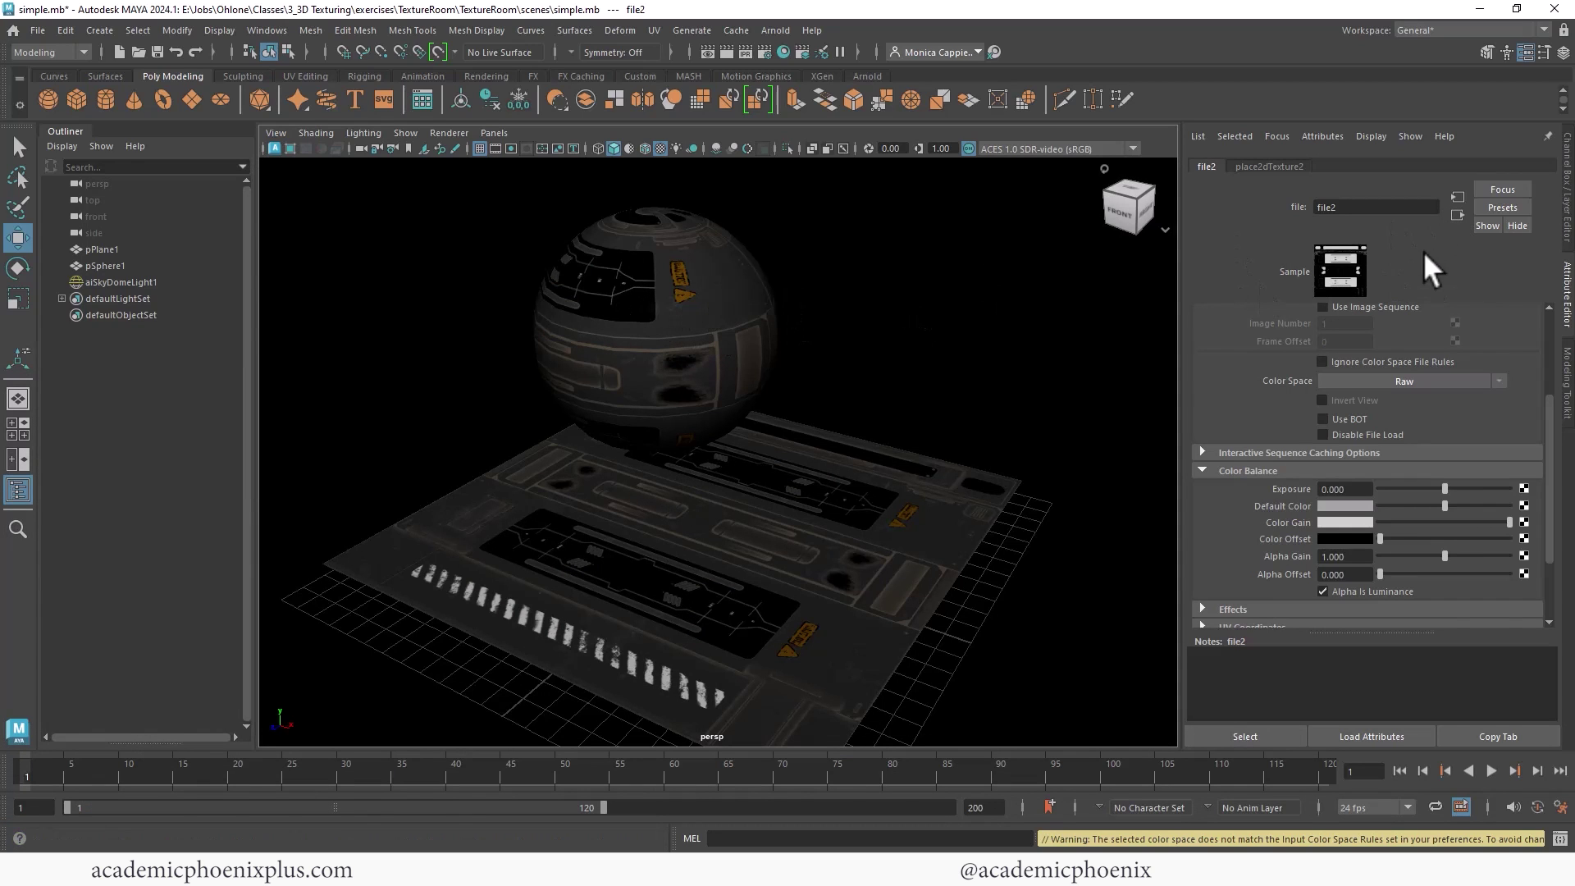
# Connect a file texture loading SciFi_Textures roughness.tif to Scifi_shader's specular roughness
pyautogui.click(1456, 214)
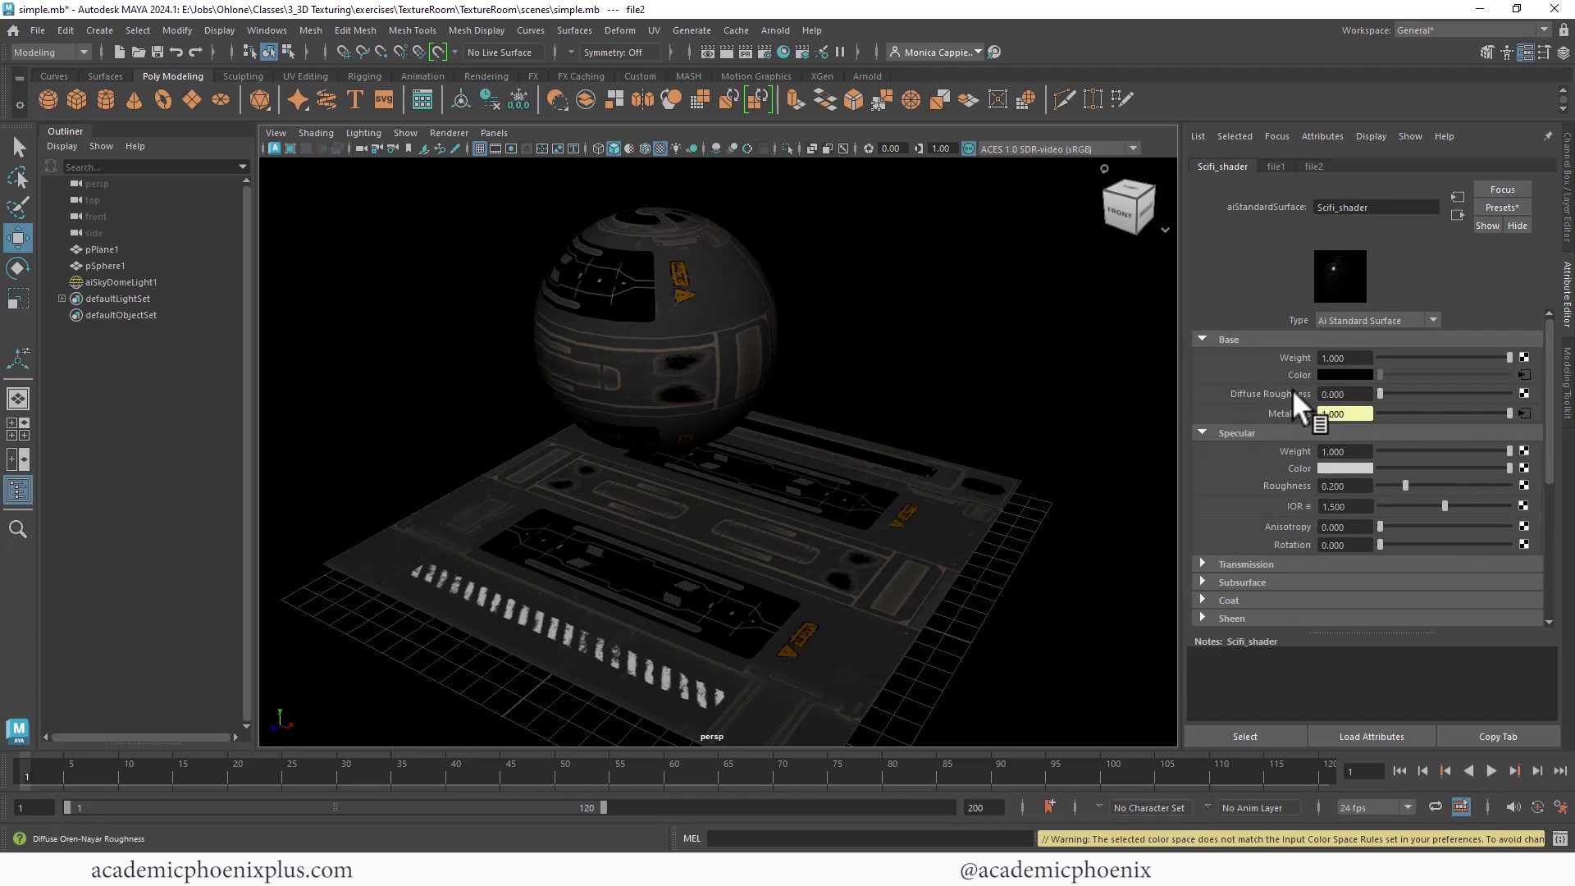
pyautogui.click(1523, 488)
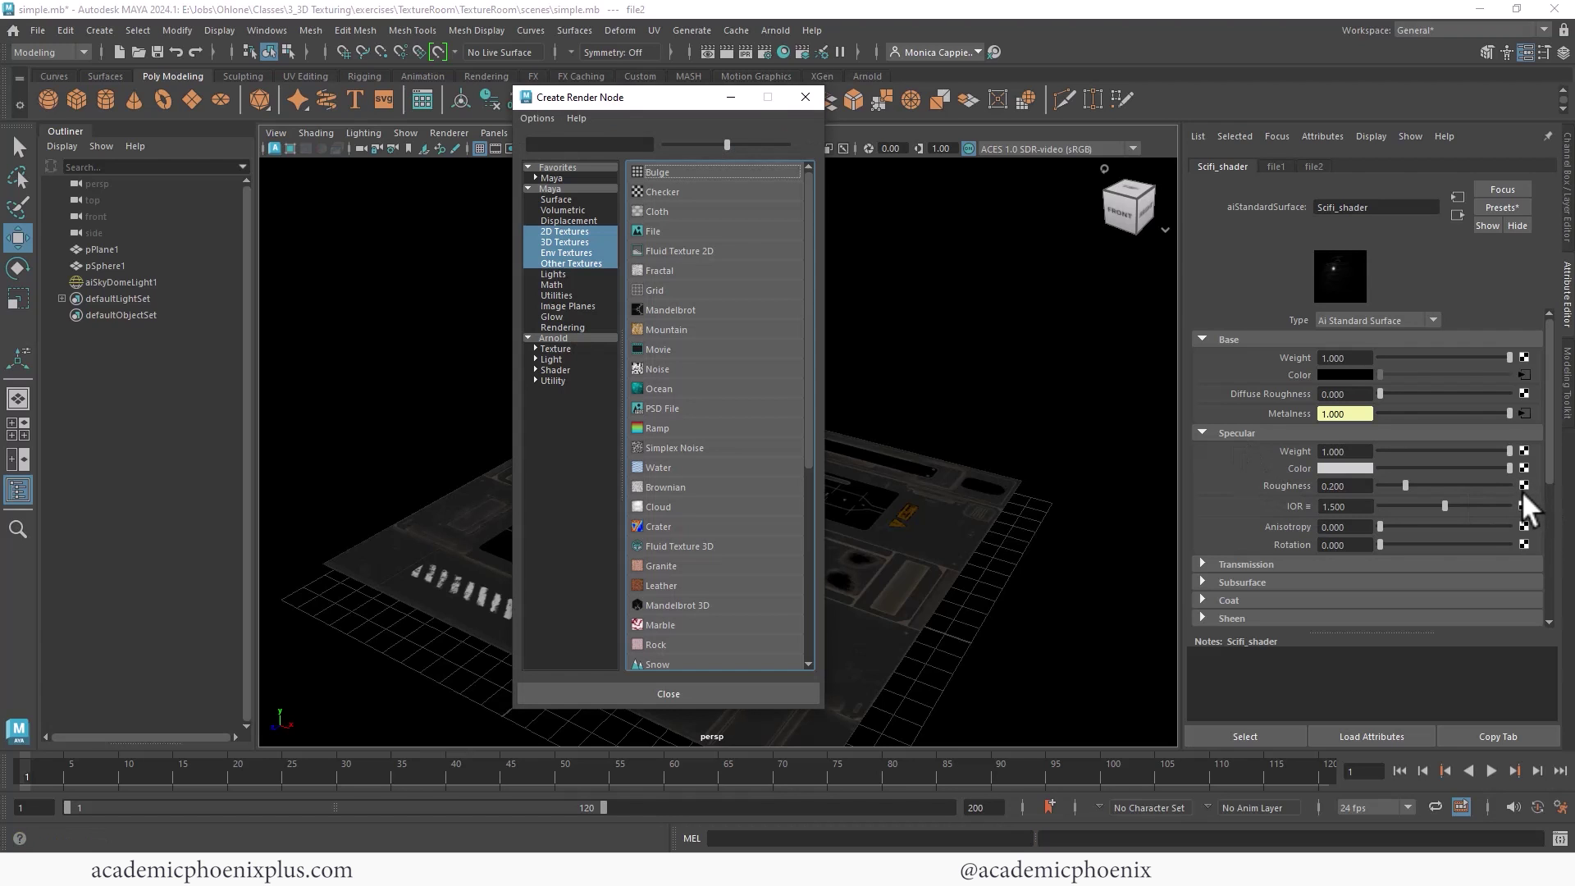
pyautogui.click(664, 231)
pyautogui.moveTo(1548, 400); pyautogui.dragTo(1555, 343)
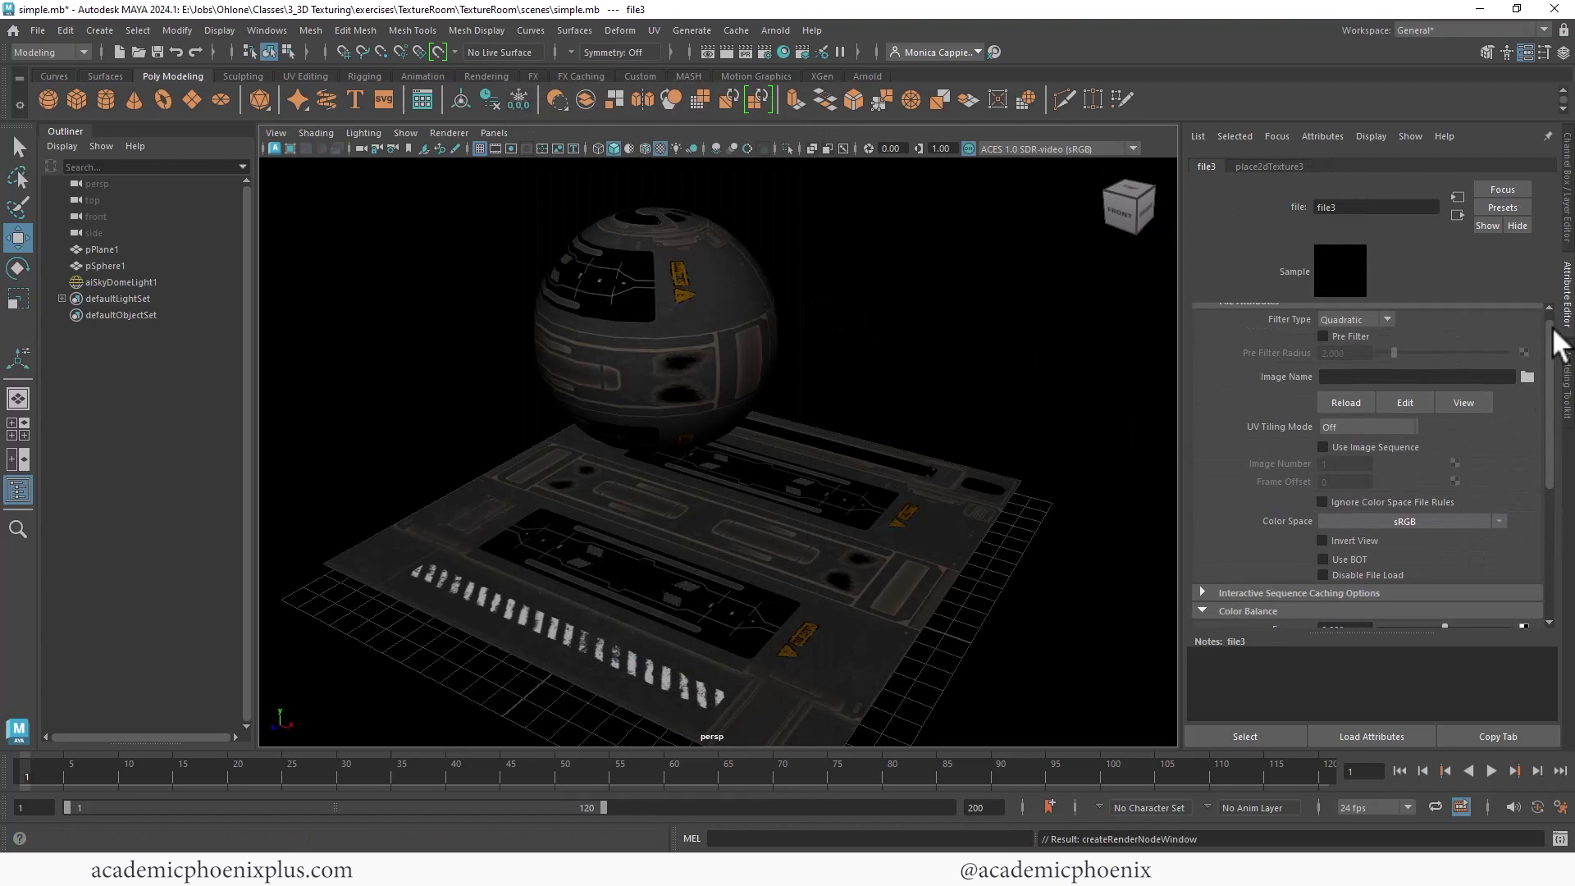
pyautogui.click(1530, 378)
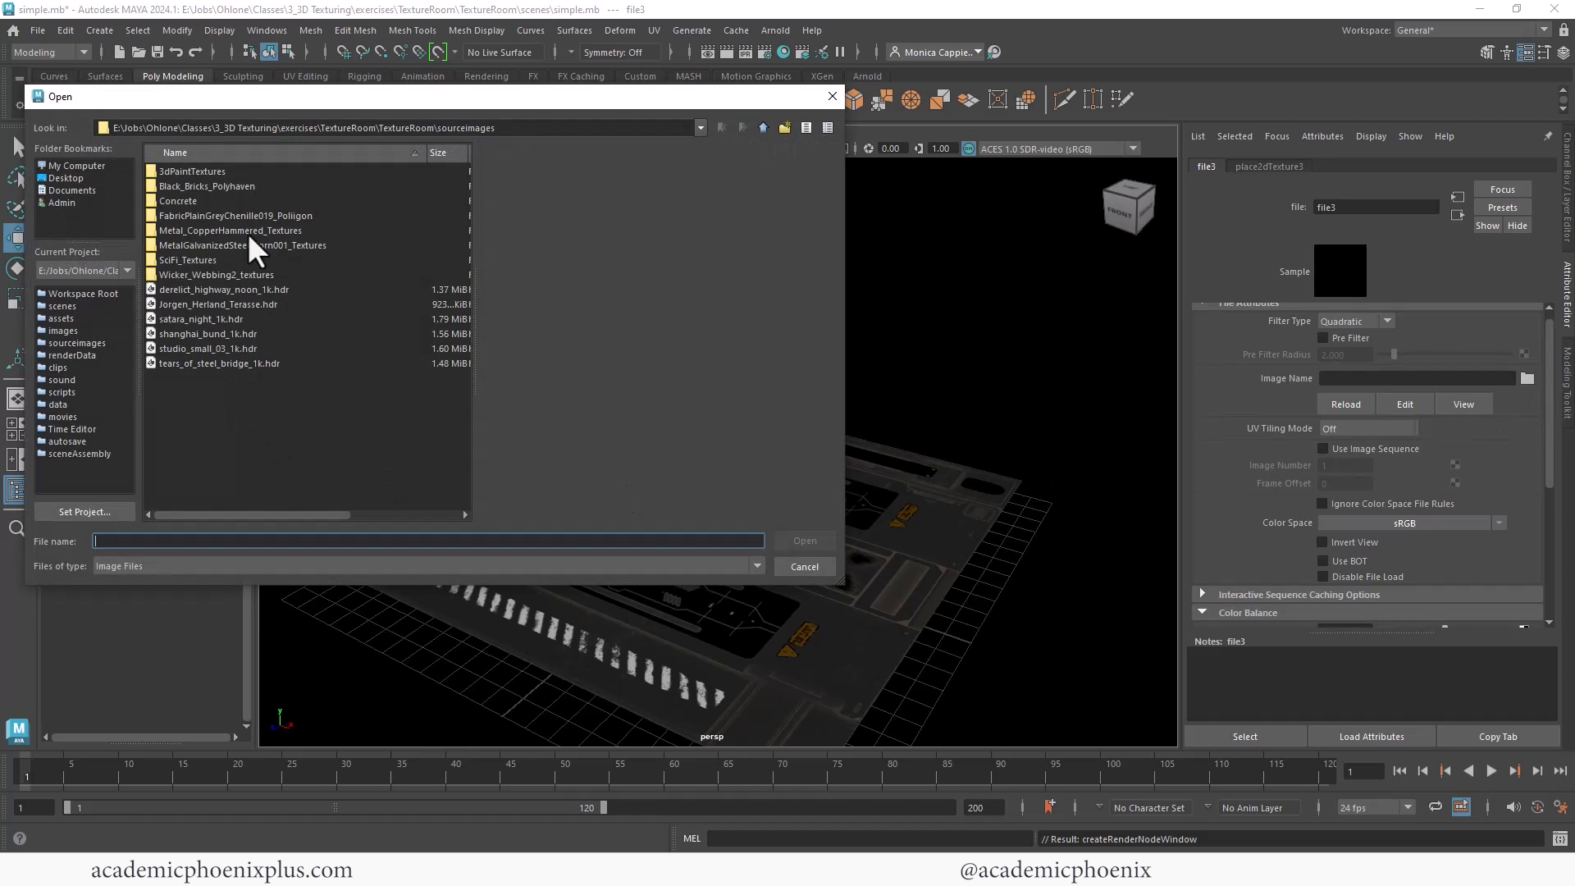
pyautogui.doubleClick(192, 260)
pyautogui.click(215, 260)
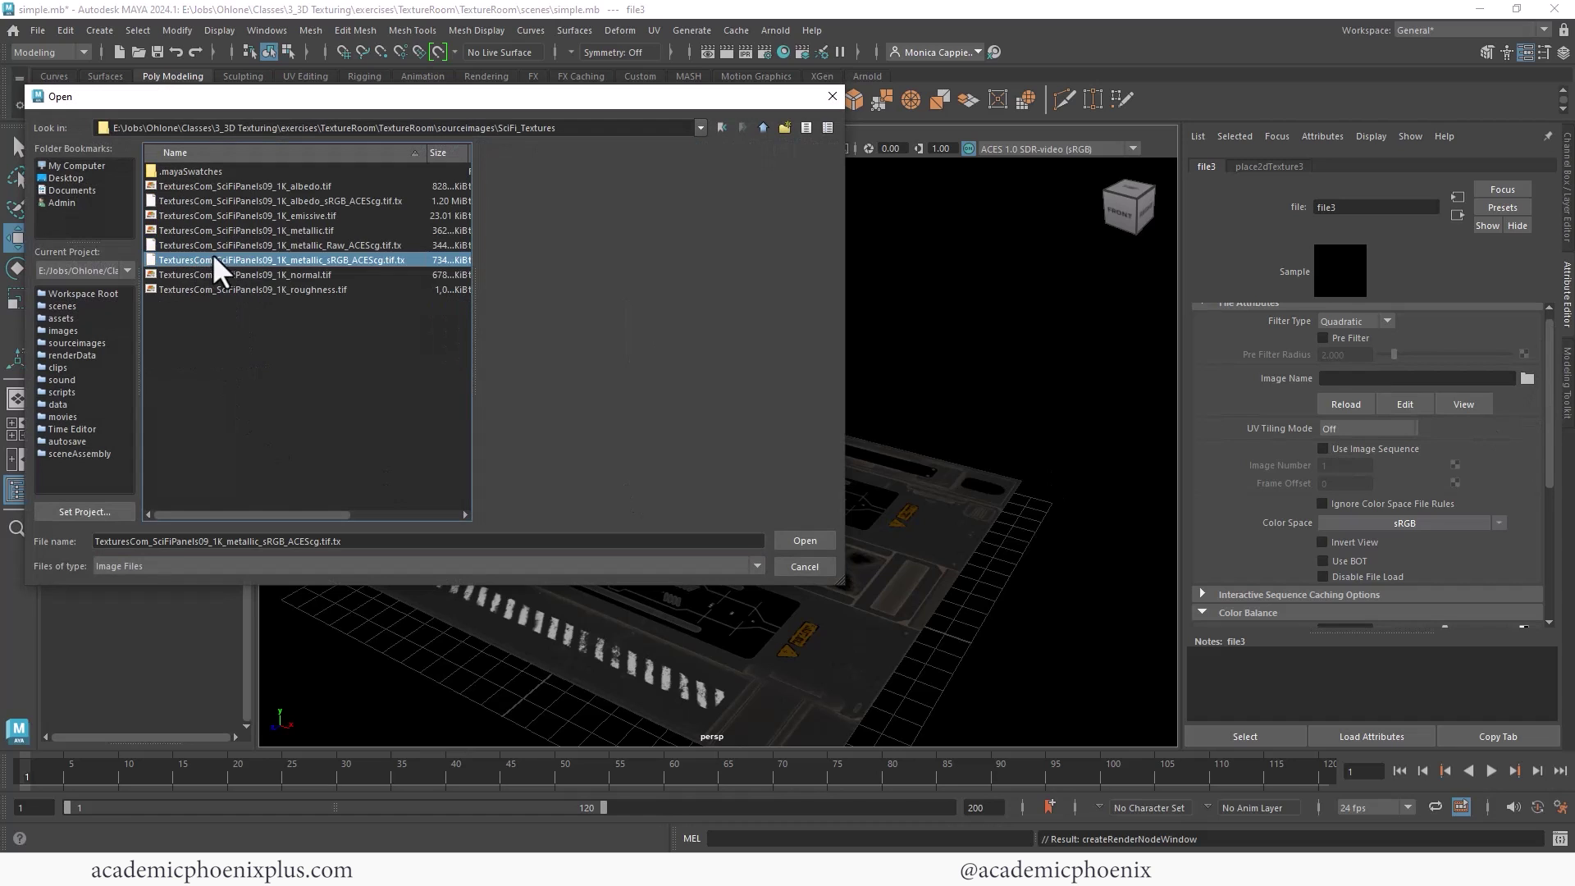
pyautogui.click(325, 291)
pyautogui.doubleClick(325, 290)
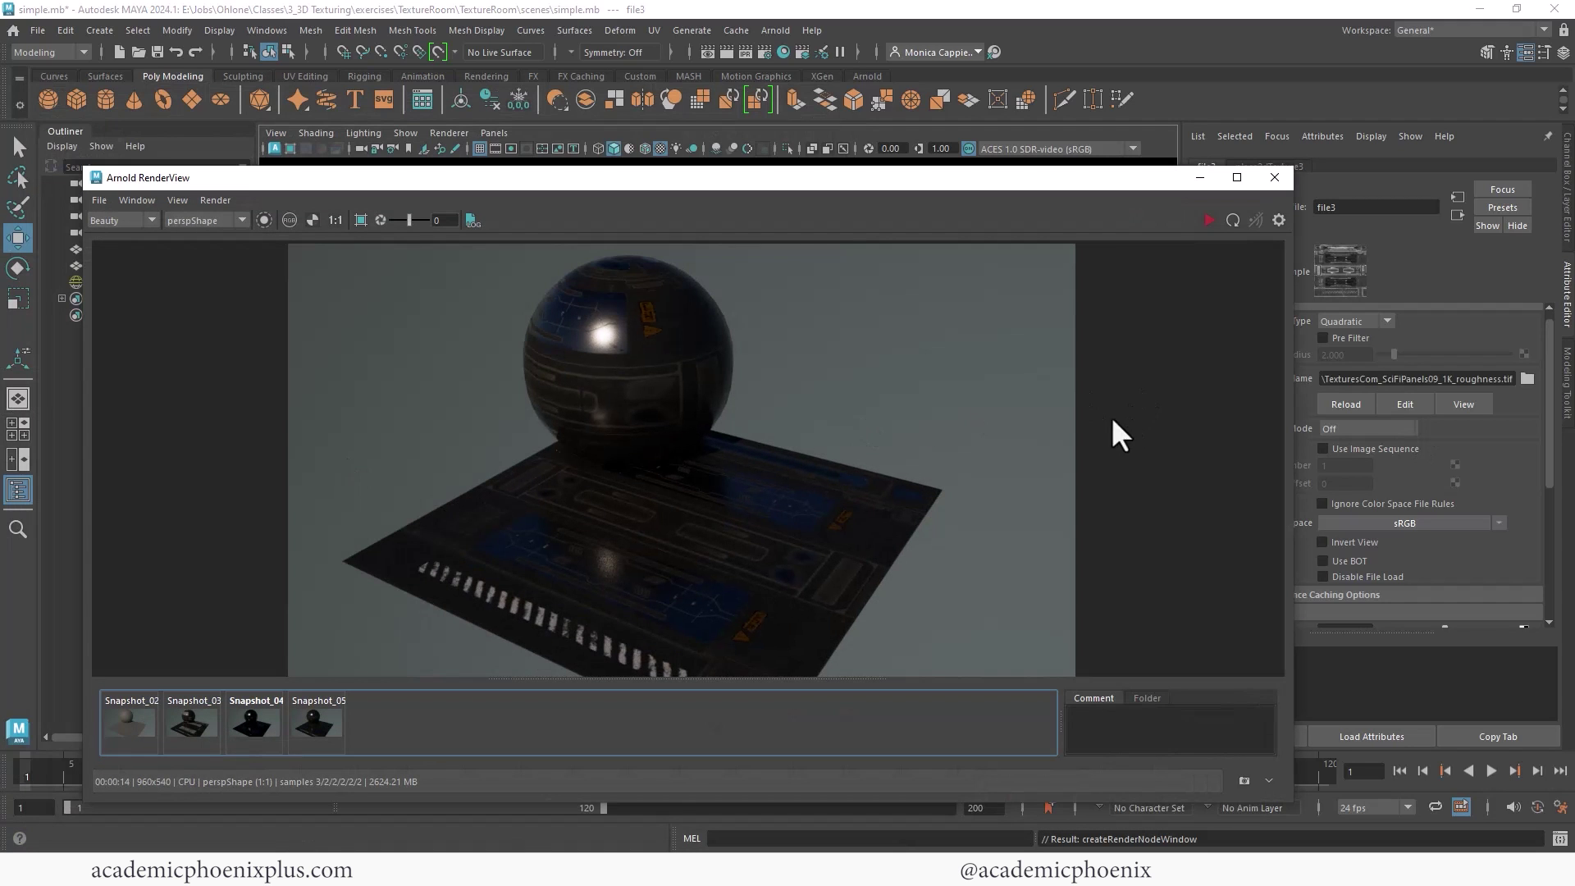
# Re-render the scene with the roughness map, stop the IPR when finished, and close RenderView
pyautogui.click(1208, 218)
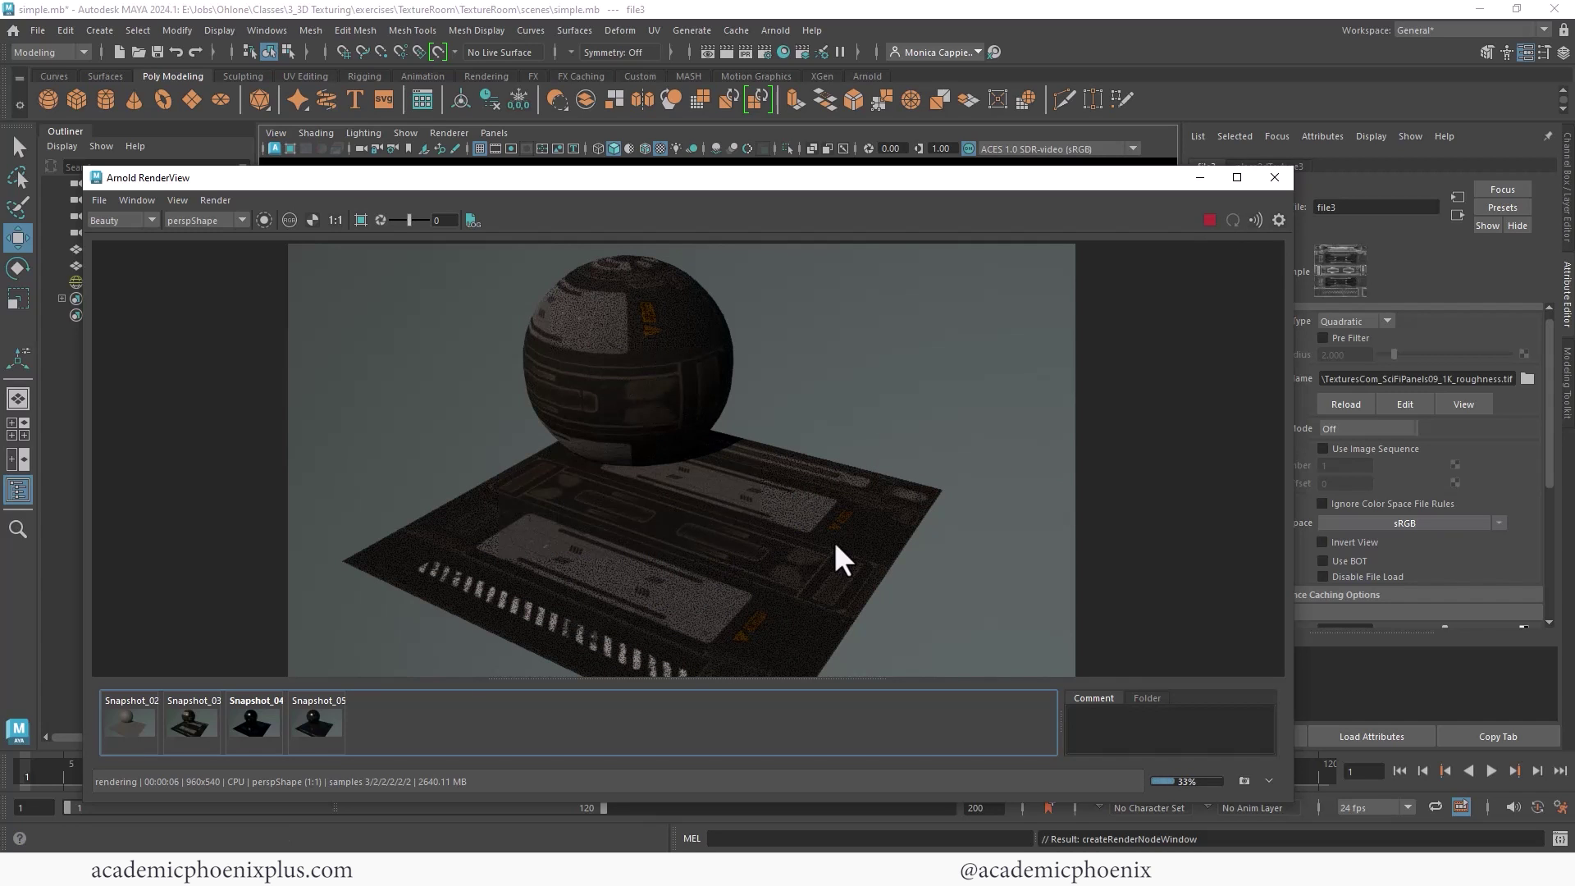
pyautogui.click(1209, 219)
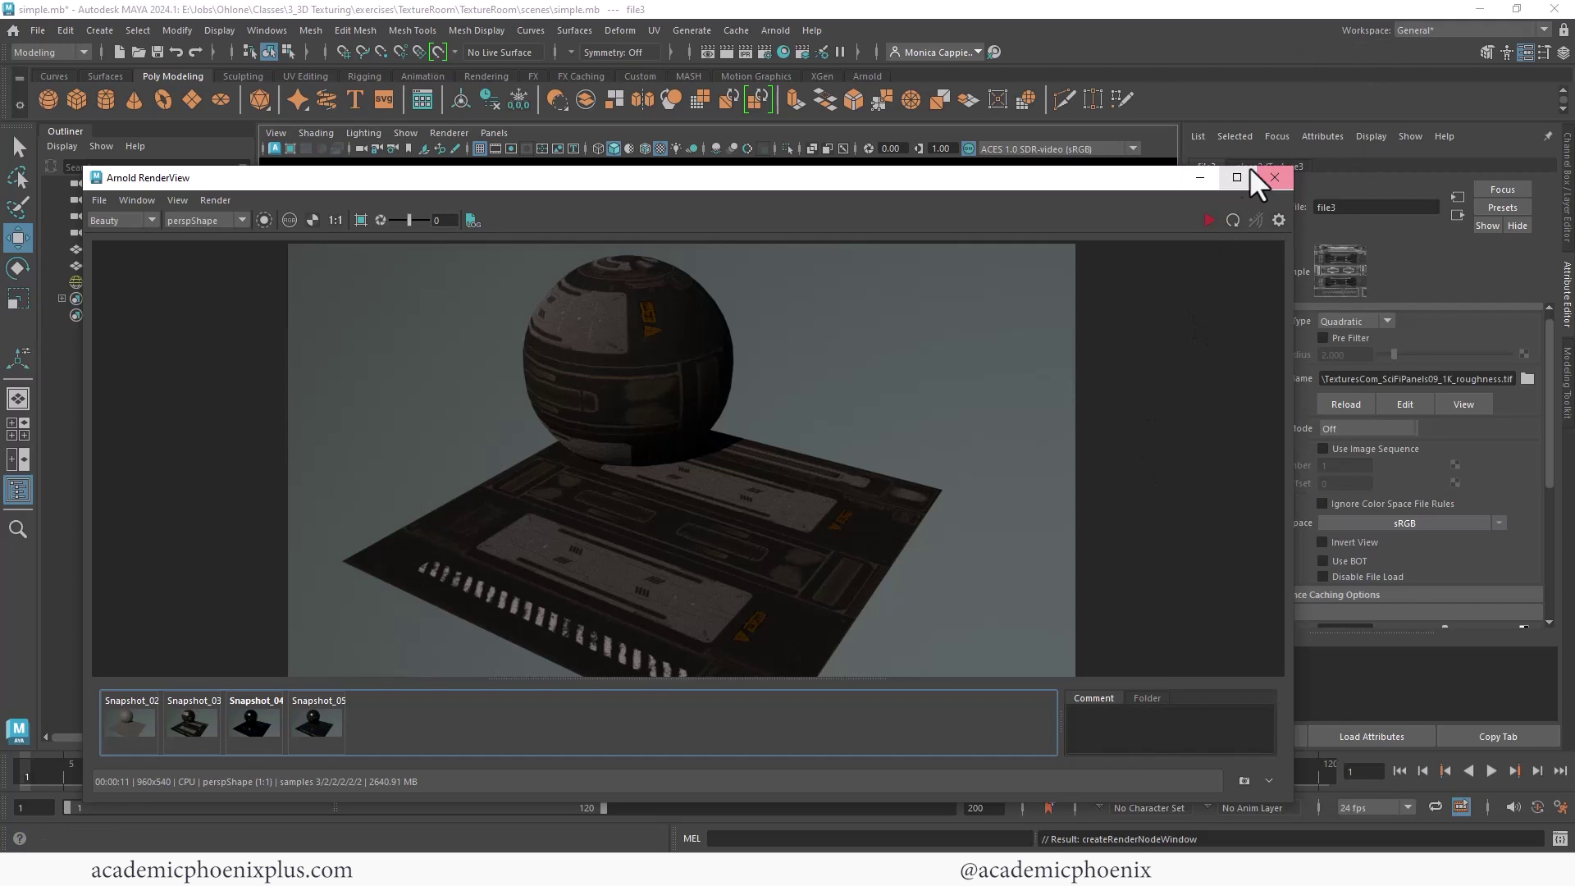
pyautogui.click(1271, 178)
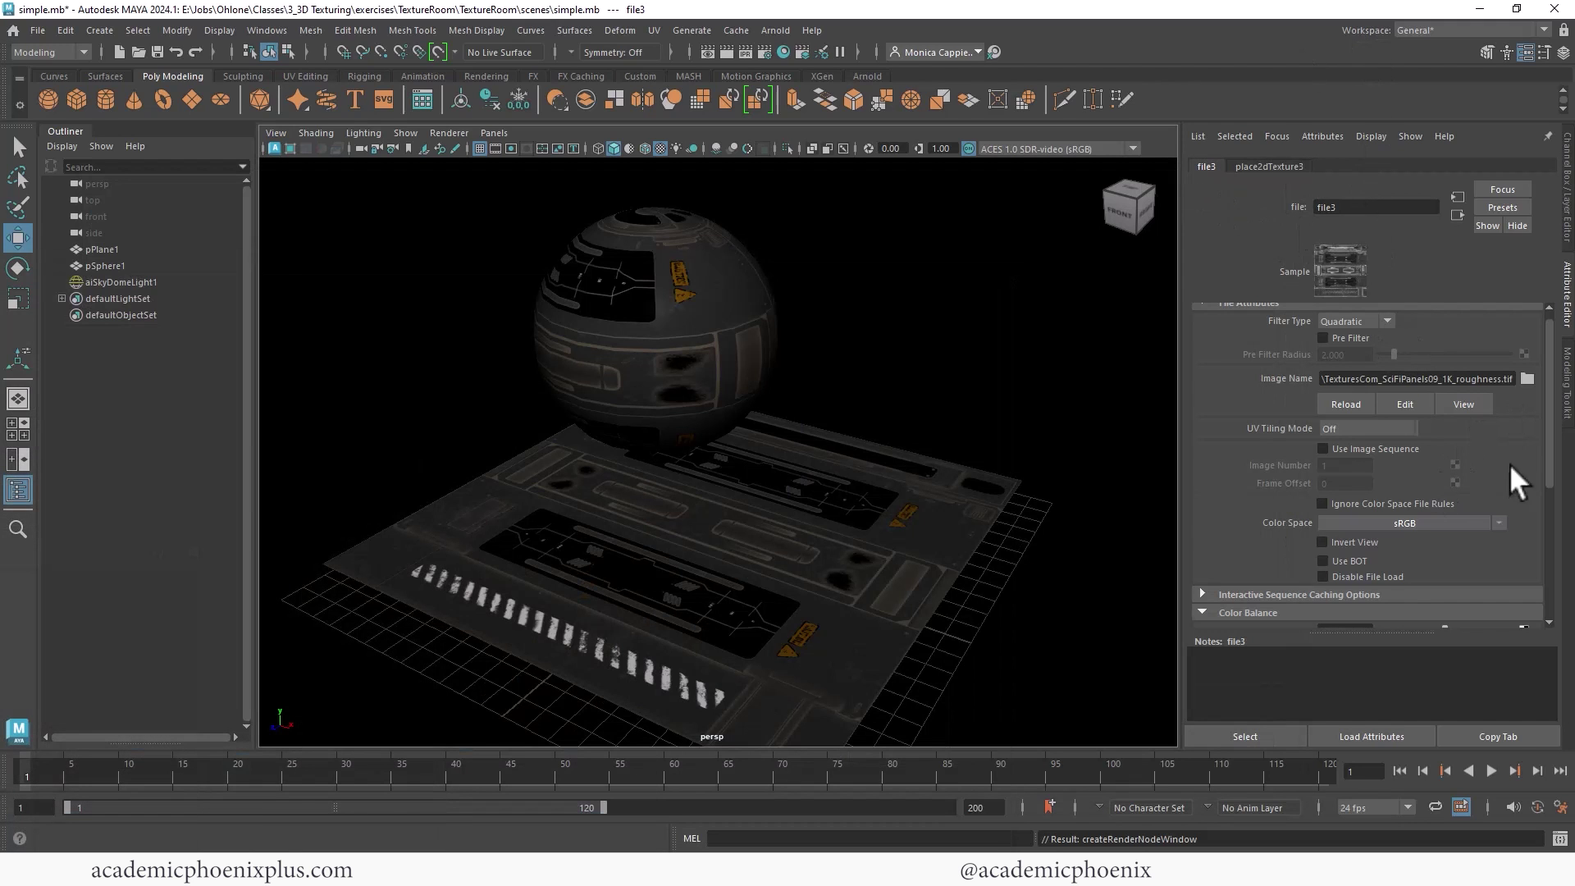
# Set the file3 roughness texture's colour space to Raw and start a new Arnold render
pyautogui.click(1500, 521)
pyautogui.click(1392, 570)
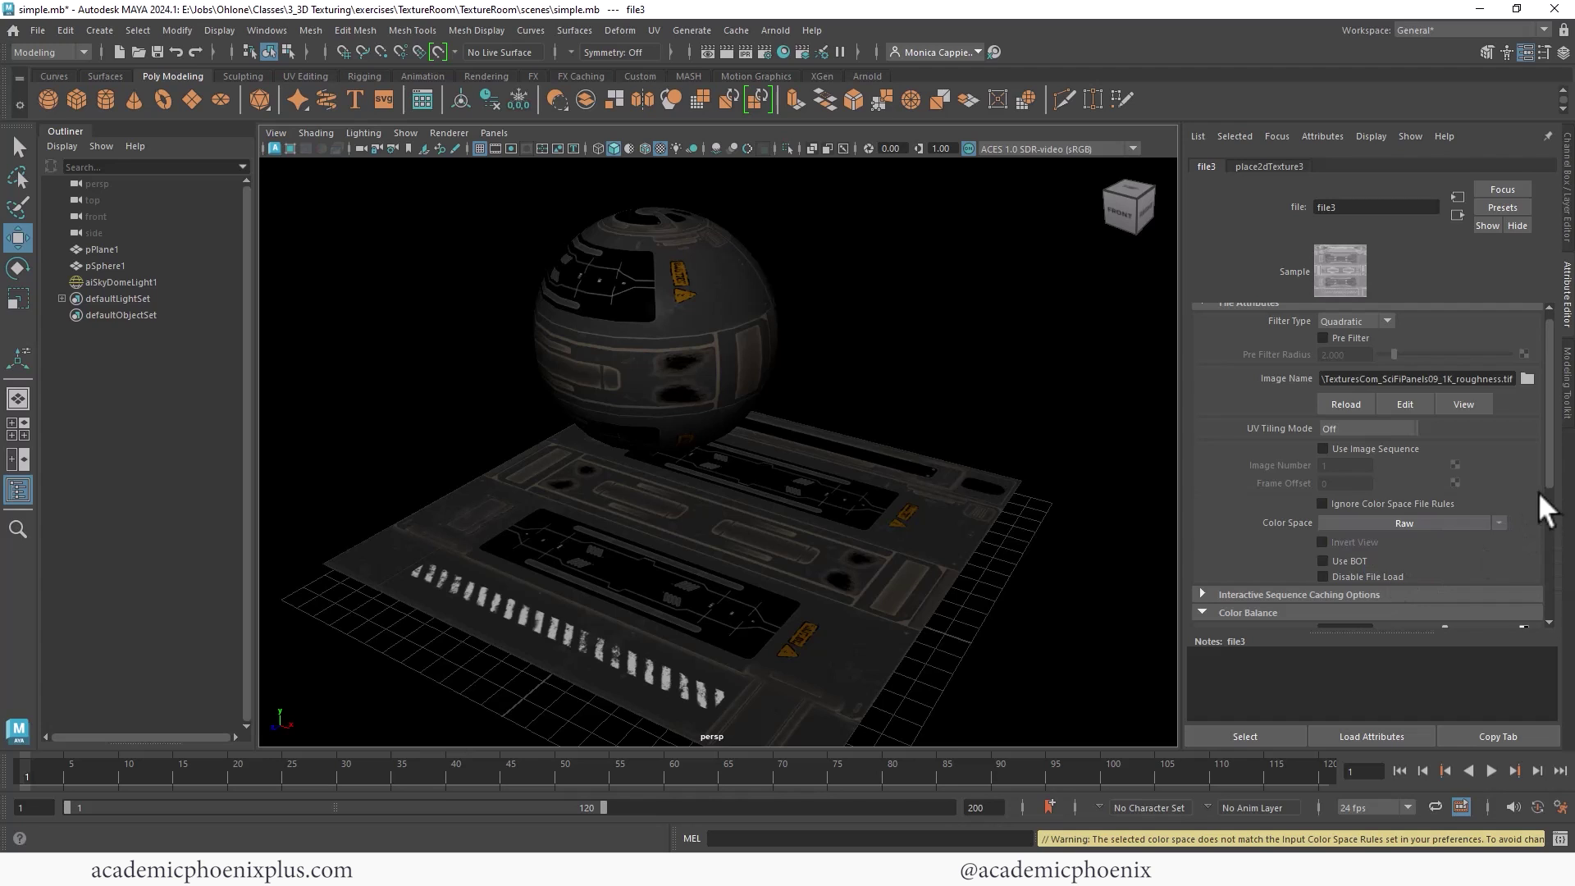
pyautogui.scroll(-2, 1545, 511)
pyautogui.scroll(-1, 1476, 548)
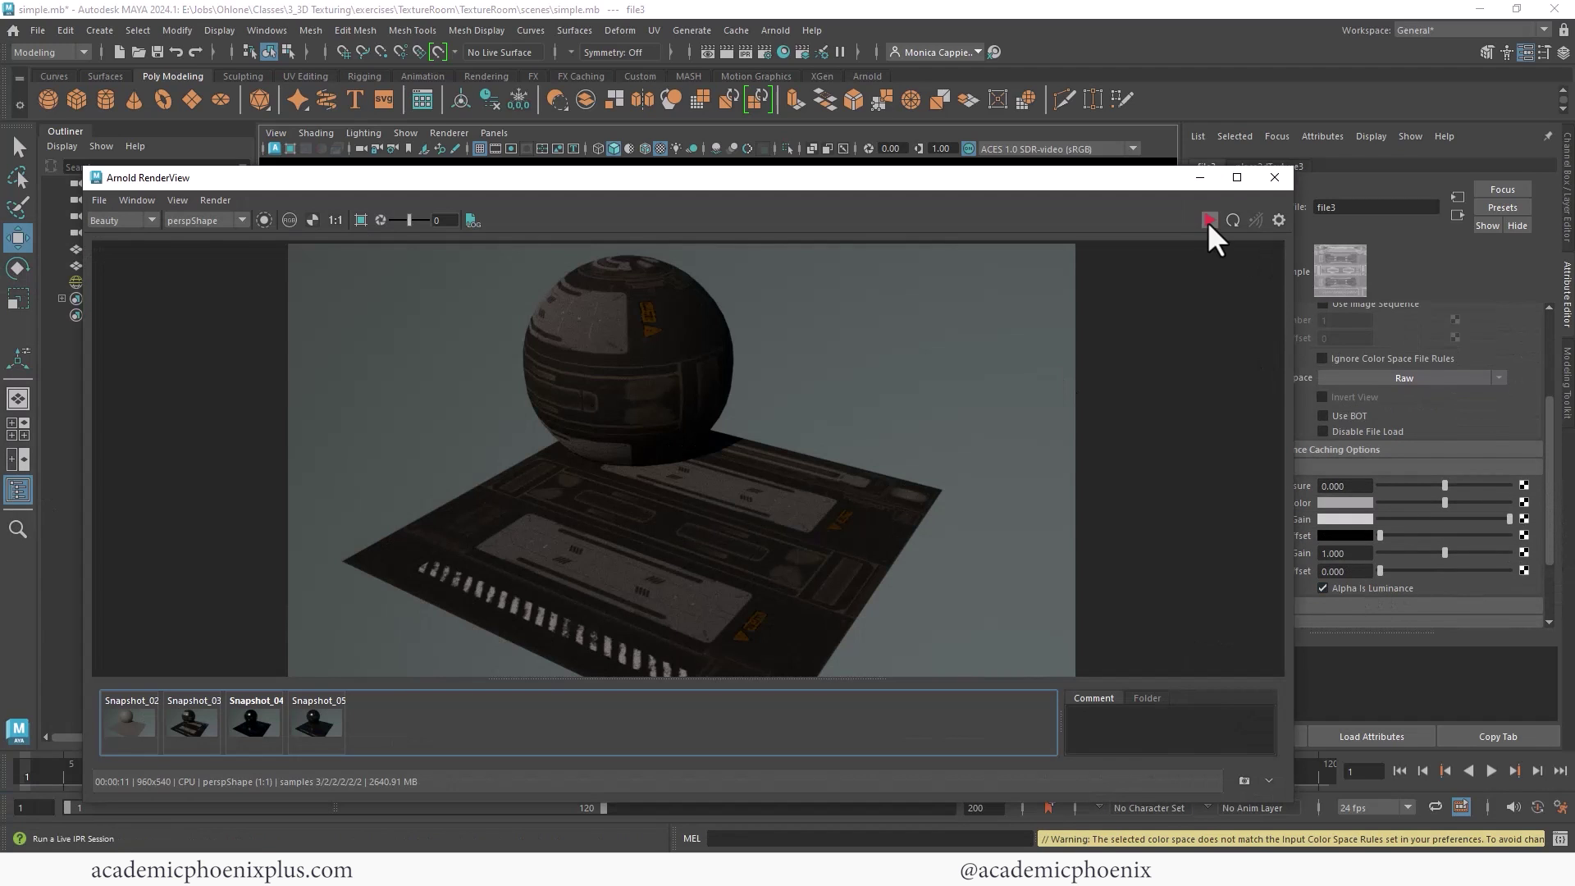
pyautogui.click(1209, 219)
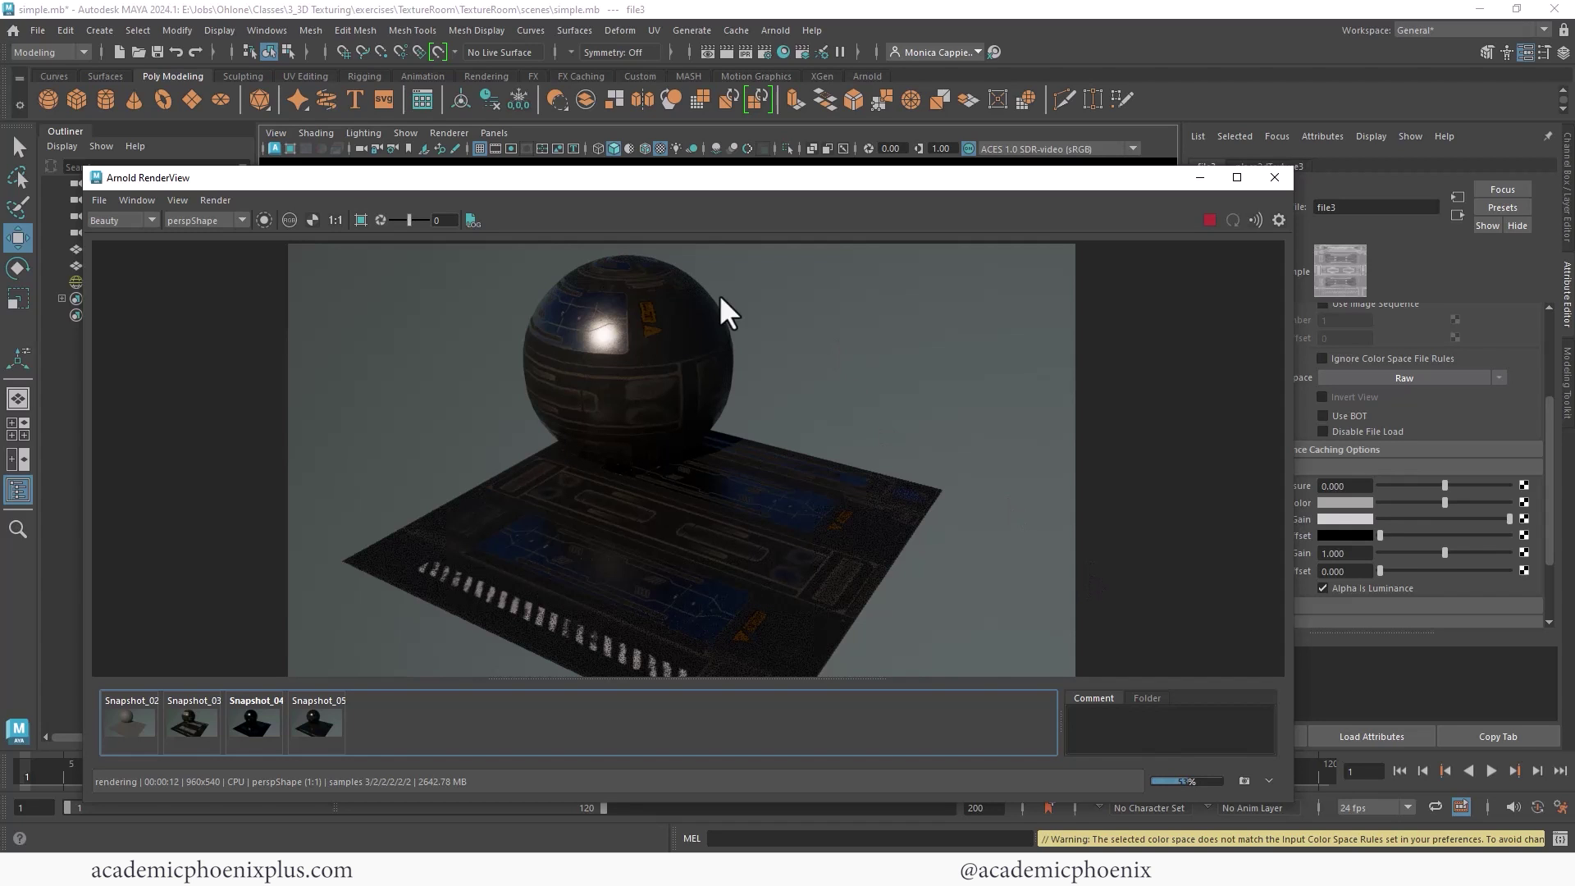
# Flip between Snapshot_05 and the live Raw-roughness render to compare them
pyautogui.click(310, 727)
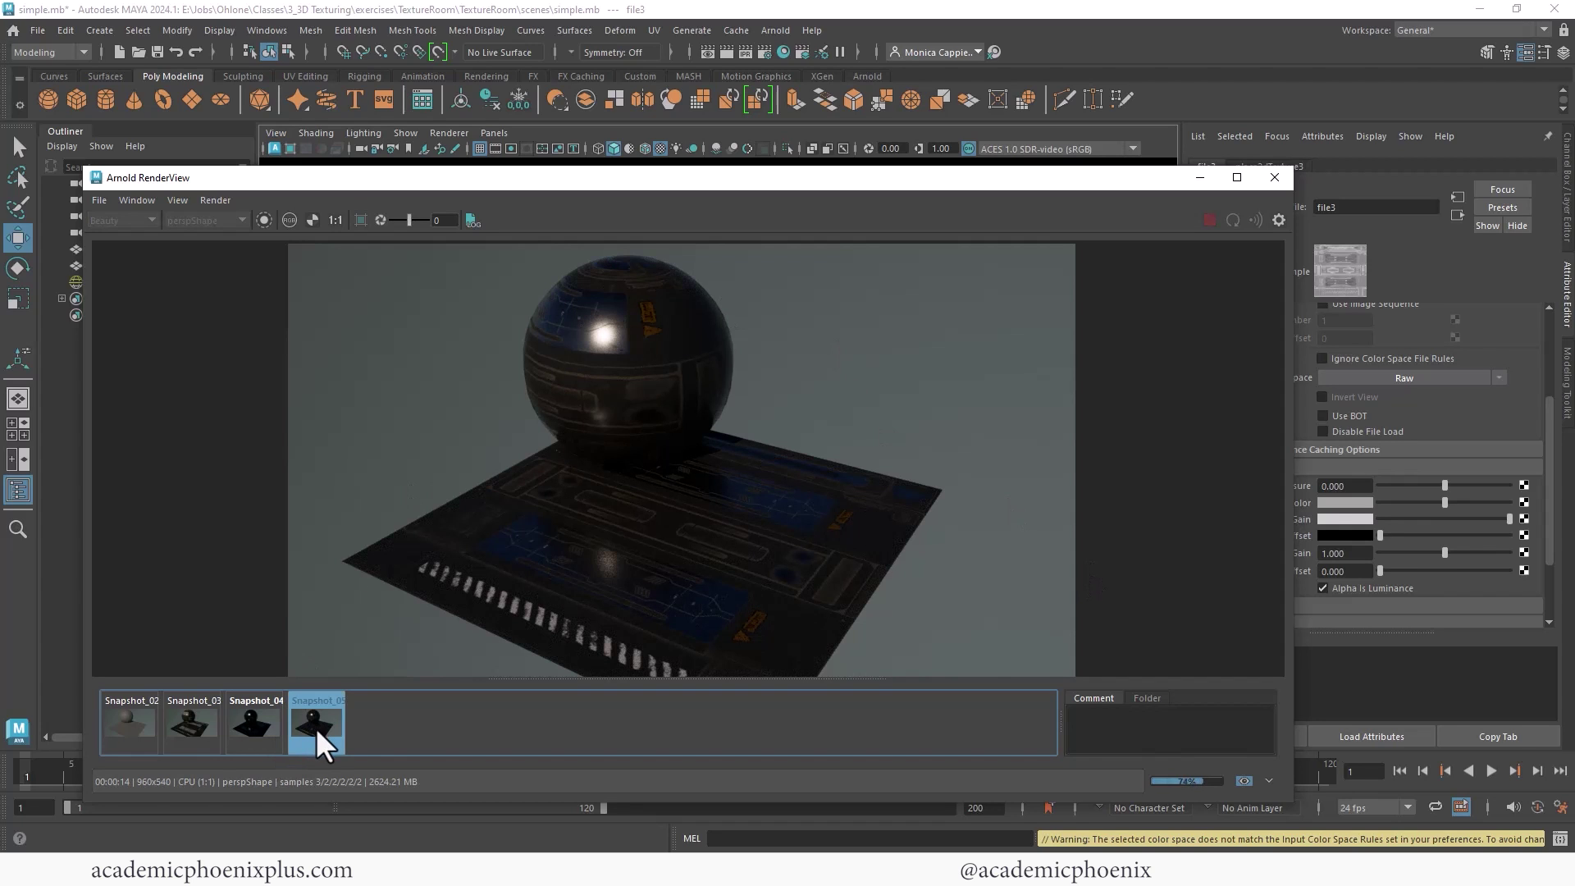
pyautogui.click(322, 728)
pyautogui.click(327, 730)
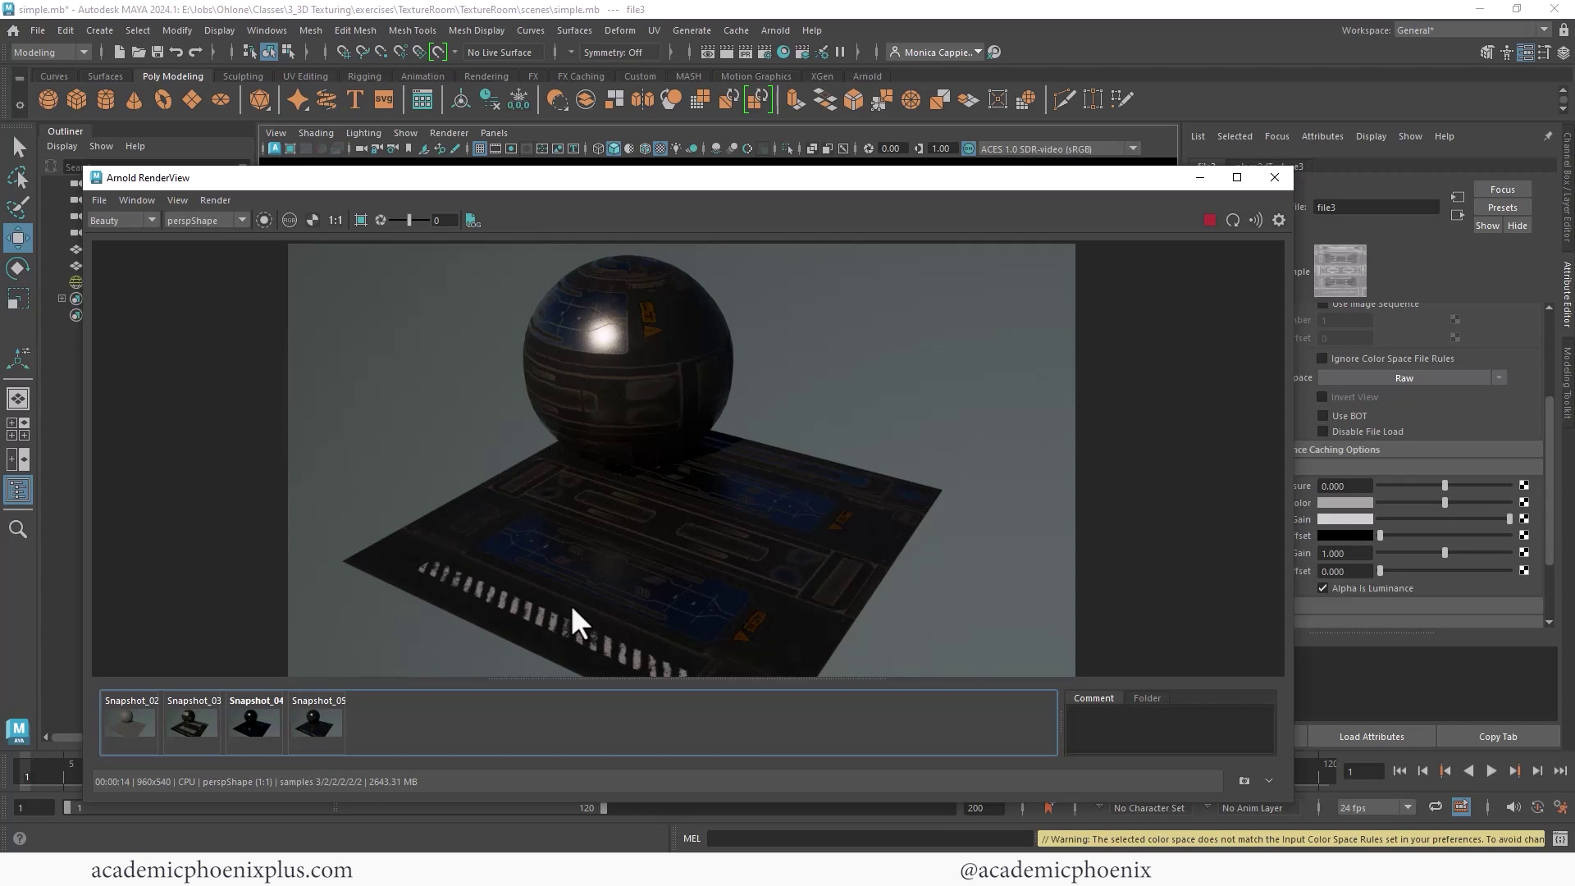
pyautogui.click(314, 718)
pyautogui.click(326, 723)
pyautogui.click(329, 721)
pyautogui.click(334, 720)
pyautogui.click(322, 718)
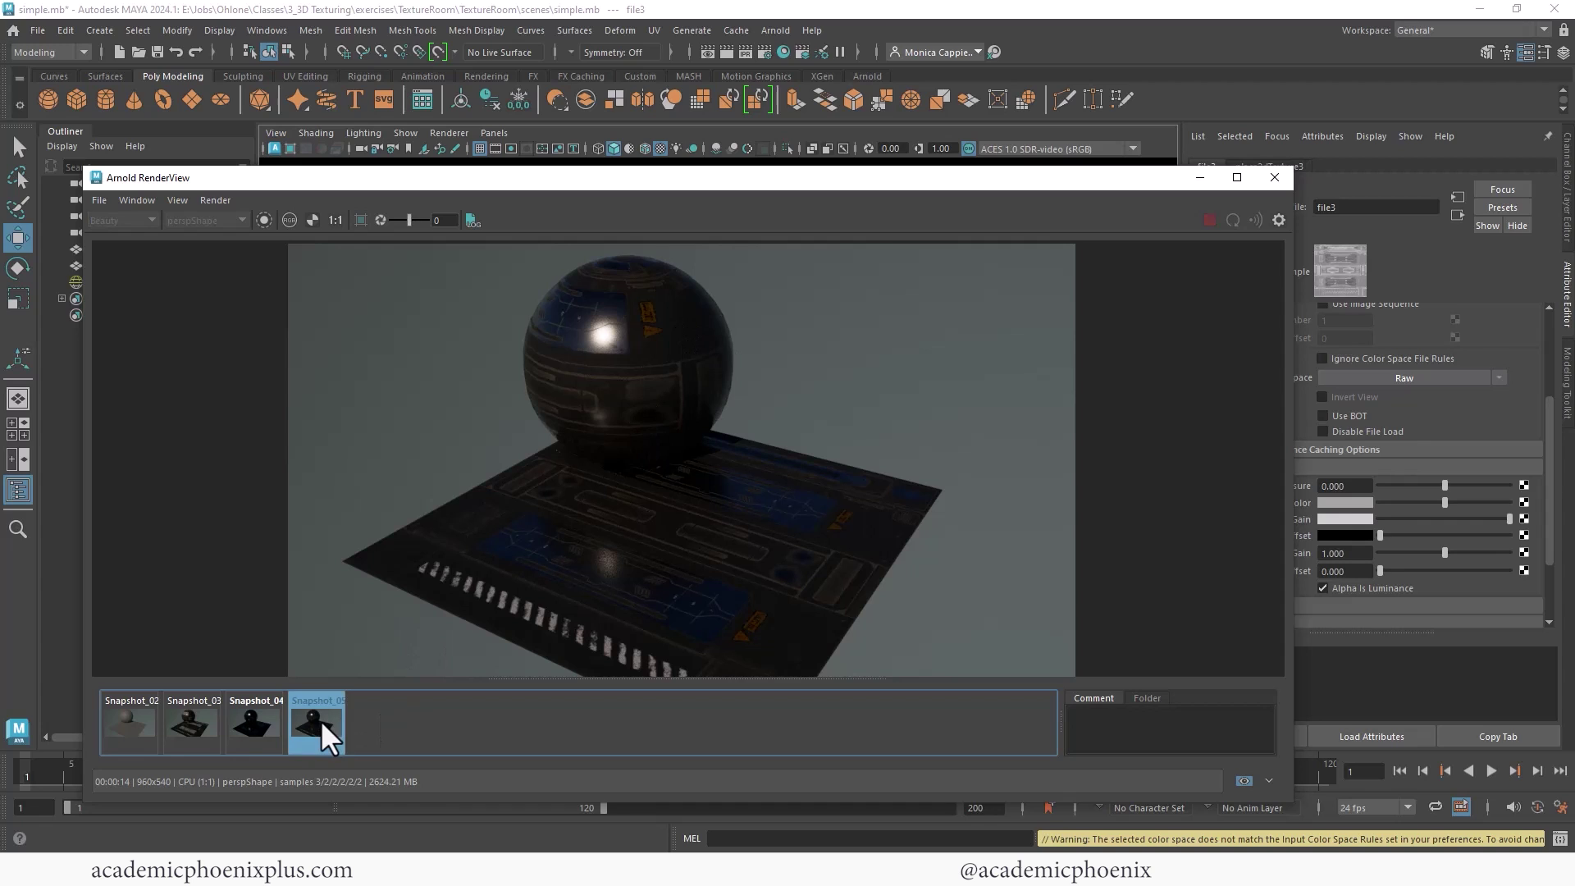
pyautogui.click(322, 722)
pyautogui.click(324, 723)
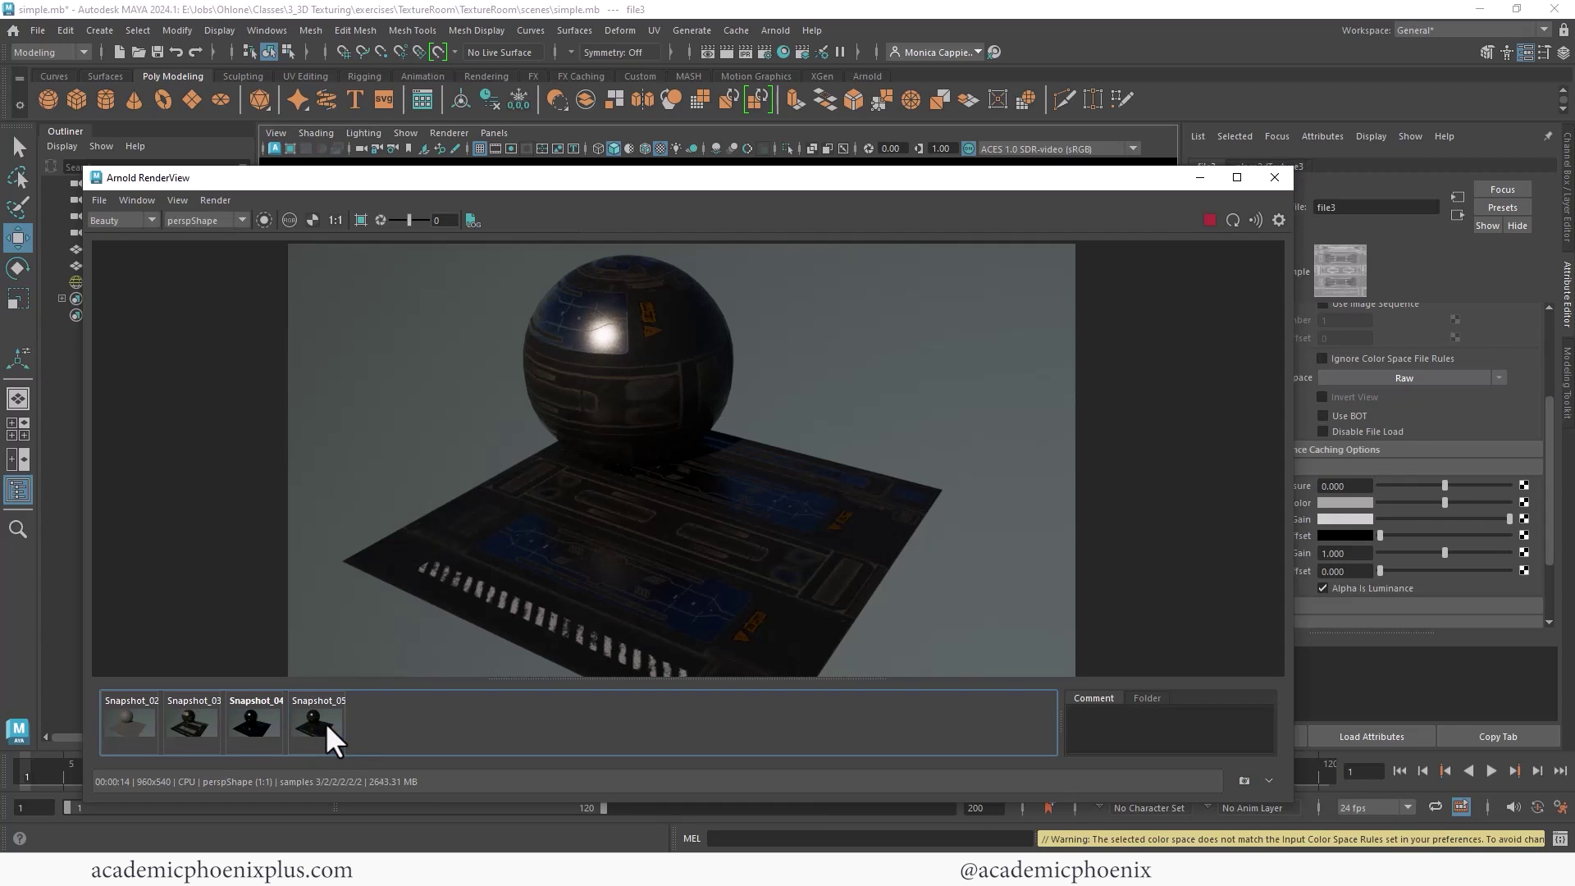
pyautogui.click(327, 725)
# Stop the IPR, store the render as Snapshot_06, and minimize RenderView
pyautogui.click(1208, 220)
pyautogui.click(1246, 780)
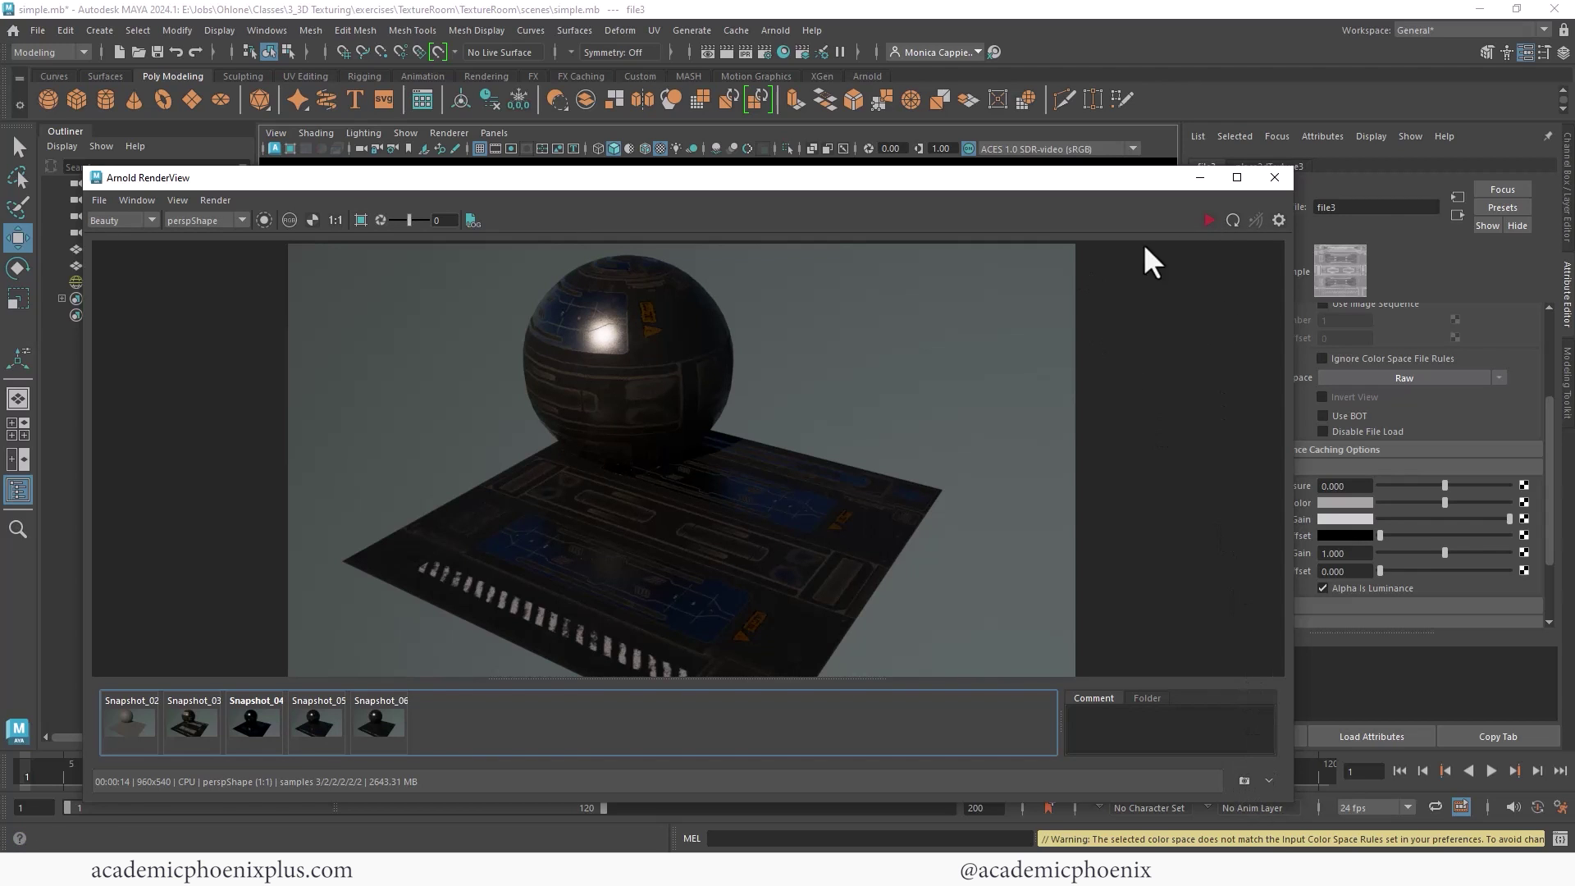
pyautogui.click(1200, 178)
# Connect a bump2d node with a new File texture to Scifi_shader's Bump Mapping, then select the bump node's name
pyautogui.click(1457, 215)
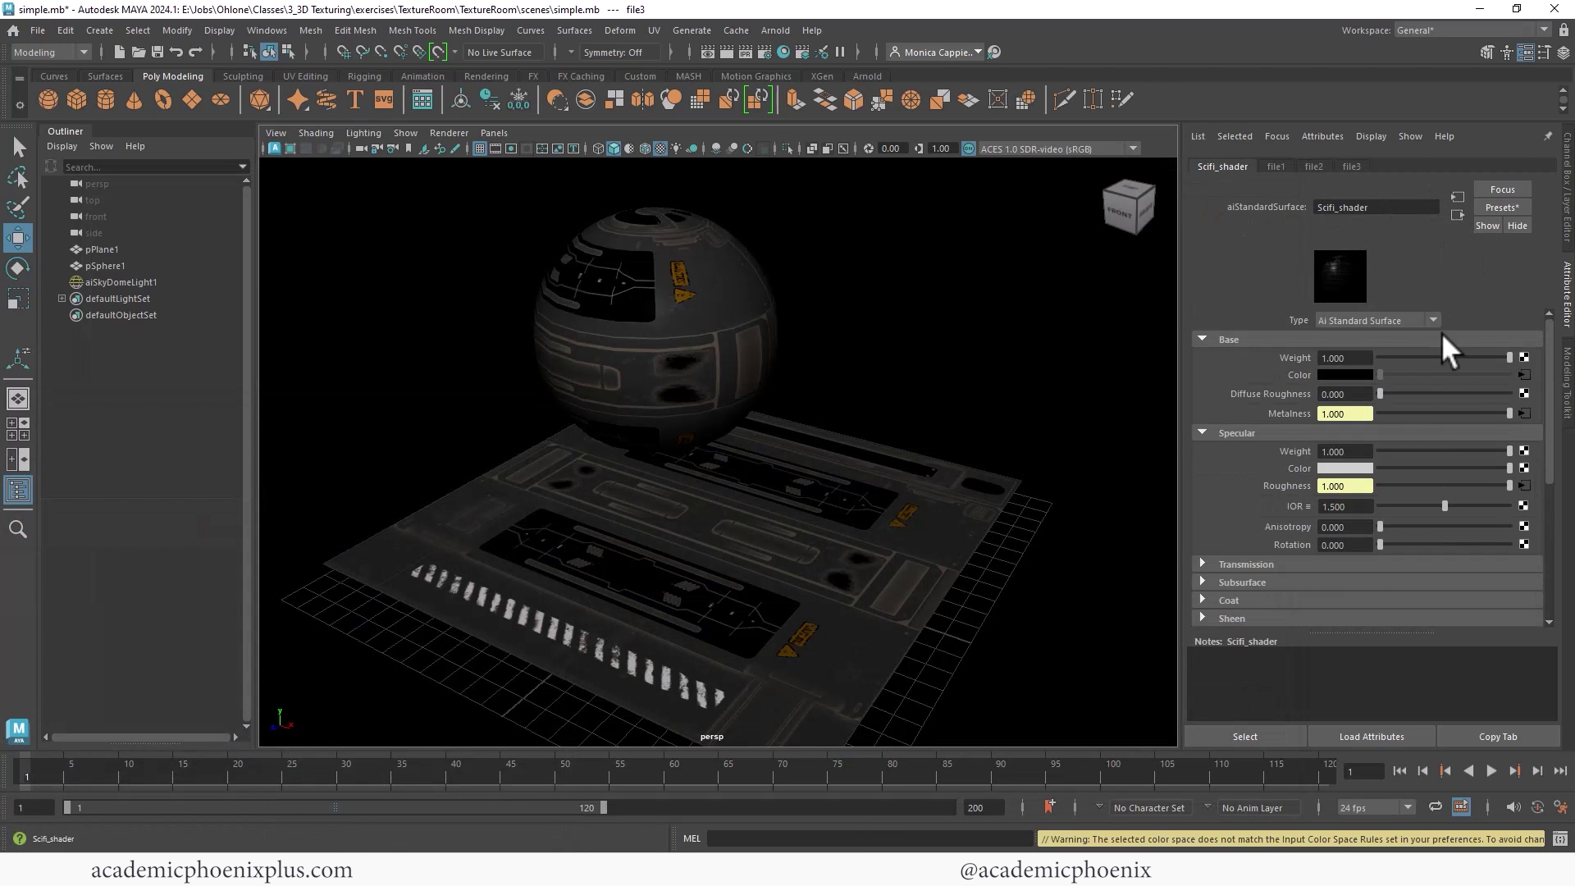
pyautogui.moveTo(1549, 411); pyautogui.dragTo(1559, 517)
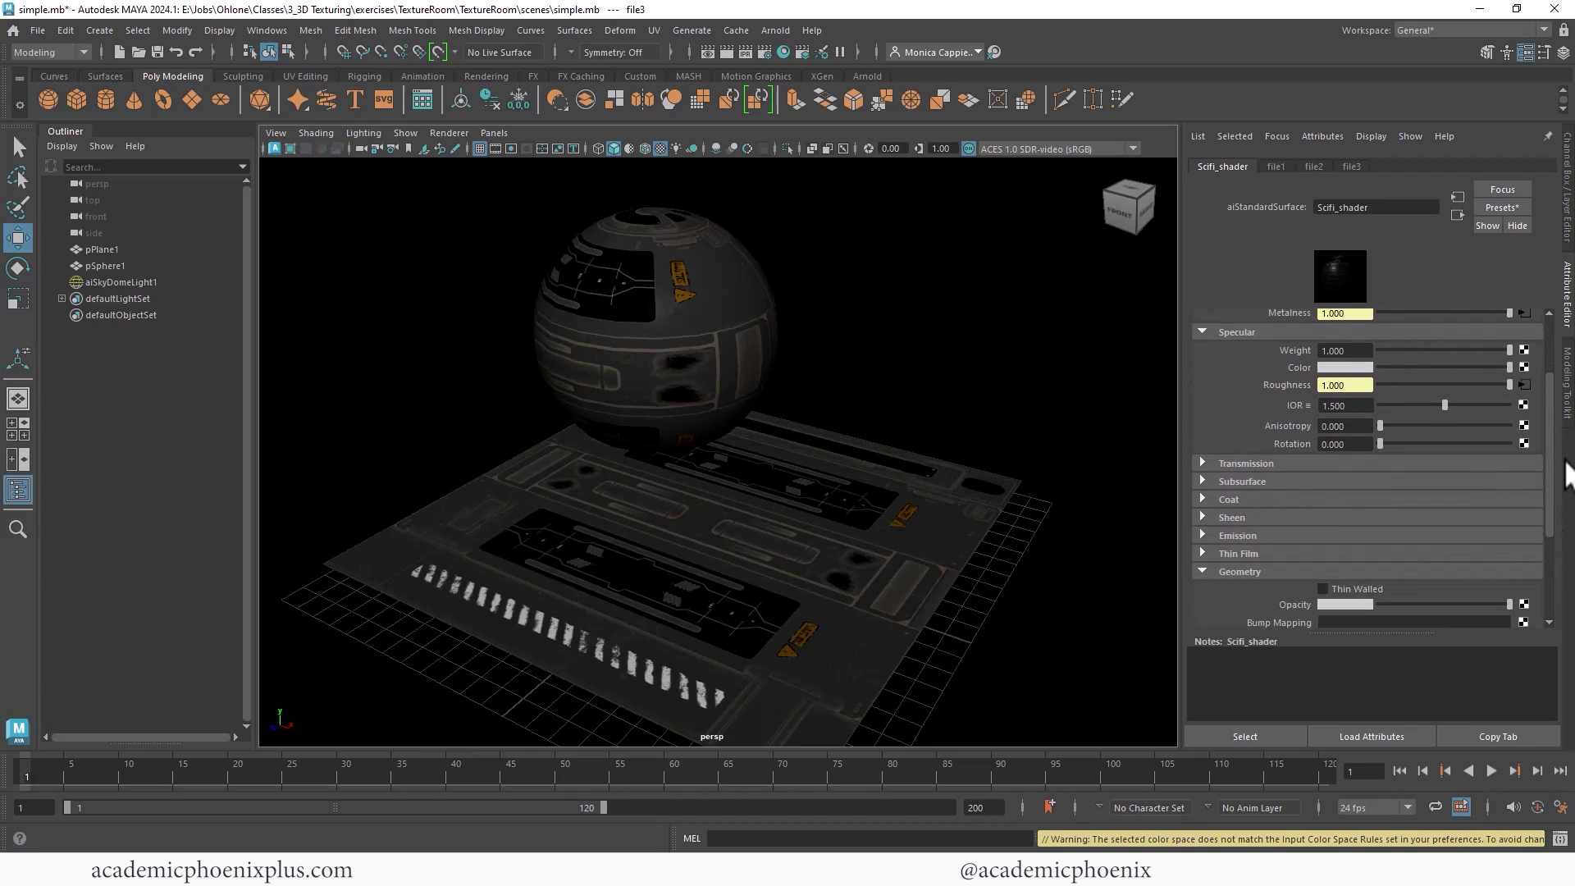
pyautogui.moveTo(1558, 517); pyautogui.dragTo(1557, 508)
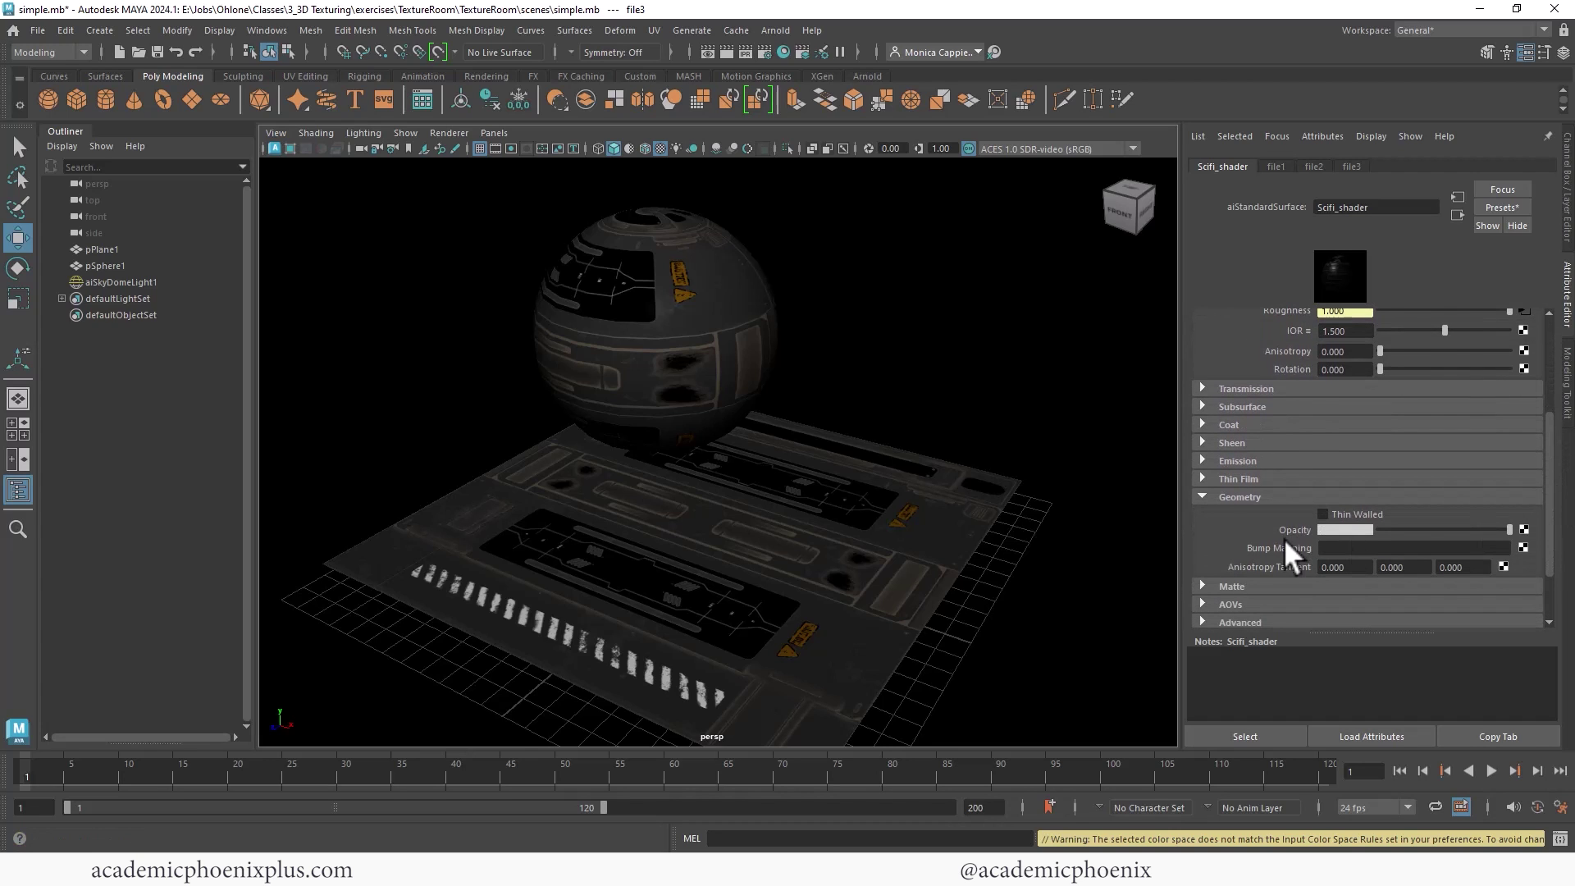
pyautogui.click(1522, 548)
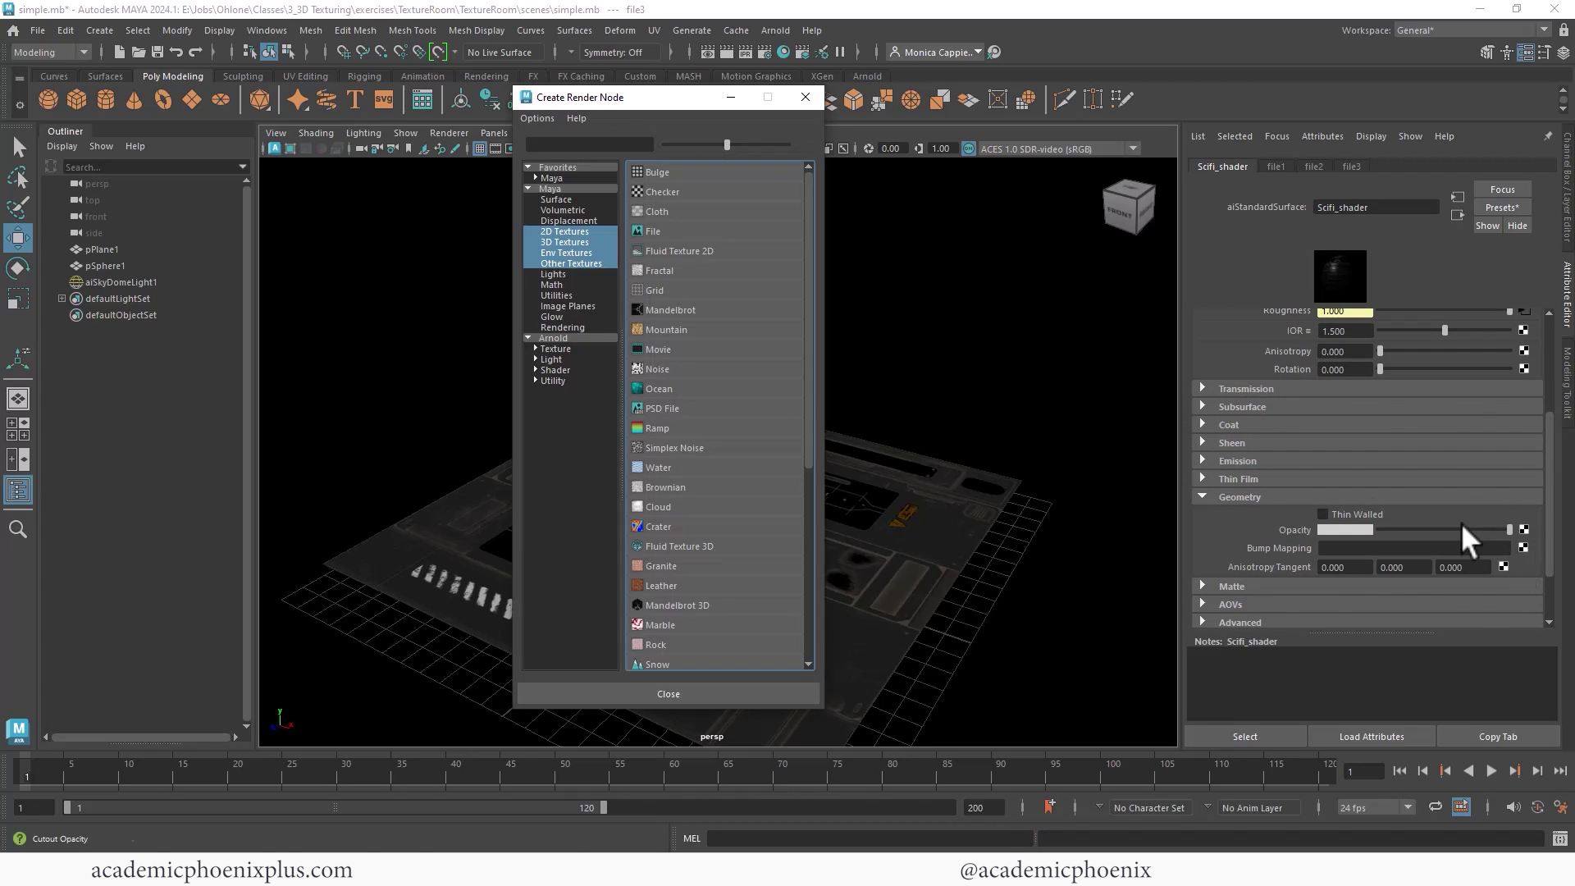
pyautogui.click(681, 227)
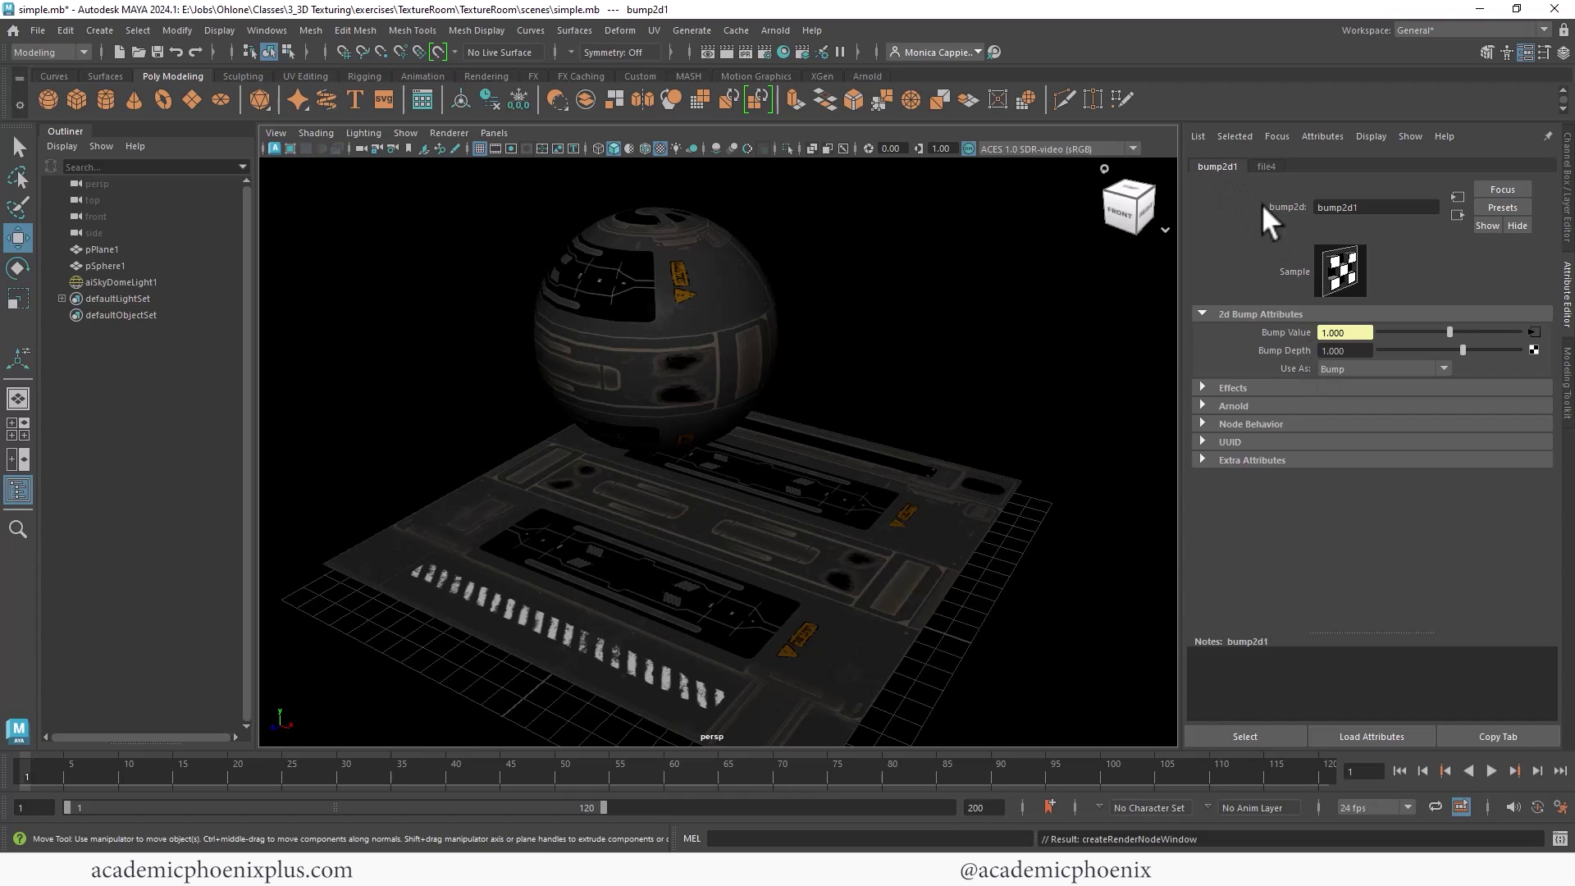
pyautogui.doubleClick(1348, 209)
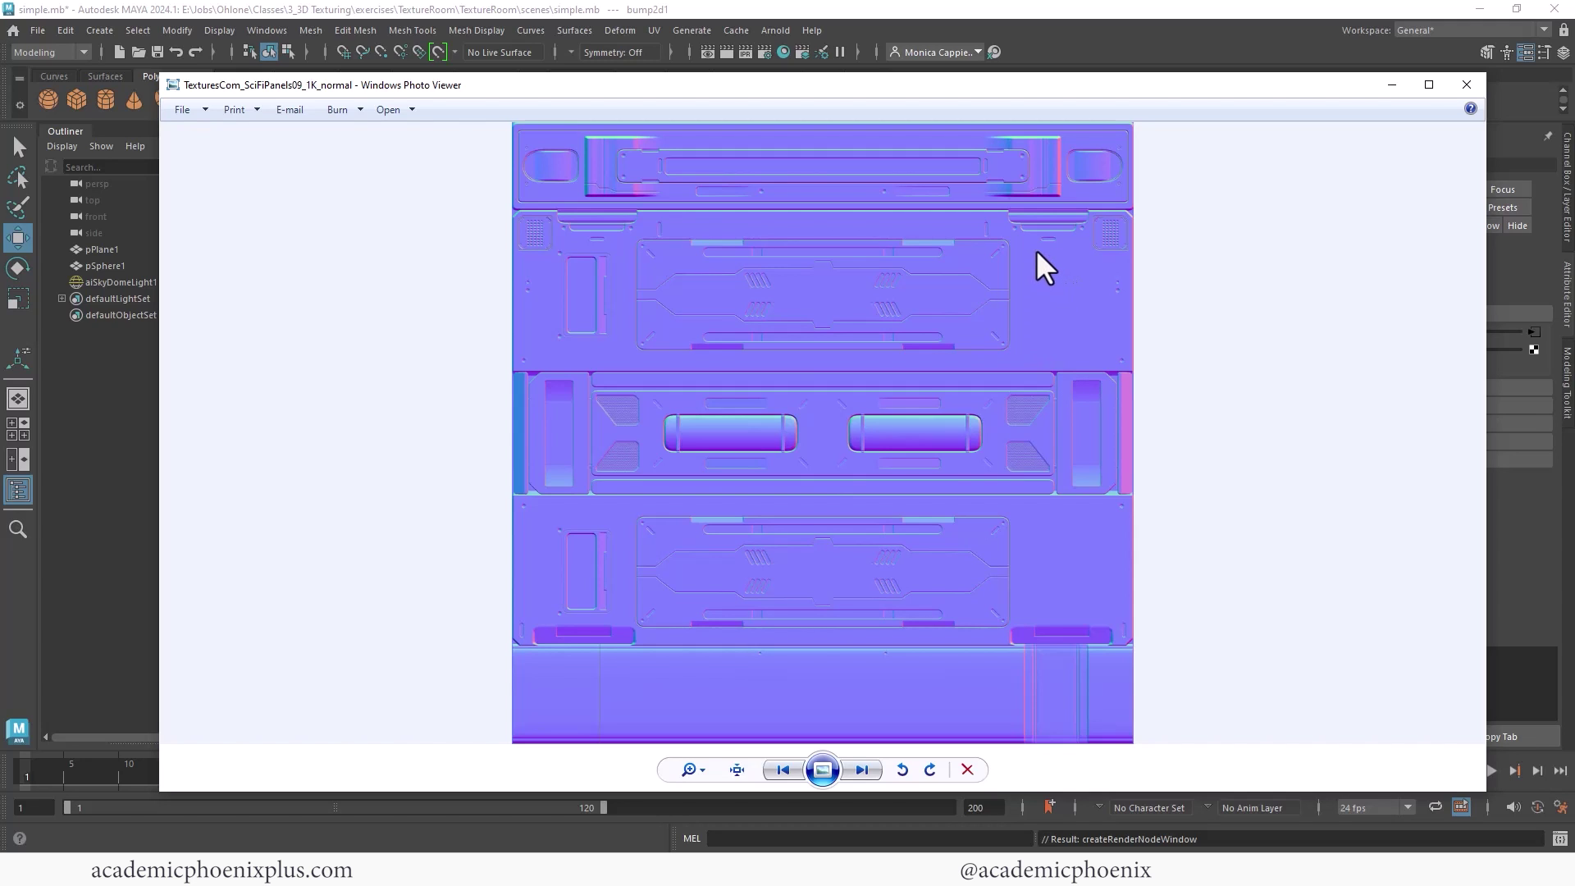
# Close the SciFiPanels normal map image in Windows Photo Viewer
pyautogui.click(1466, 84)
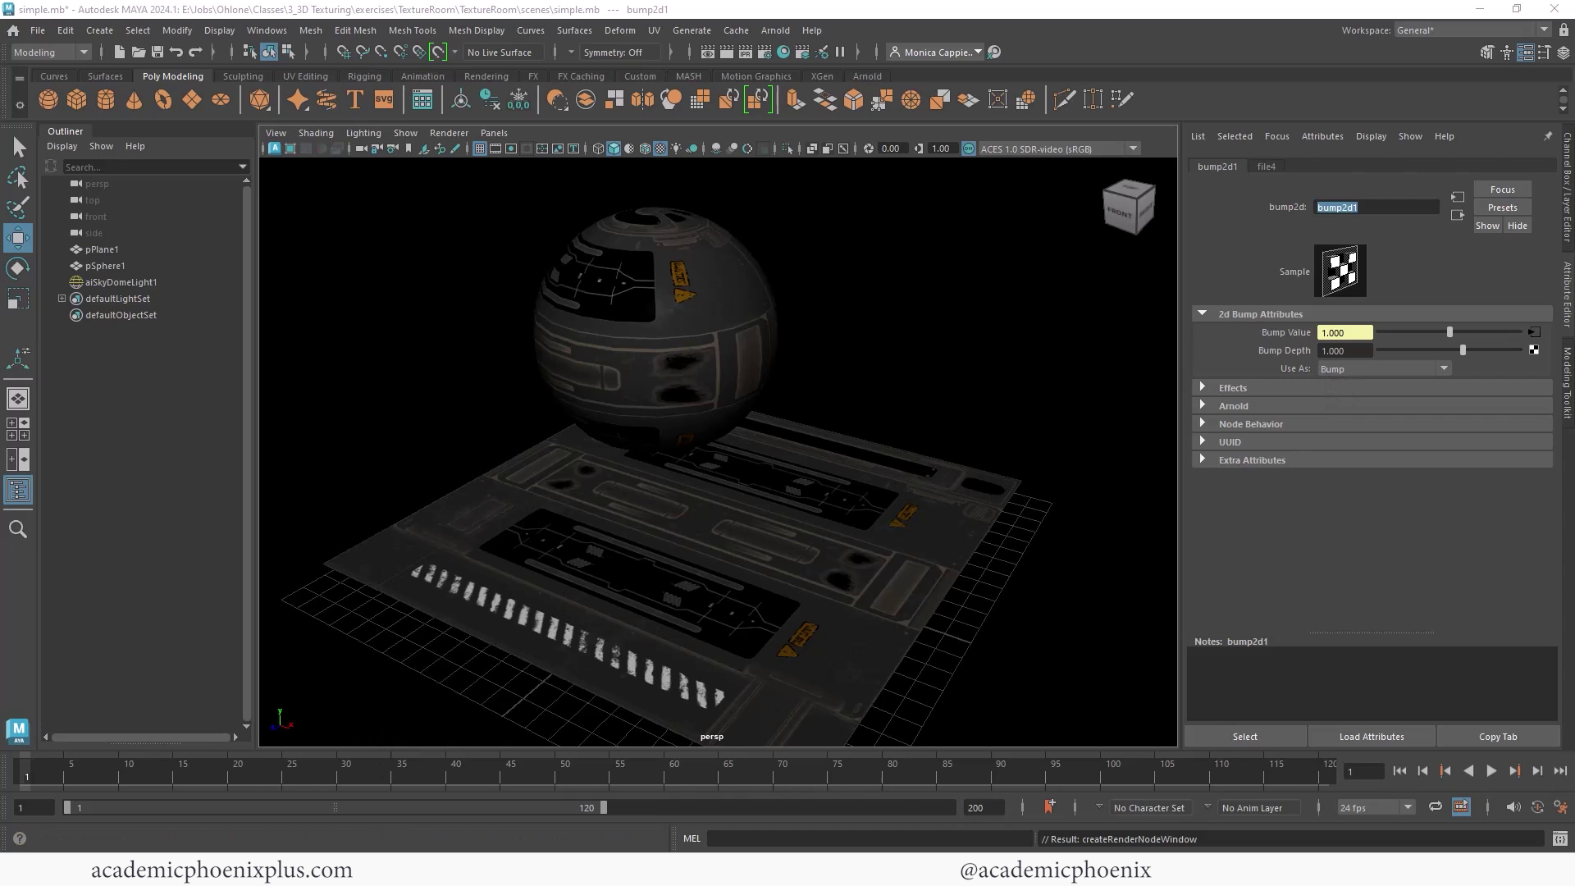
# Set bump2d1's Use As option to Tangent Space Normals
pyautogui.hotkey('alt', 'Tab')
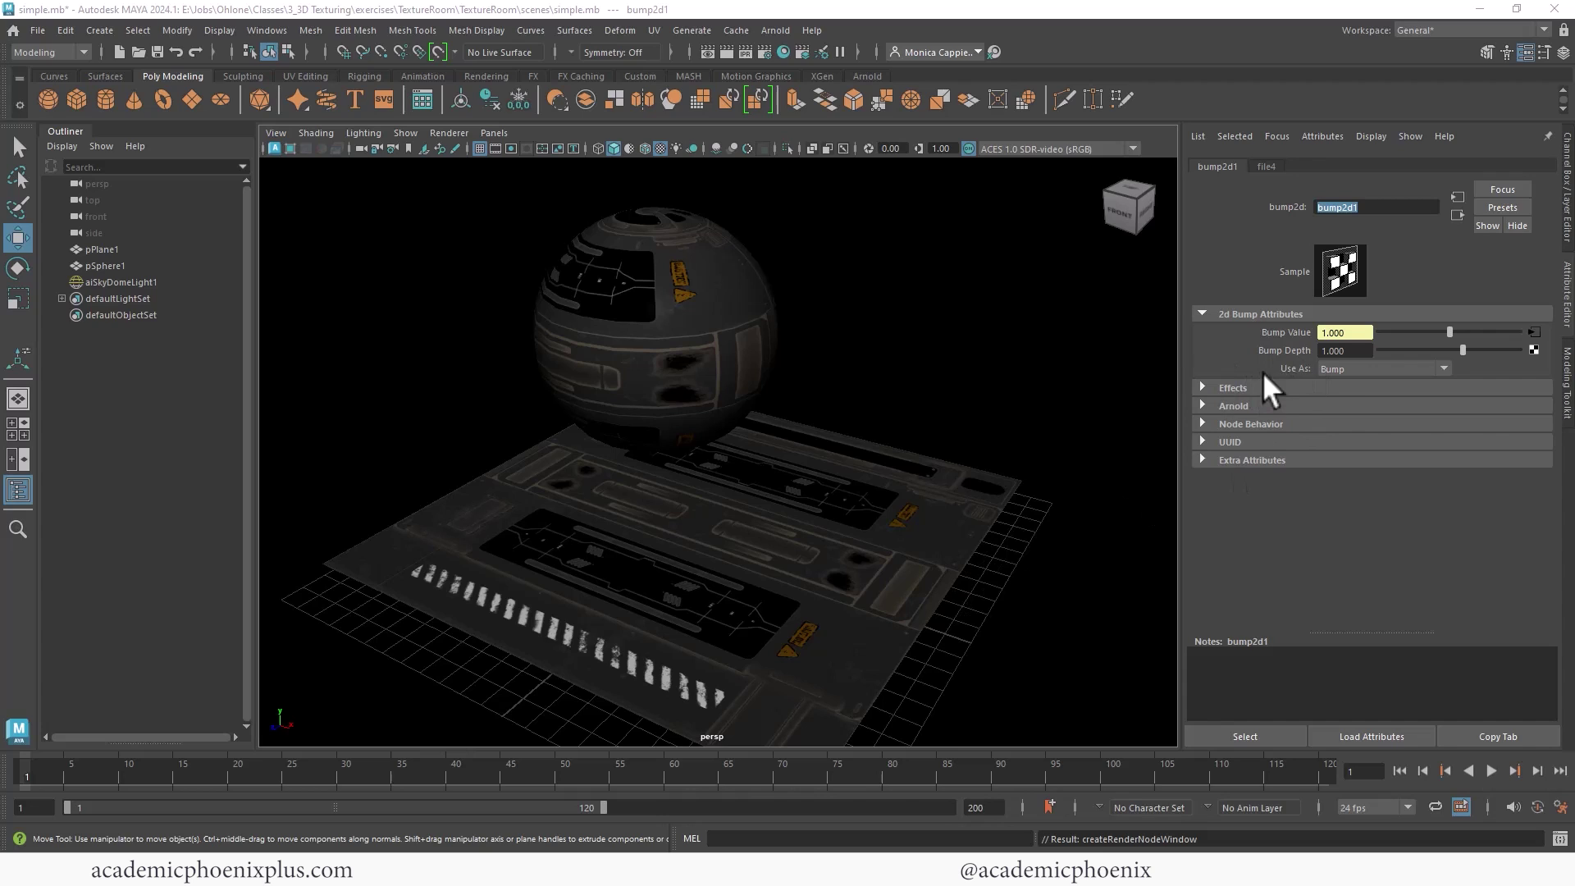
pyautogui.click(1350, 372)
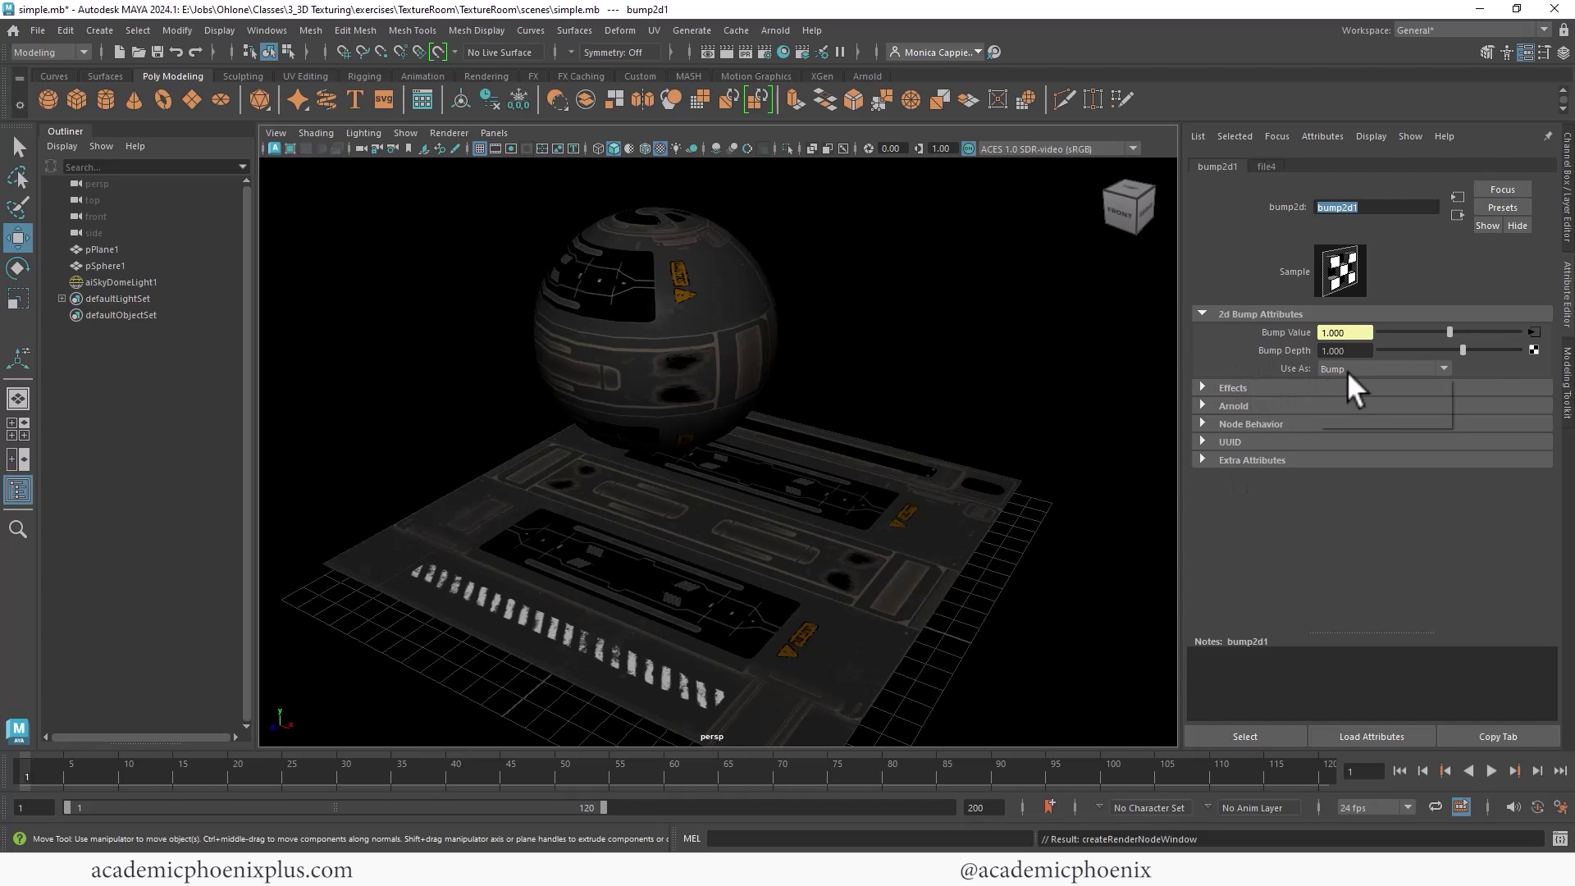
pyautogui.click(1349, 398)
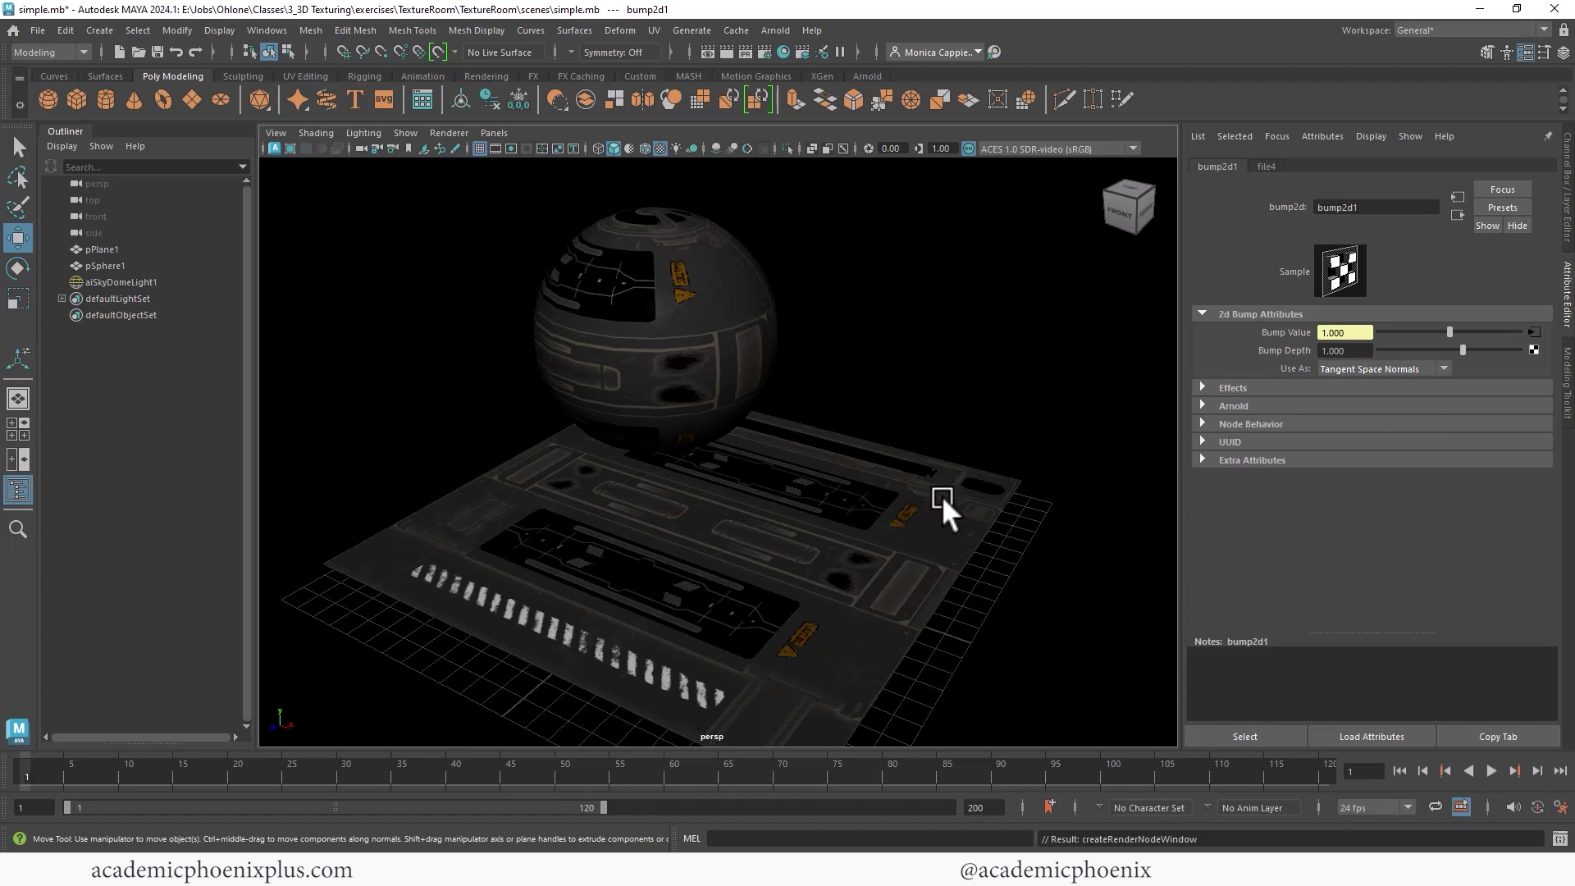
# Load TexturesCom_SciFiPanels09_1K_normal.tif into file4 with Raw colour space
pyautogui.click(1531, 332)
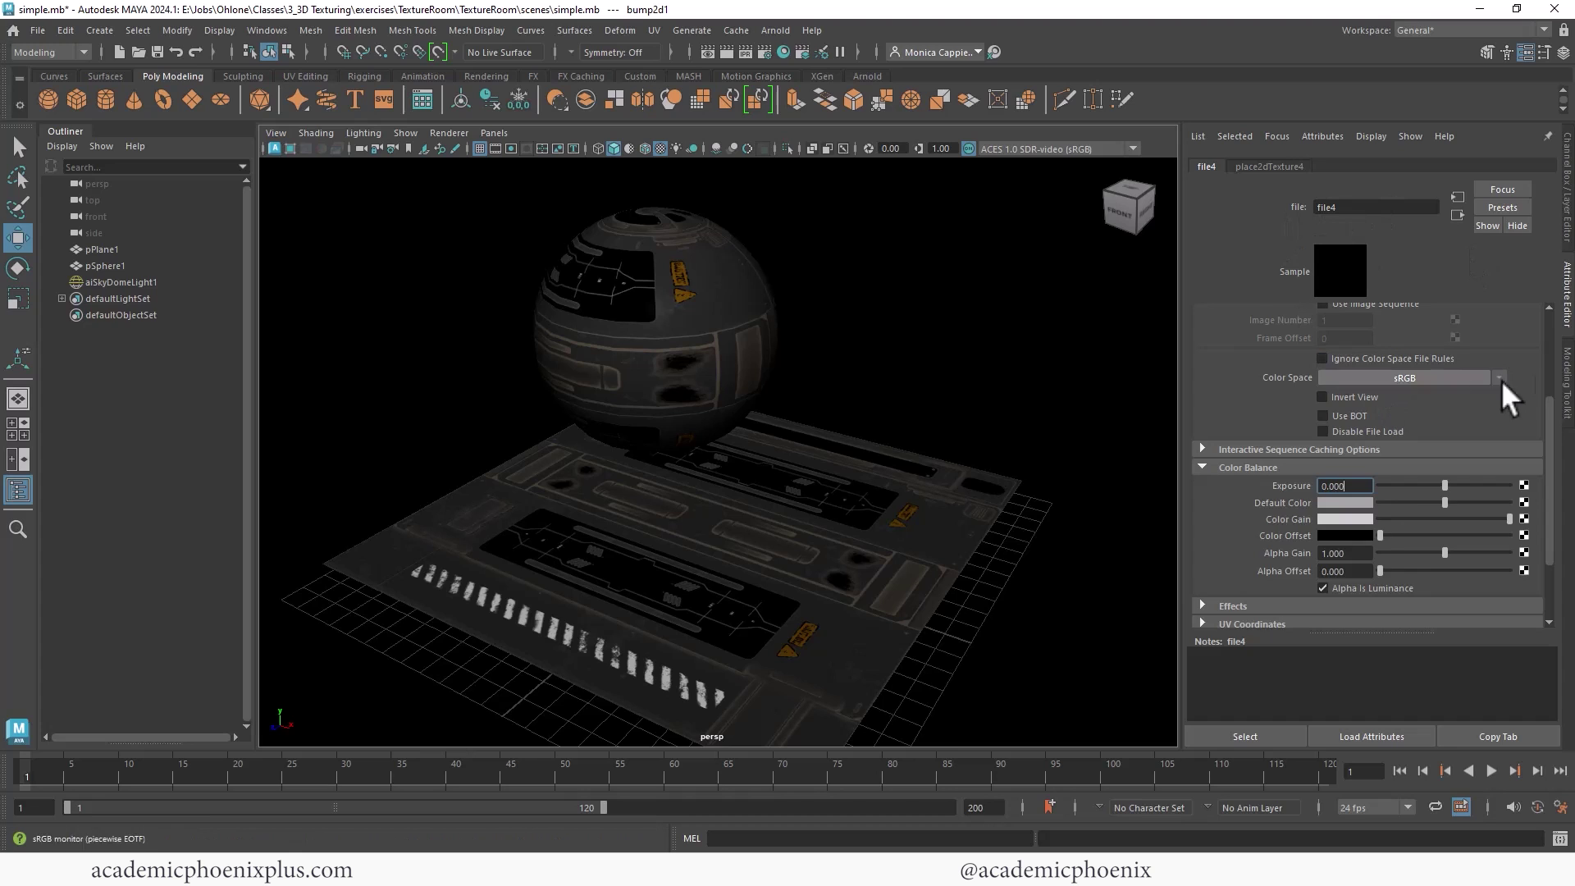
pyautogui.scroll(3, 1547, 402)
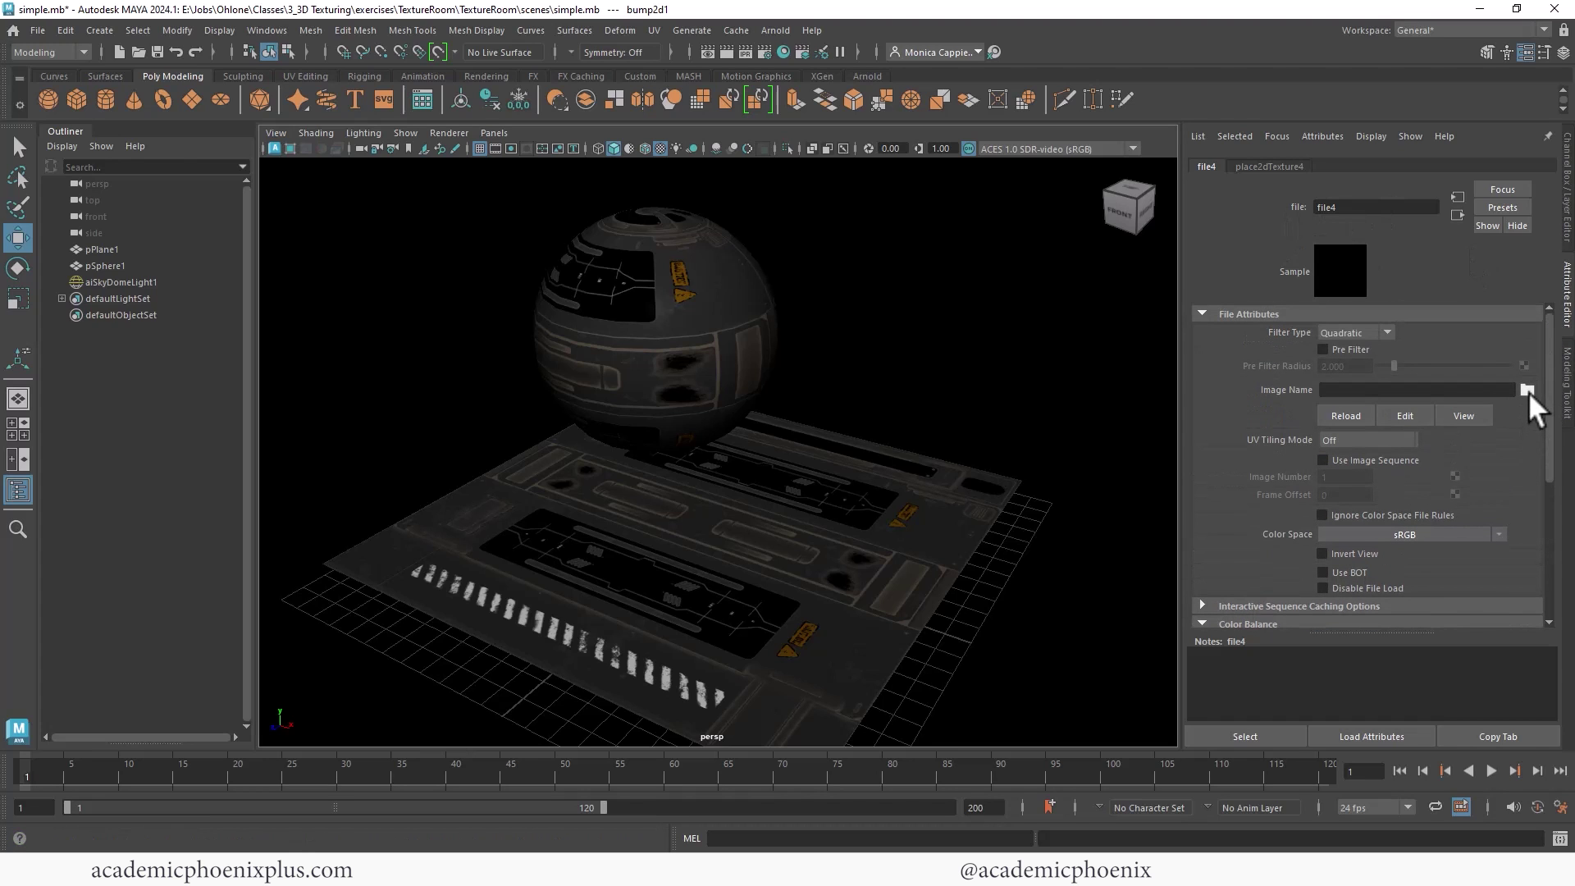
pyautogui.click(1527, 391)
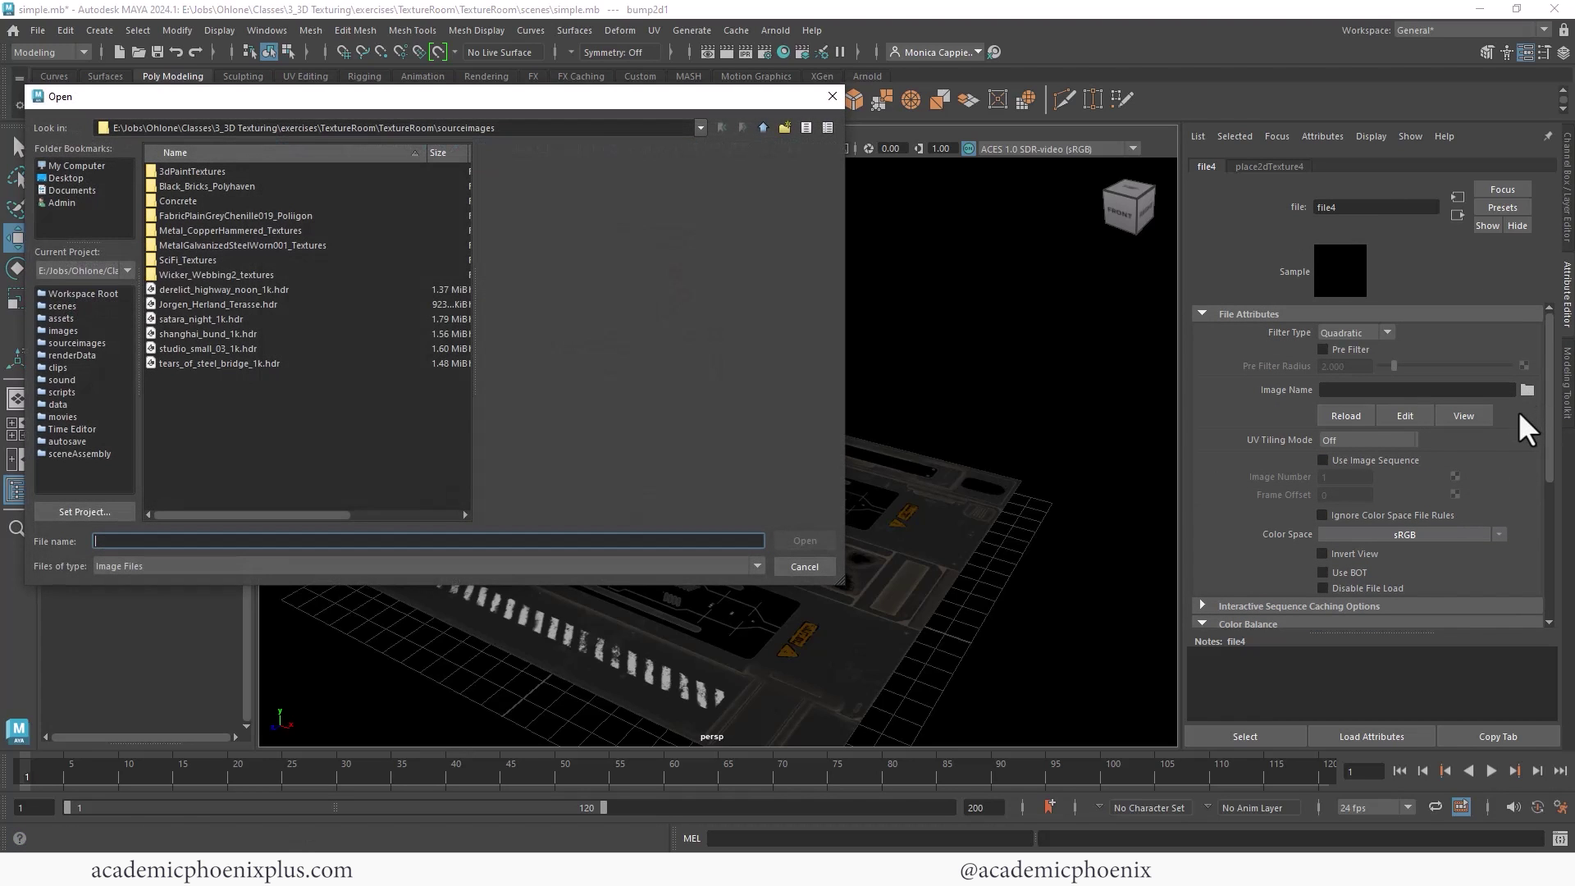
pyautogui.doubleClick(201, 259)
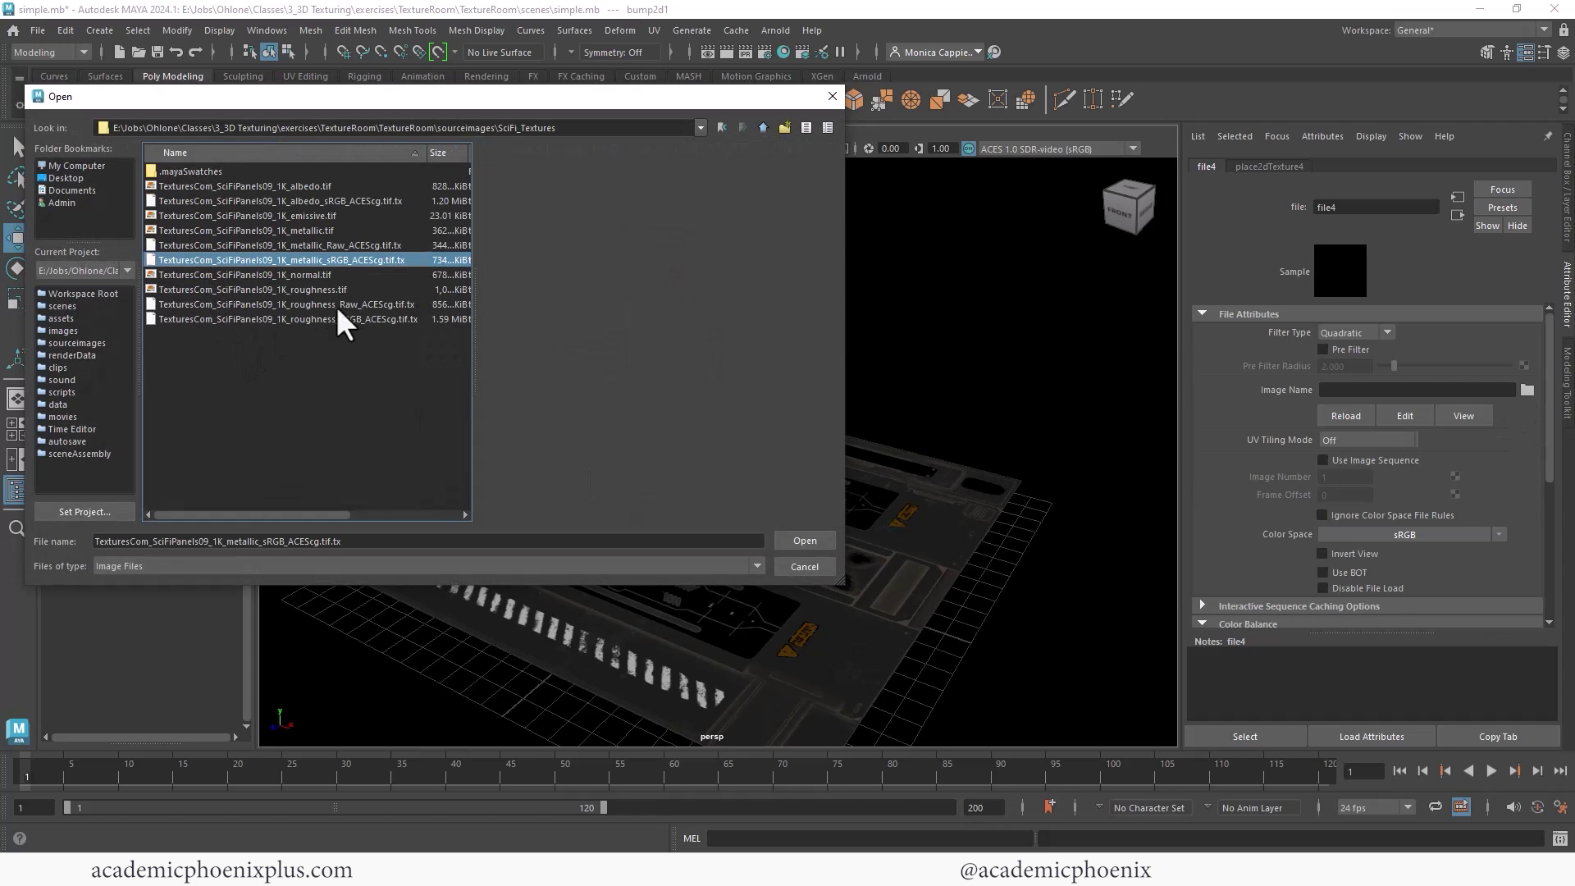
pyautogui.click(327, 275)
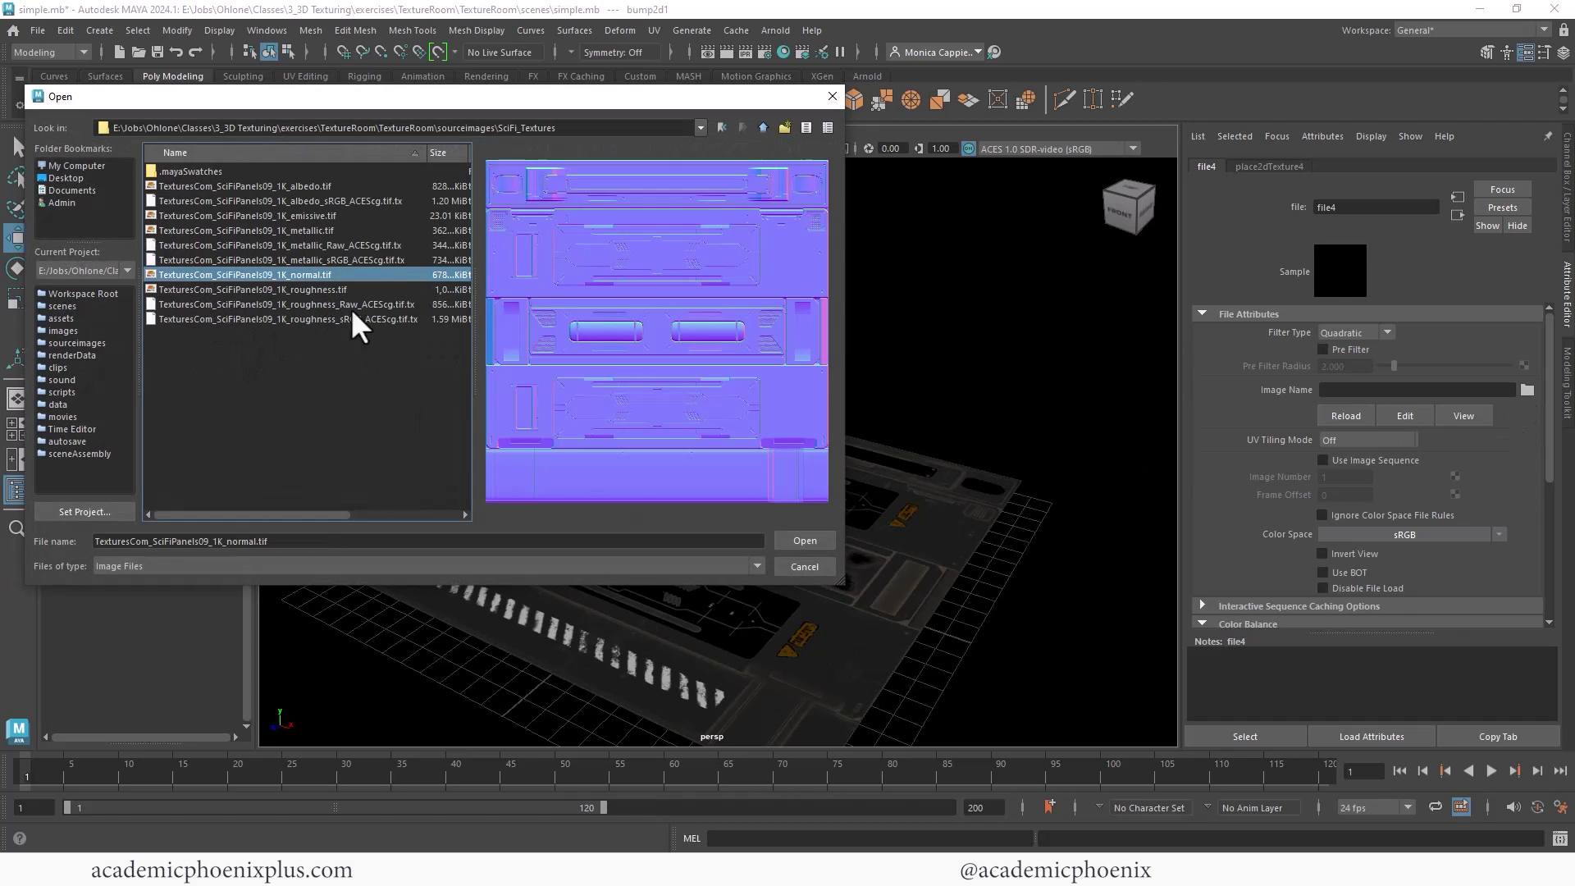
pyautogui.click(823, 545)
pyautogui.click(1490, 537)
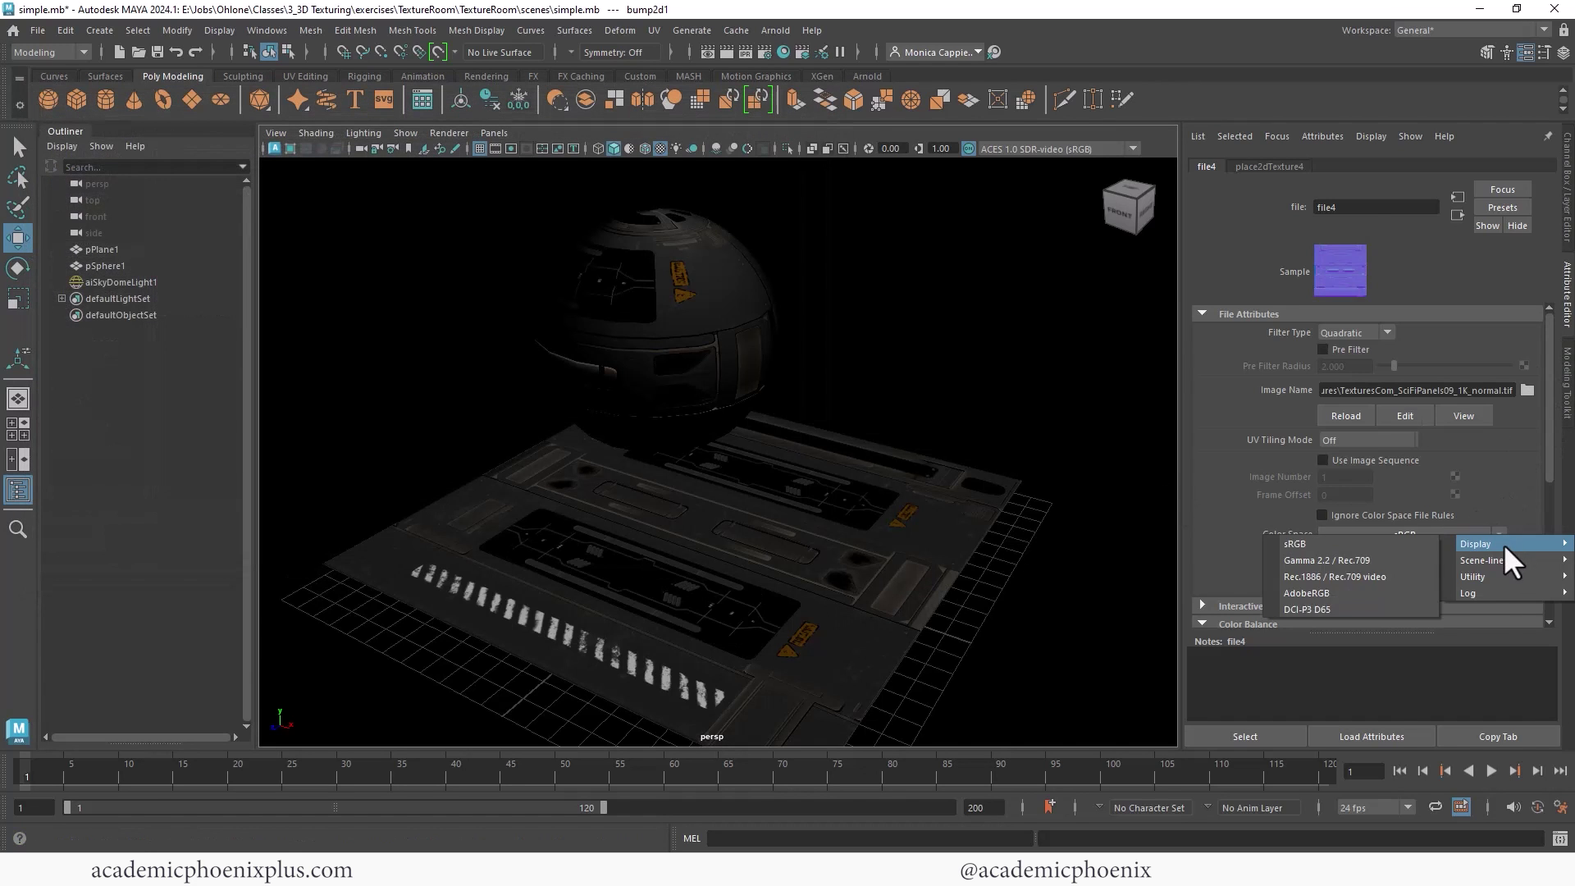
pyautogui.click(1414, 575)
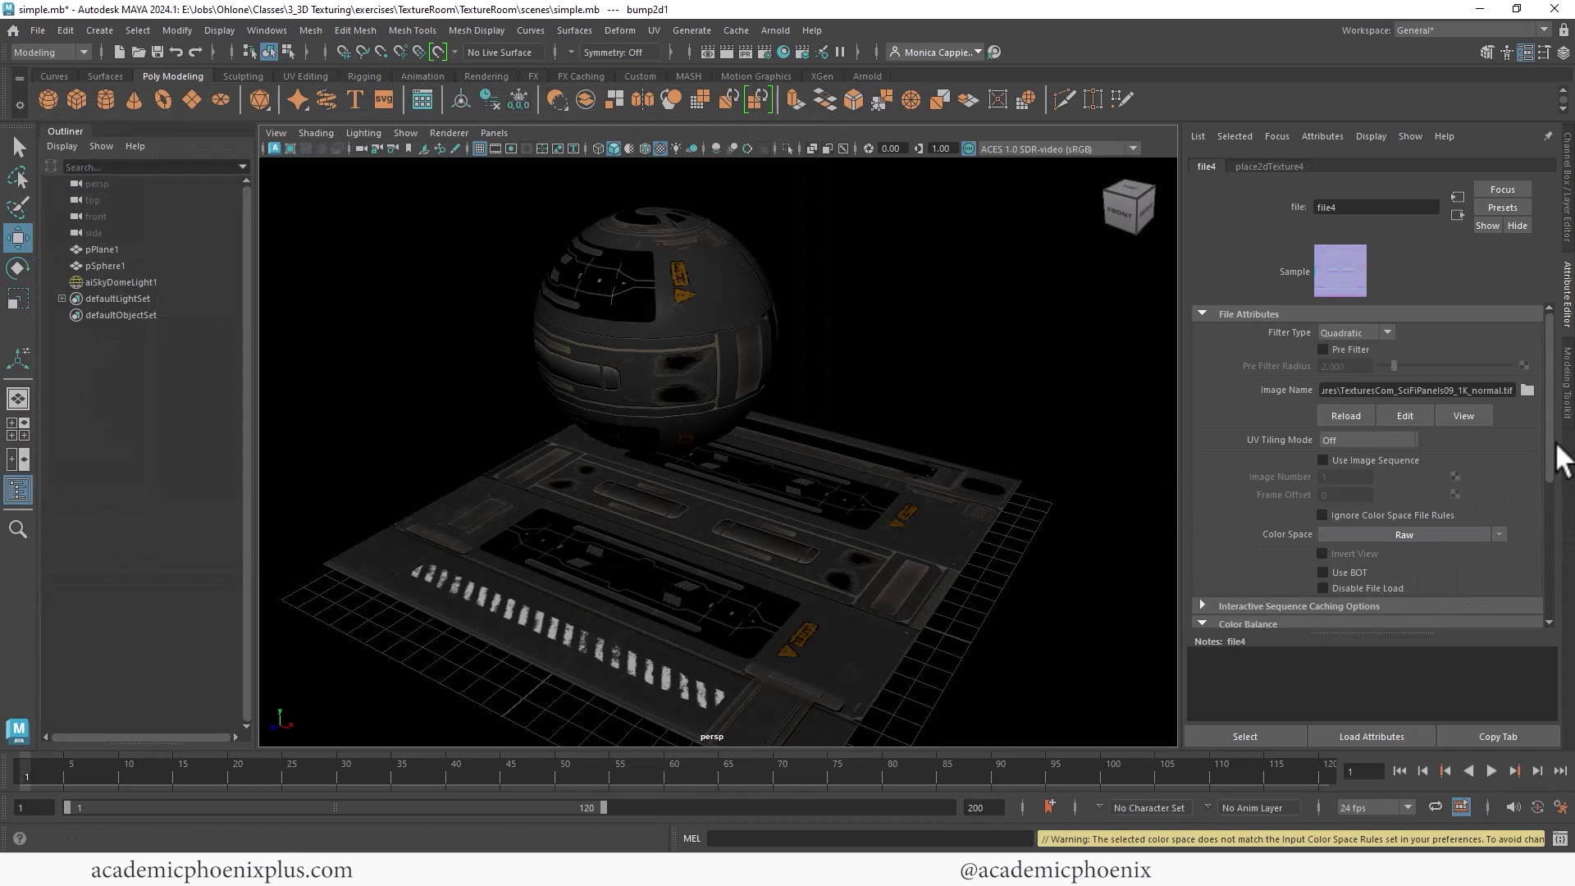
pyautogui.scroll(-3, 1548, 474)
pyautogui.scroll(-1, 1543, 503)
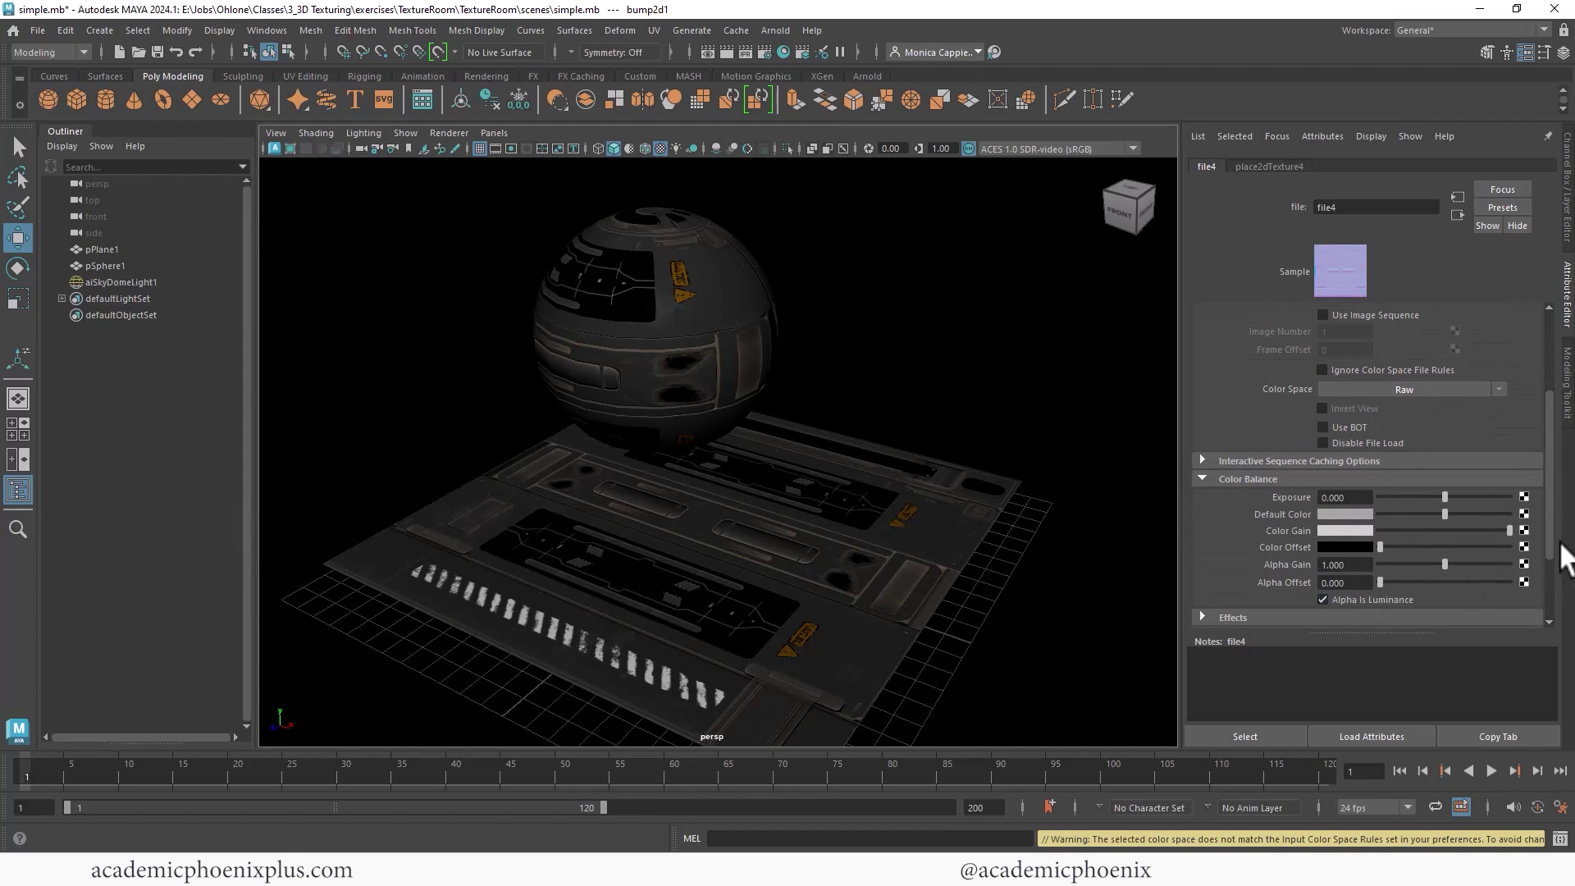
pyautogui.moveTo(1549, 535); pyautogui.dragTo(1538, 449)
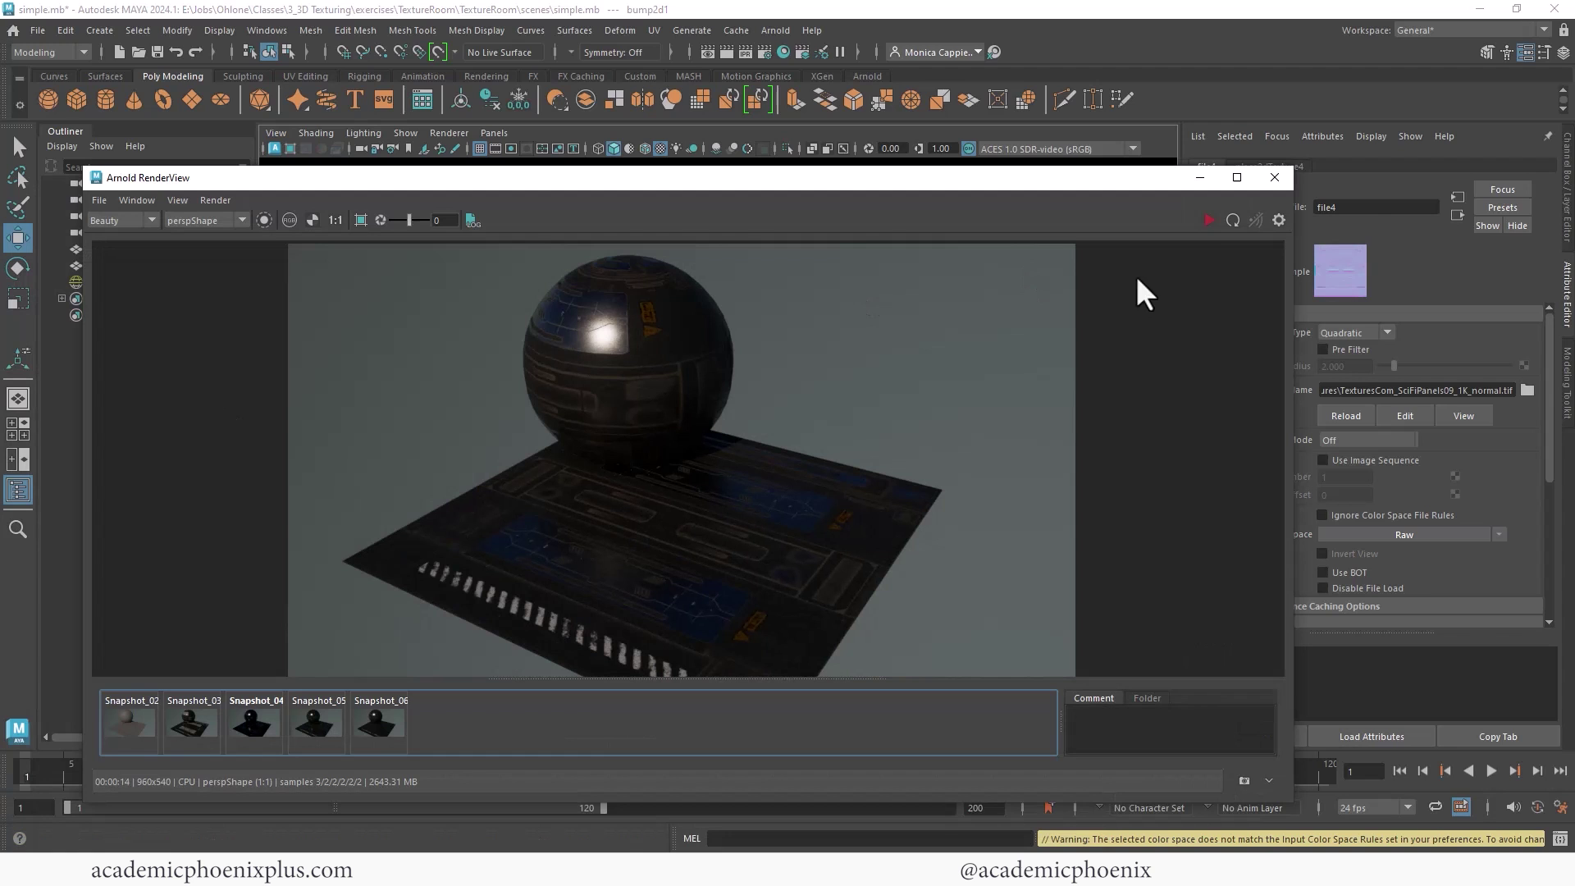
# Re-render with the normal map, save it as Snapshot_07, and compare against Snapshot_06
pyautogui.click(1209, 219)
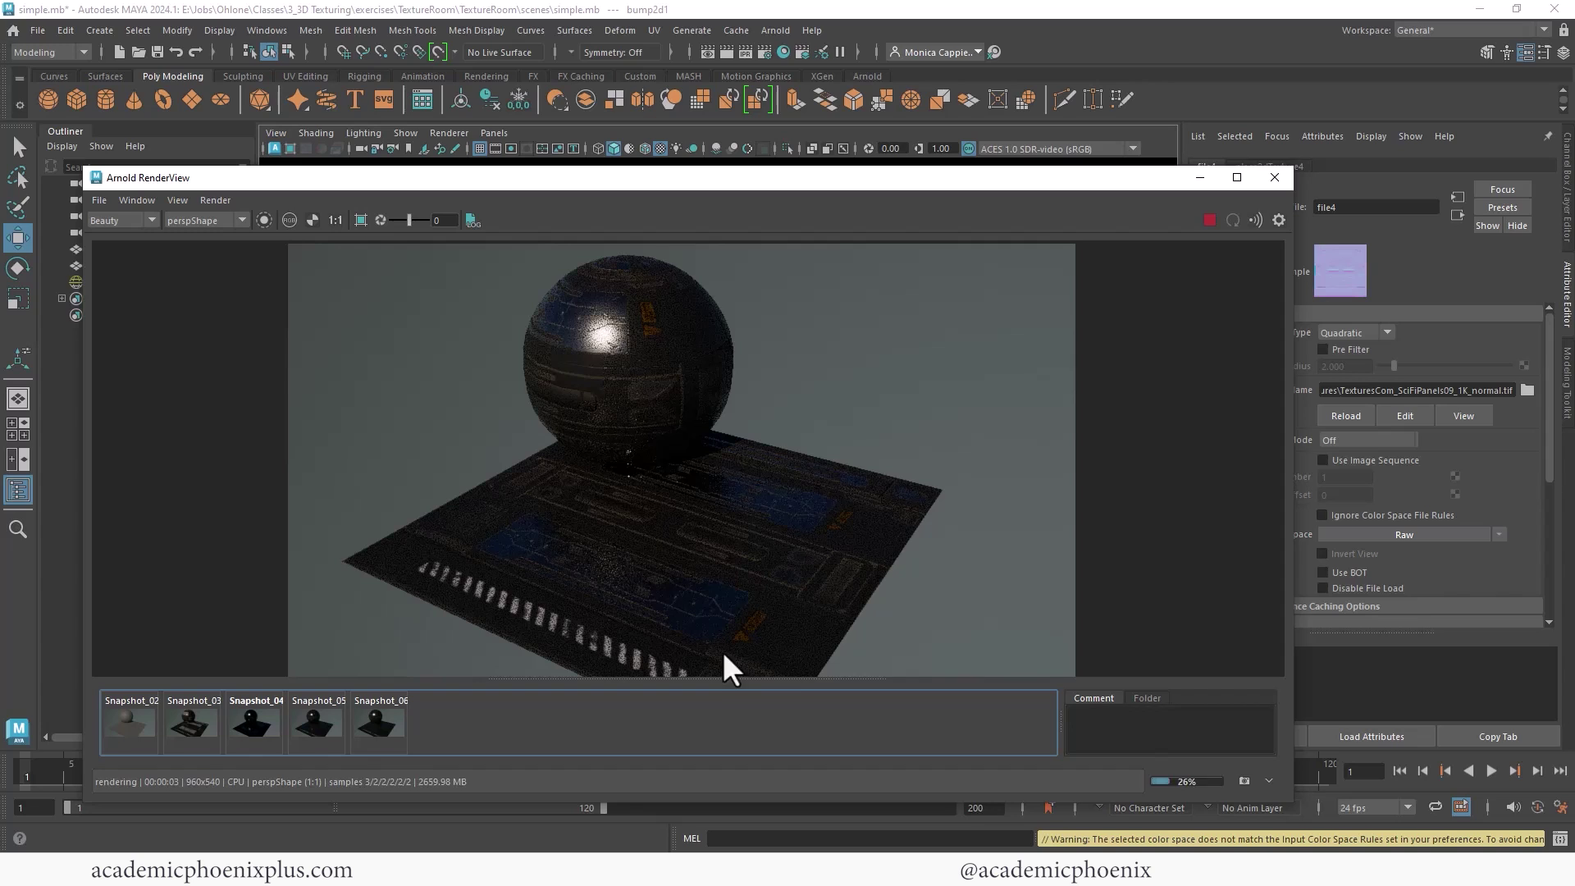
pyautogui.click(1247, 779)
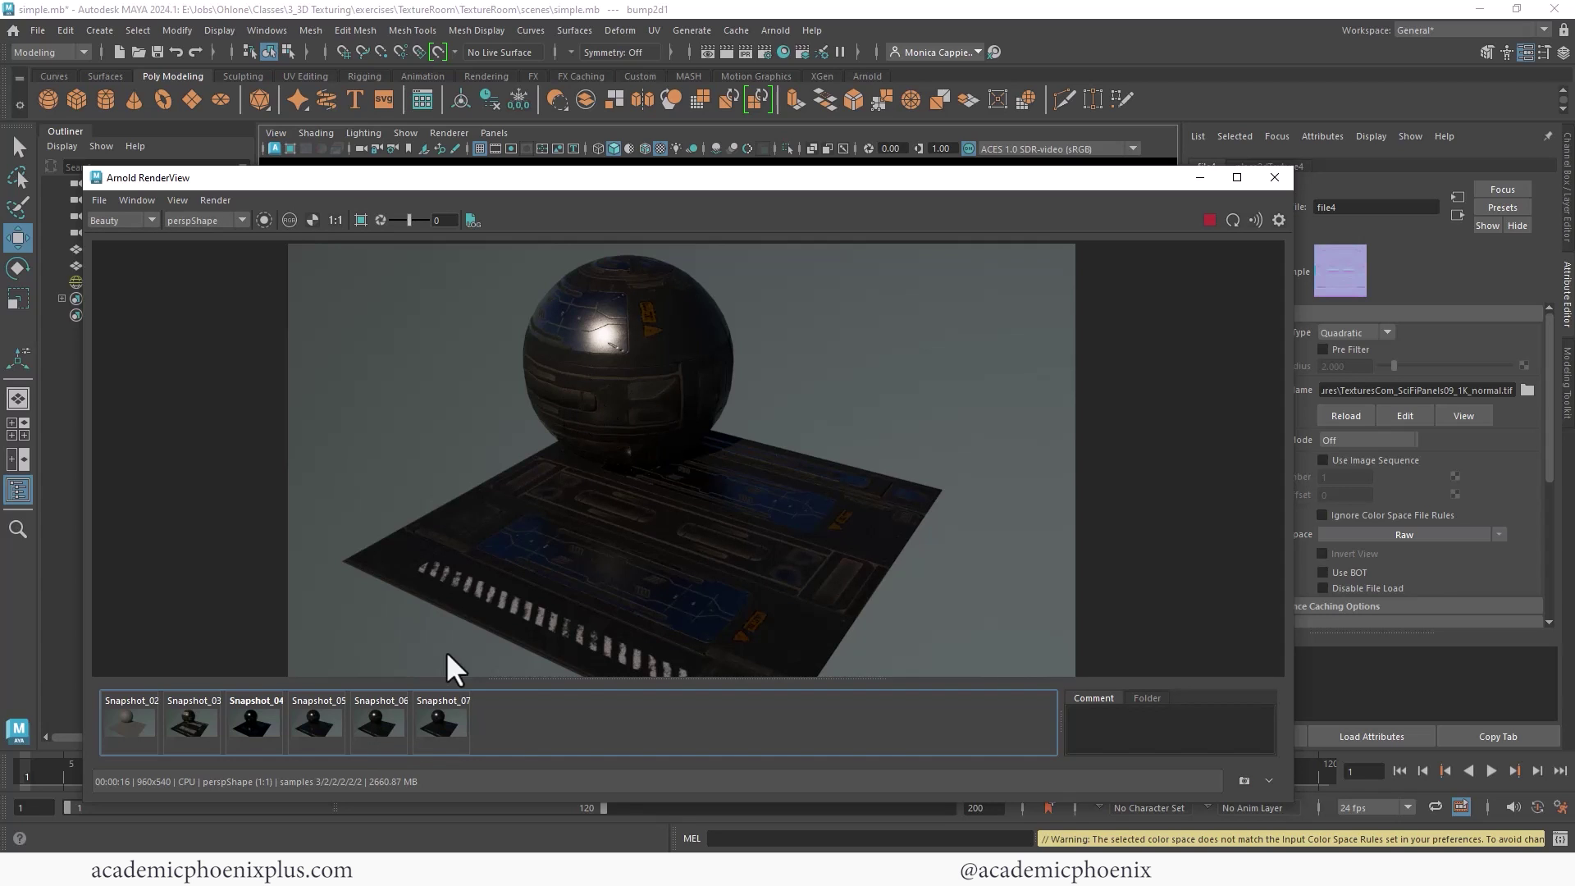
pyautogui.click(440, 724)
pyautogui.click(430, 725)
pyautogui.click(378, 723)
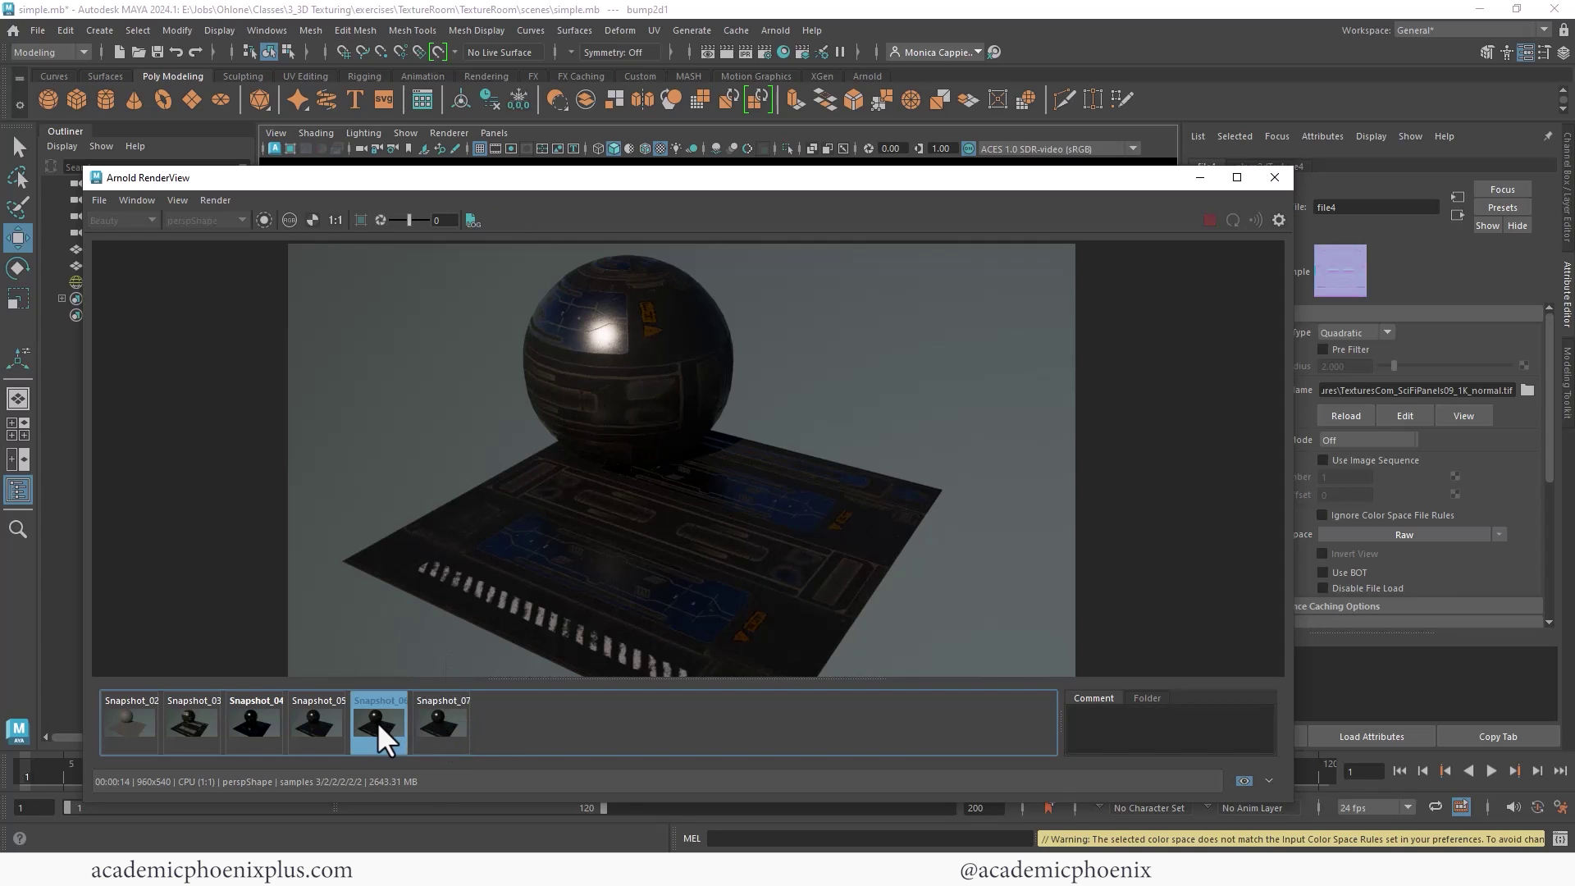
pyautogui.click(378, 723)
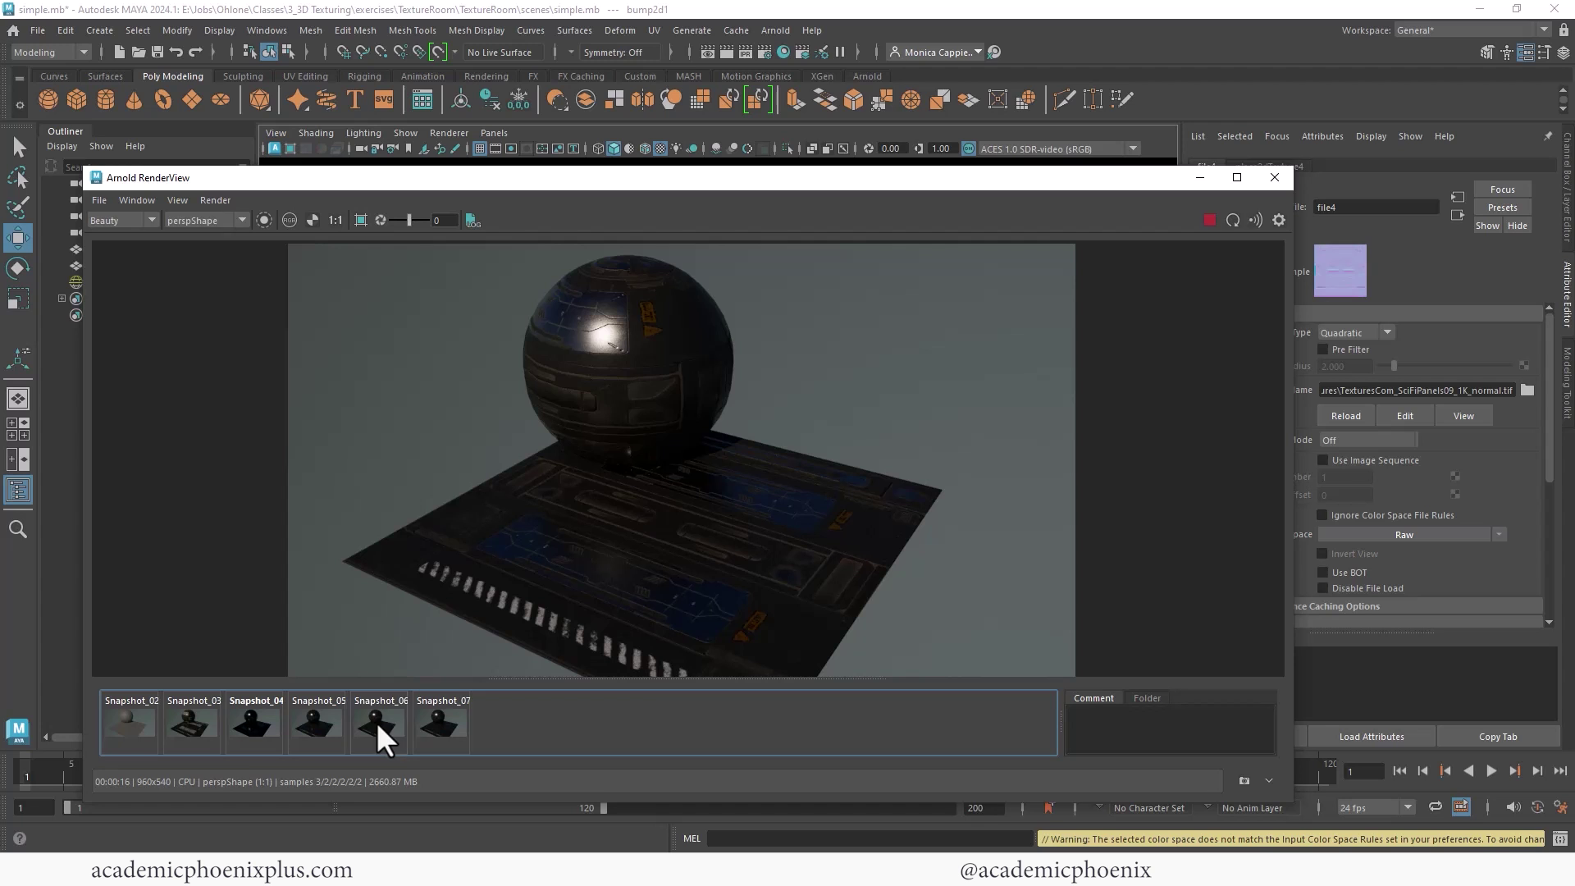
pyautogui.click(377, 723)
# Shrink RenderView, move it beside the viewport, and select aiSkyDomeLight1
pyautogui.moveTo(86, 166); pyautogui.dragTo(513, 181)
pyautogui.moveTo(1123, 196); pyautogui.dragTo(1375, 227)
pyautogui.click(473, 361)
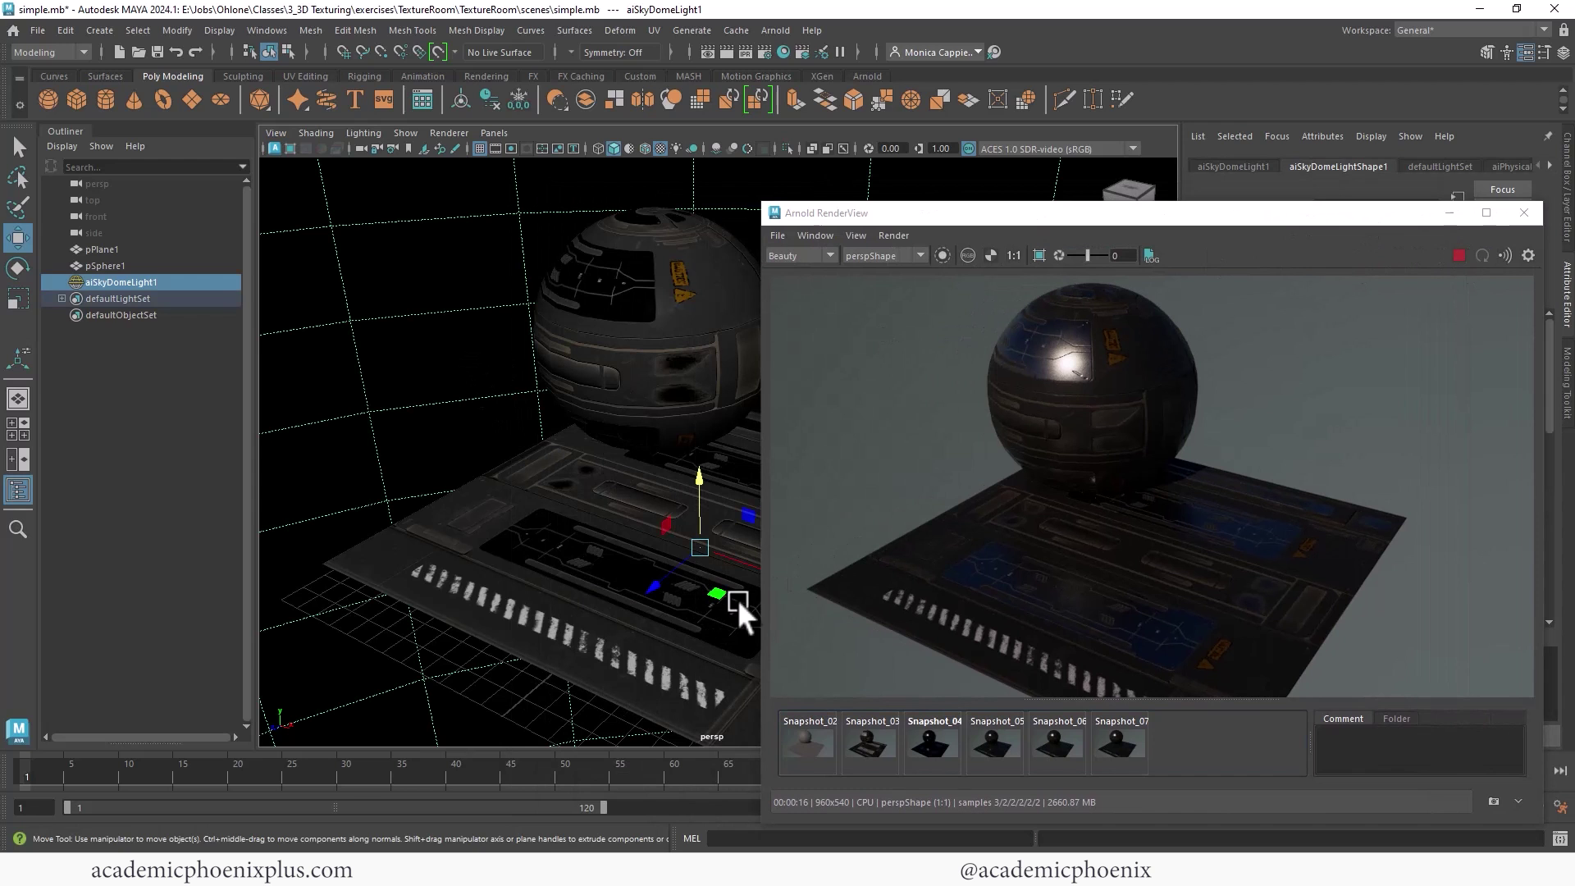
# Rotate aiSkyDomeLight1 to about 101.6 degrees with the Rotate tool
pyautogui.press('e')
pyautogui.moveTo(679, 587); pyautogui.dragTo(790, 544)
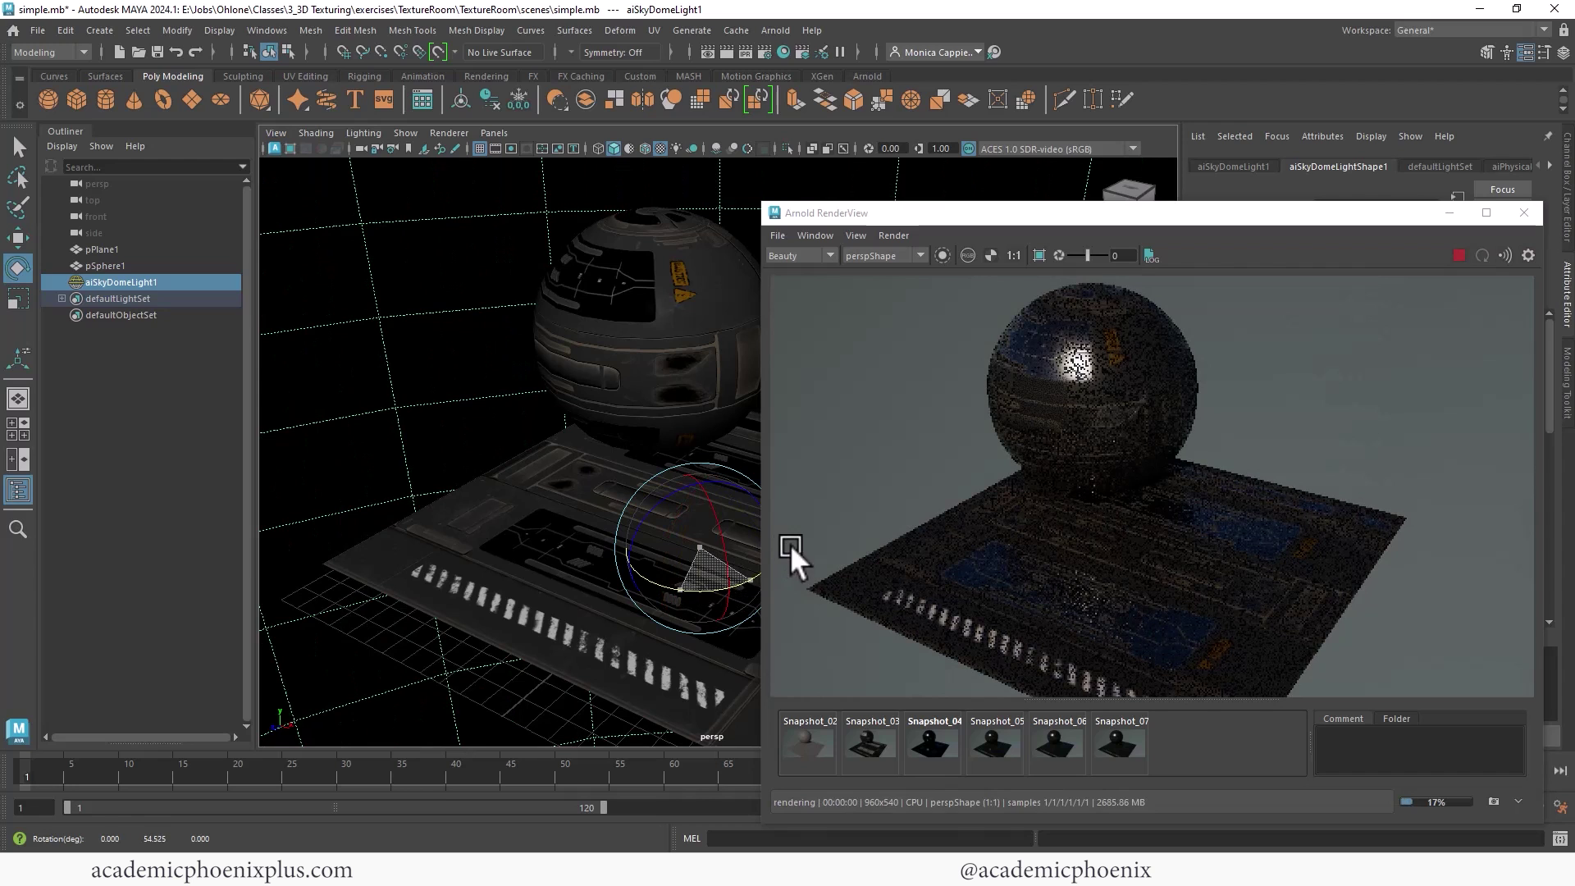
pyautogui.moveTo(790, 544); pyautogui.dragTo(904, 533)
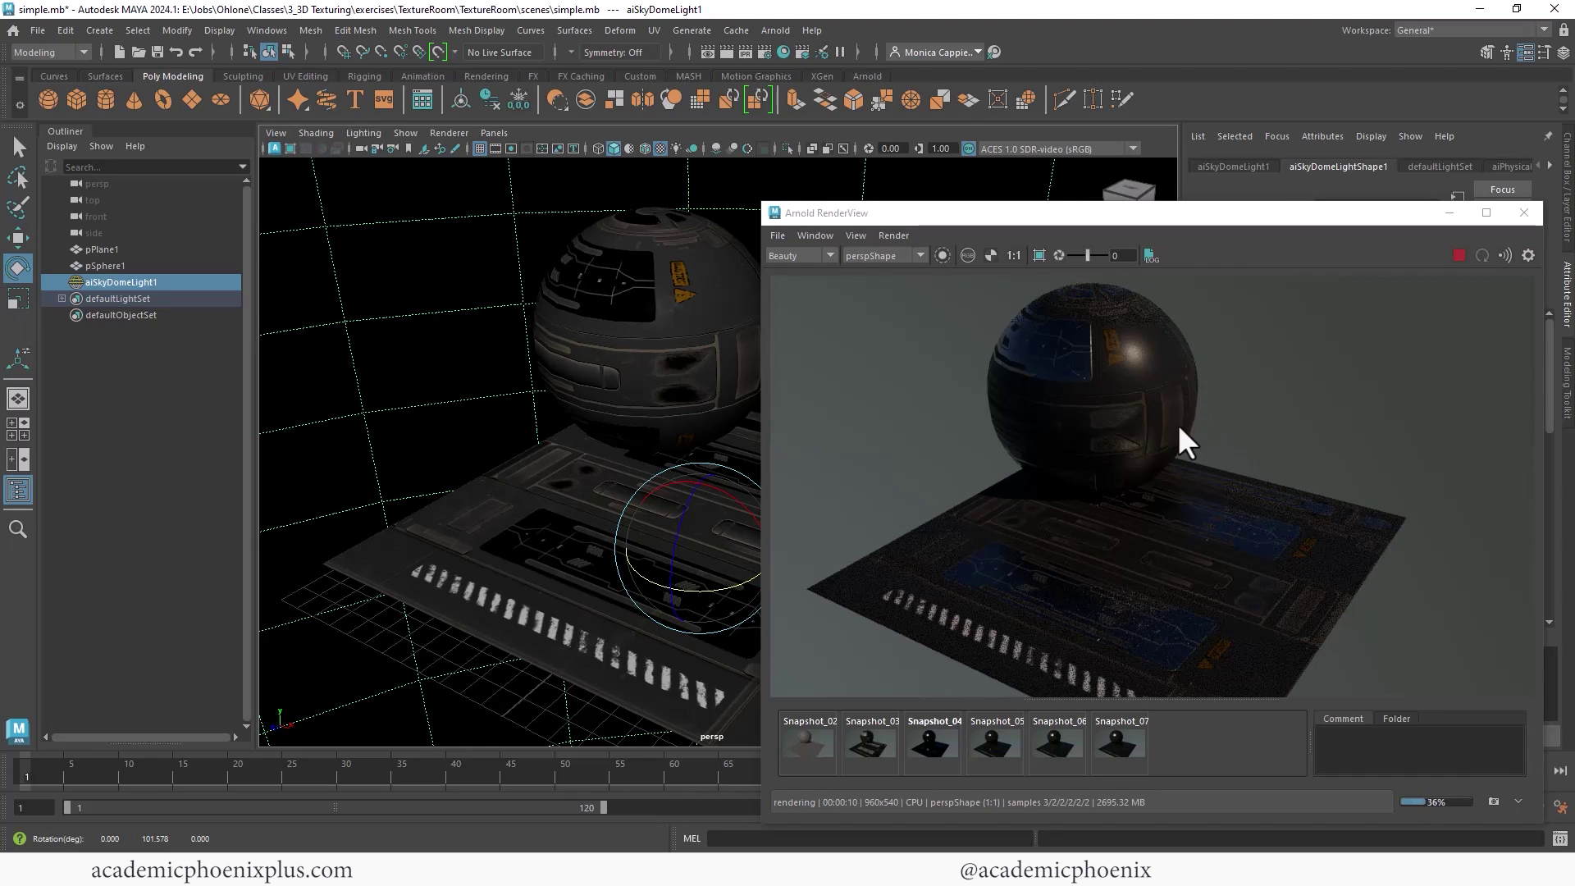
# Step through Snapshot_02 to Snapshot_07 to compare the earlier renders
pyautogui.click(802, 747)
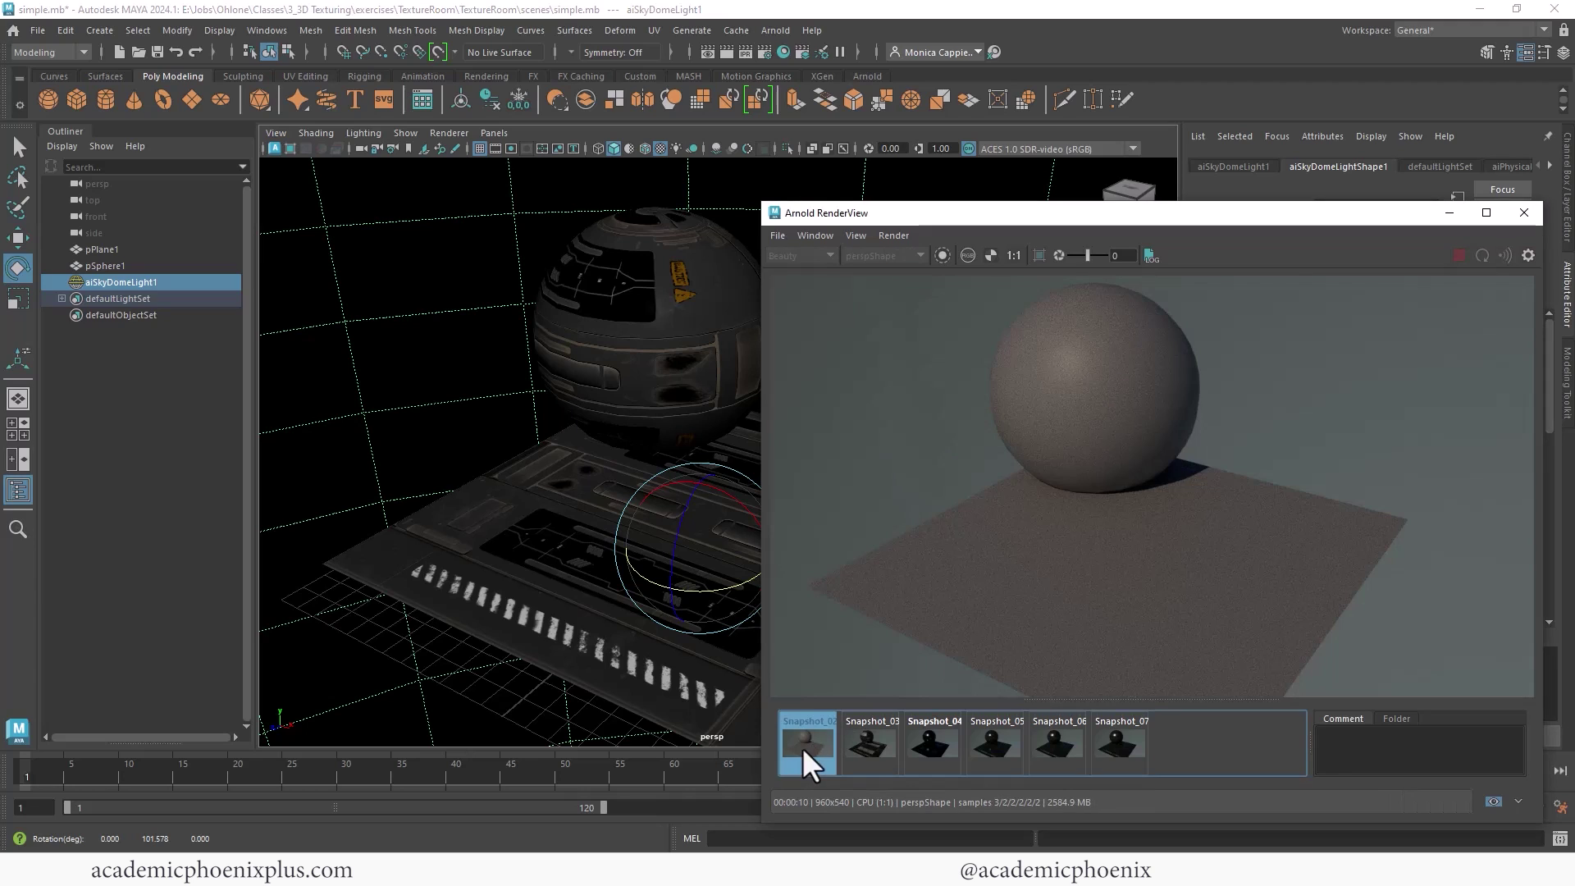
pyautogui.click(872, 748)
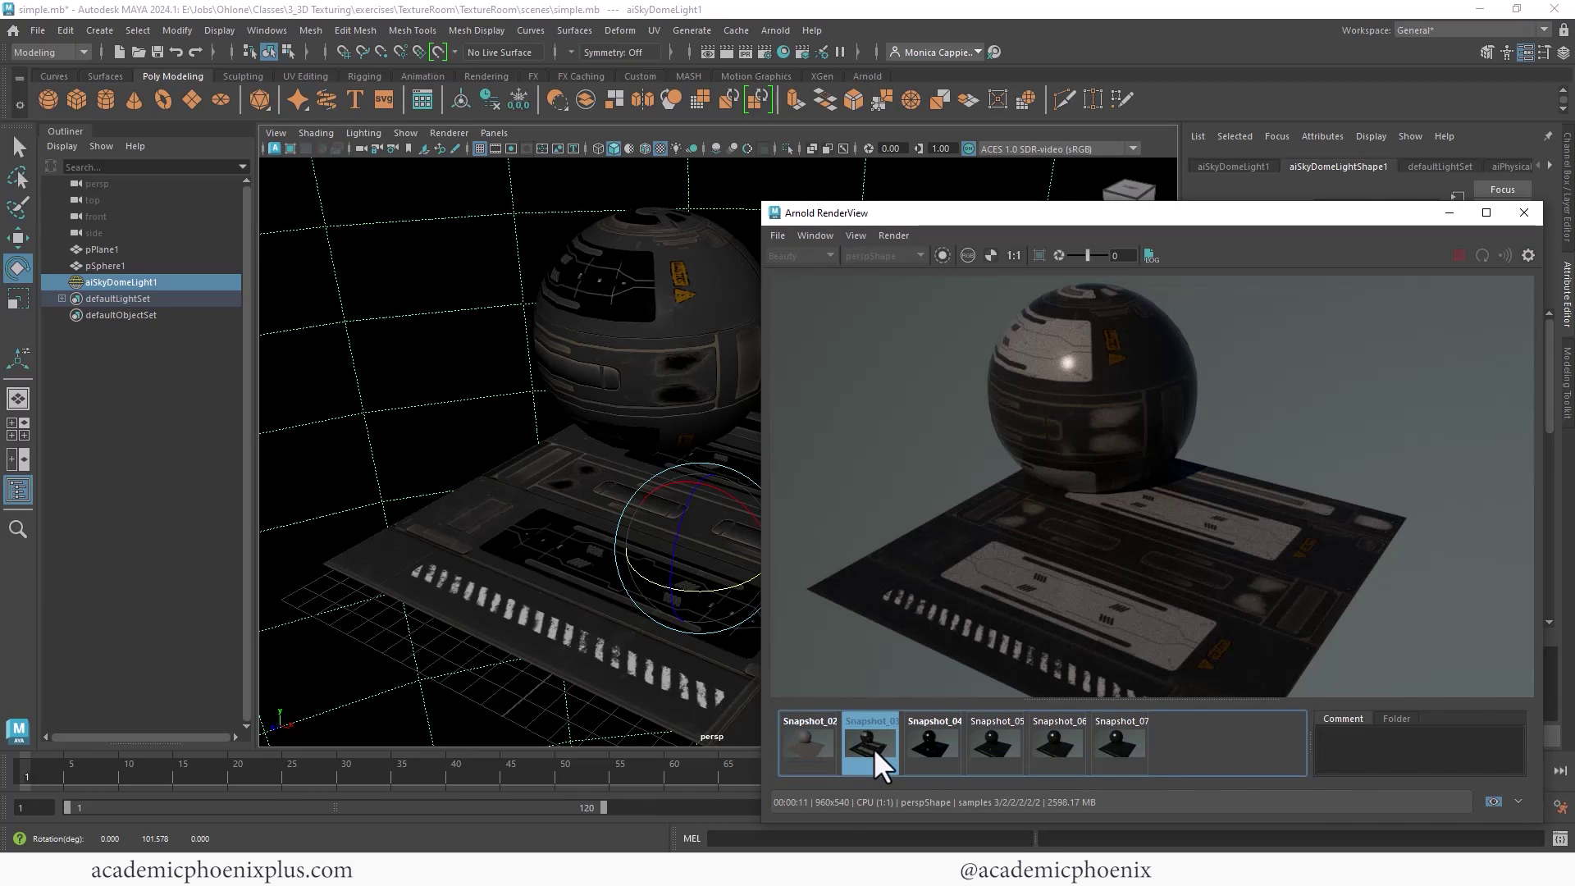
pyautogui.click(926, 749)
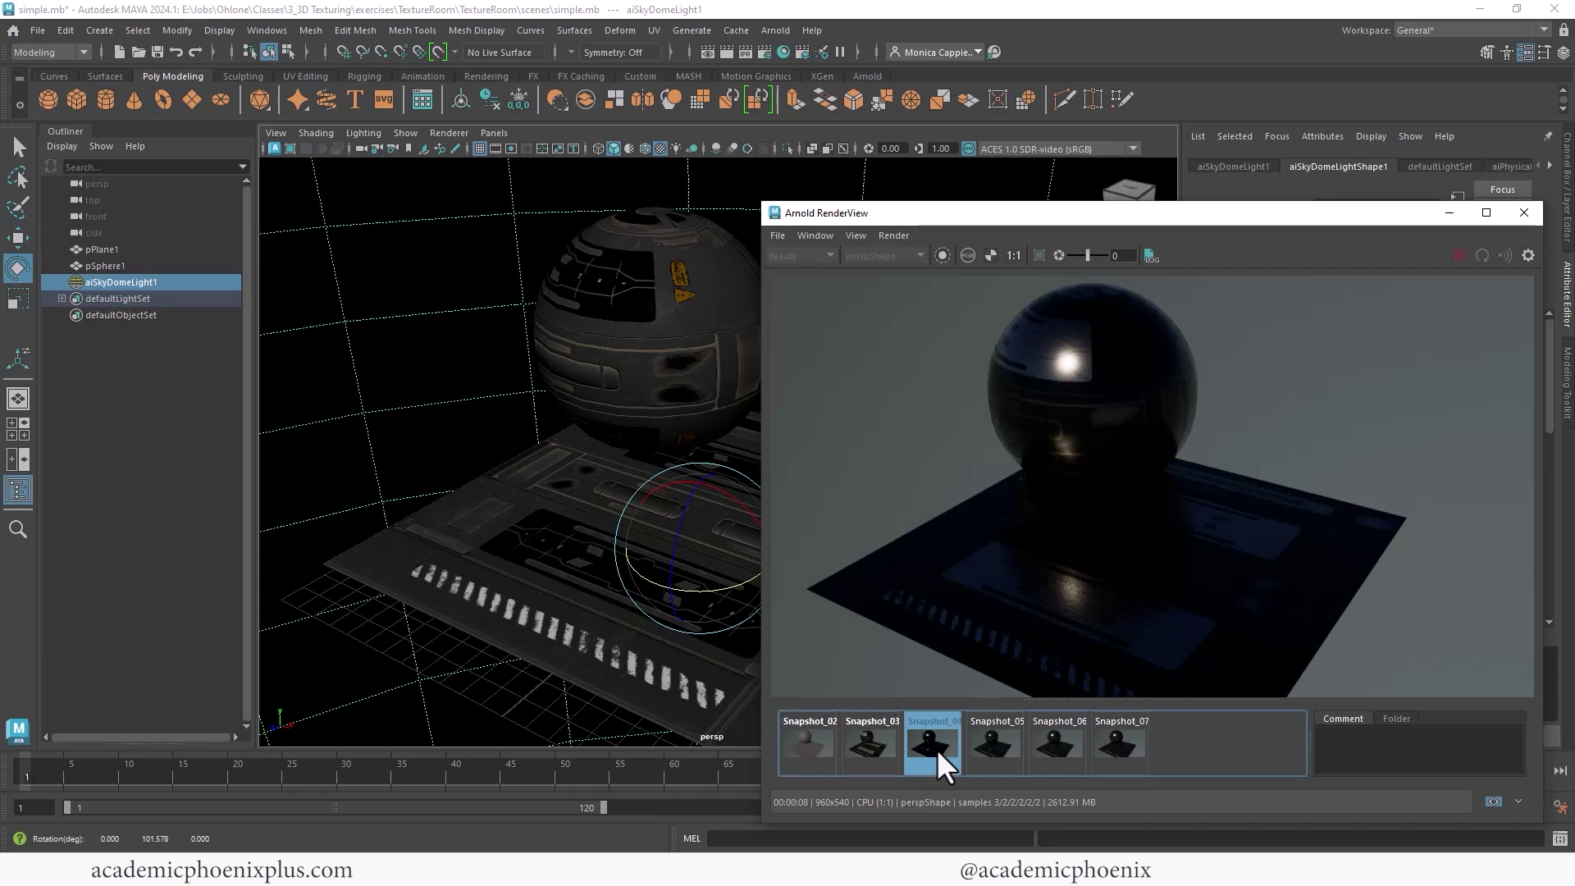
pyautogui.click(999, 746)
pyautogui.click(1050, 744)
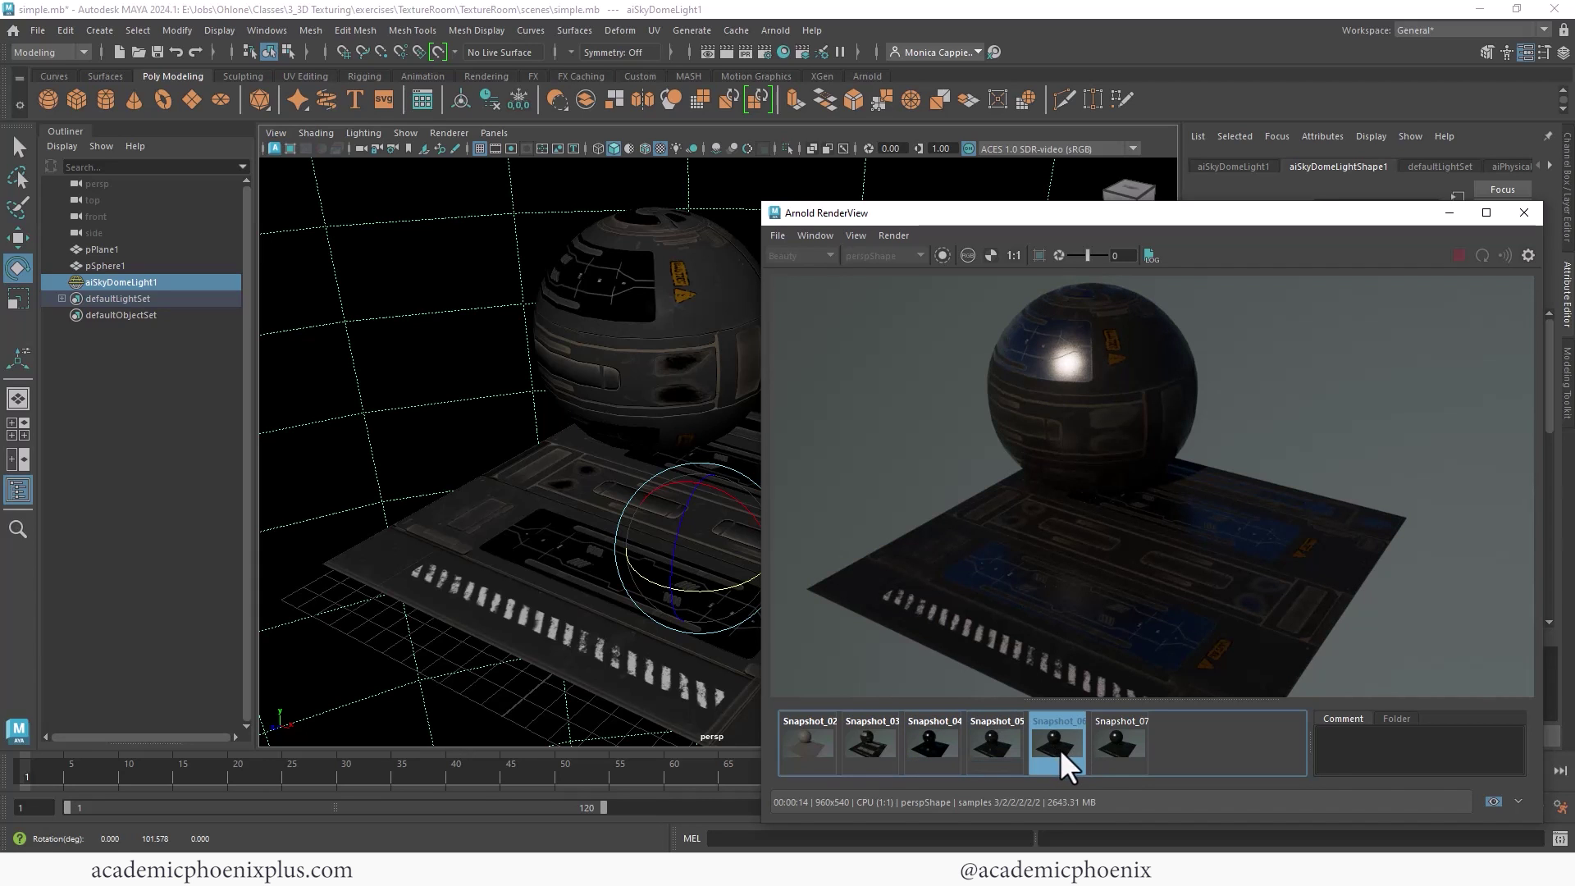
pyautogui.click(1120, 743)
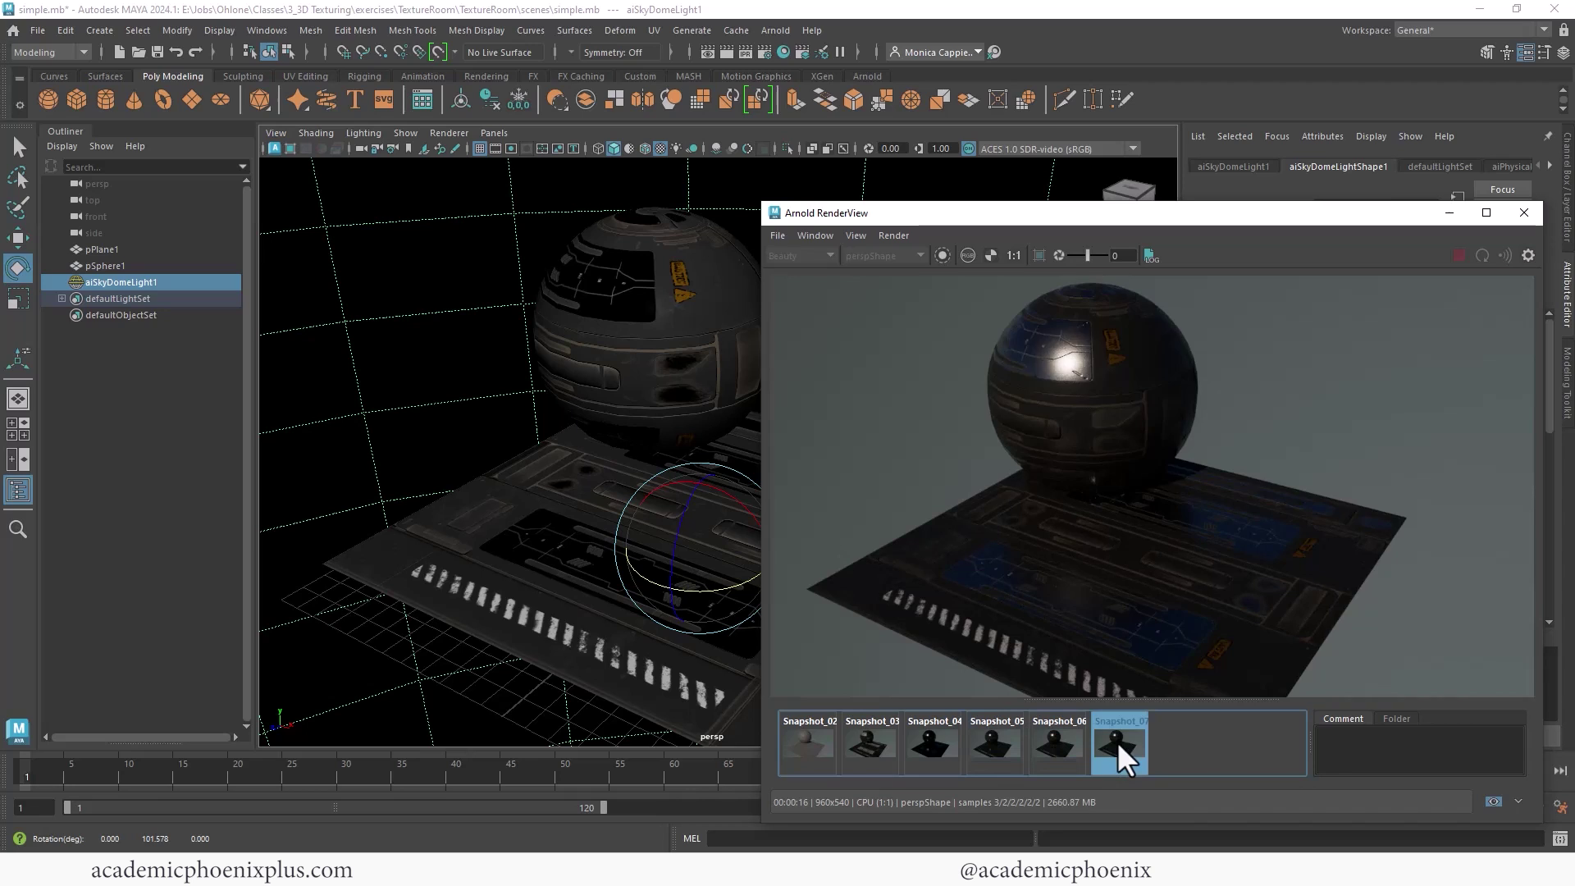
# Return to the live render, save it as Snapshot_08, and minimize RenderView
pyautogui.click(1117, 742)
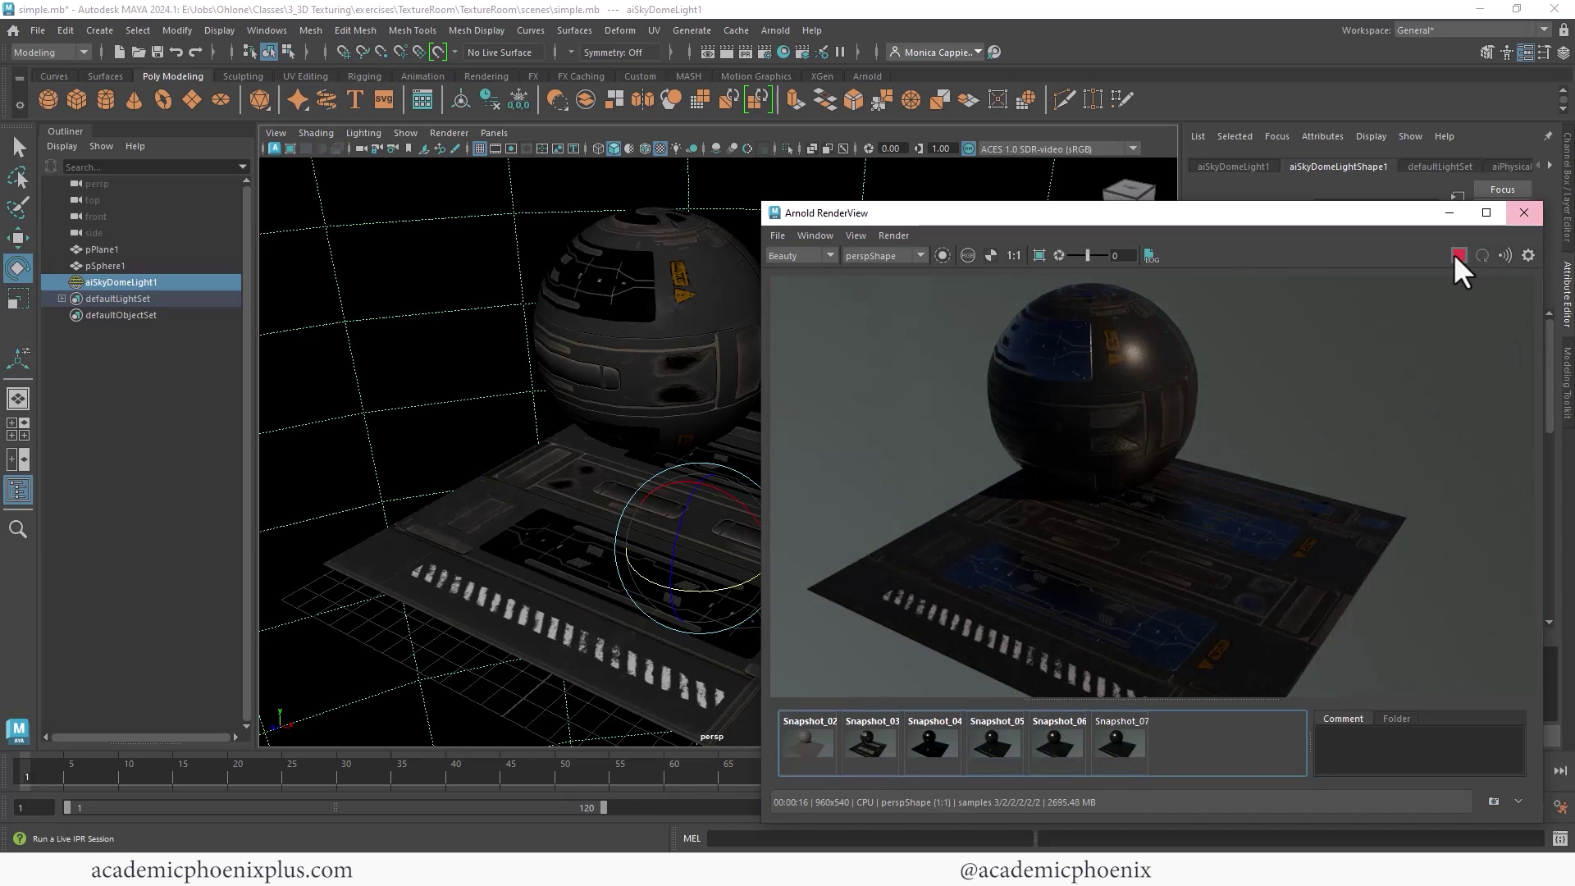
pyautogui.click(1494, 801)
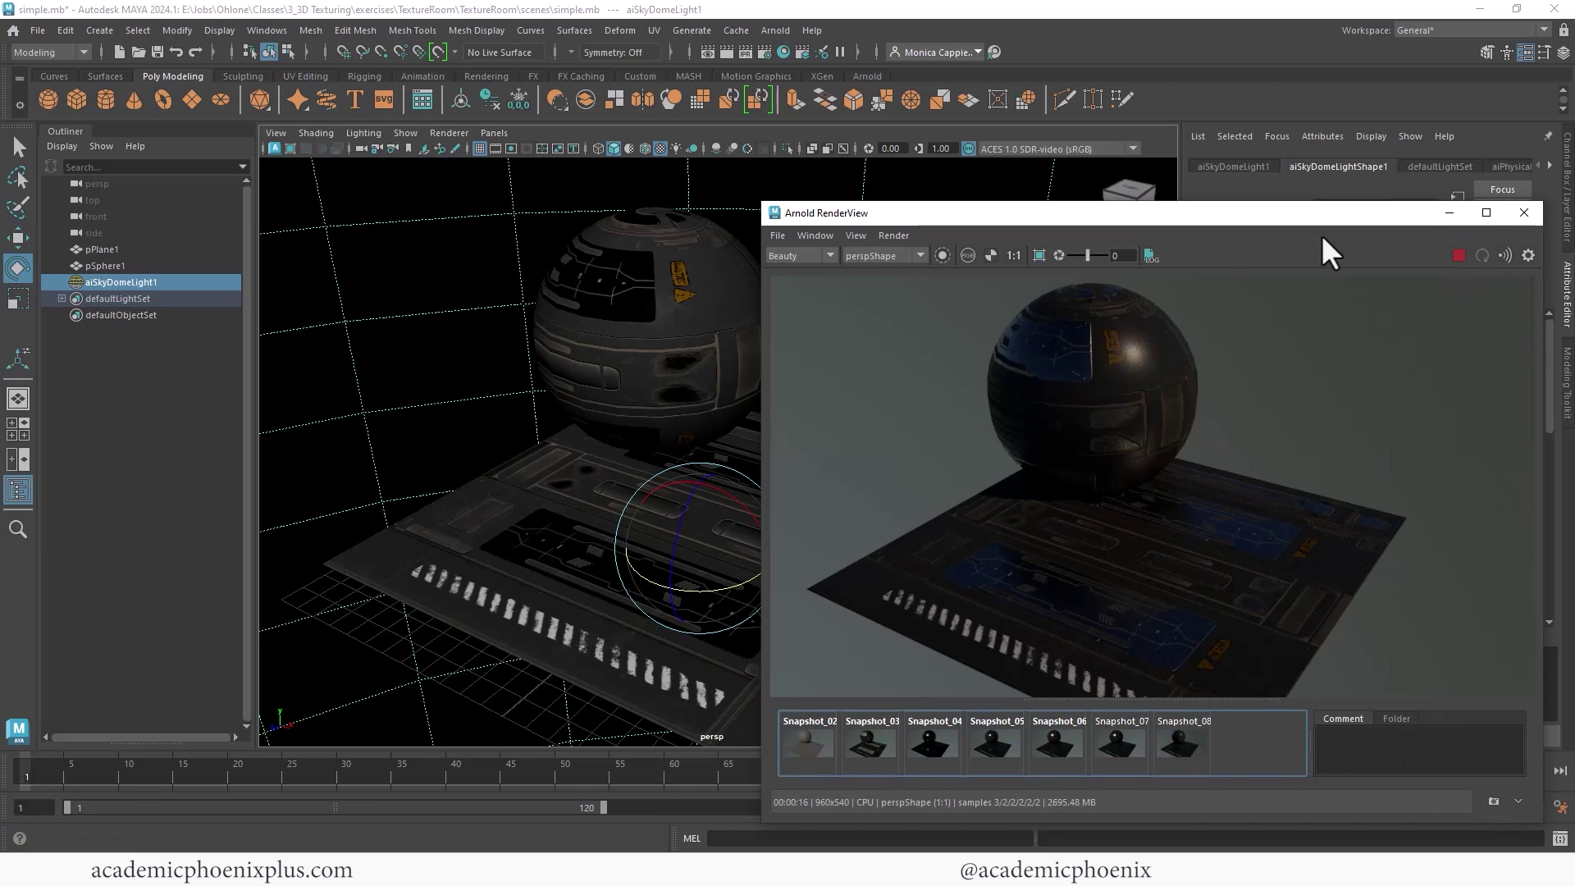
pyautogui.click(1449, 214)
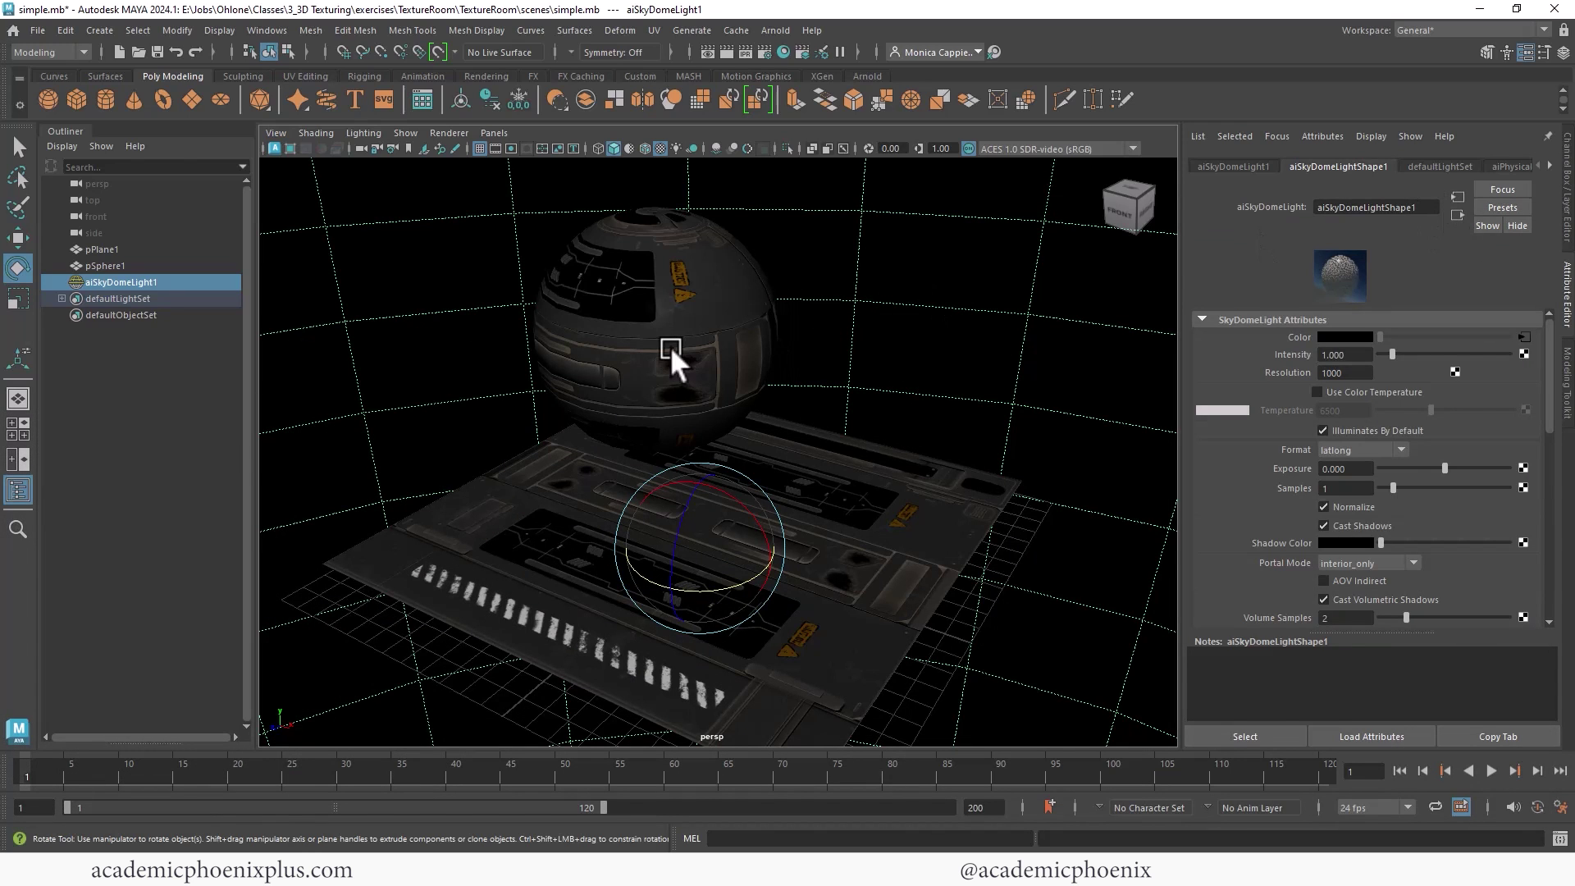
# On pSphere1's Scifi_shader, set emission weight to 1 and connect a File texture to emission colour
pyautogui.click(670, 346)
pyautogui.click(1447, 167)
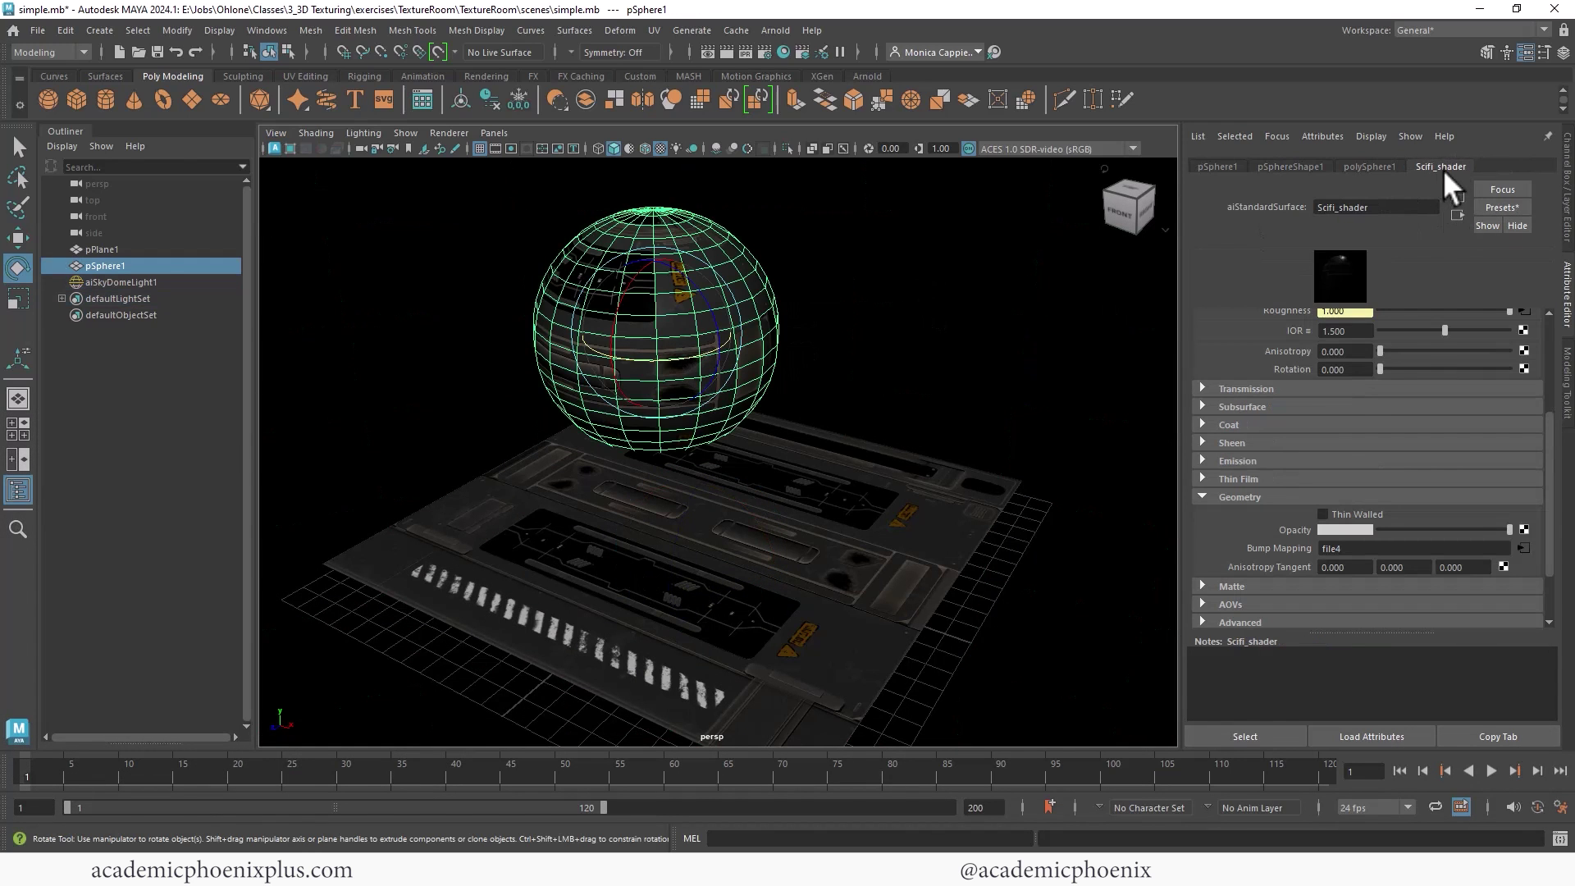
pyautogui.click(1243, 460)
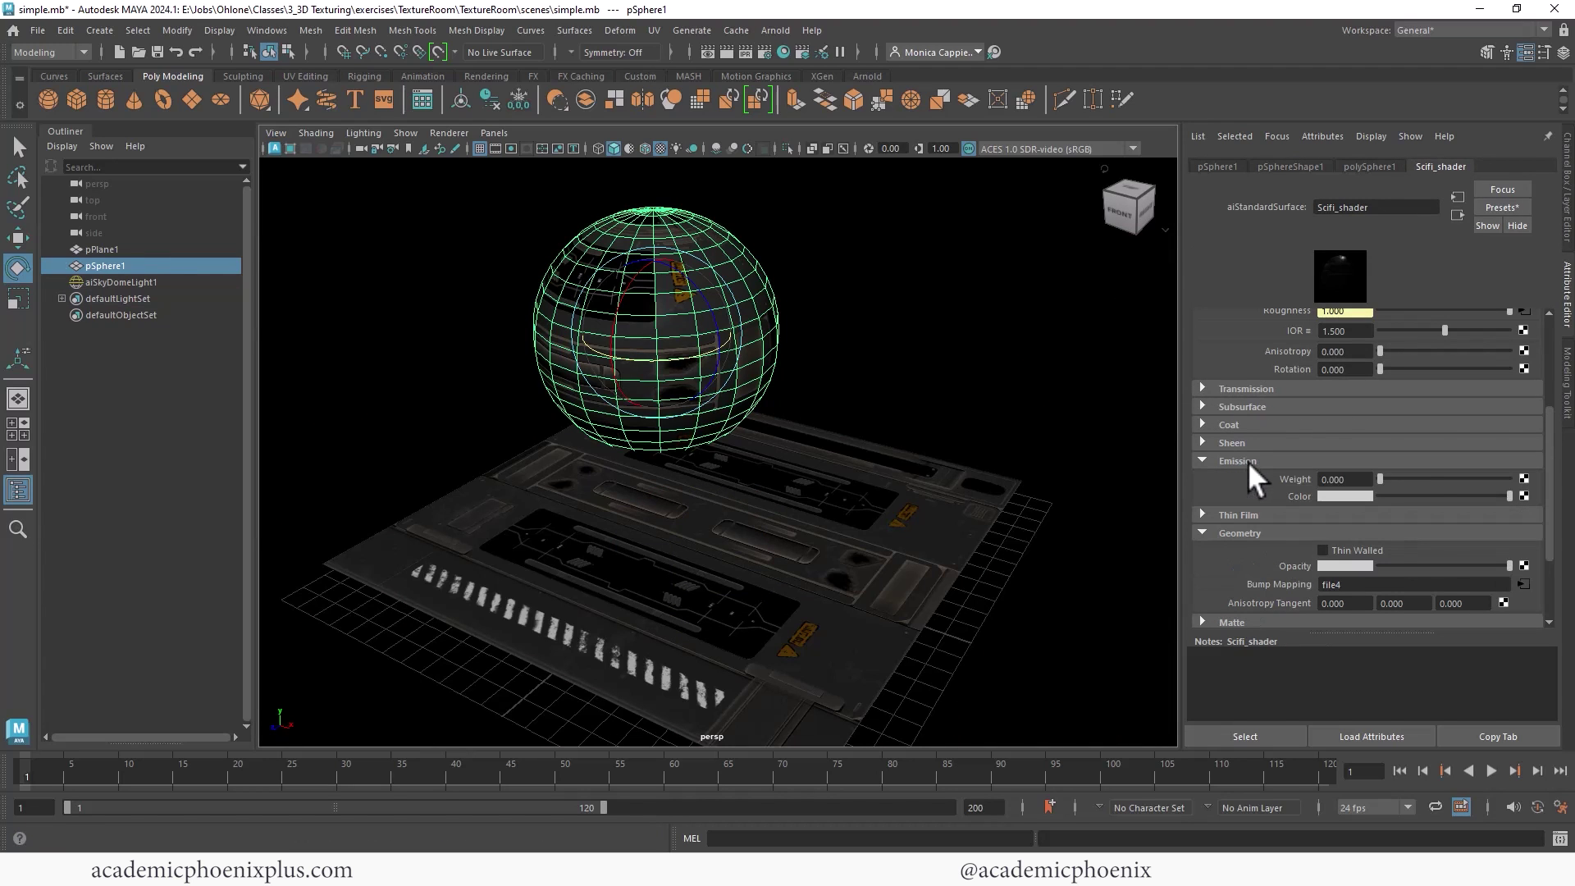
pyautogui.moveTo(1377, 473); pyautogui.dragTo(1517, 469)
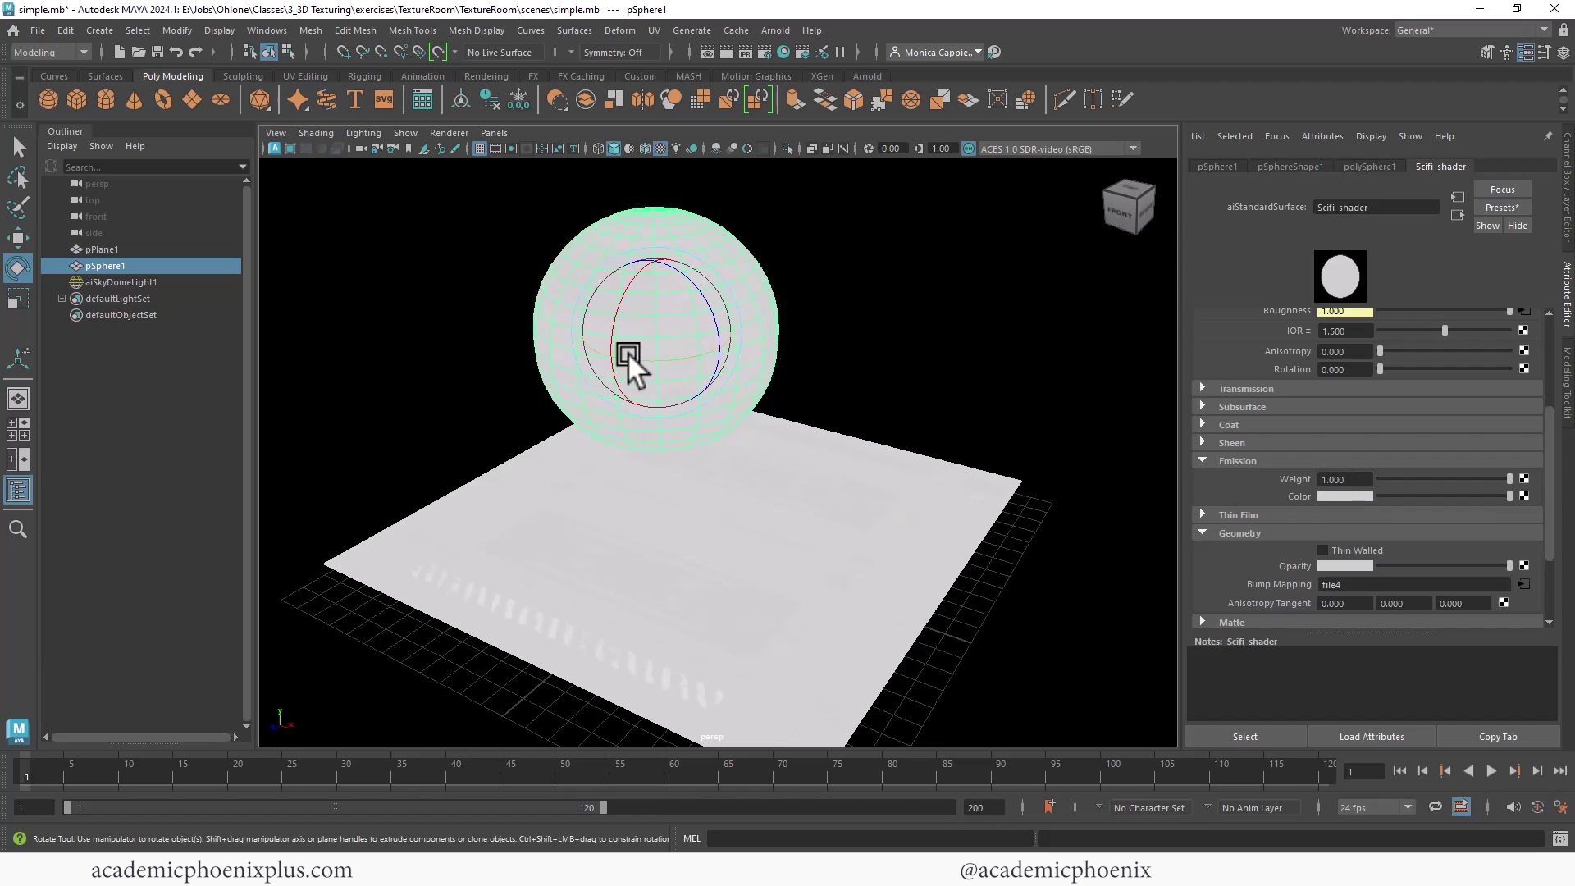
pyautogui.moveTo(1302, 501); pyautogui.dragTo(1303, 496, button='middle')
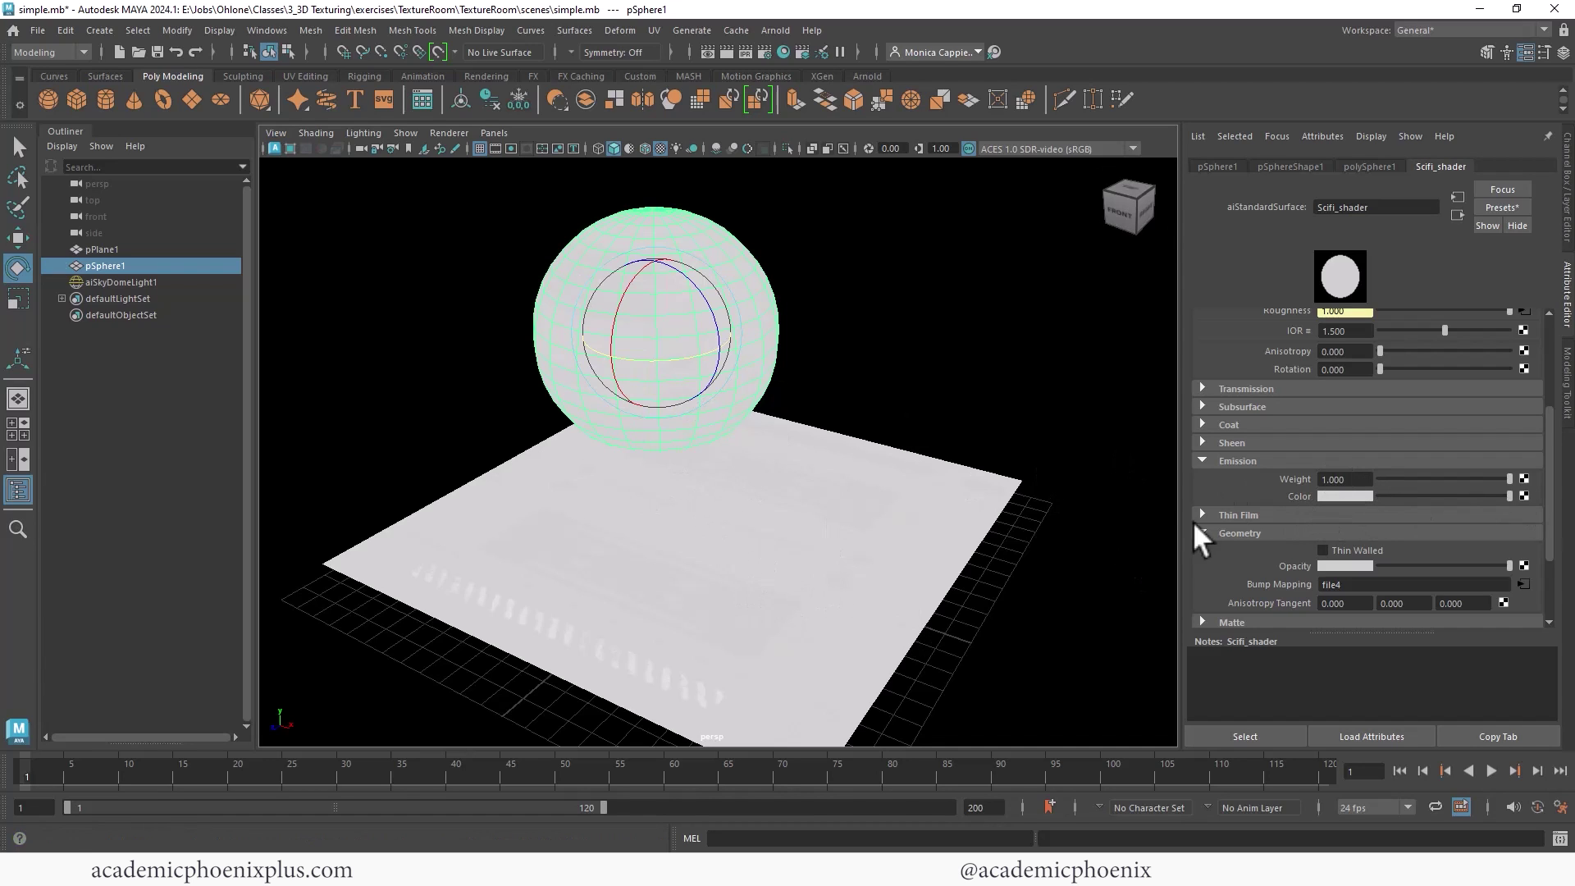
pyautogui.click(1524, 492)
# Load TexturesCom_SciFiPanels09_1K_emissive.tif from SciFi_Textures into the emission file texture, set to Raw
pyautogui.click(727, 225)
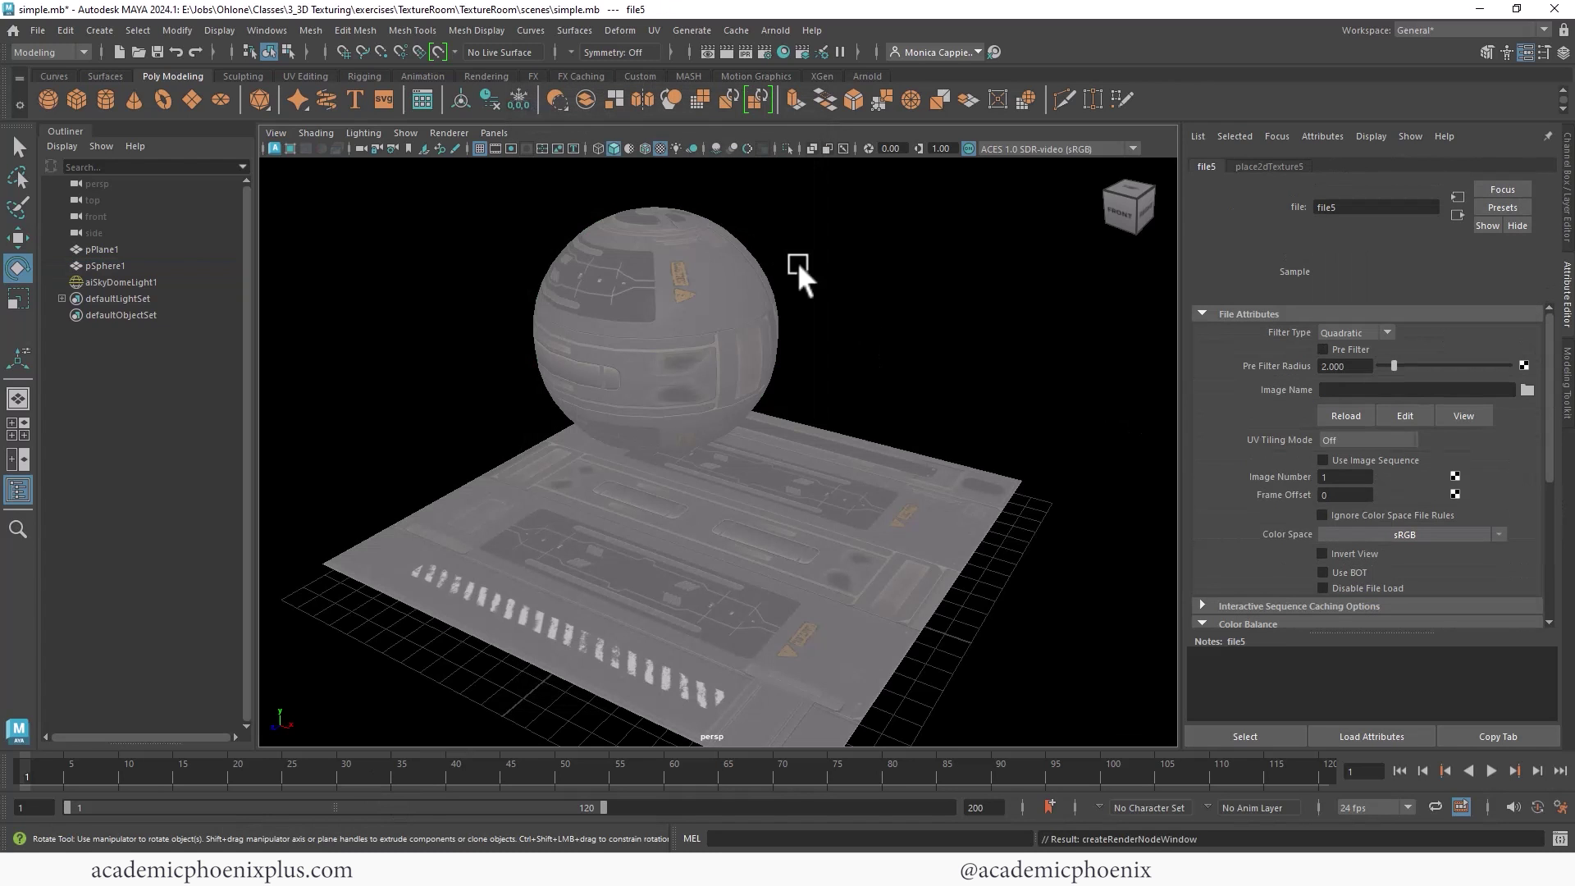
pyautogui.click(1524, 389)
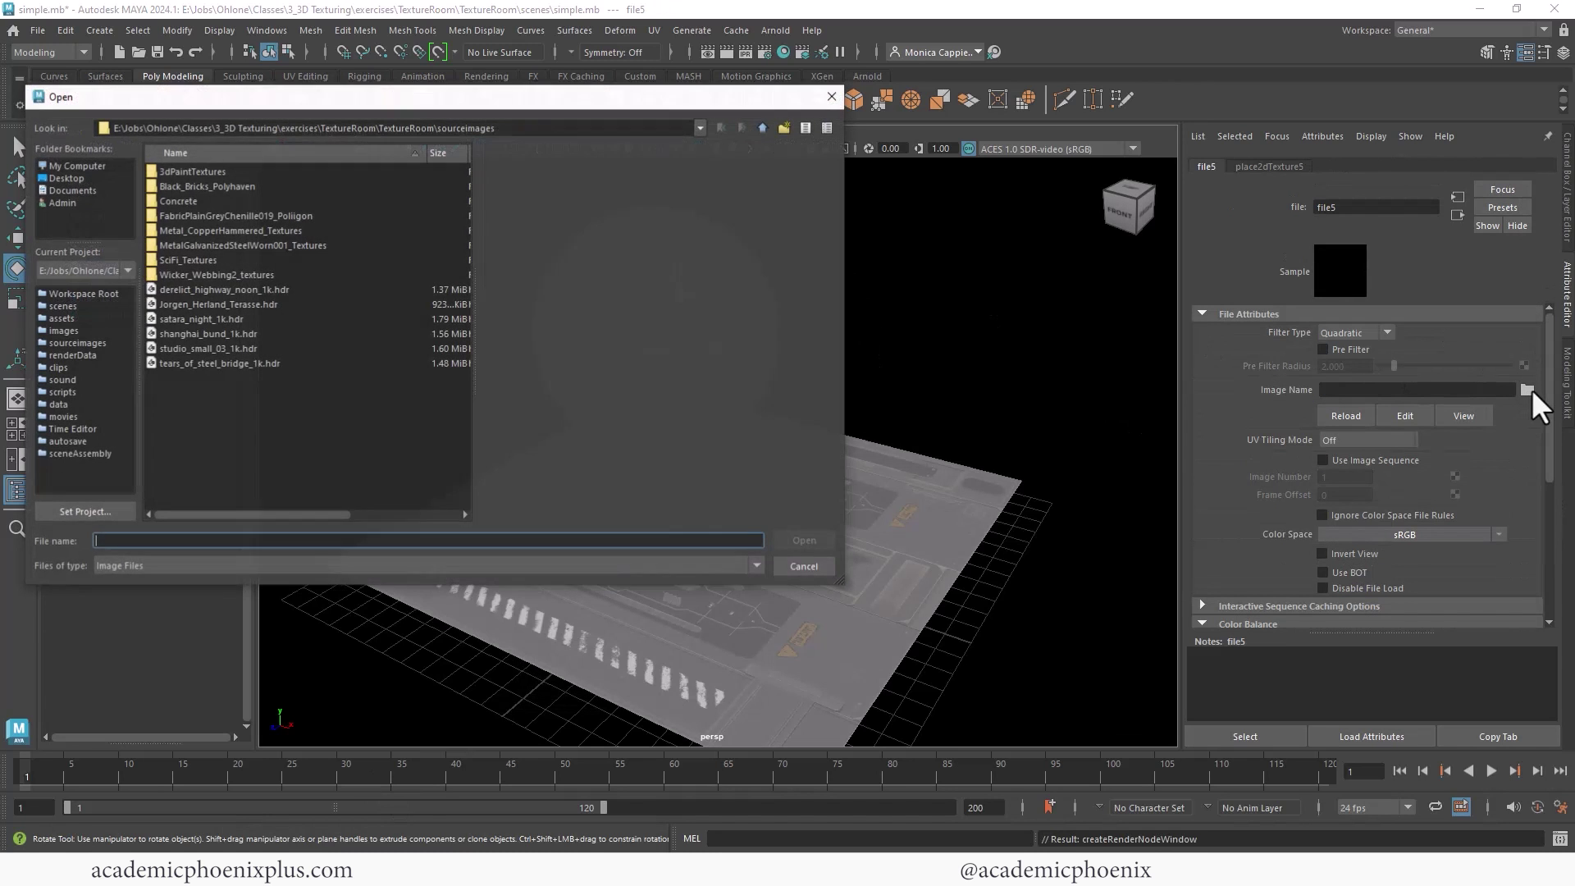
pyautogui.doubleClick(212, 260)
pyautogui.click(221, 262)
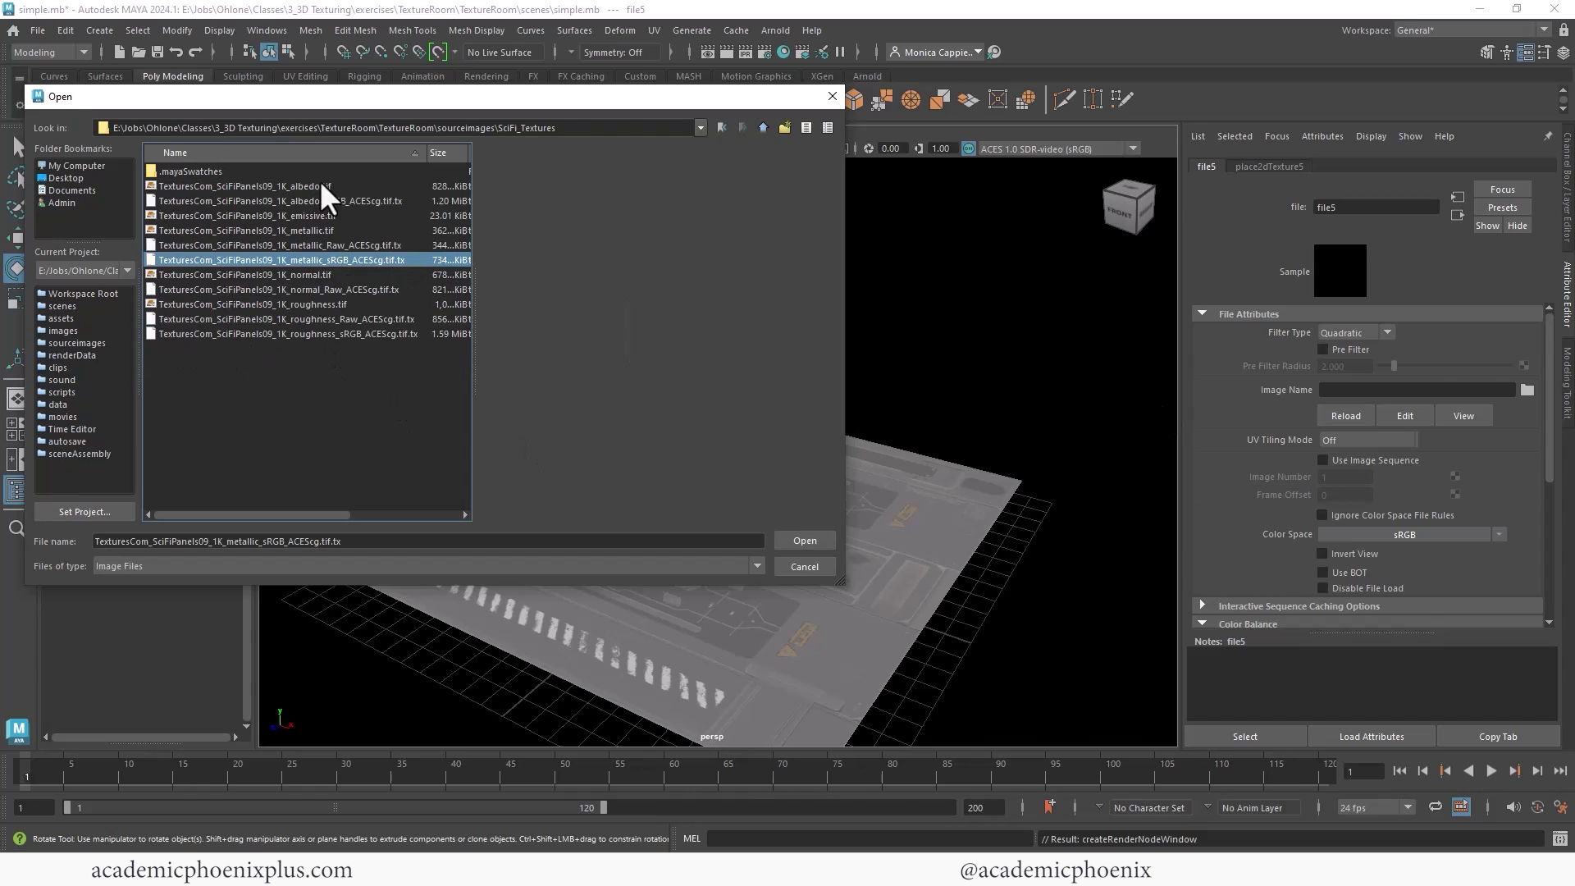
pyautogui.click(320, 215)
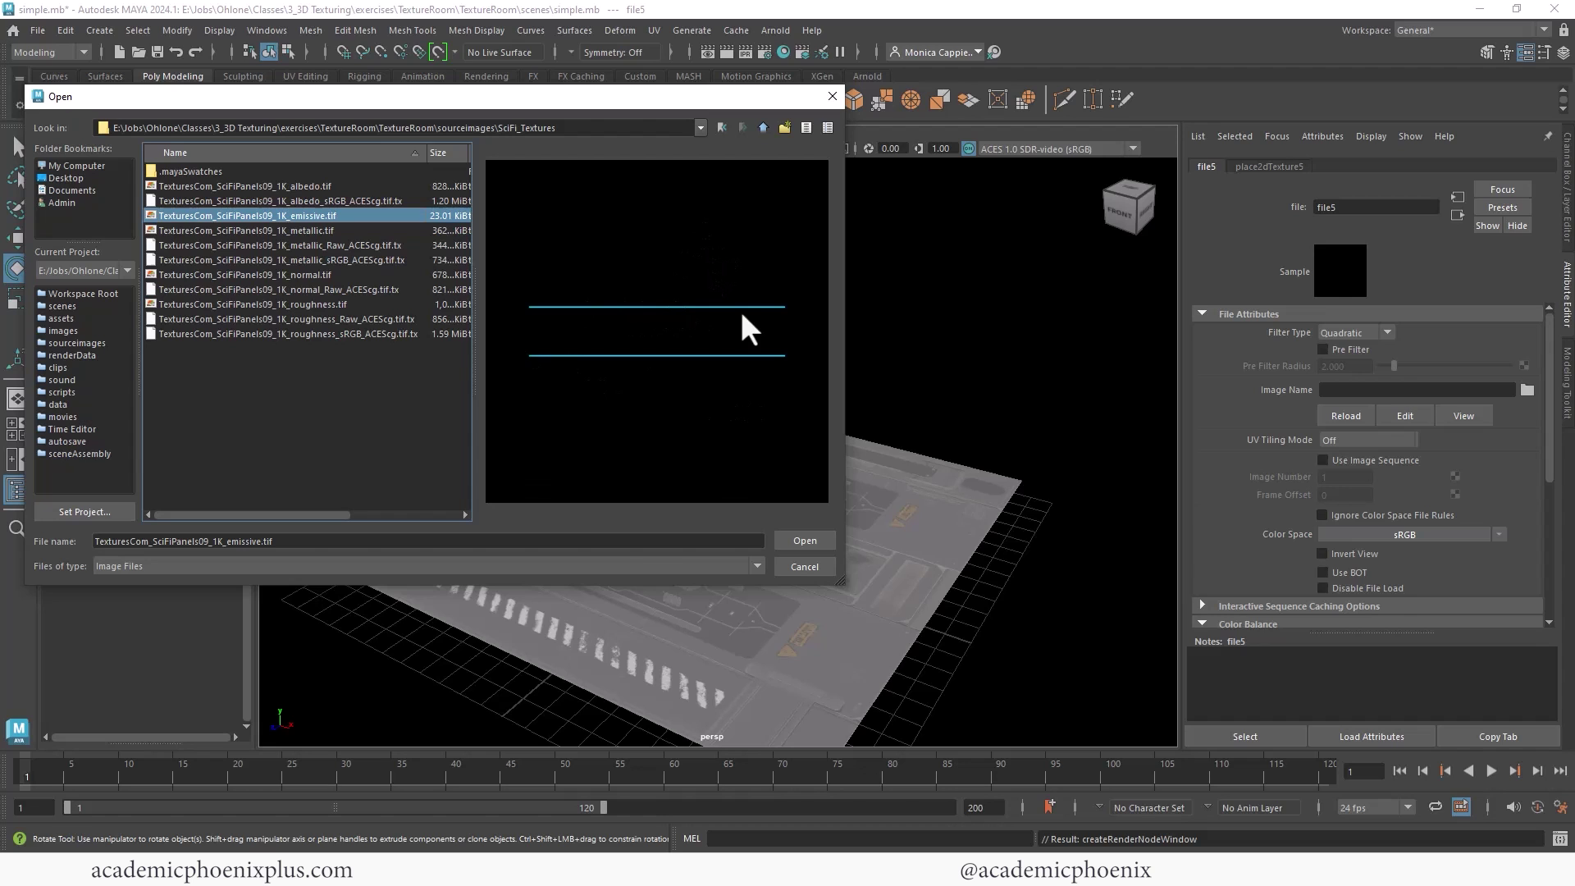
pyautogui.click(807, 540)
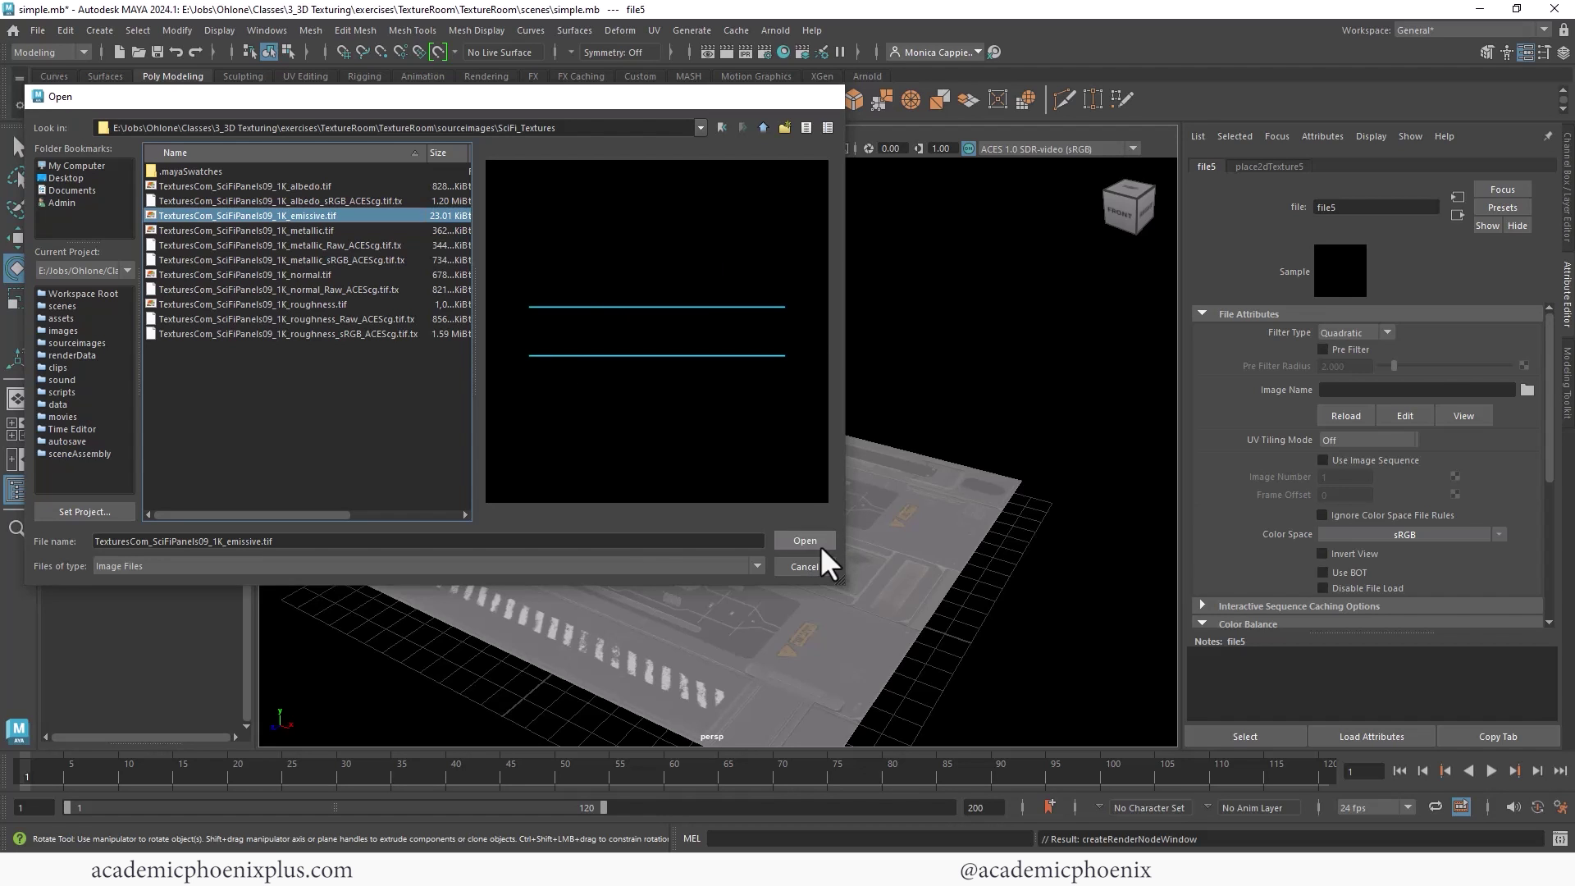
pyautogui.click(1500, 532)
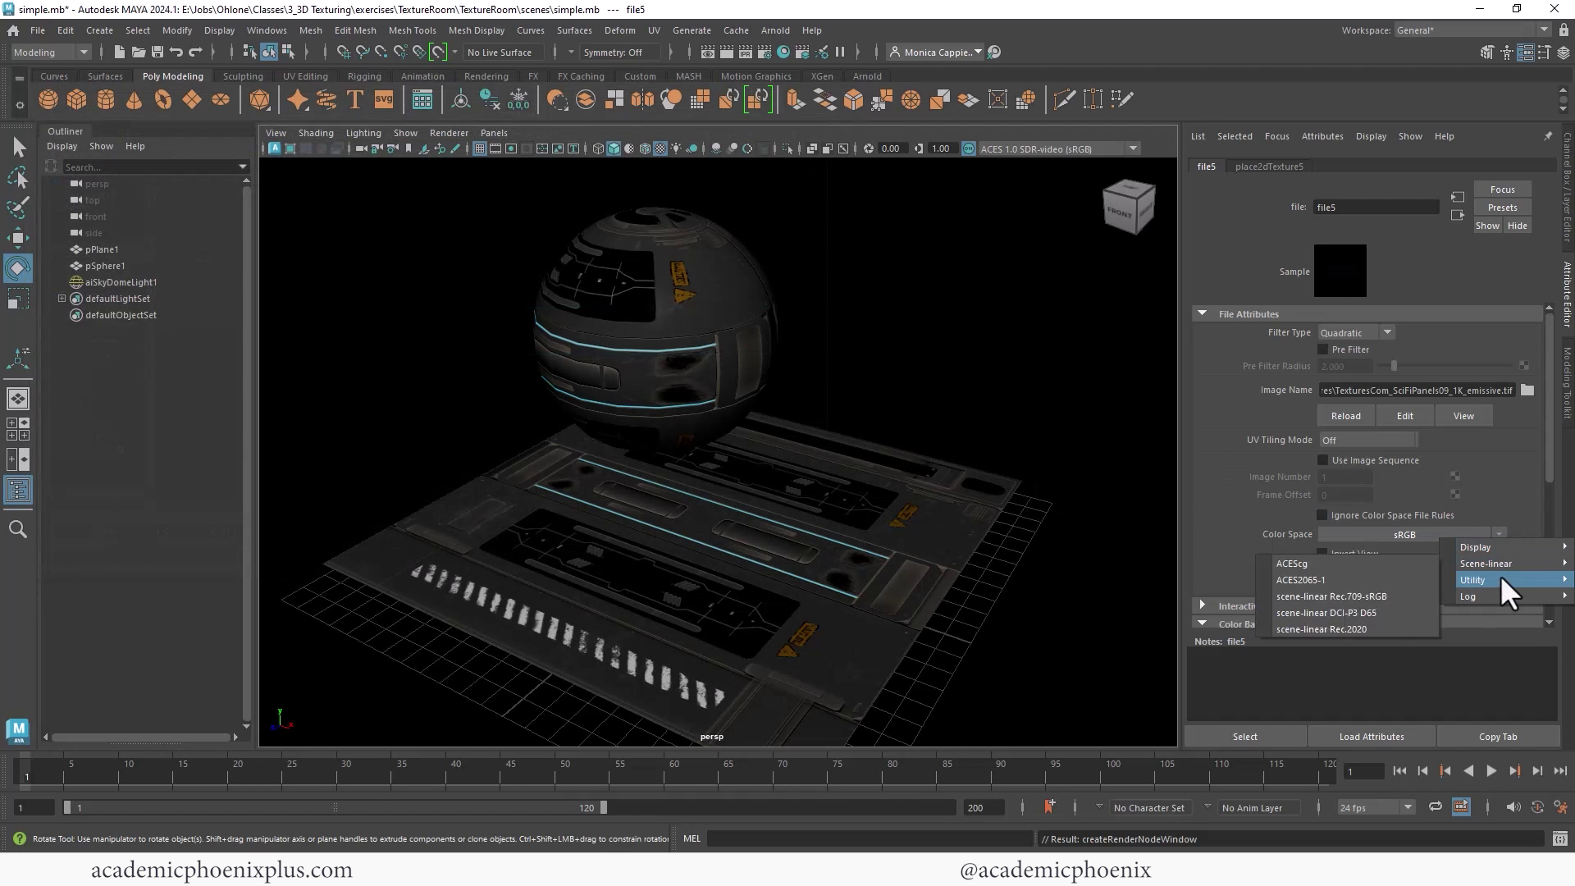
pyautogui.click(1421, 576)
pyautogui.moveTo(1549, 470); pyautogui.dragTo(1553, 492)
pyautogui.scroll(-3, 1538, 527)
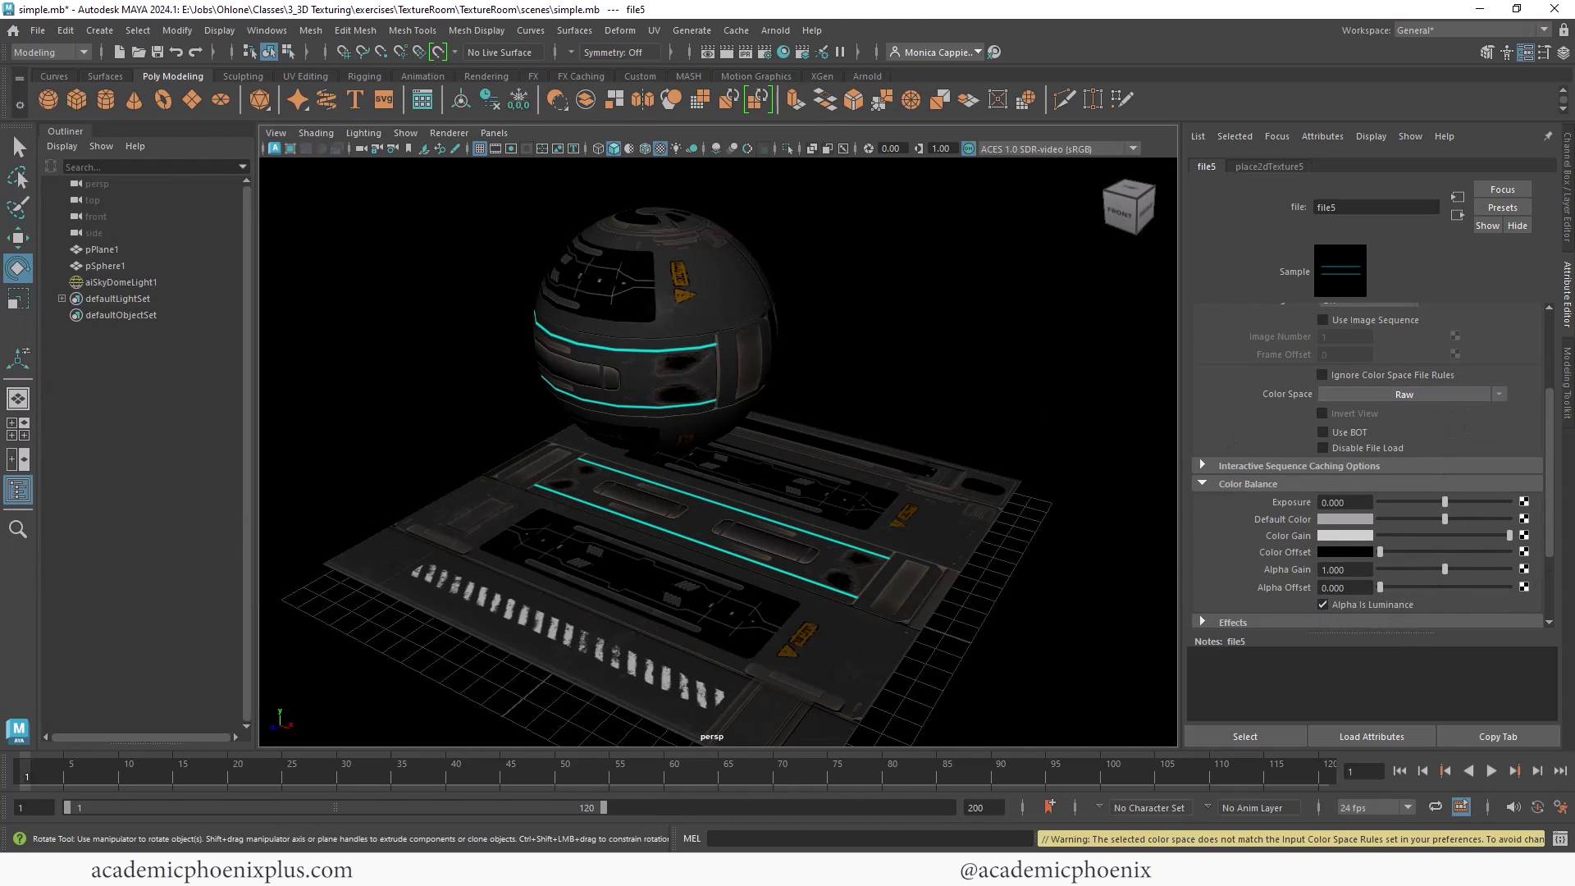
# Render the glowing emissive scene, close the albedo photo viewer, and store Snapshot_09
pyautogui.click(1457, 254)
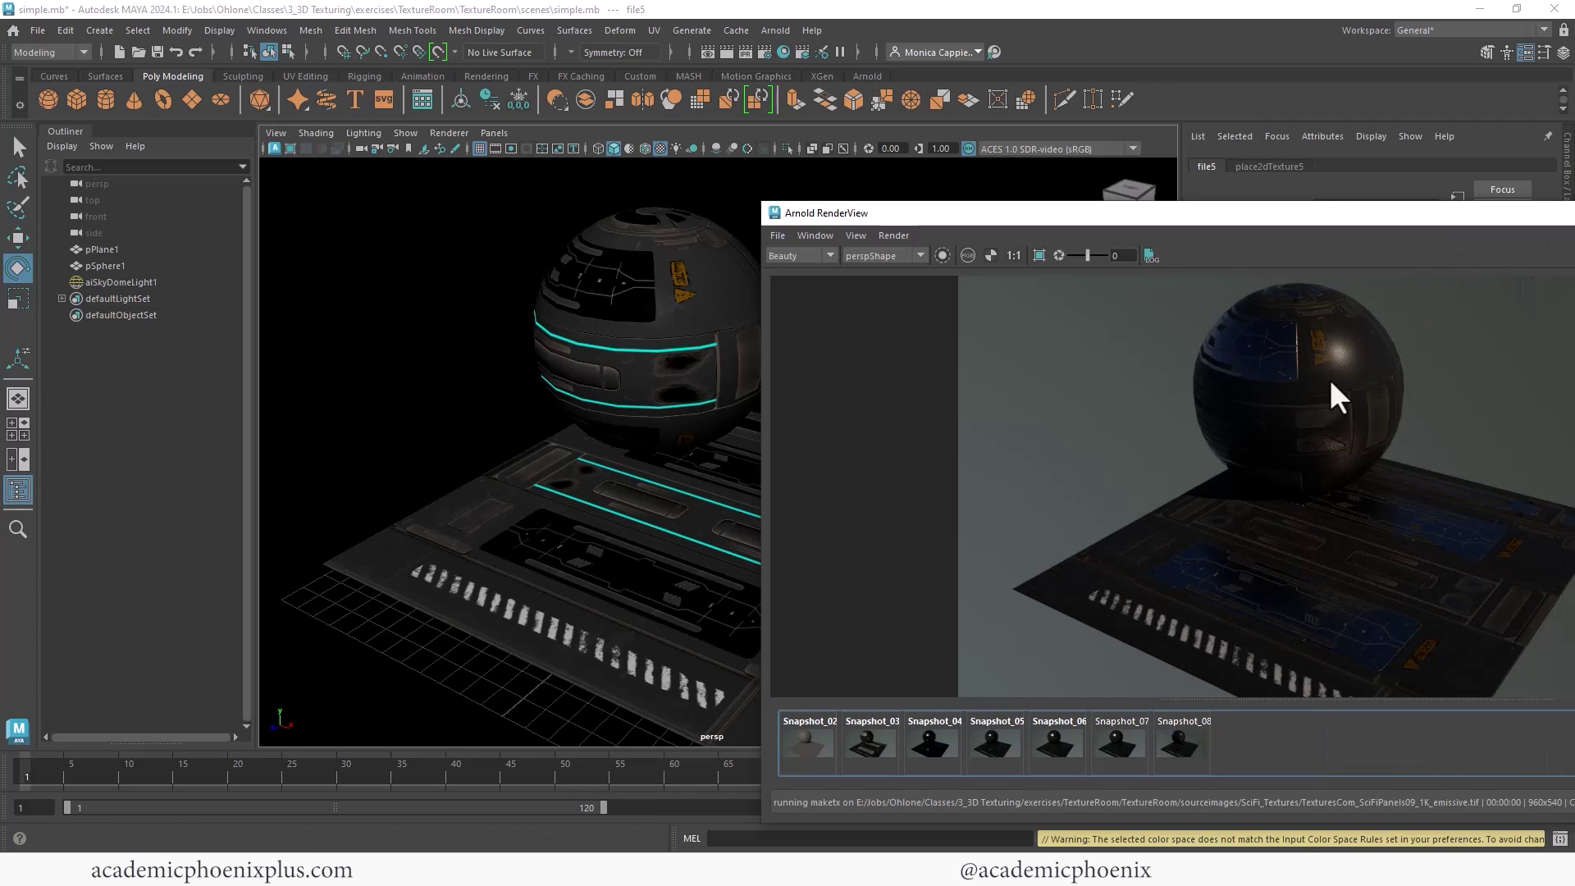
pyautogui.moveTo(1318, 213); pyautogui.dragTo(825, 204)
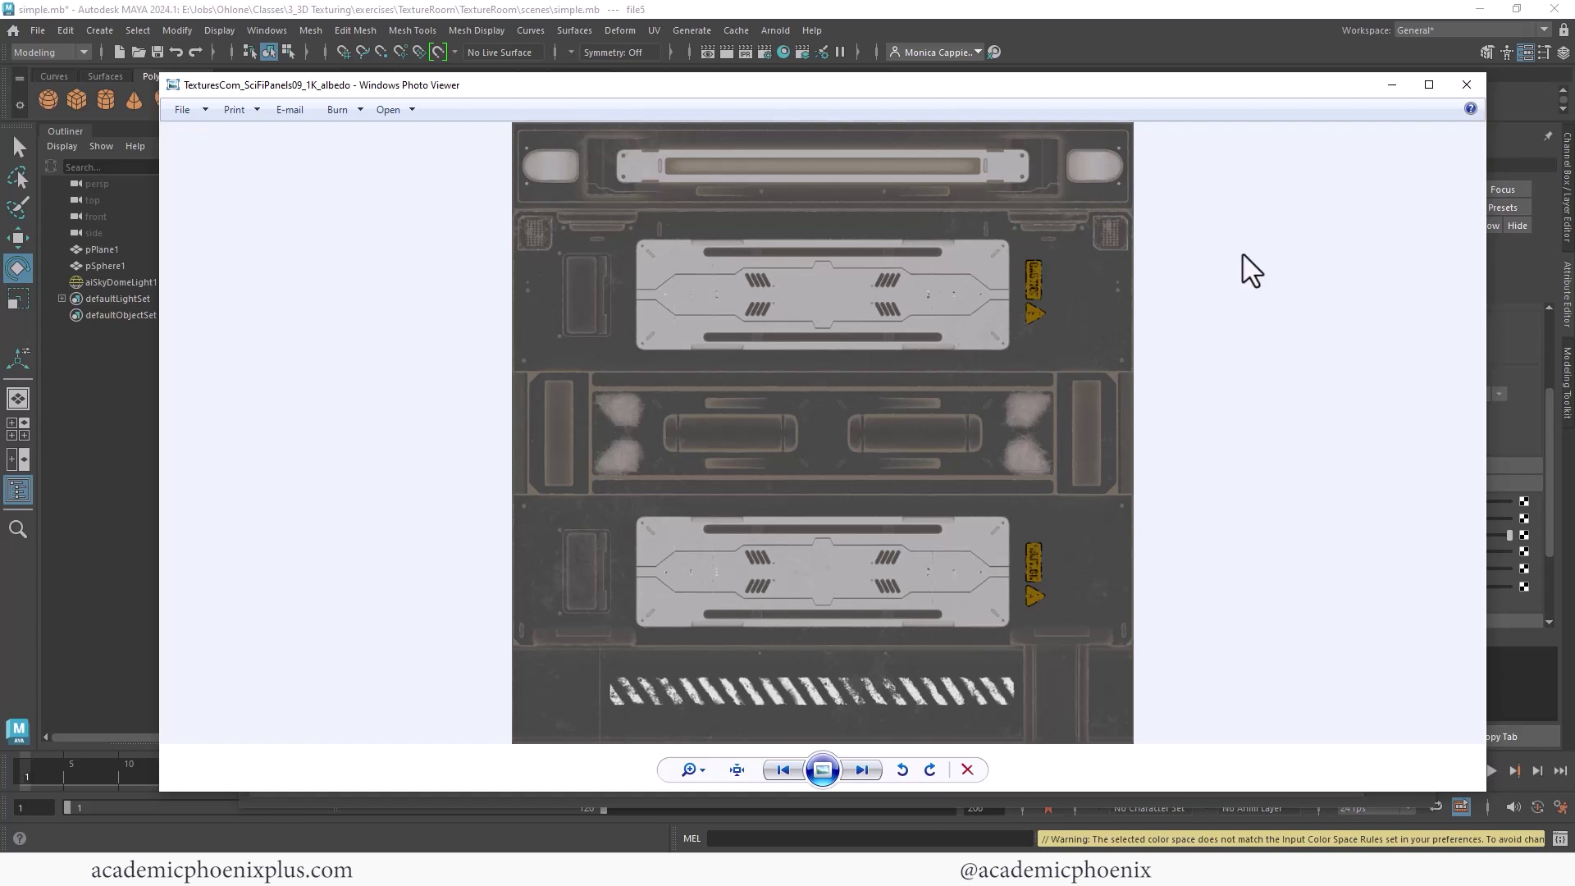
pyautogui.moveTo(1256, 98); pyautogui.dragTo(1177, 321)
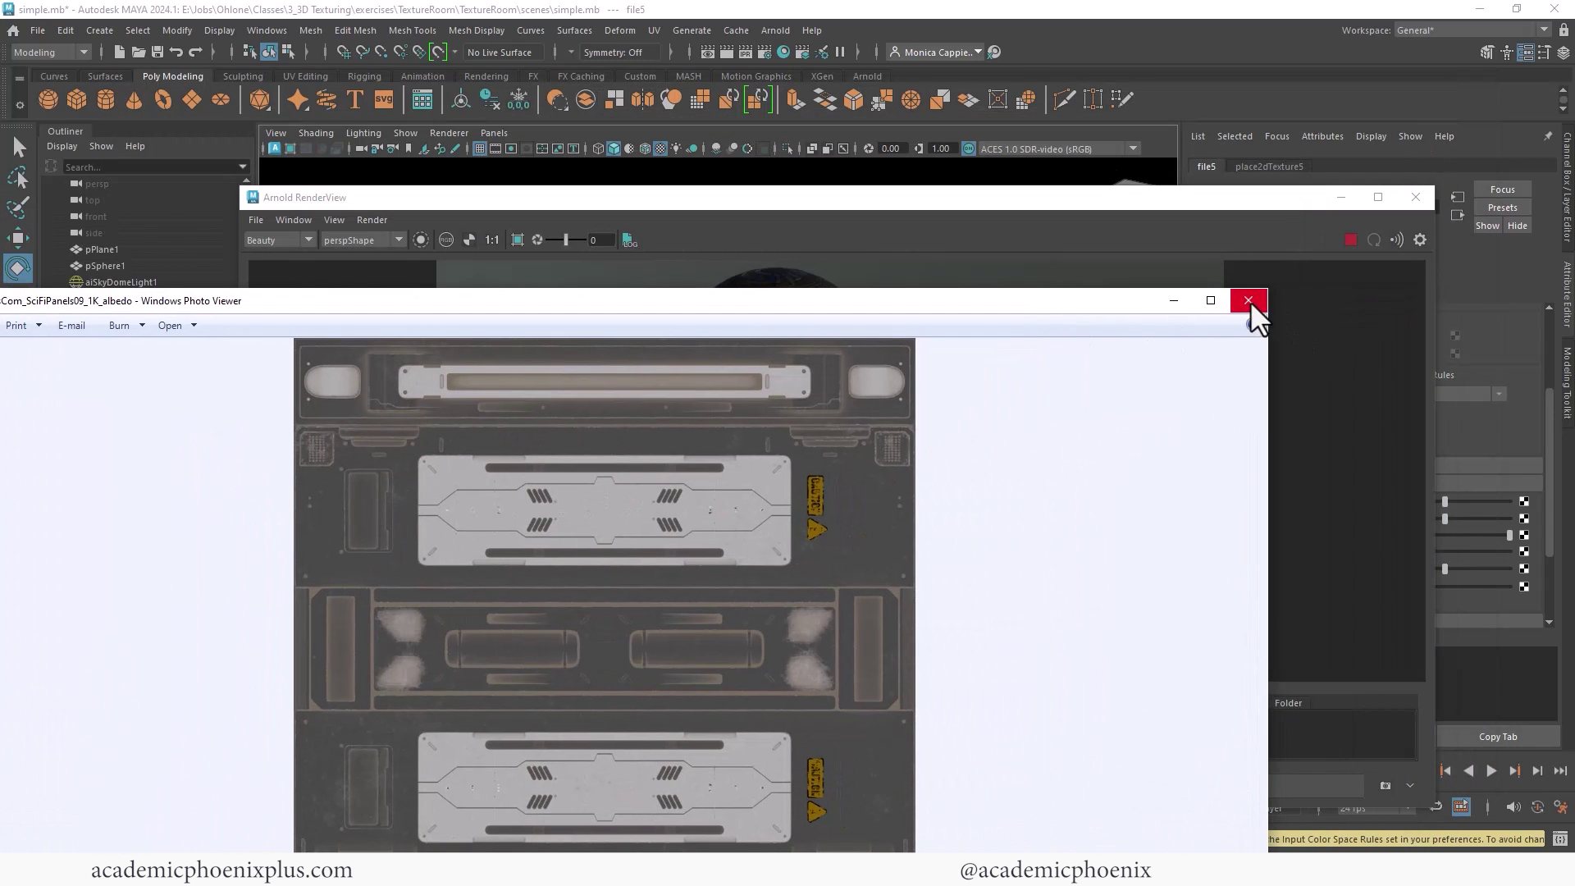
pyautogui.click(1248, 300)
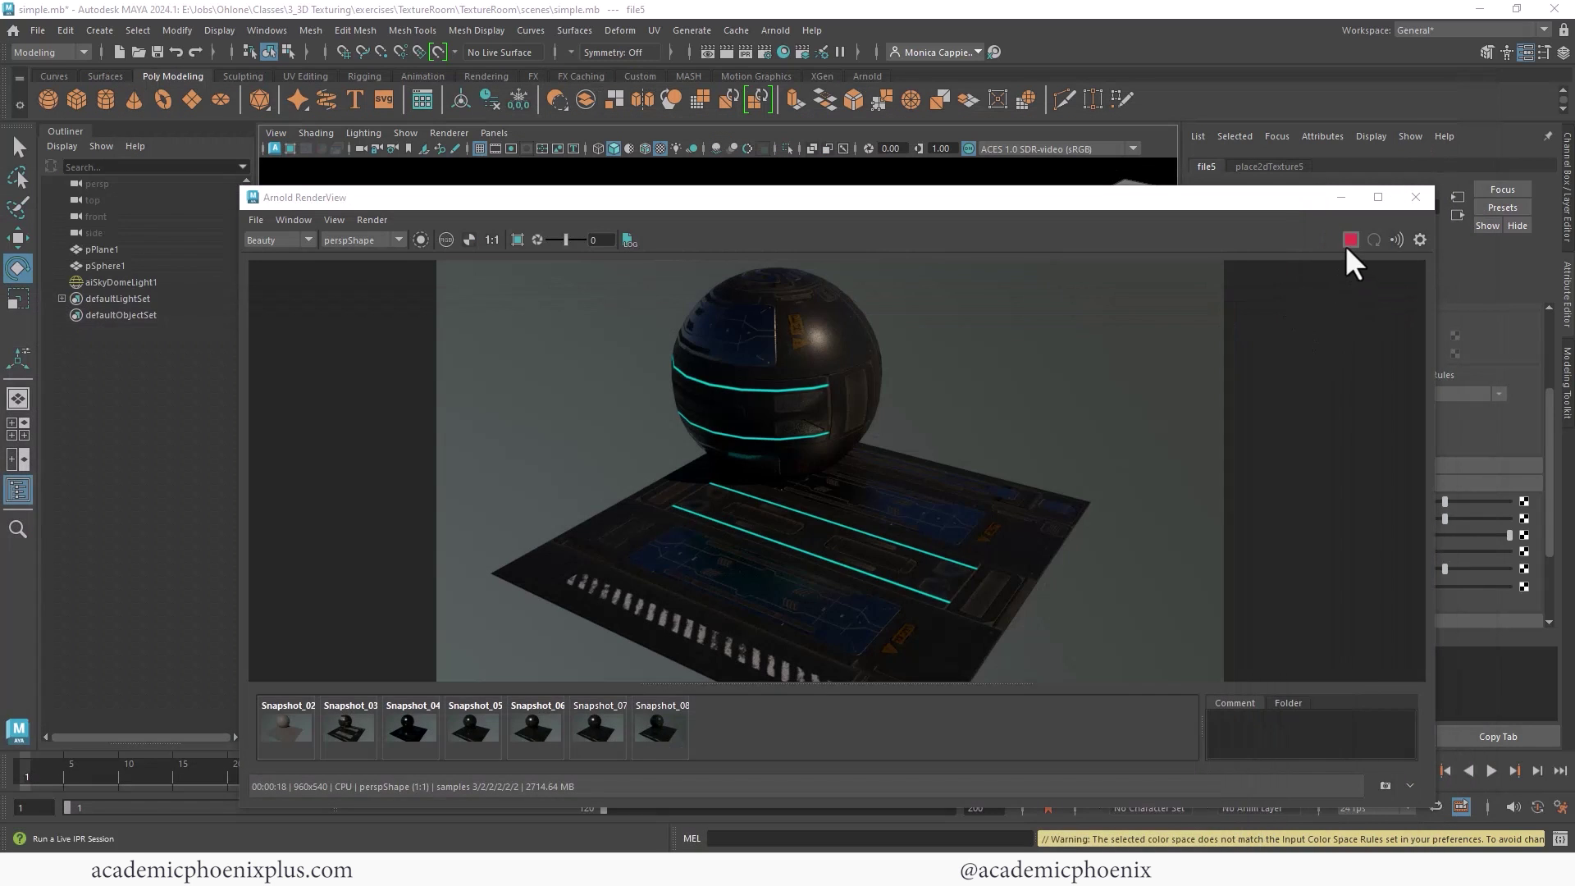
pyautogui.click(1387, 786)
# Set aiSkyDomeLight1's intensity to 1.5
pyautogui.click(1414, 198)
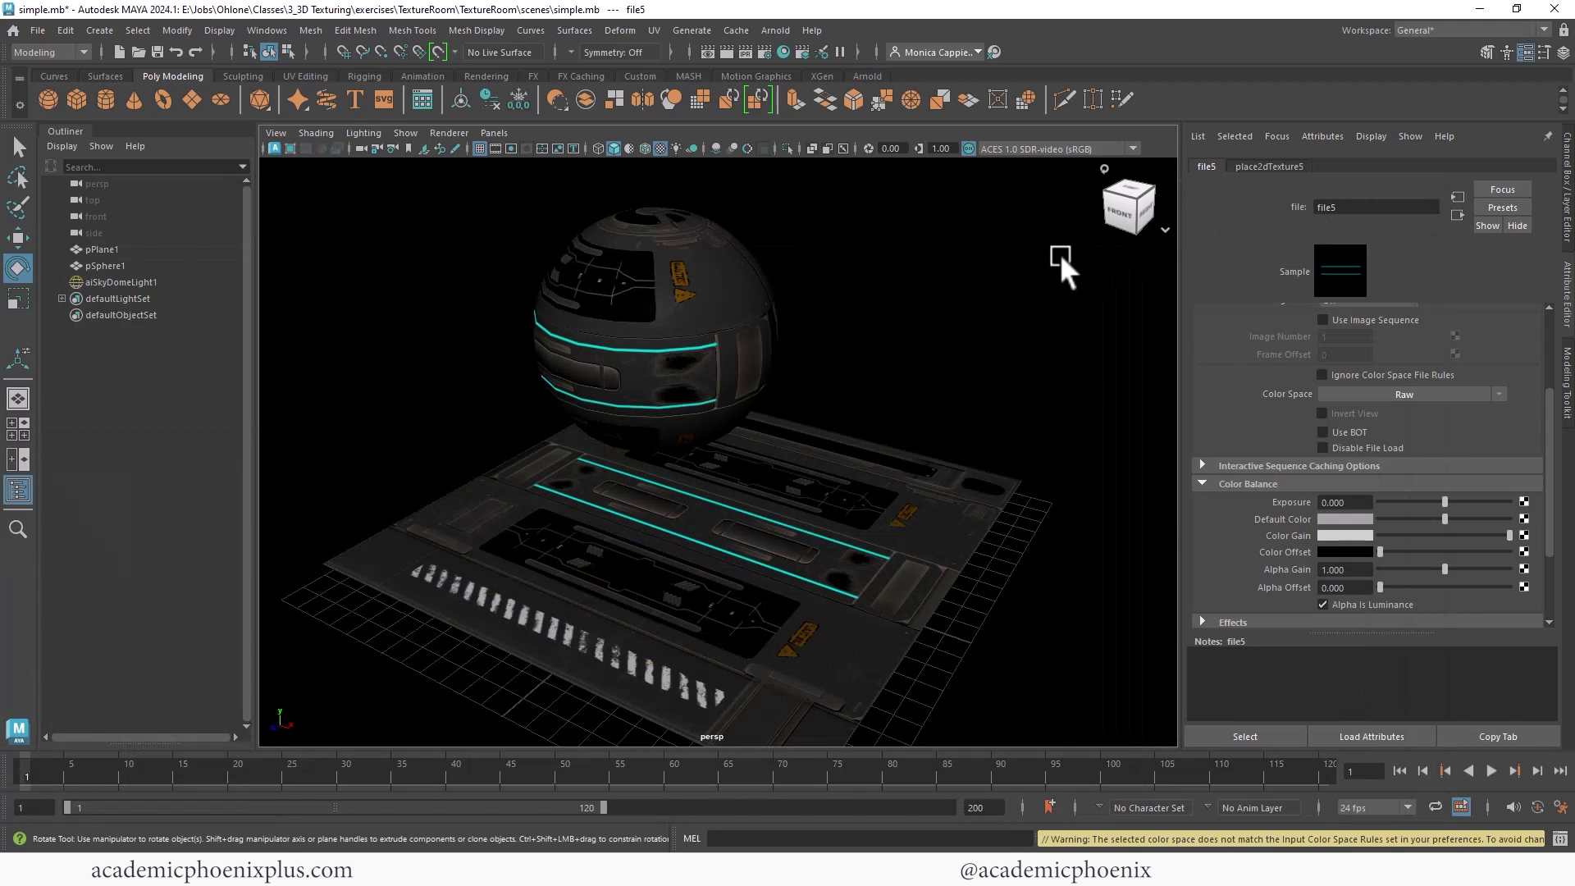
pyautogui.click(1060, 253)
pyautogui.doubleClick(1352, 355)
pyautogui.write('10')
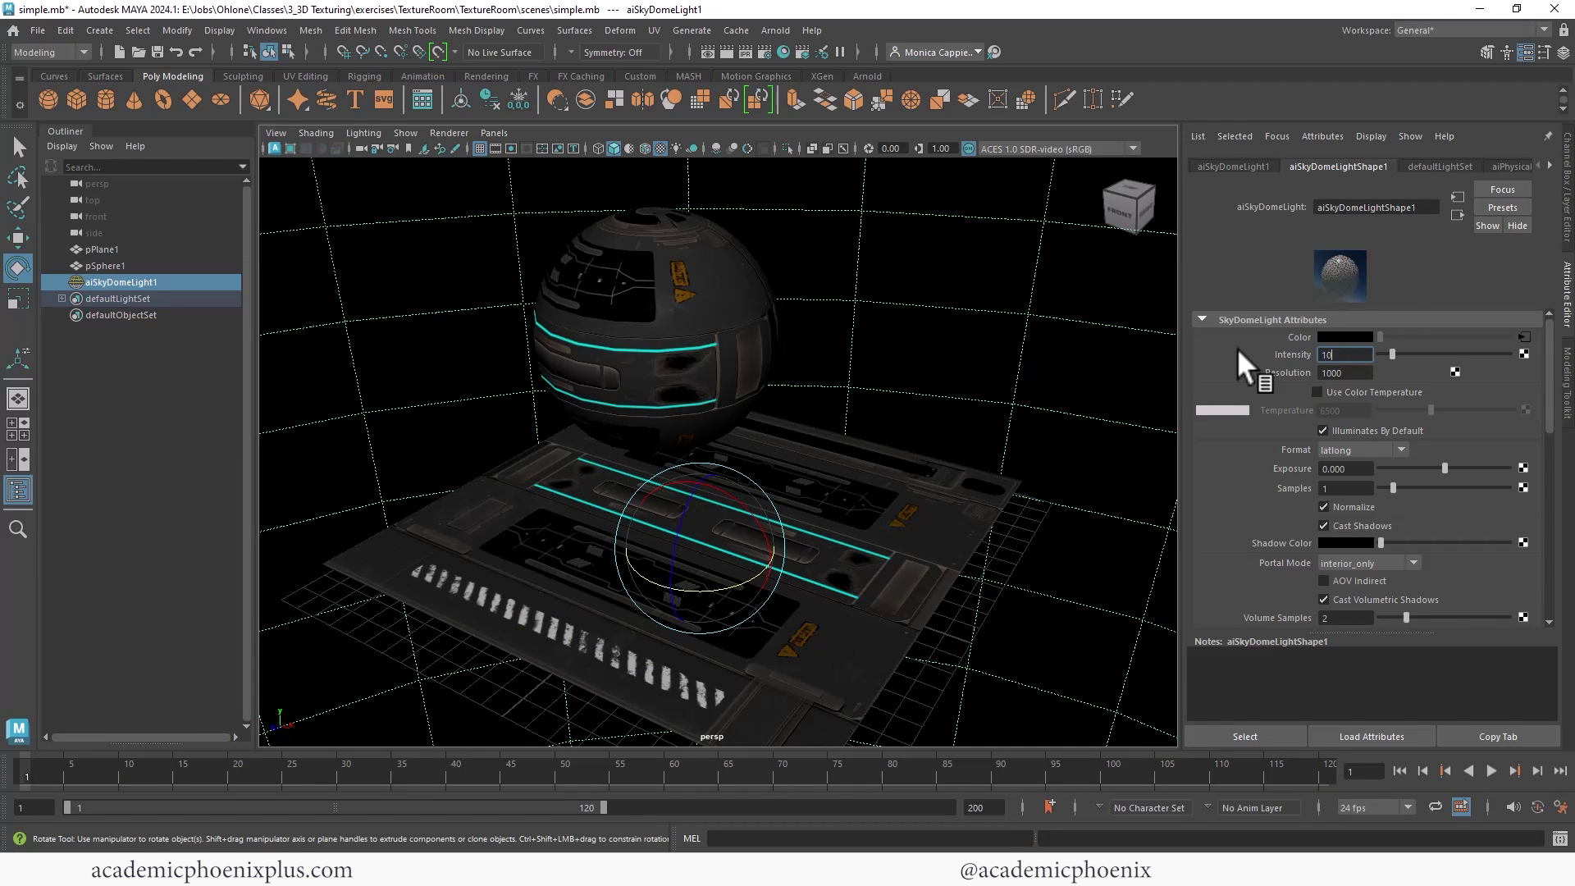
pyautogui.write('.5')
pyautogui.write('0')
pyautogui.press('Return')
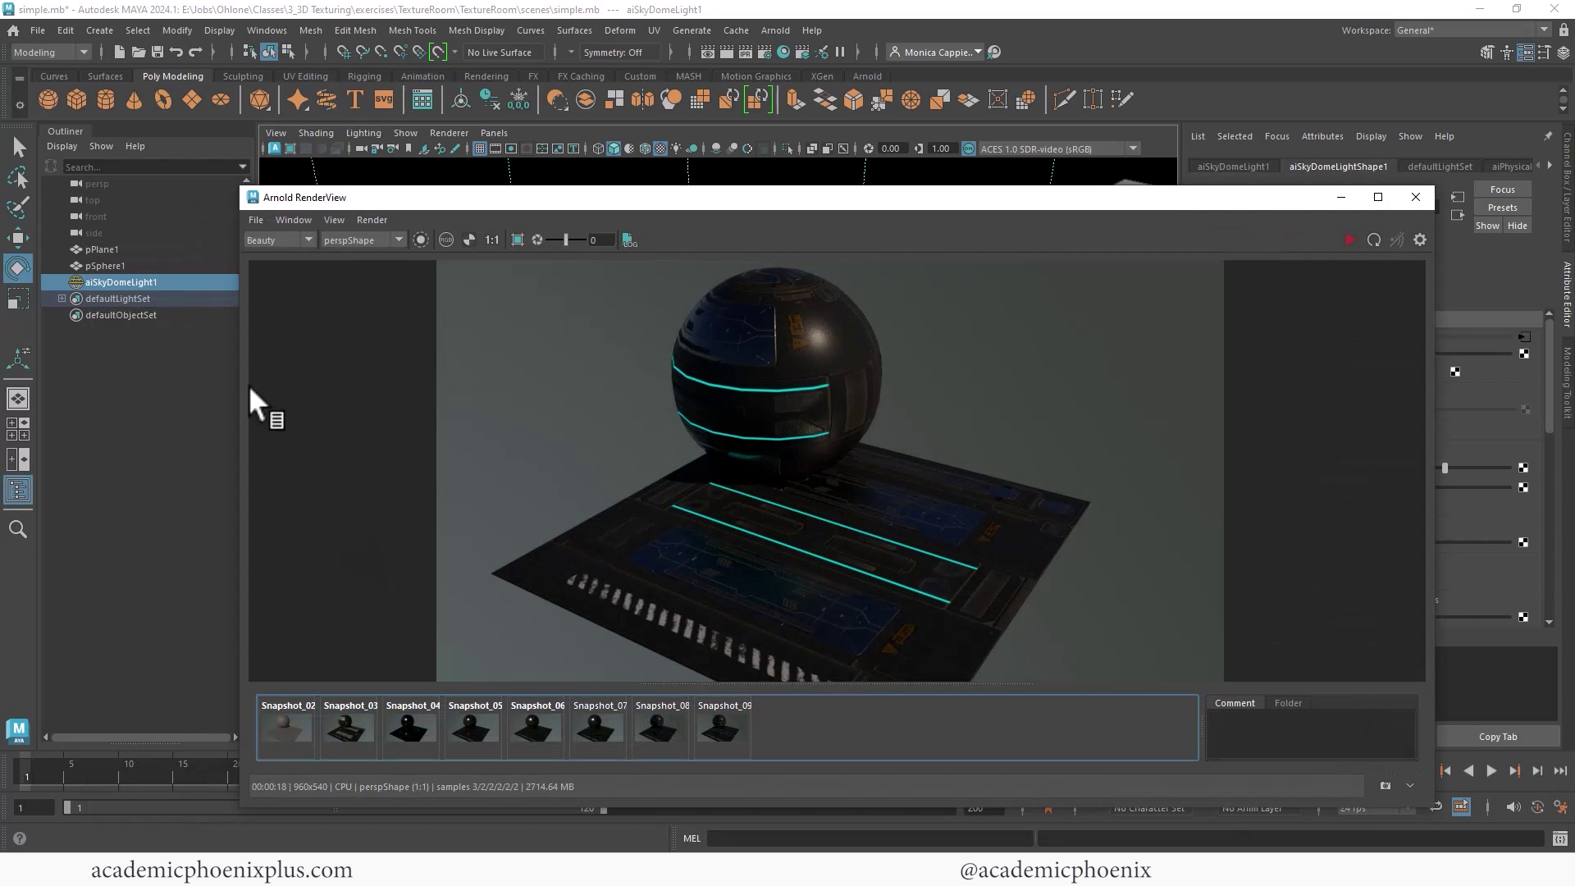
# Re-render live and toggle Snapshot_09 to compare it with the new result
pyautogui.click(1350, 240)
pyautogui.click(727, 725)
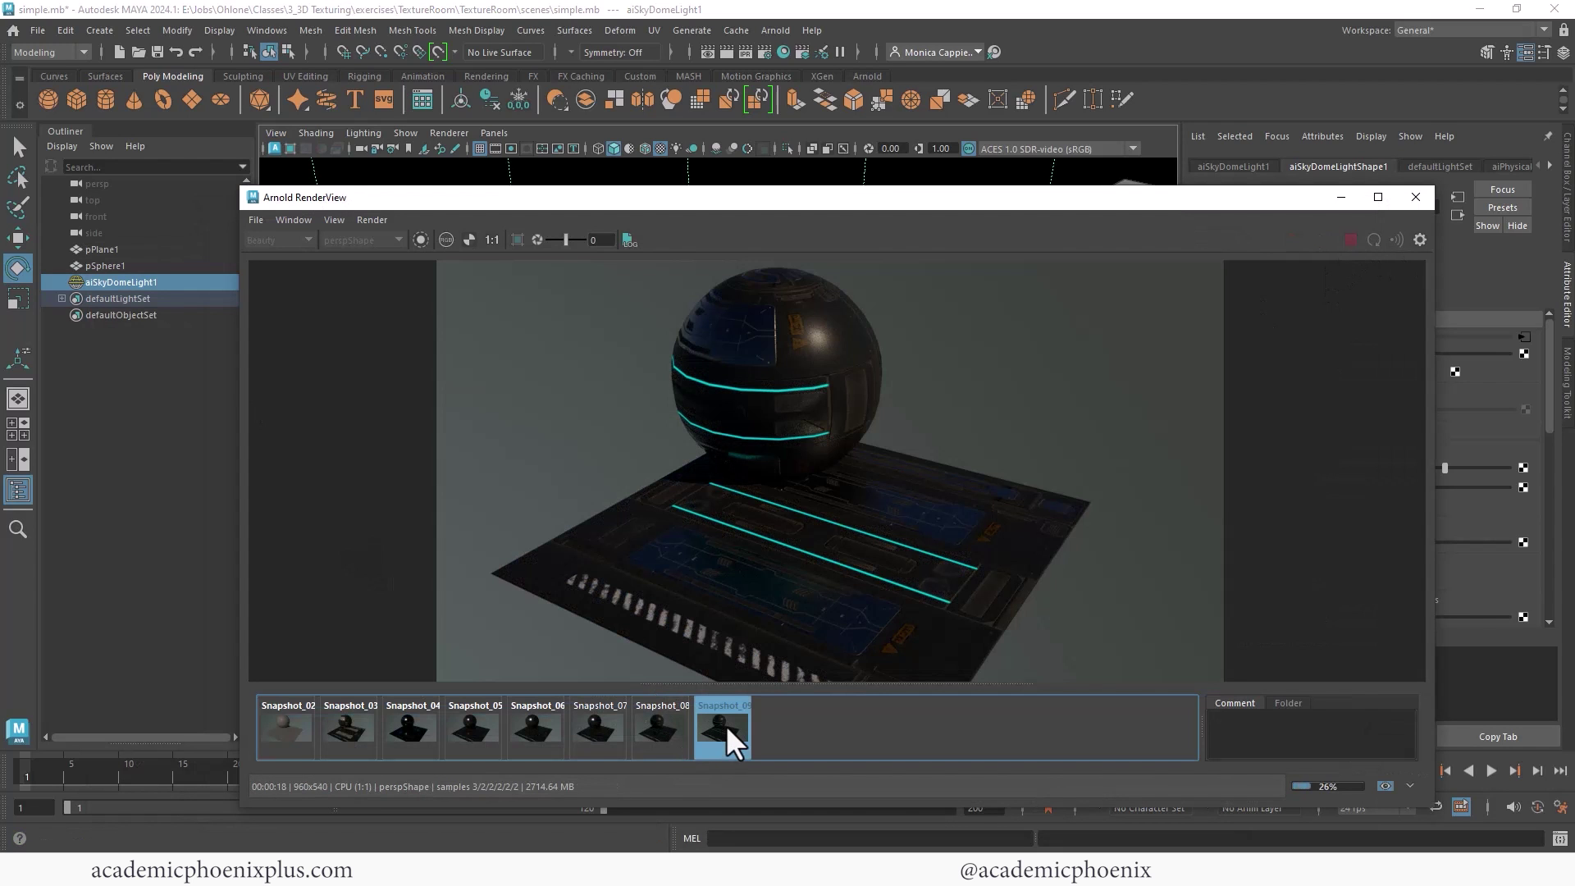
pyautogui.click(725, 727)
pyautogui.click(724, 727)
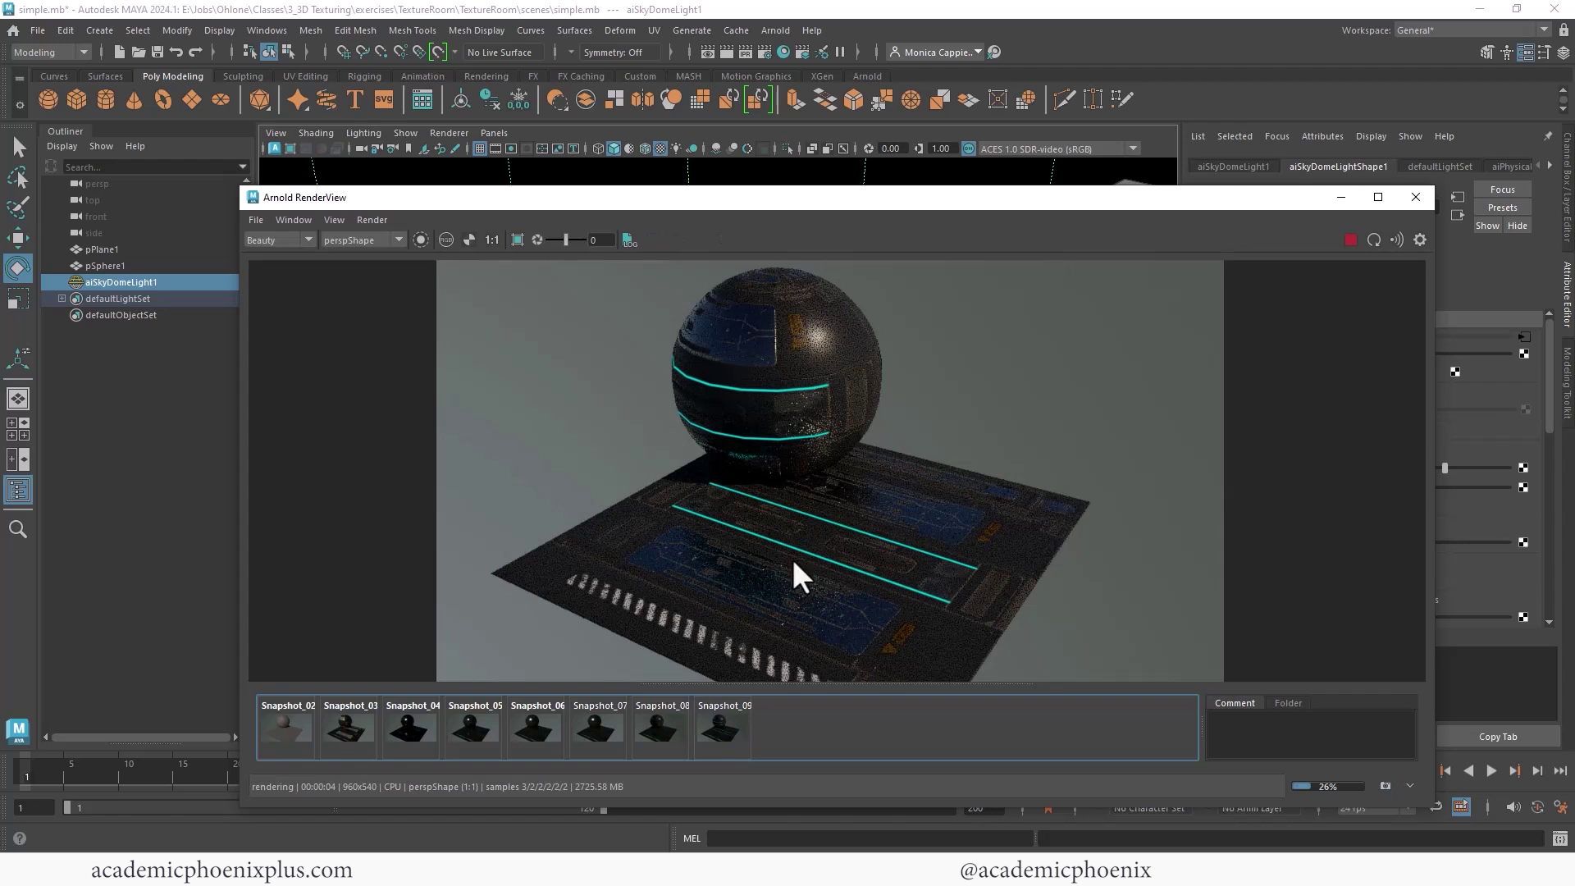
# Set the colour space of file1, the sphere's Scifi_shader texture, to Raw
pyautogui.click(1339, 198)
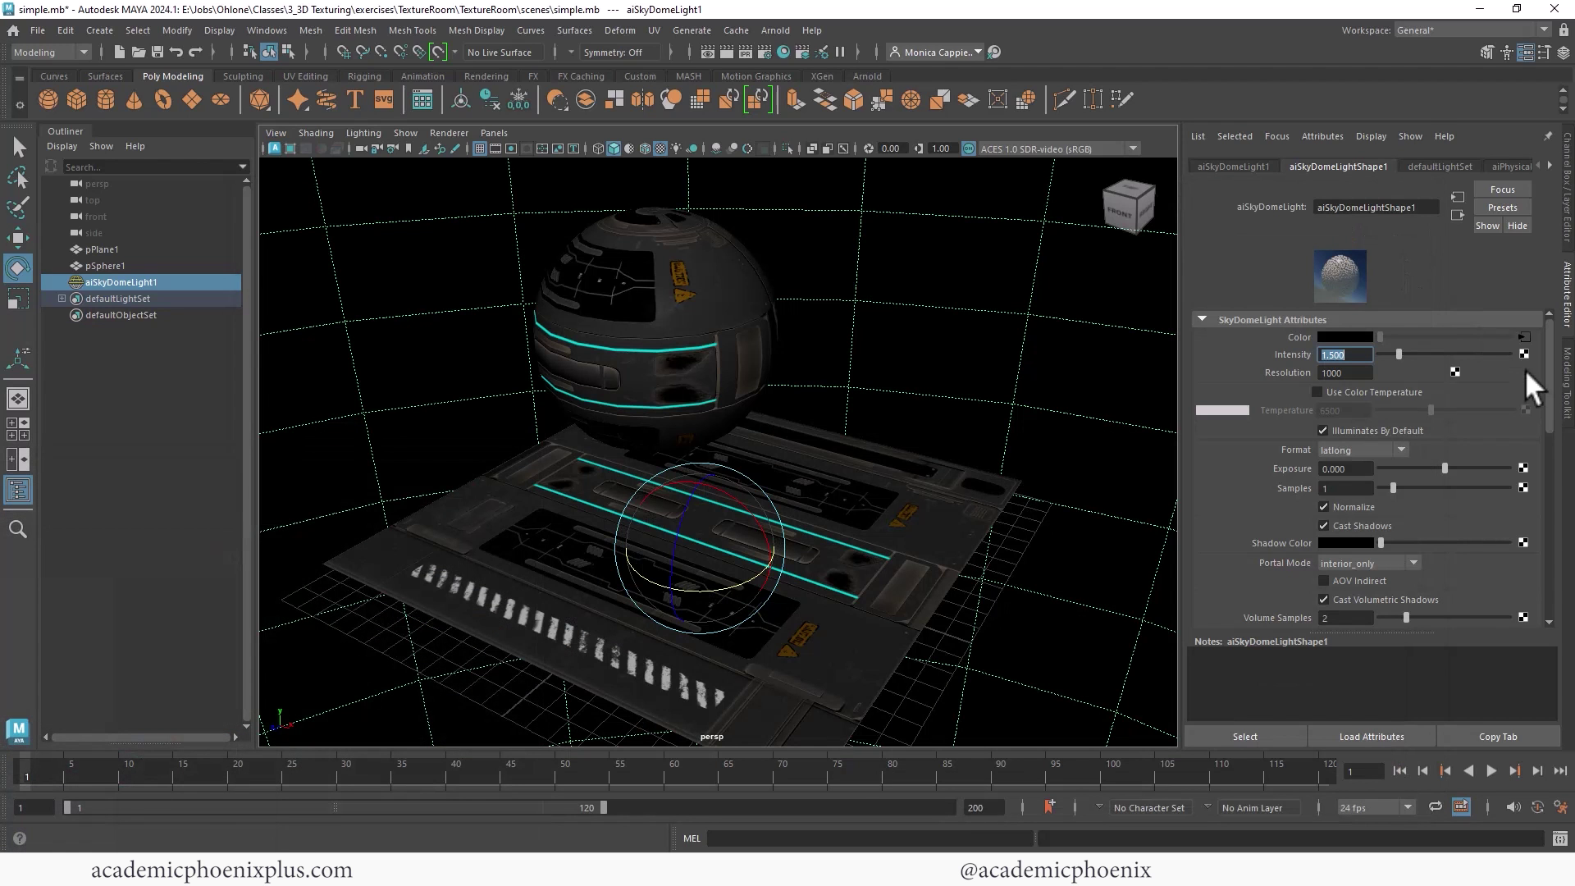
pyautogui.click(766, 376)
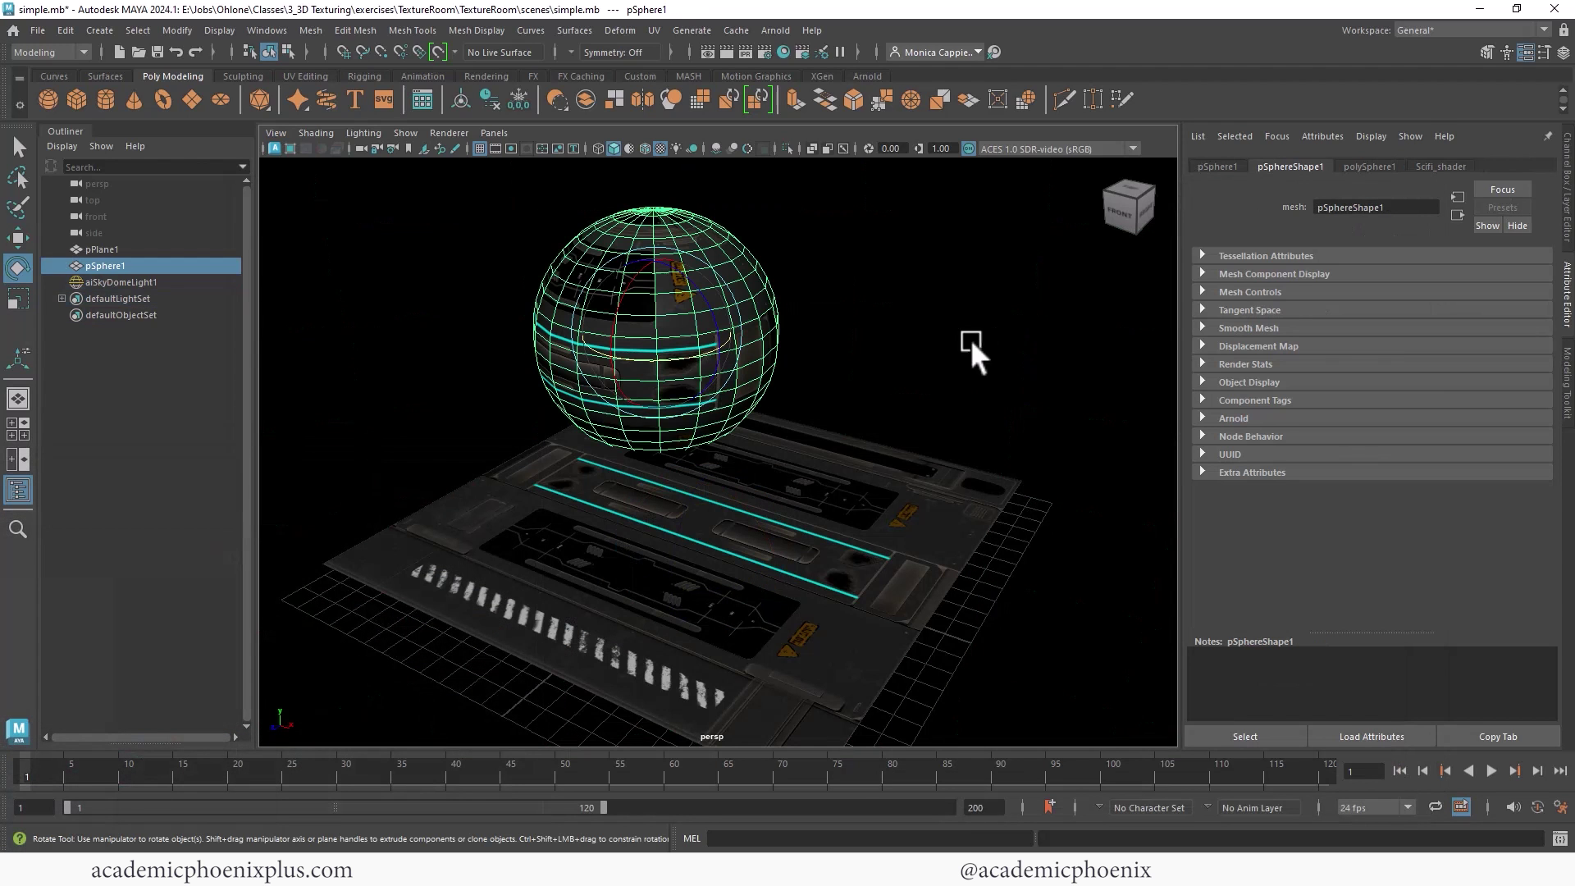
pyautogui.click(1436, 165)
pyautogui.scroll(3, 1544, 358)
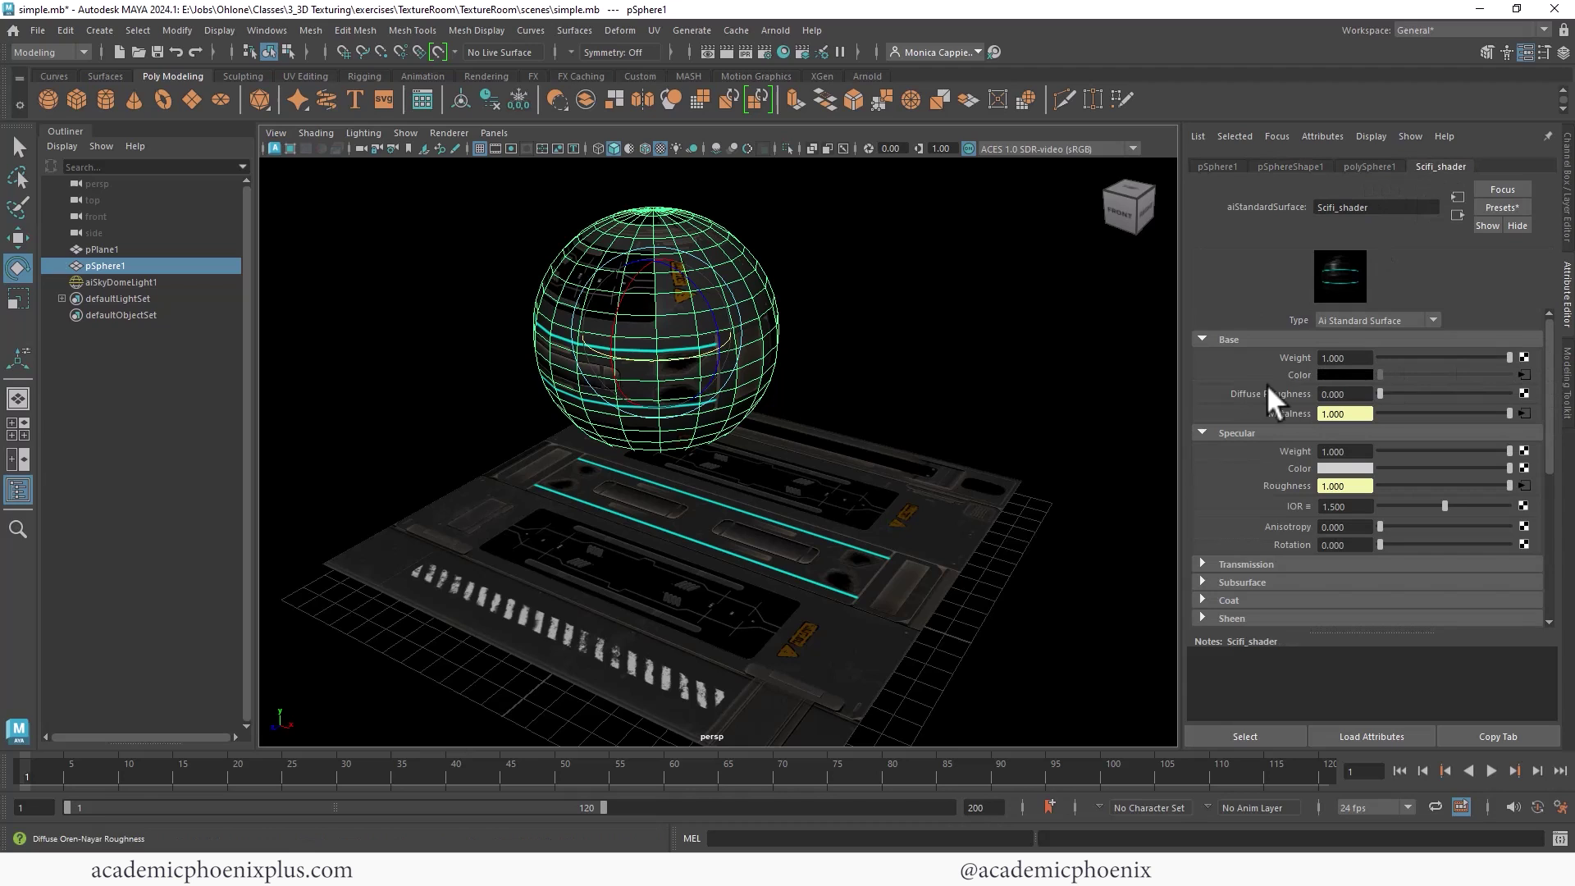
pyautogui.click(1524, 373)
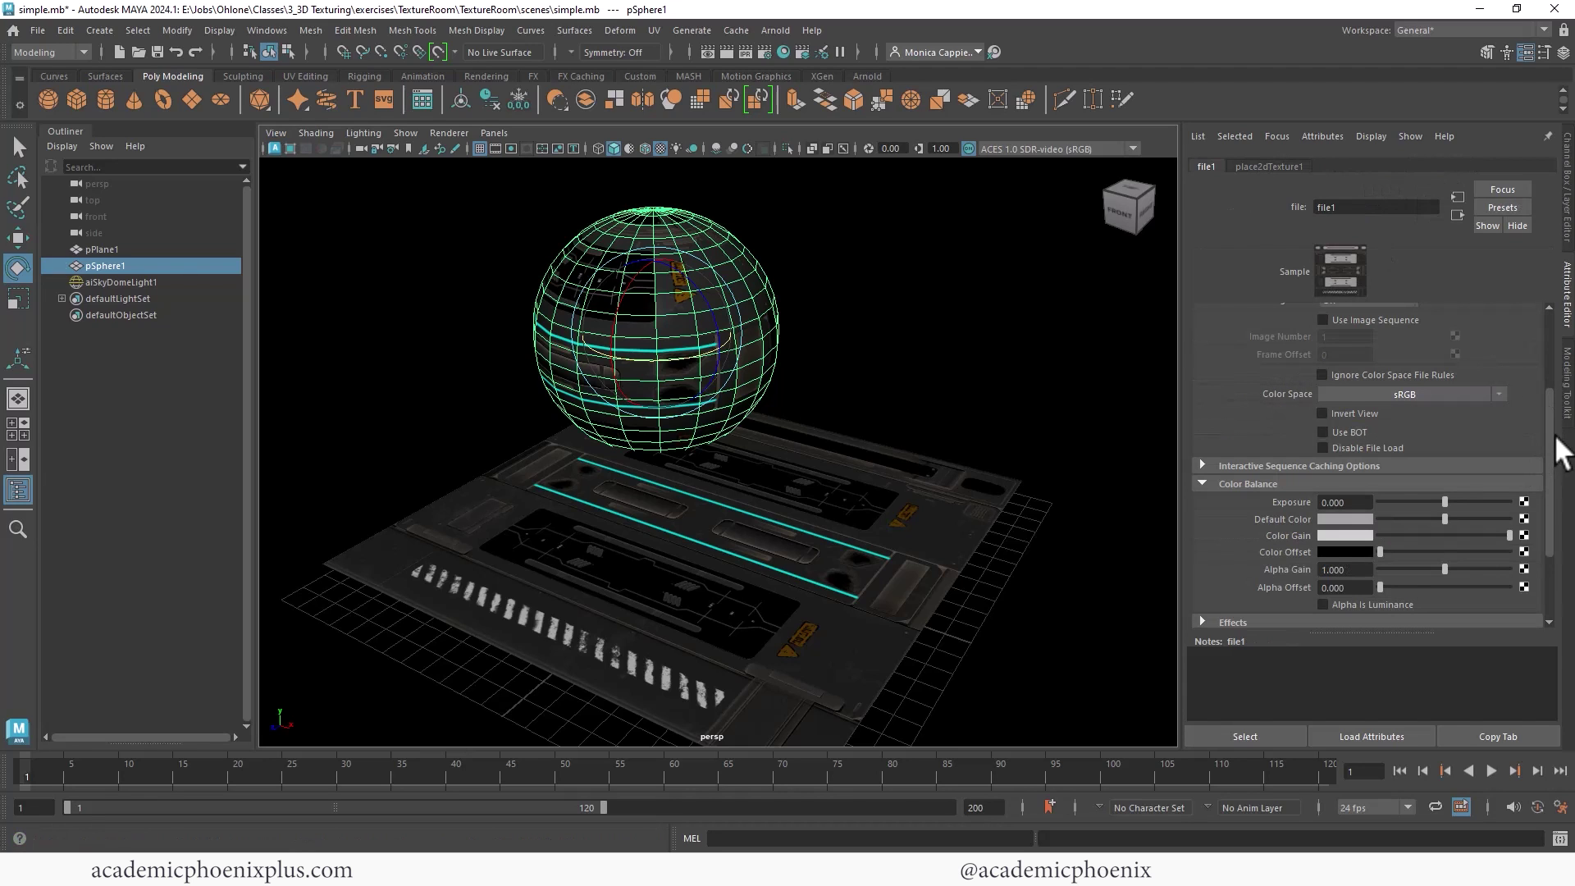
pyautogui.moveTo(1555, 435); pyautogui.dragTo(1552, 412)
pyautogui.click(1498, 430)
pyautogui.moveTo(1482, 475)
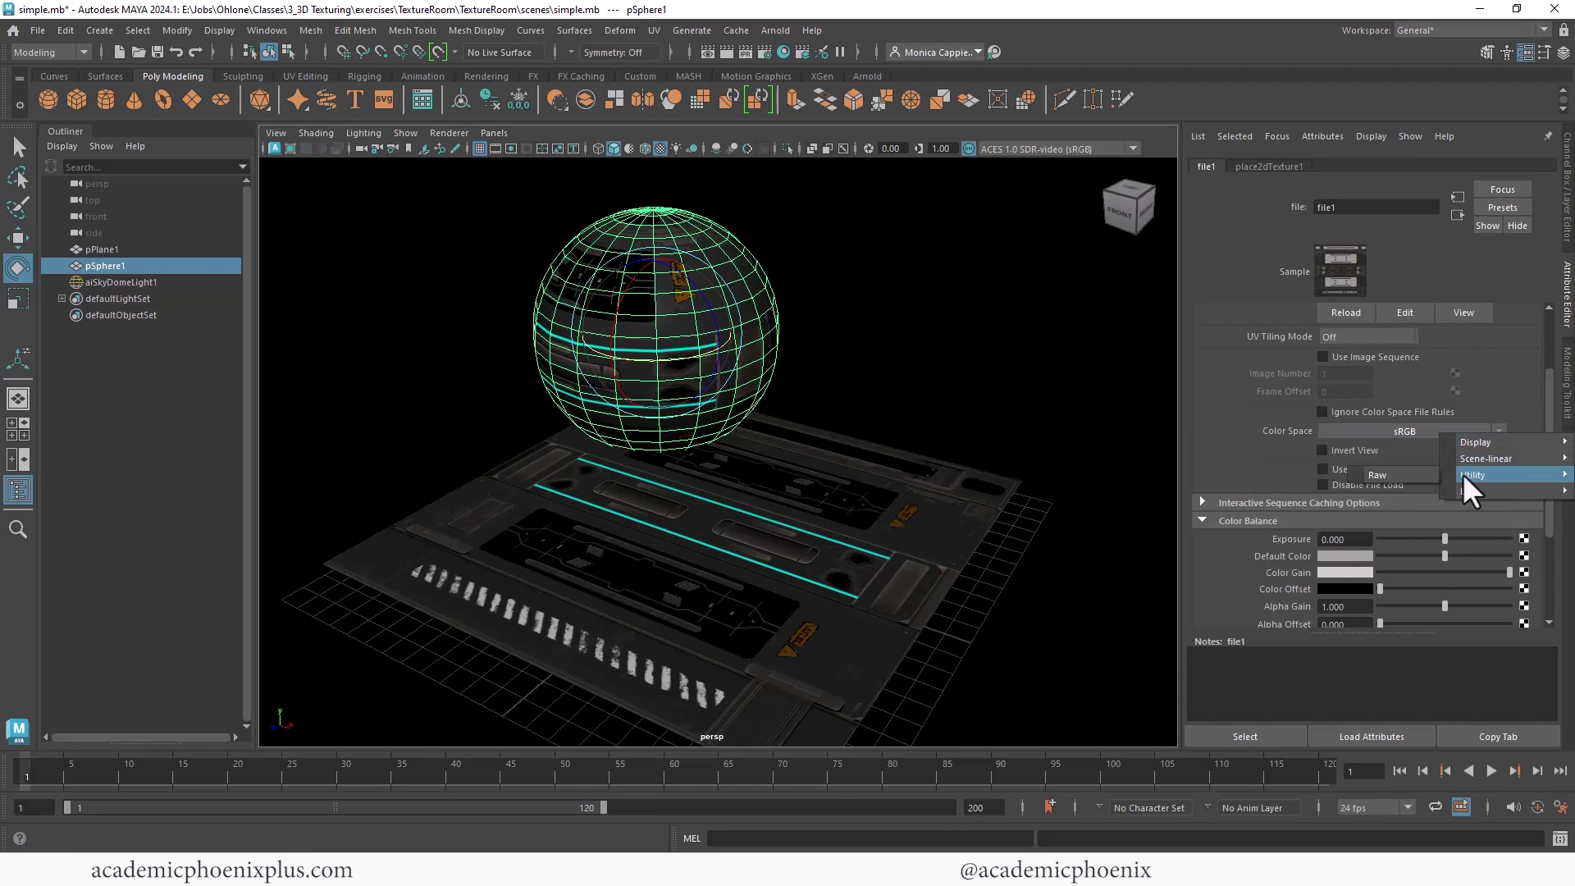
pyautogui.click(1426, 474)
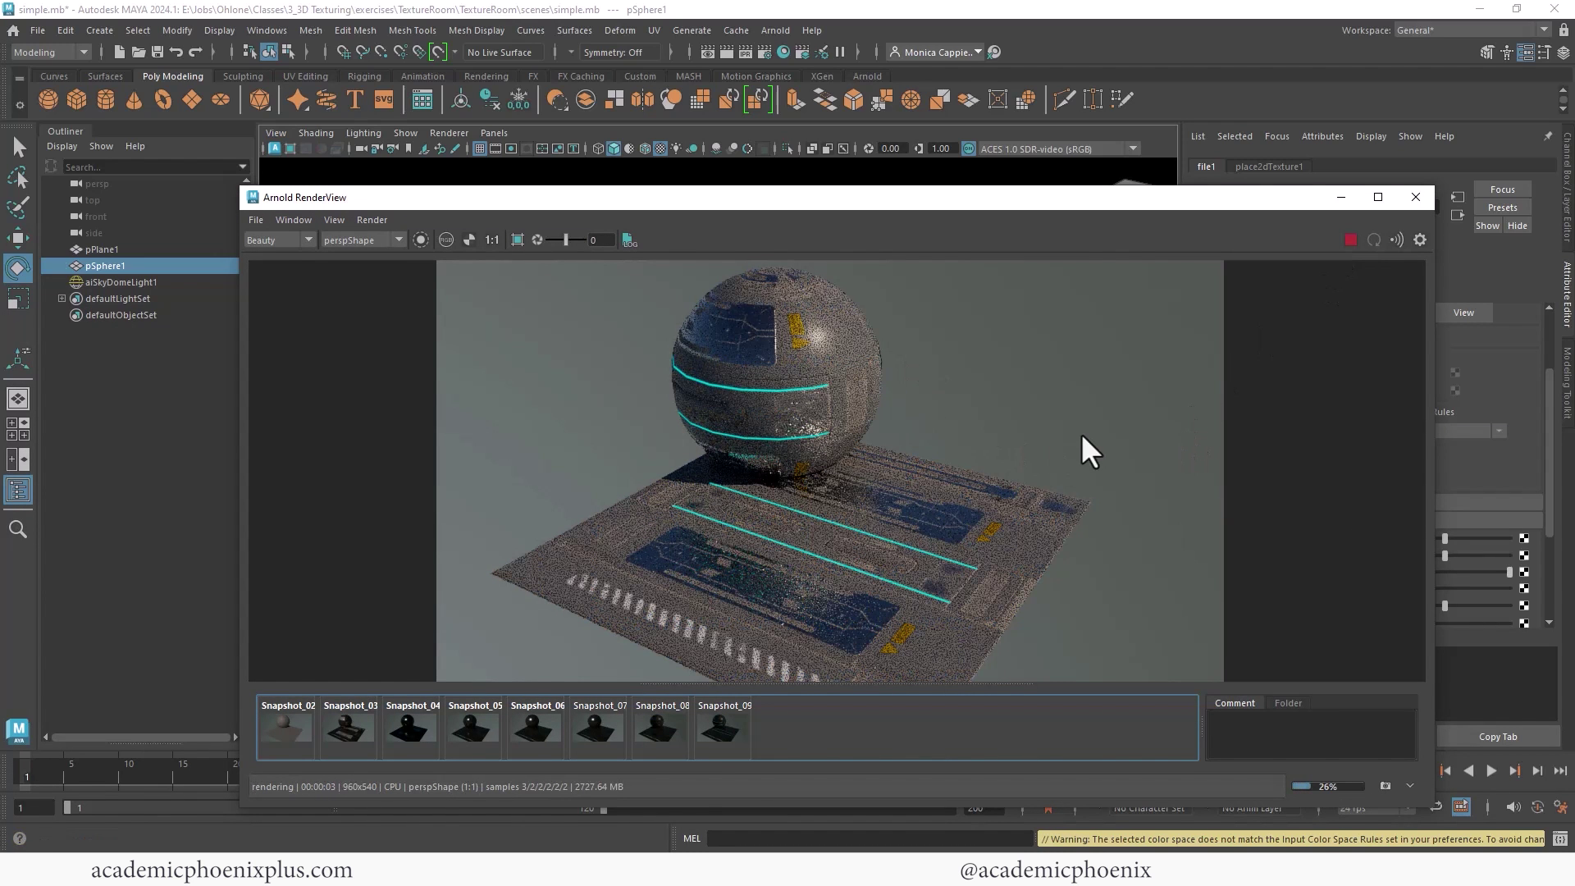
# Stop IPR, store the brighter render as Snapshot_10, and flip between it and Snapshot_09
pyautogui.click(1345, 238)
pyautogui.click(1383, 785)
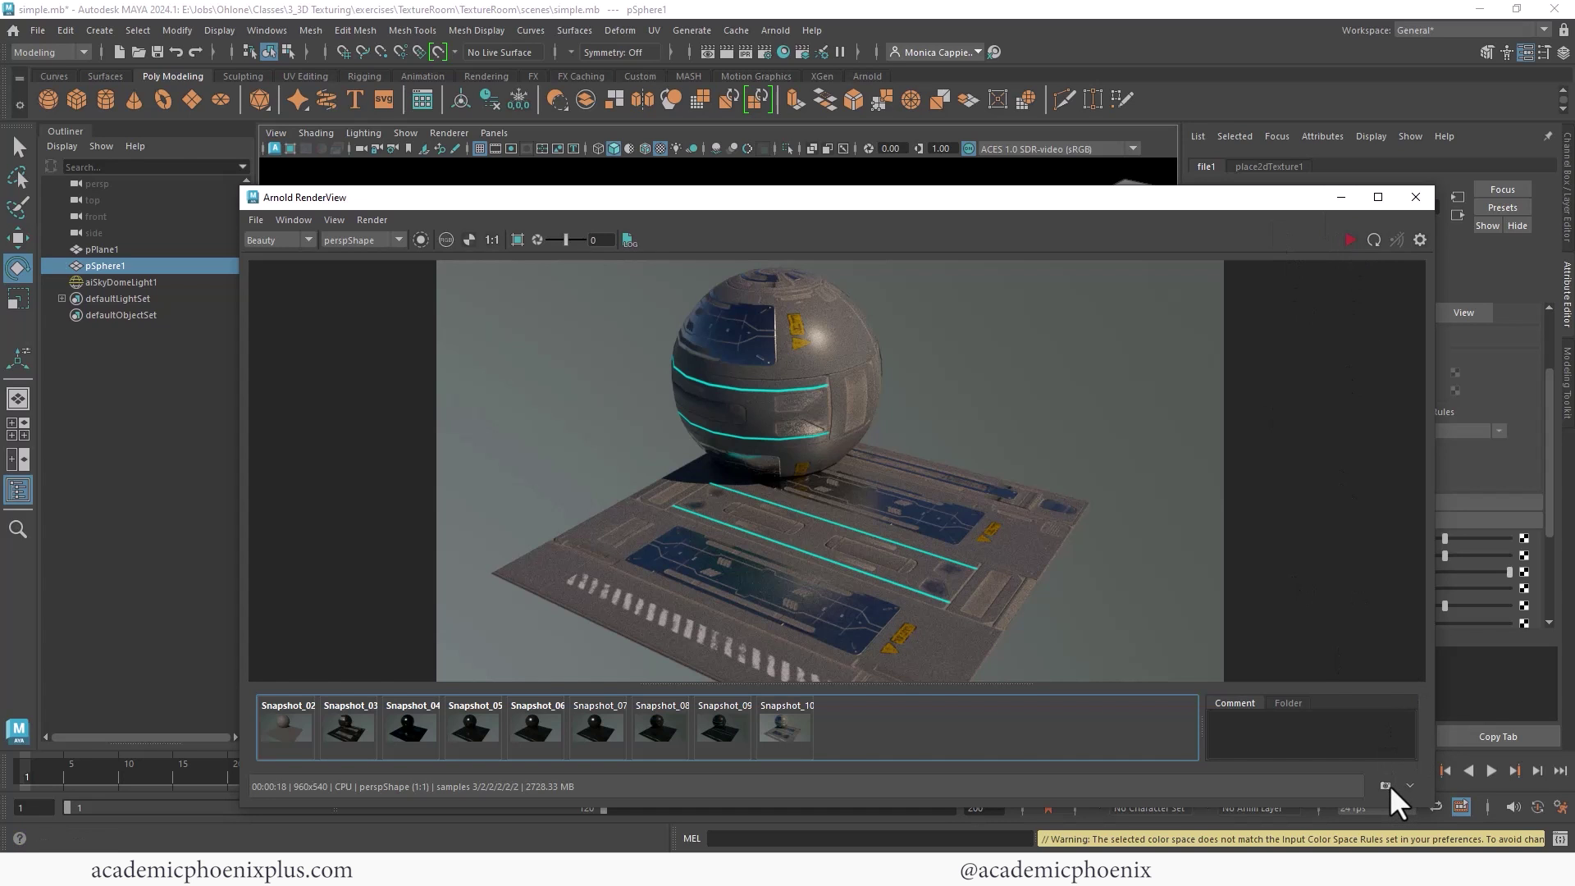
pyautogui.click(746, 716)
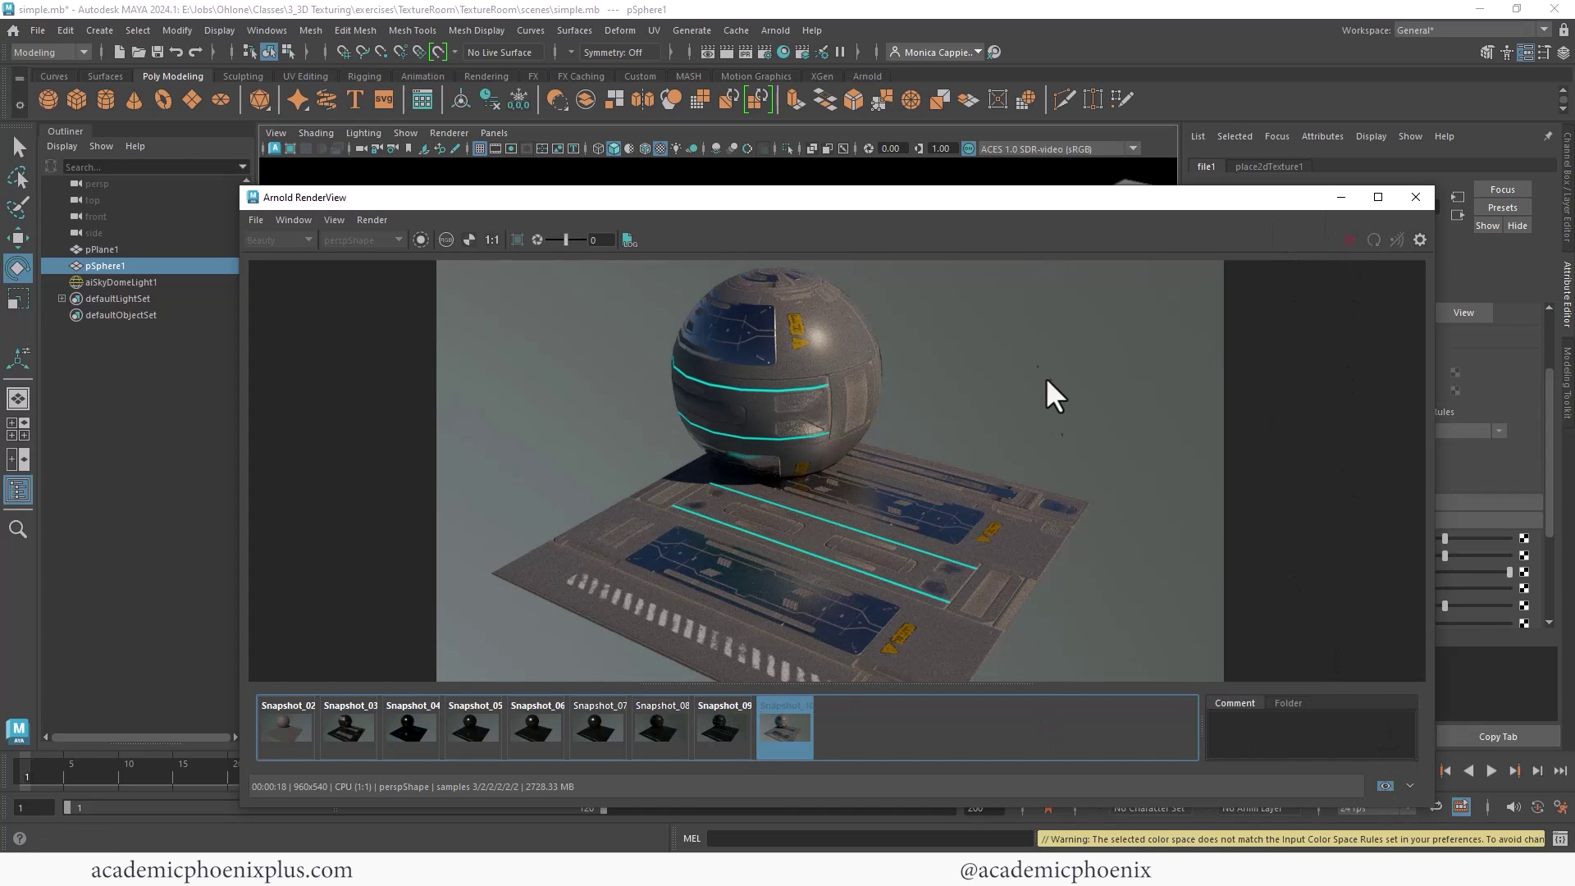
pyautogui.click(727, 732)
pyautogui.click(785, 729)
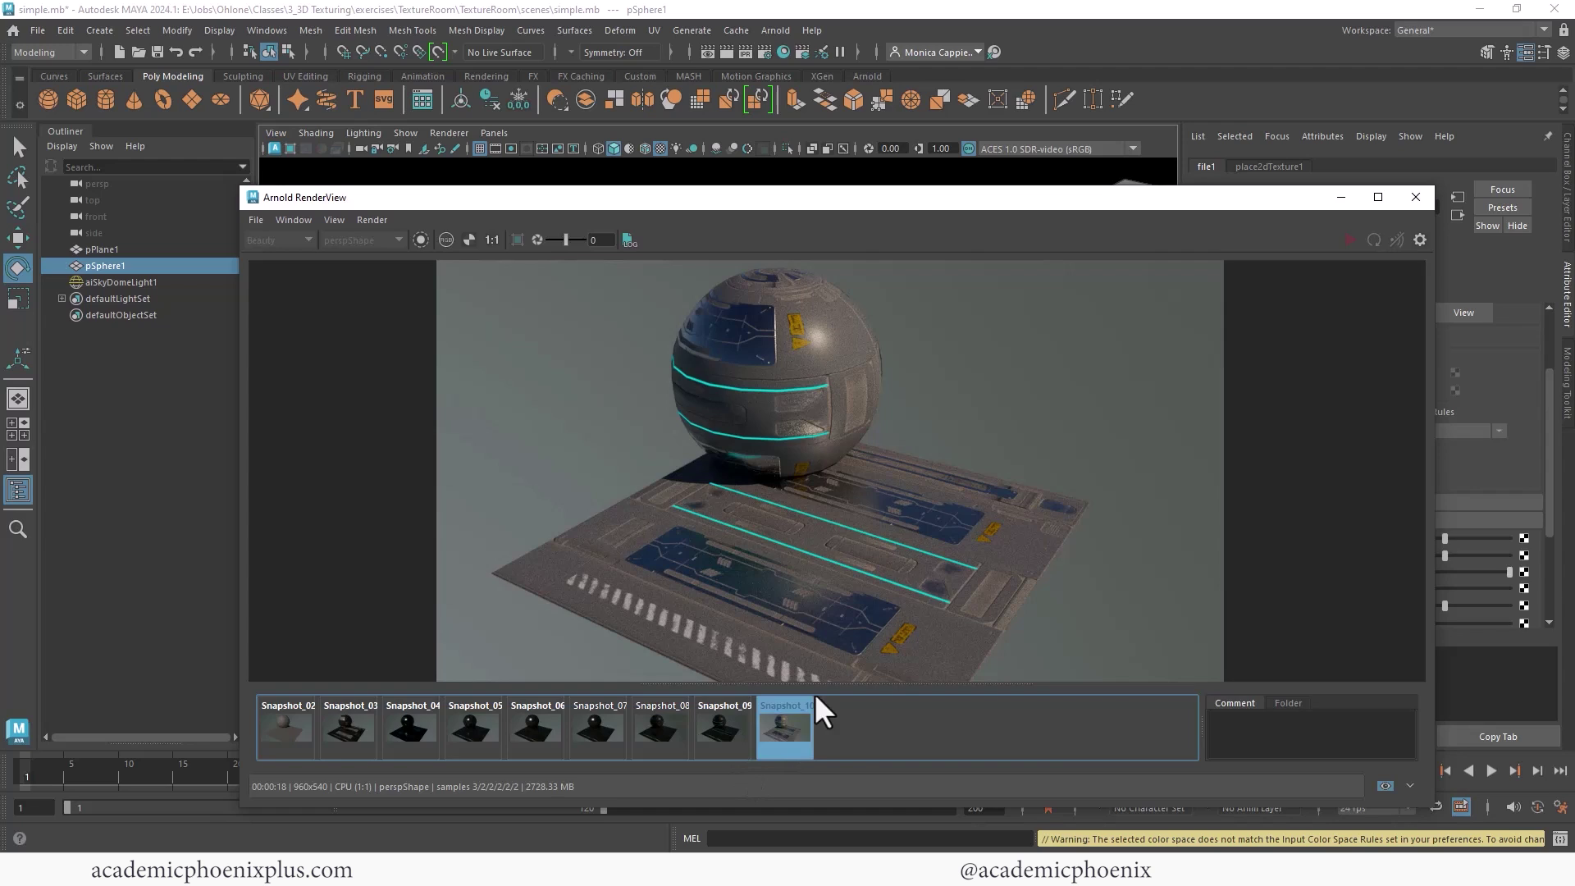
pyautogui.scroll(2, 1549, 427)
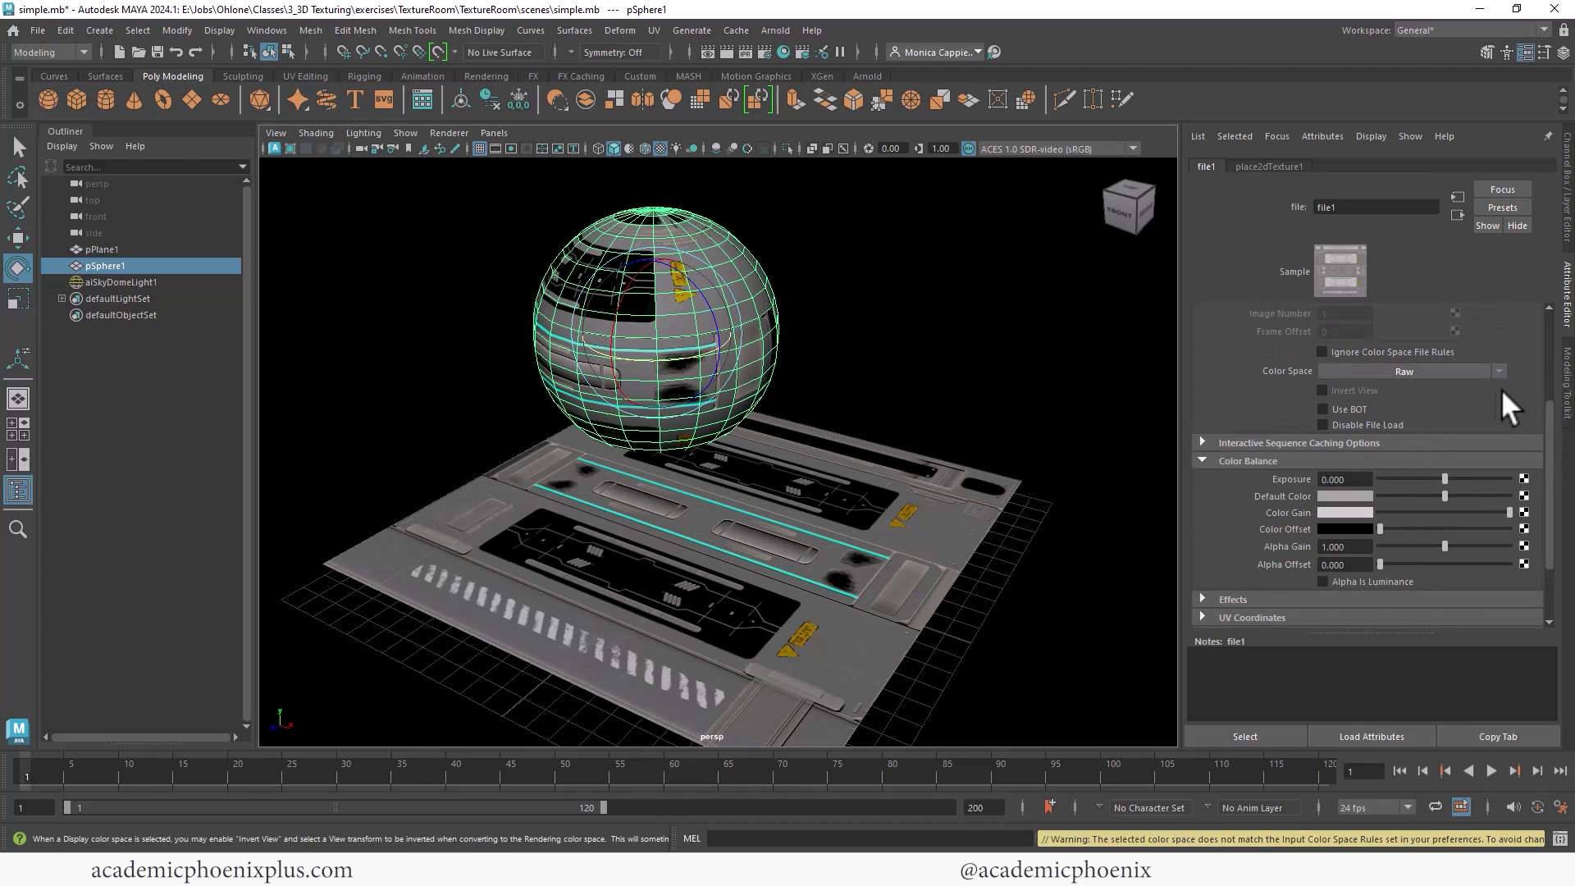
# Return file1's colour space to sRGB and raise its exposure to about 0.77
pyautogui.click(1497, 373)
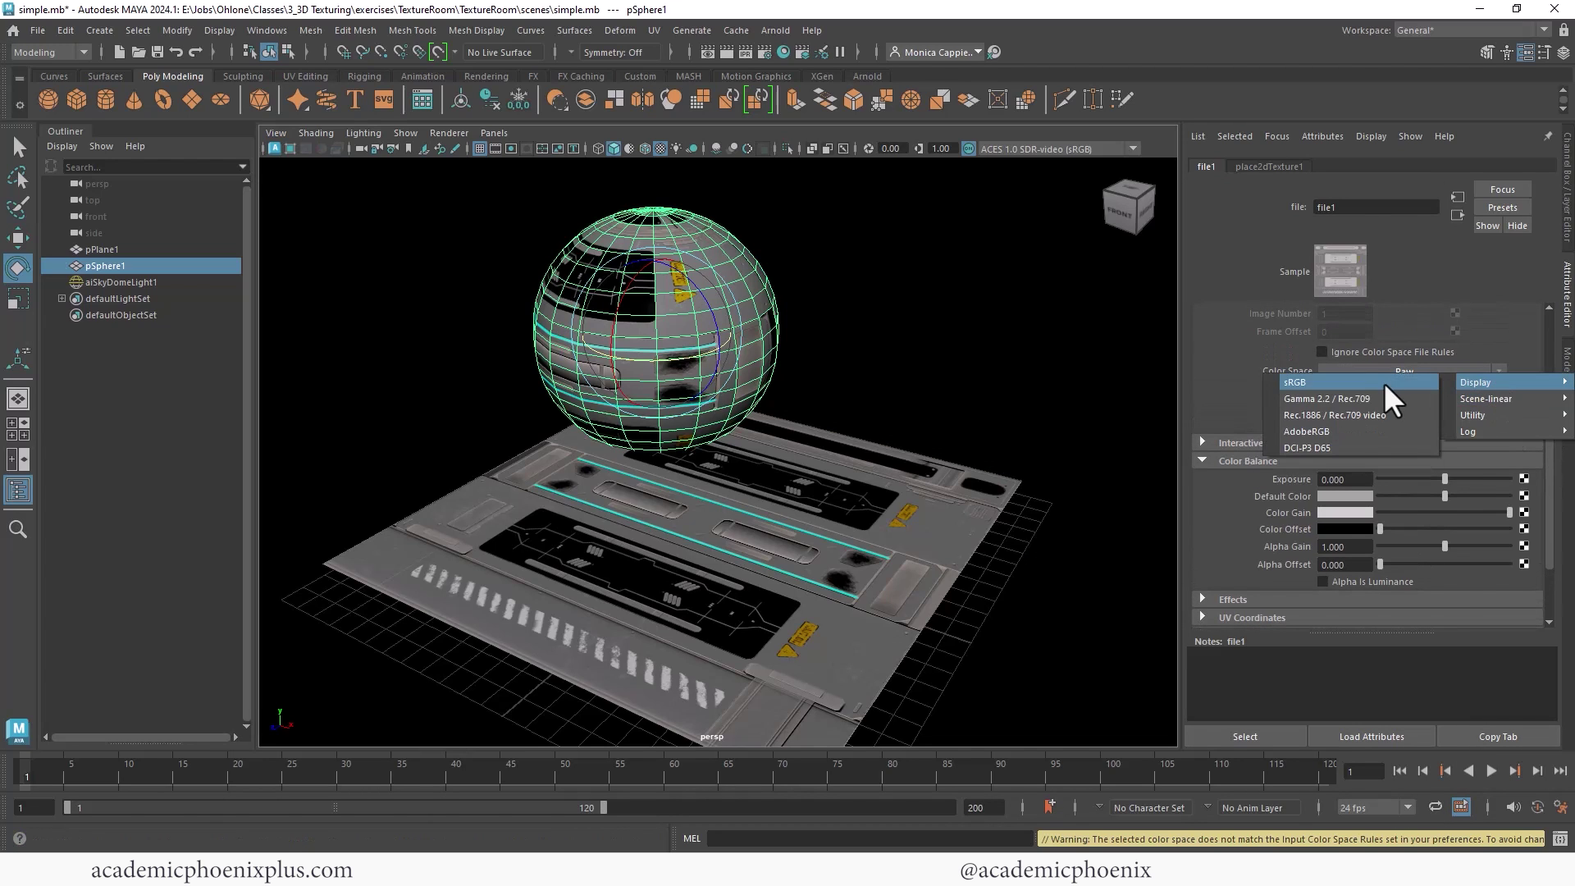
pyautogui.click(1384, 384)
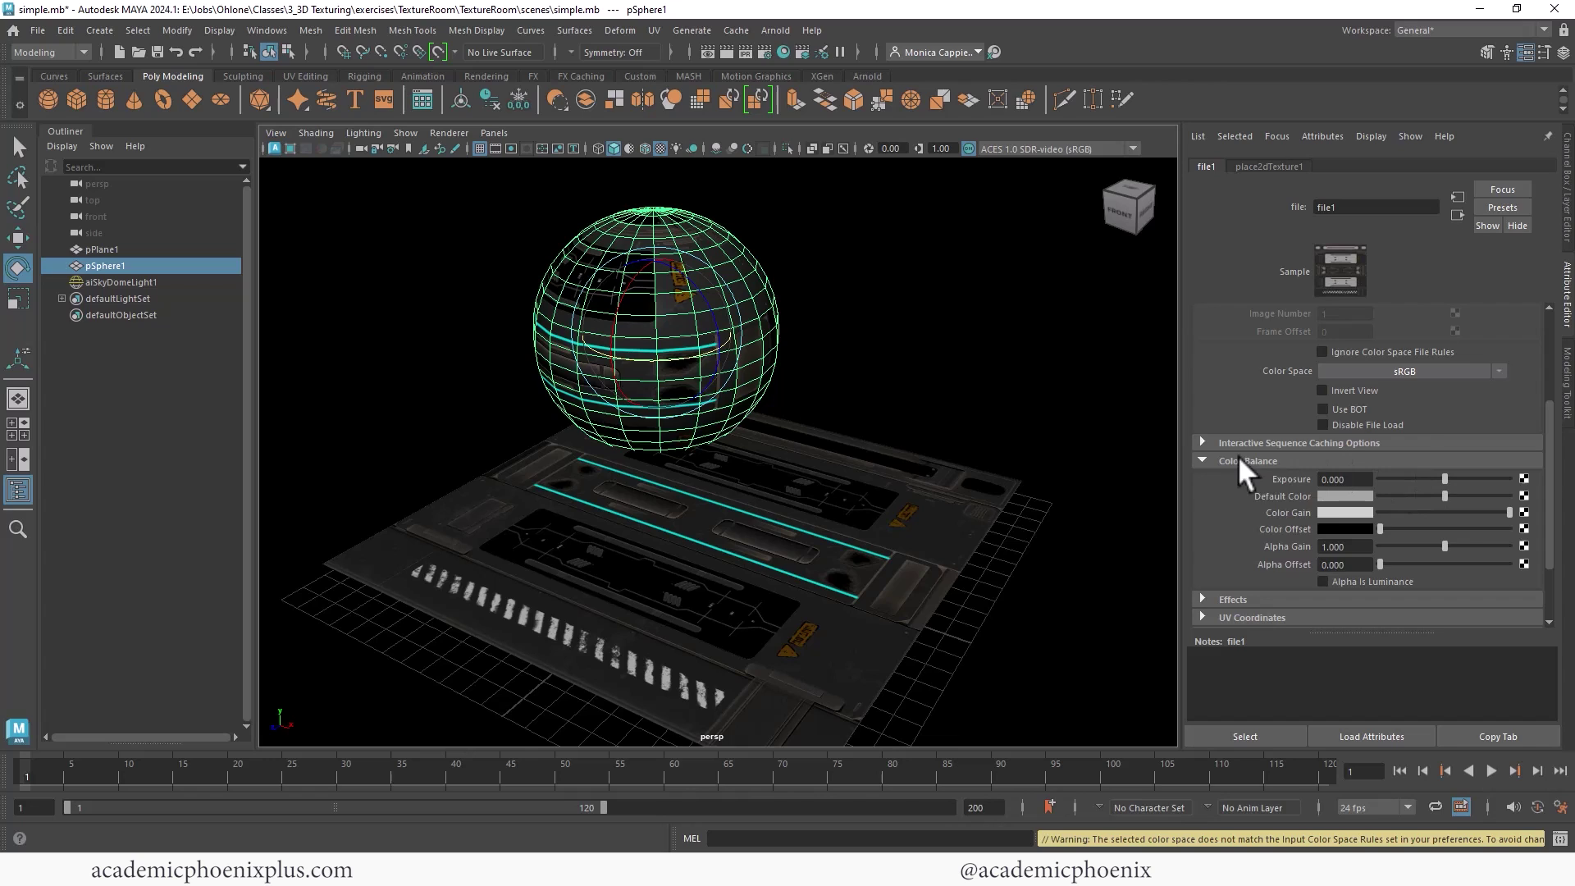
pyautogui.click(1342, 479)
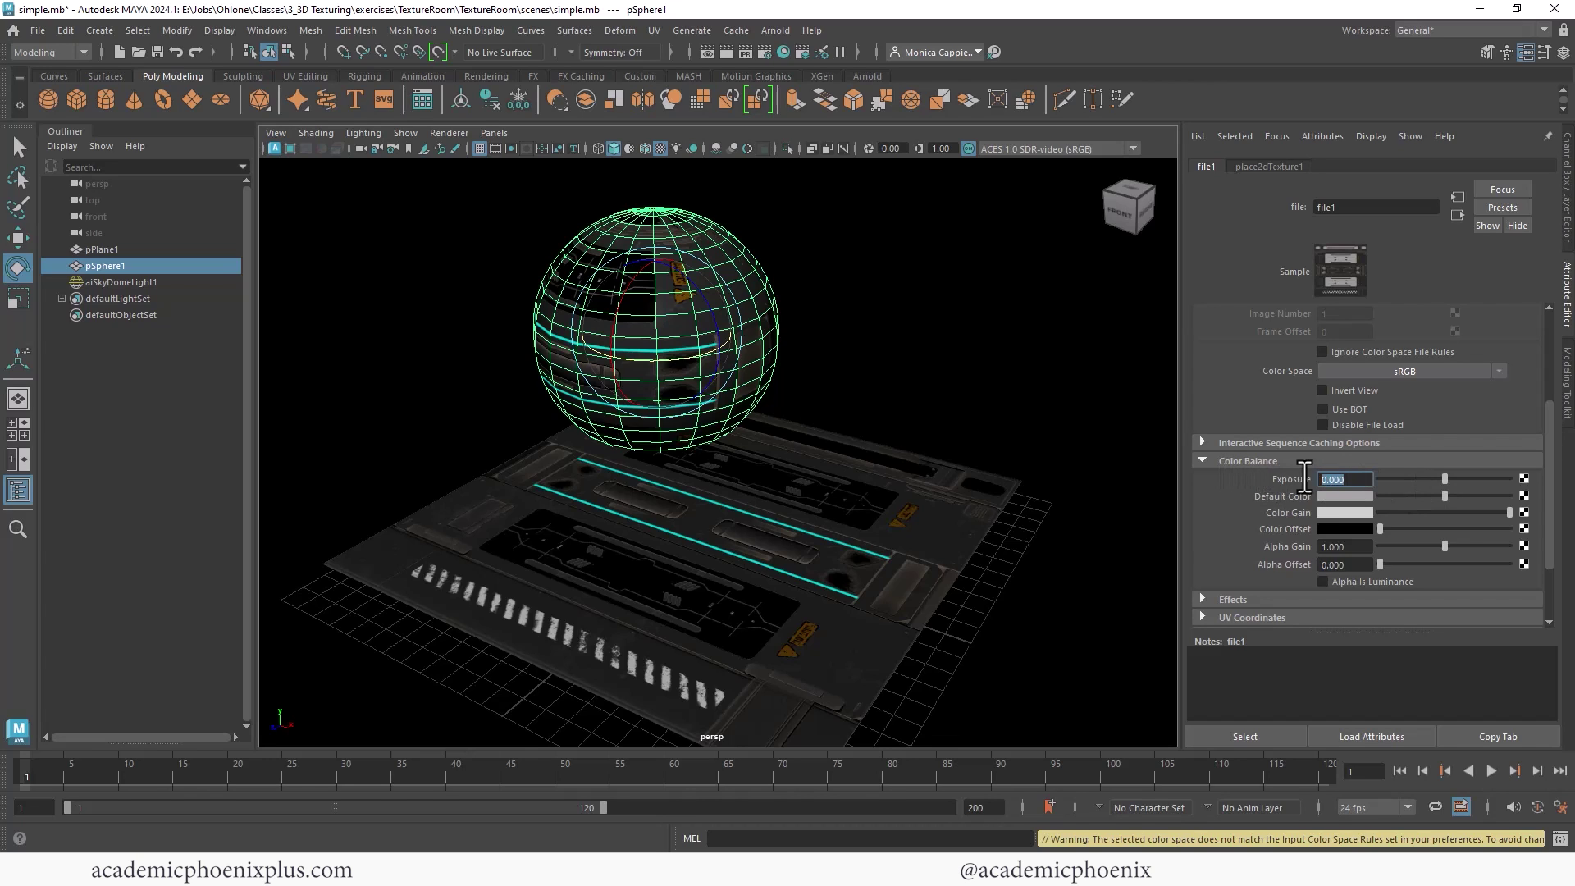
pyautogui.click(1443, 477)
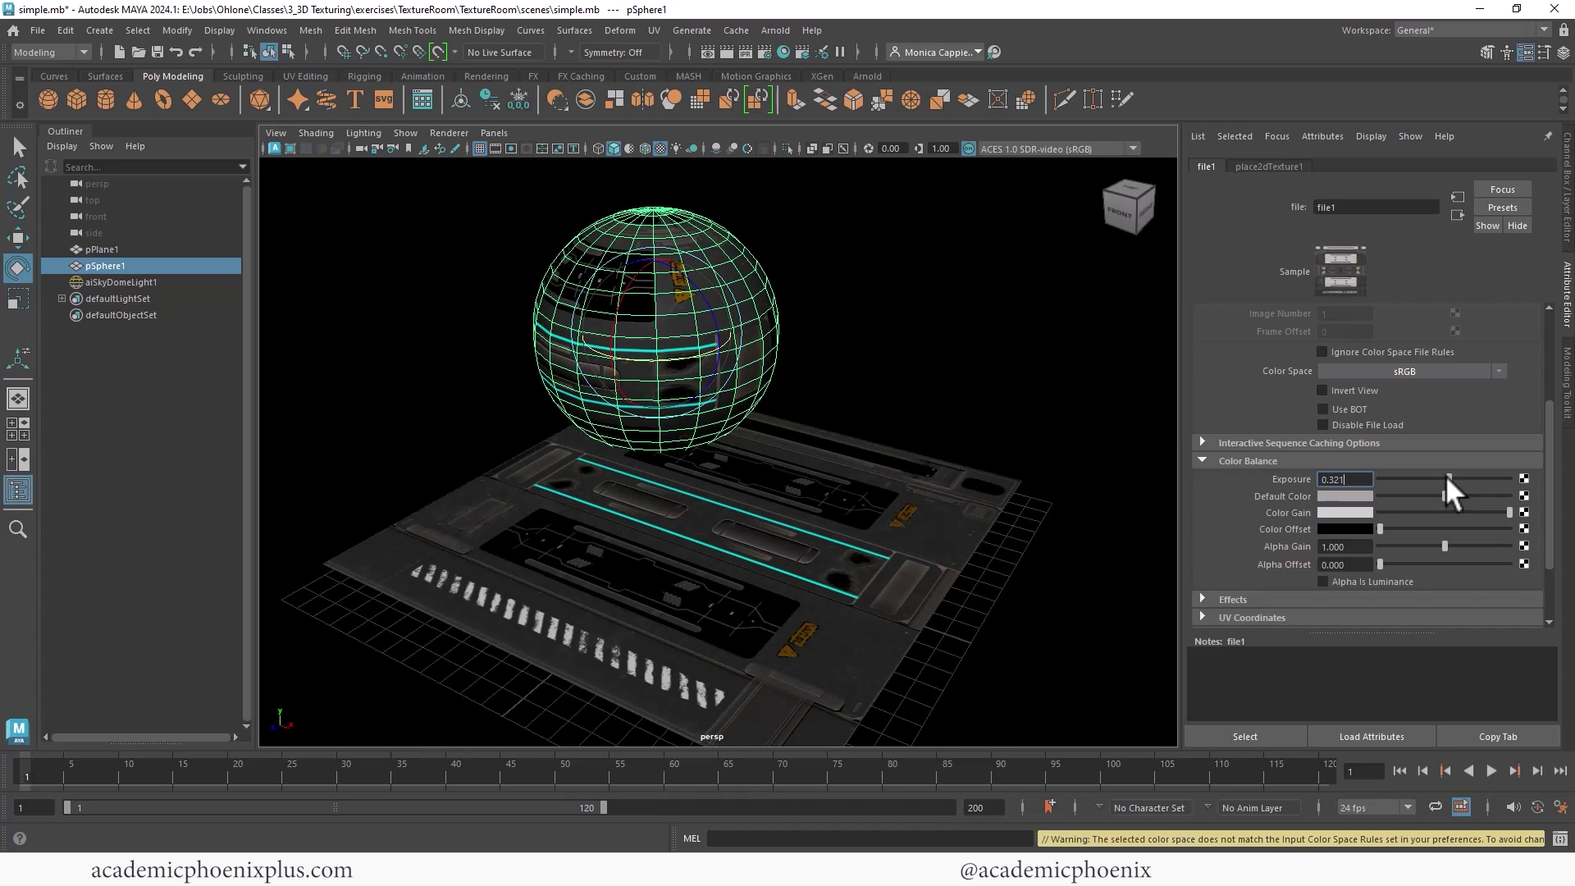
pyautogui.moveTo(1446, 475); pyautogui.dragTo(1454, 474)
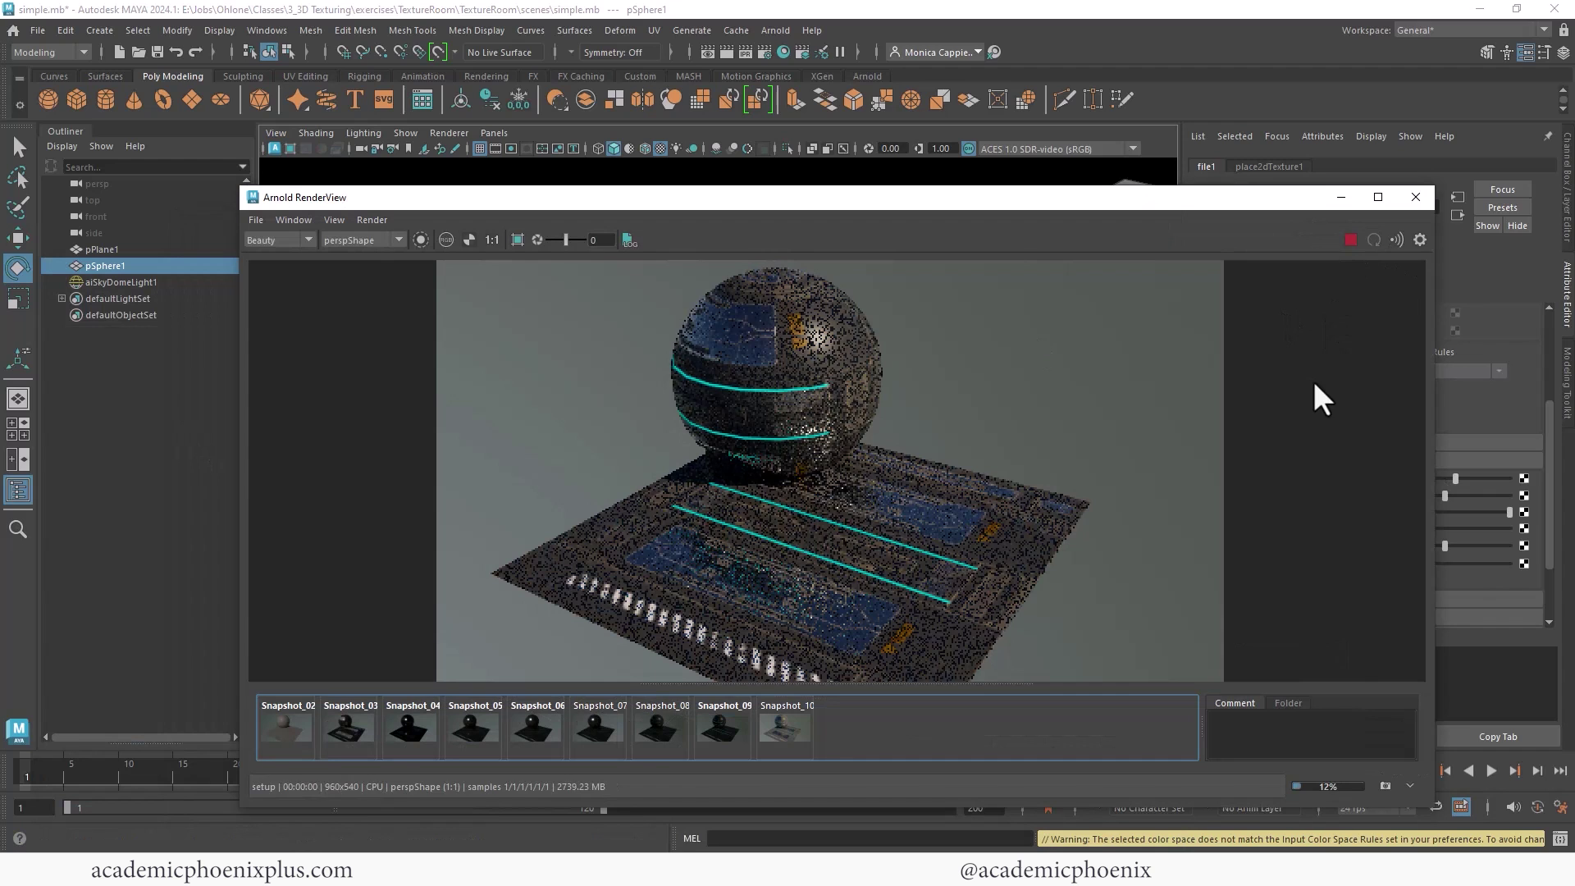
# Compare the live render with Snapshot_09 and the clean snapshot, stop rendering, store Snapshot_11
pyautogui.click(720, 732)
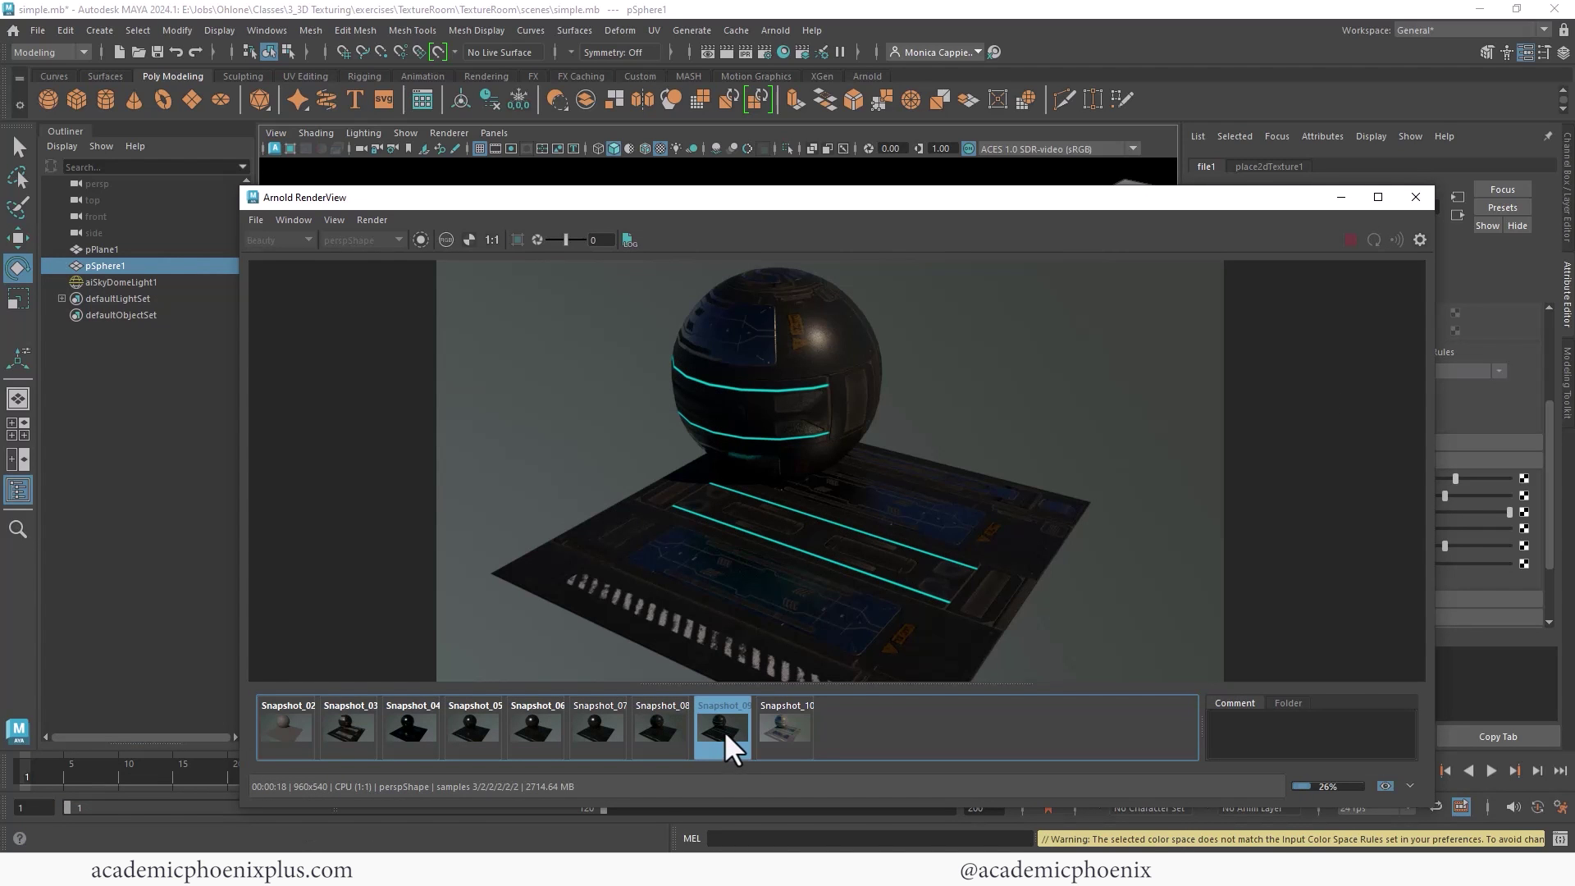
pyautogui.click(723, 729)
pyautogui.click(799, 726)
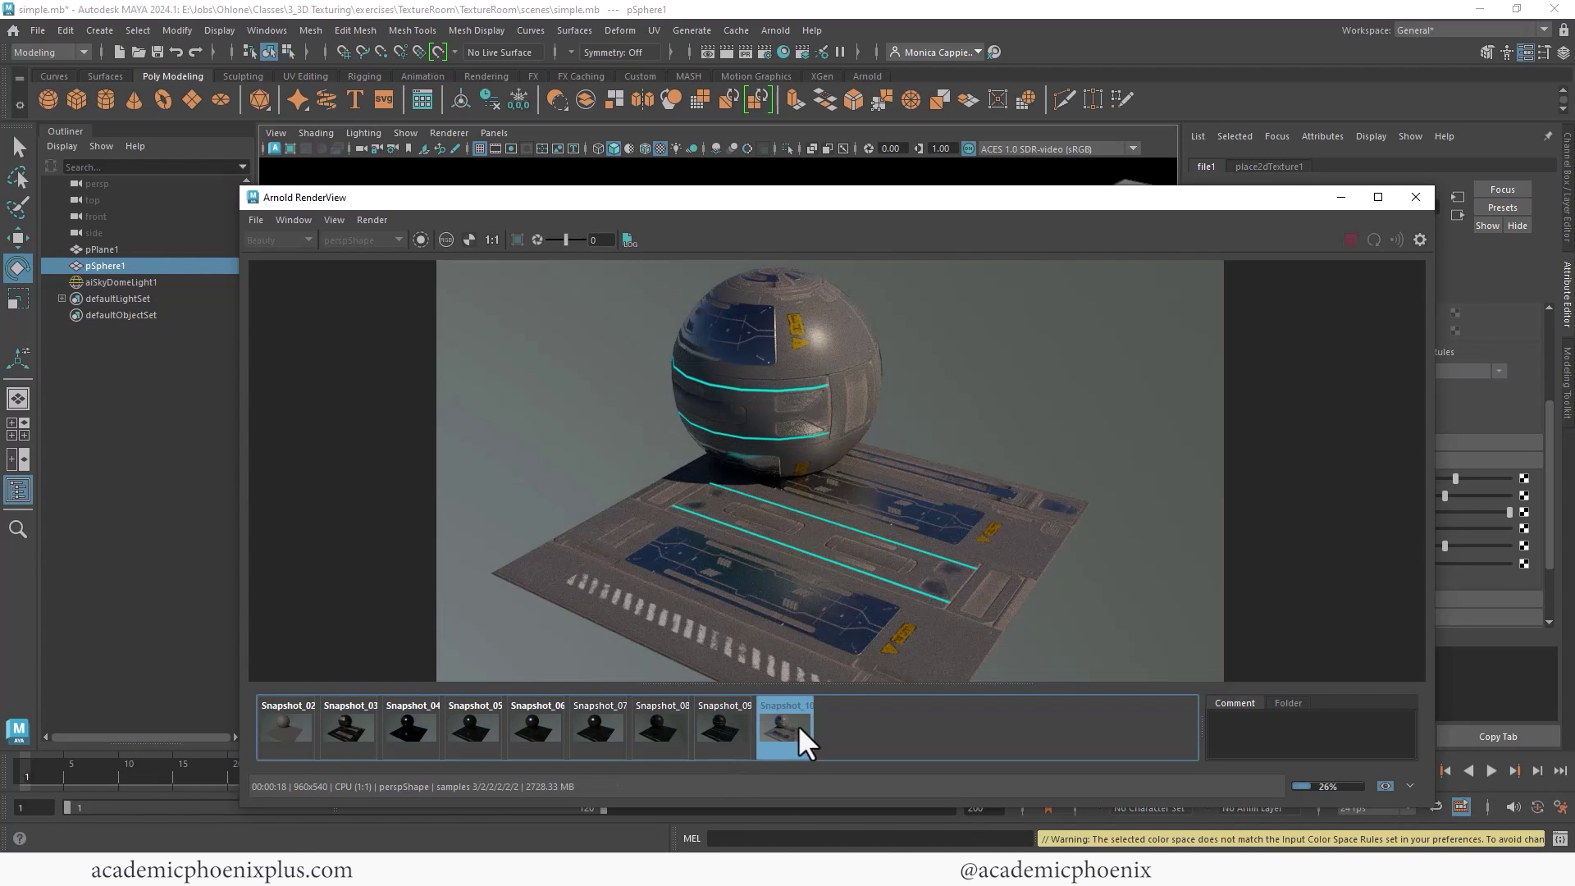
pyautogui.click(791, 724)
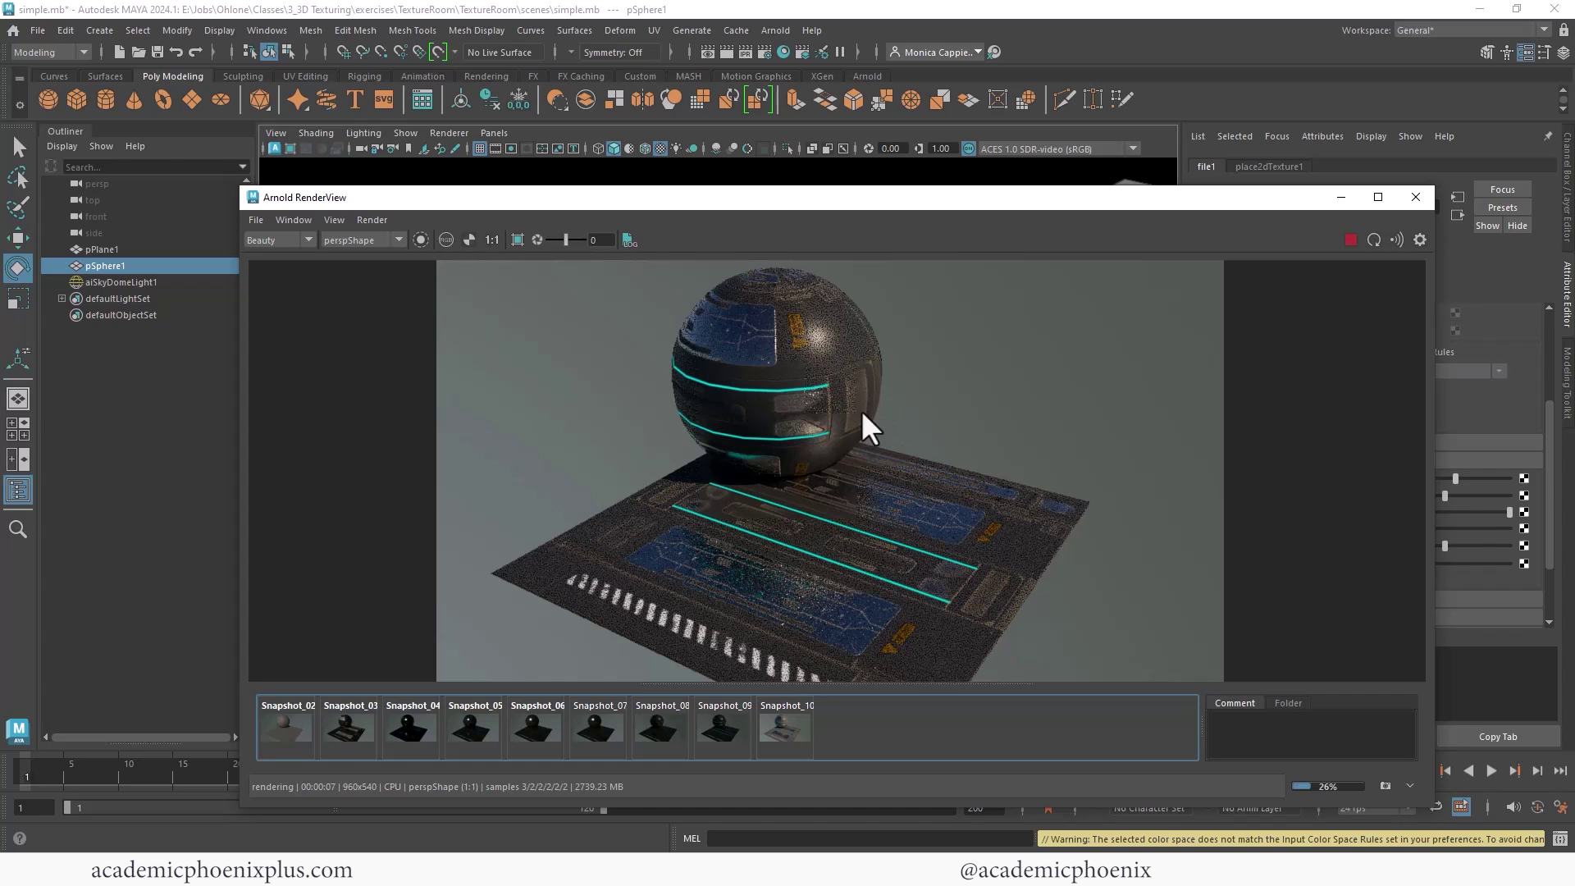
pyautogui.moveTo(1299, 200); pyautogui.dragTo(941, 208)
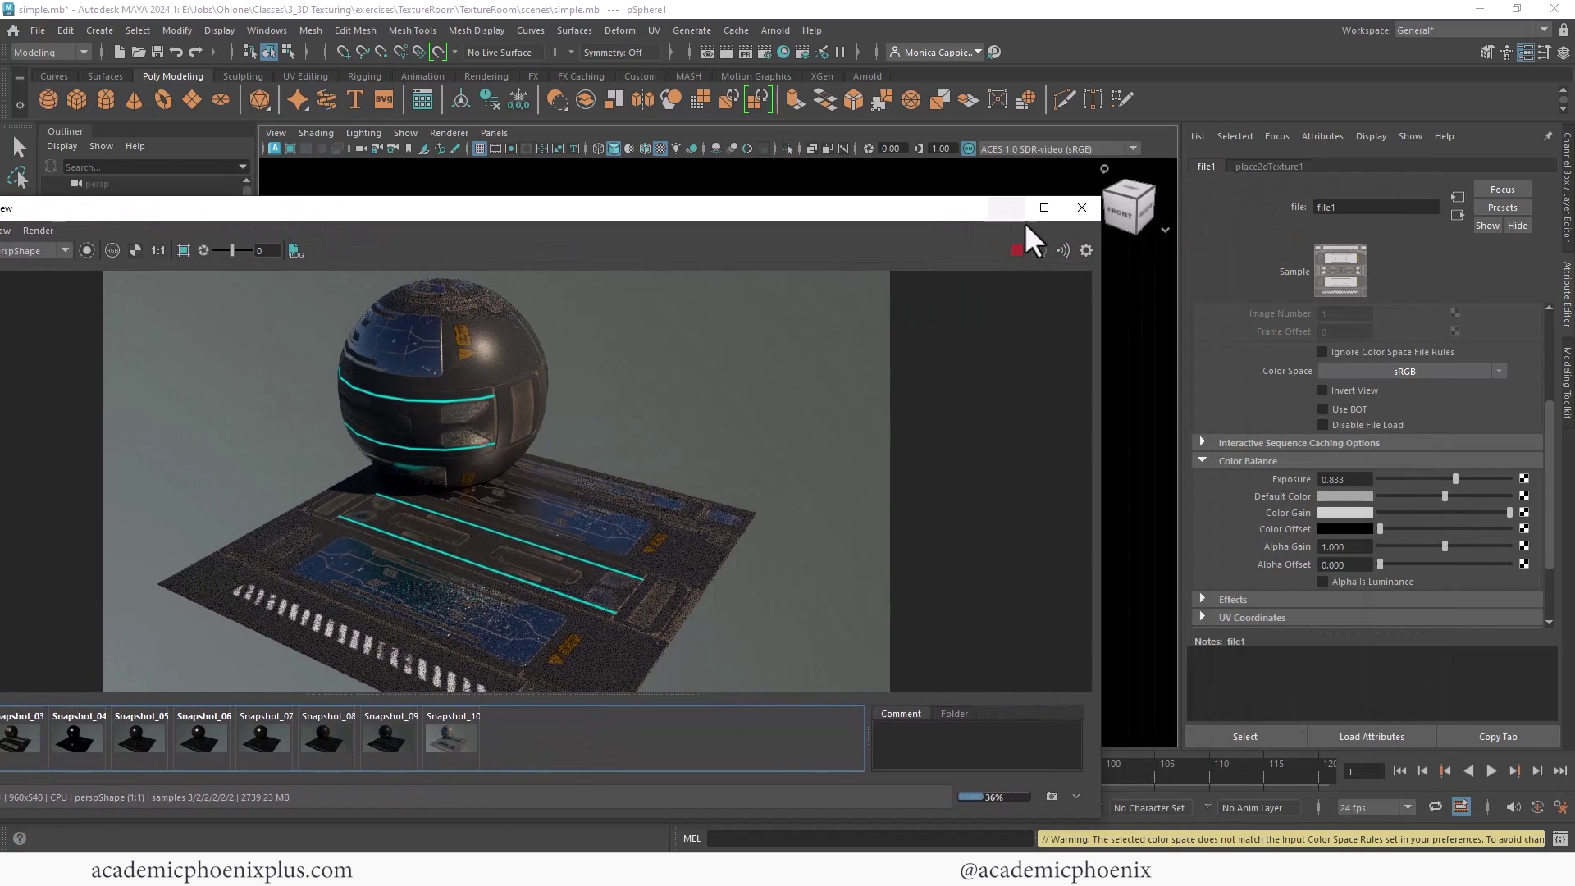
pyautogui.click(1017, 250)
pyautogui.click(1052, 797)
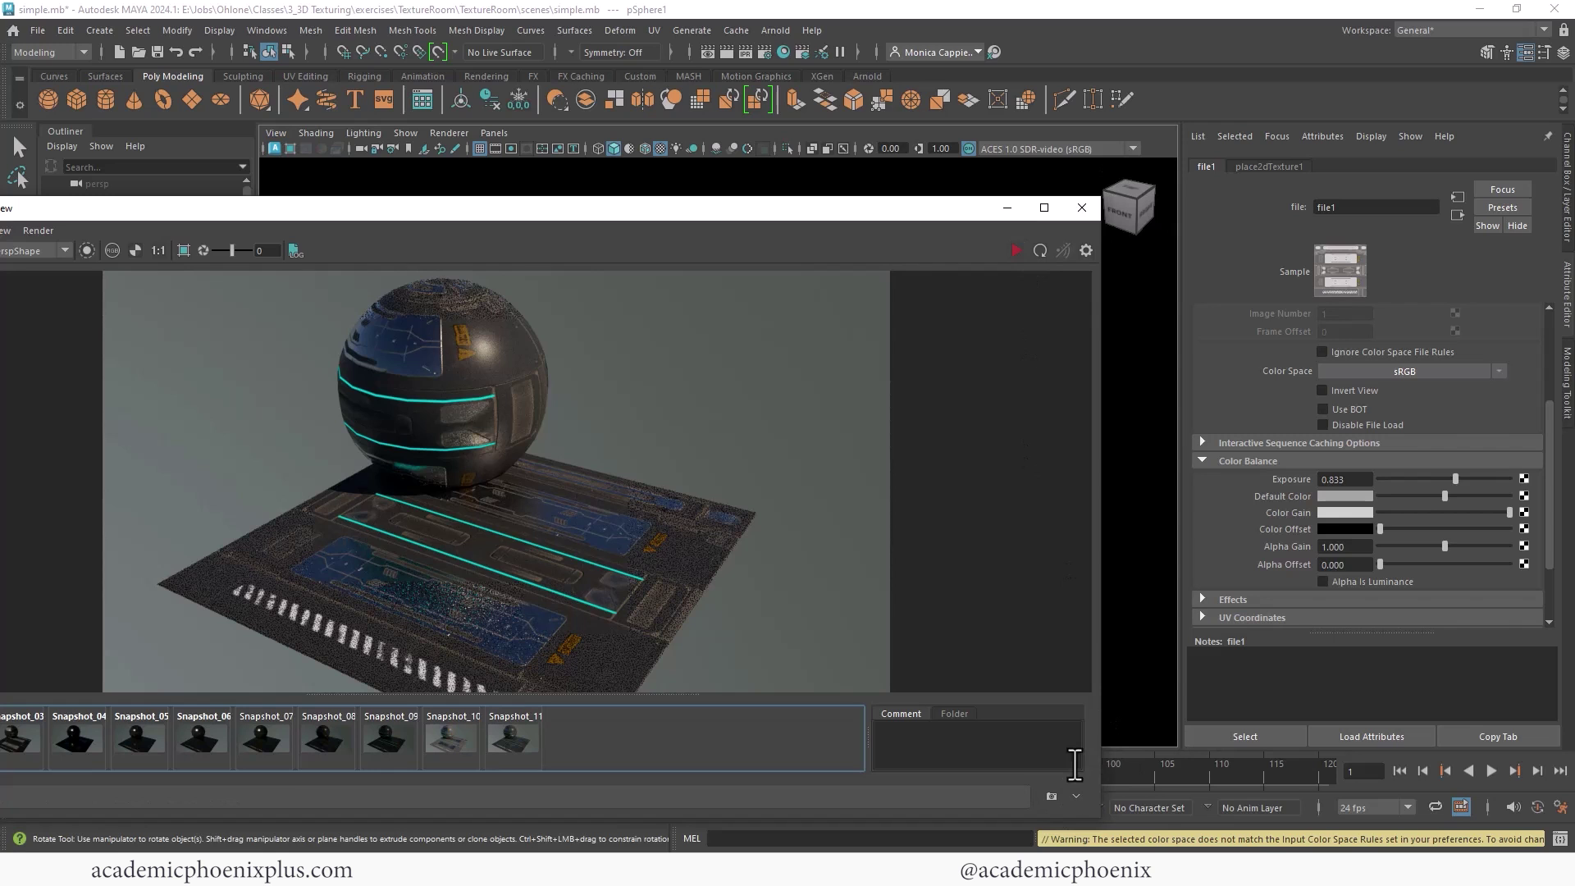
# Adjust file1's Color Balance default colour, gain and offset sliders, then re-render
pyautogui.click(1009, 207)
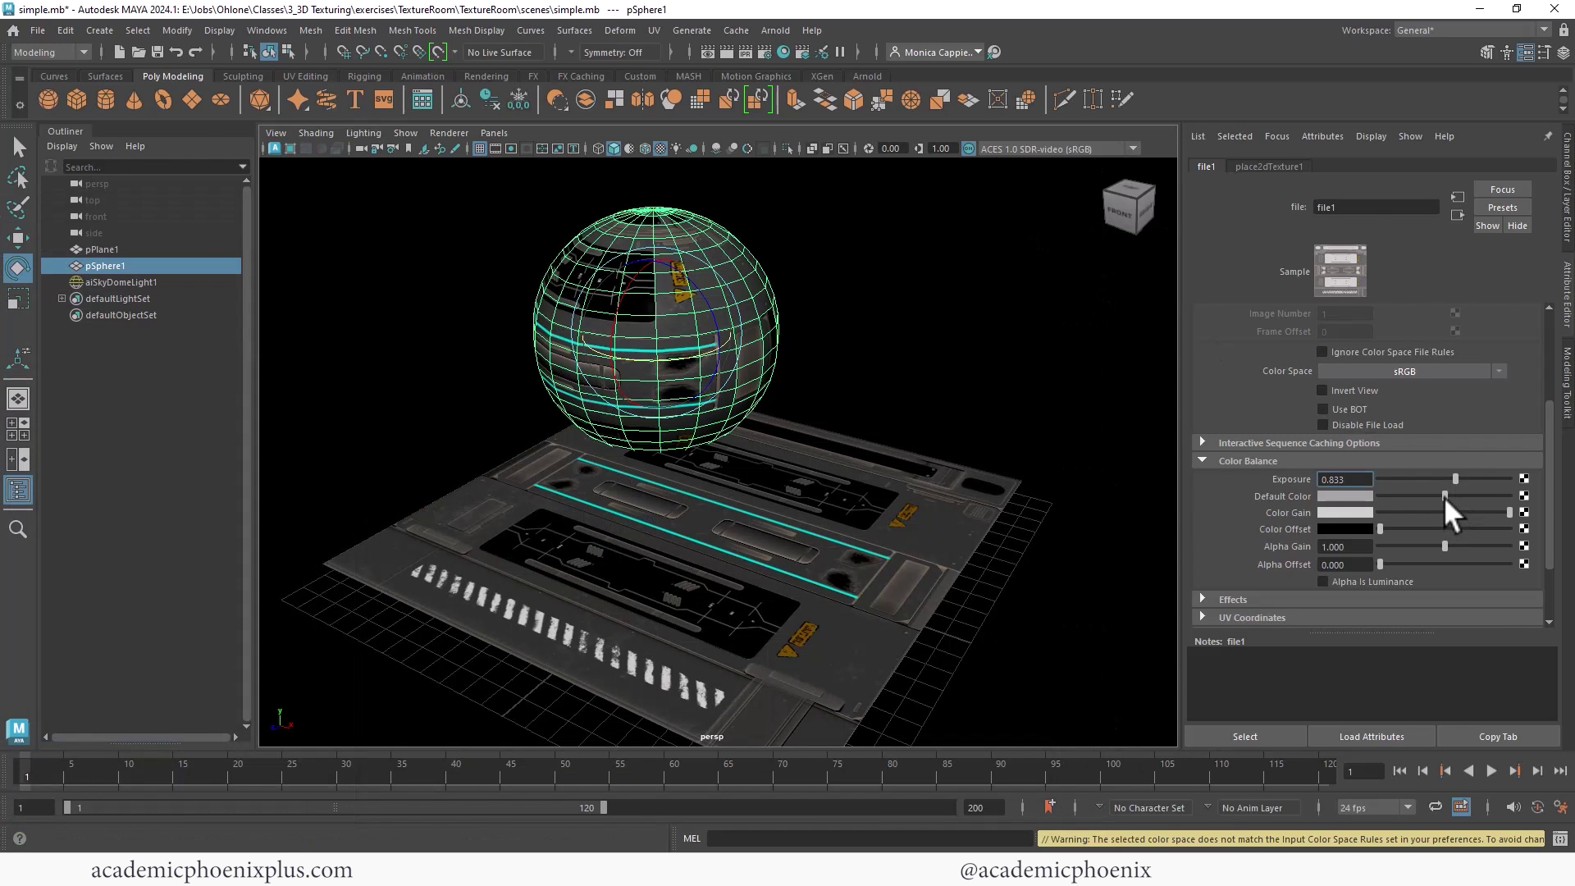
pyautogui.moveTo(1443, 496); pyautogui.dragTo(1454, 494)
pyautogui.moveTo(1380, 529); pyautogui.dragTo(1391, 527)
pyautogui.moveTo(1497, 512); pyautogui.dragTo(1467, 516)
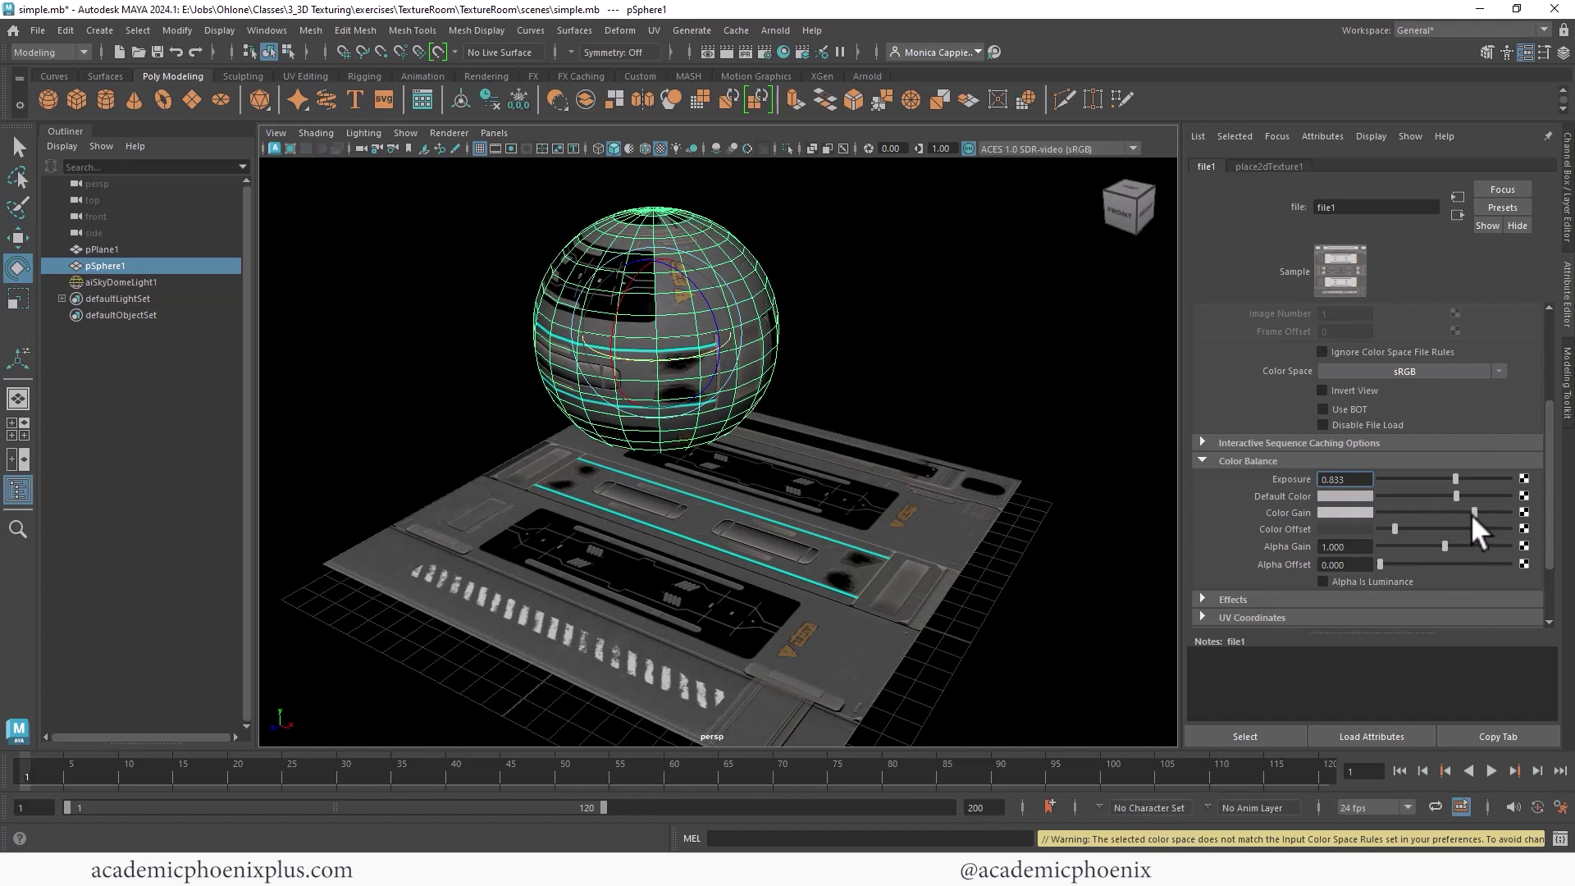
pyautogui.moveTo(1397, 529); pyautogui.dragTo(1398, 527)
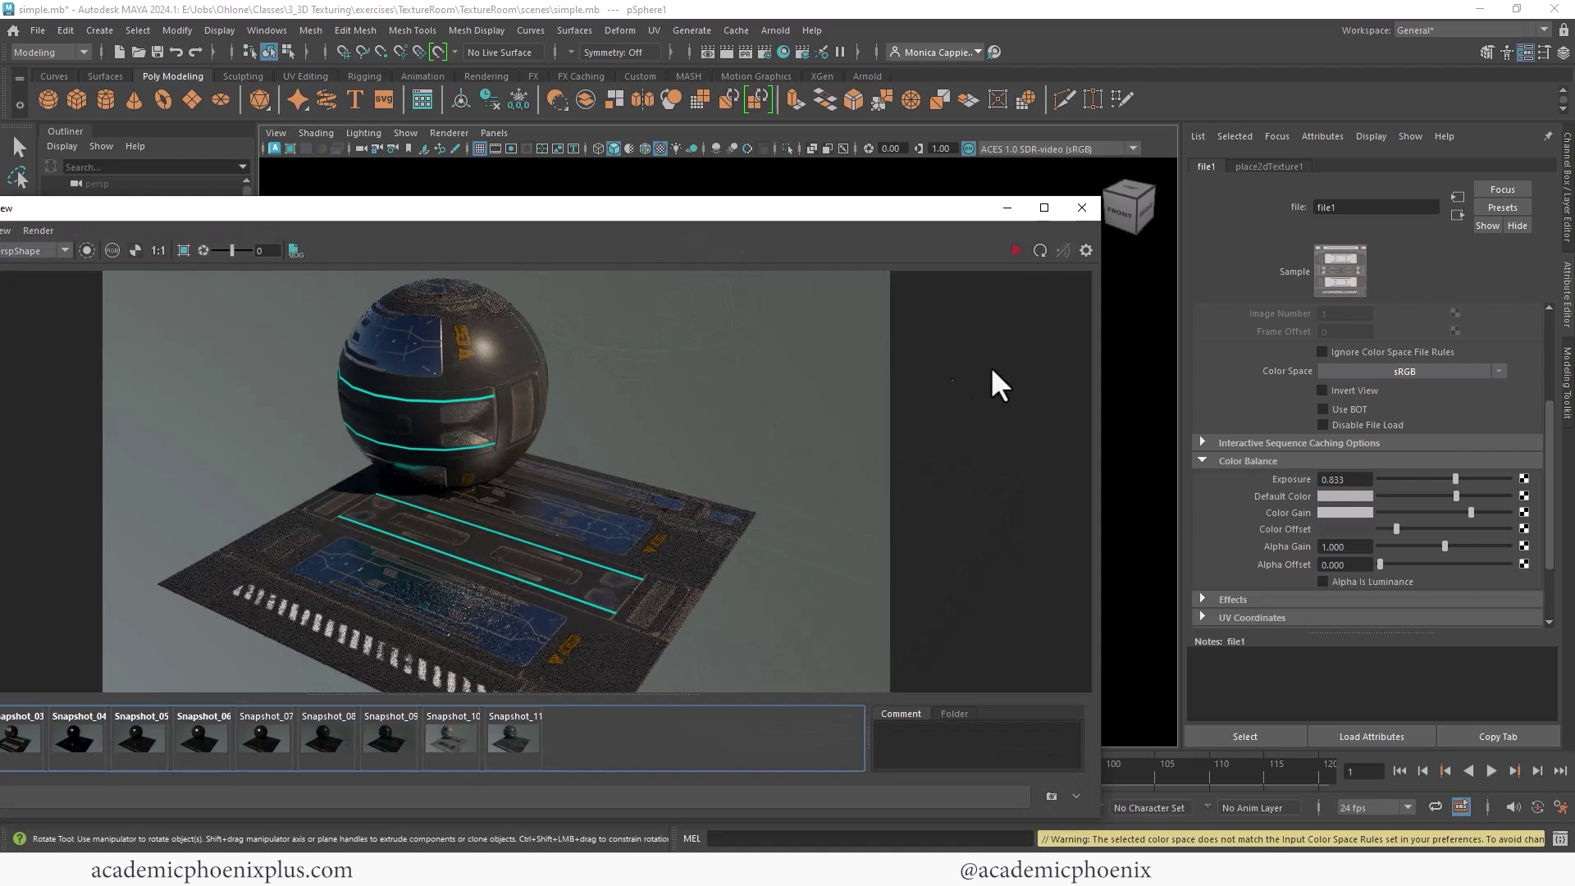
pyautogui.click(1019, 248)
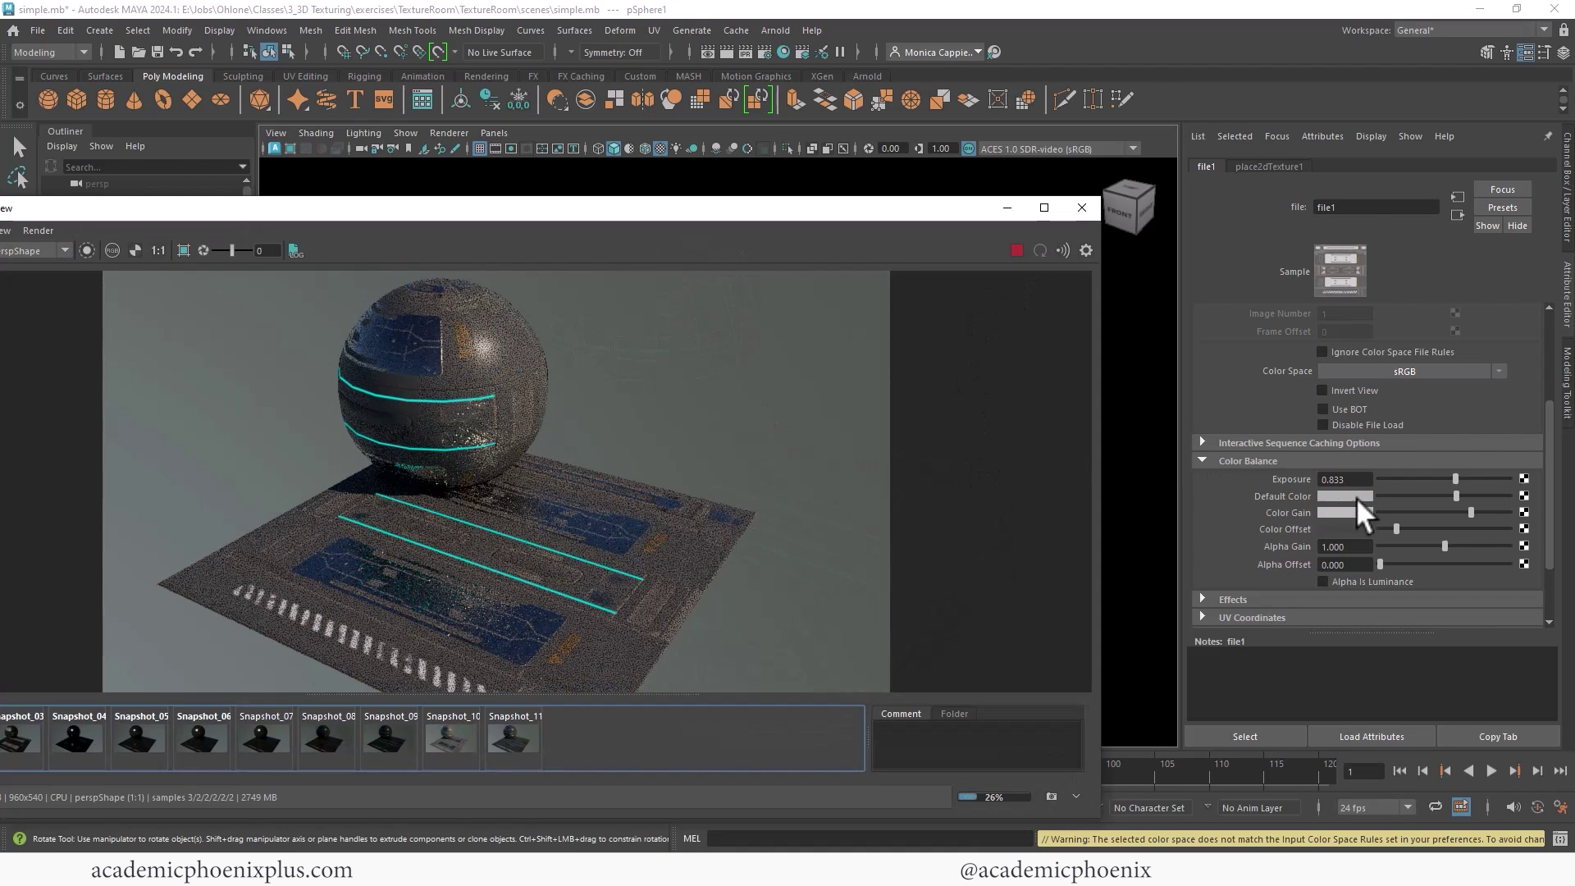
# Try a cyan, then black Color Gain, and undo the black change
pyautogui.click(1338, 513)
pyautogui.click(1327, 474)
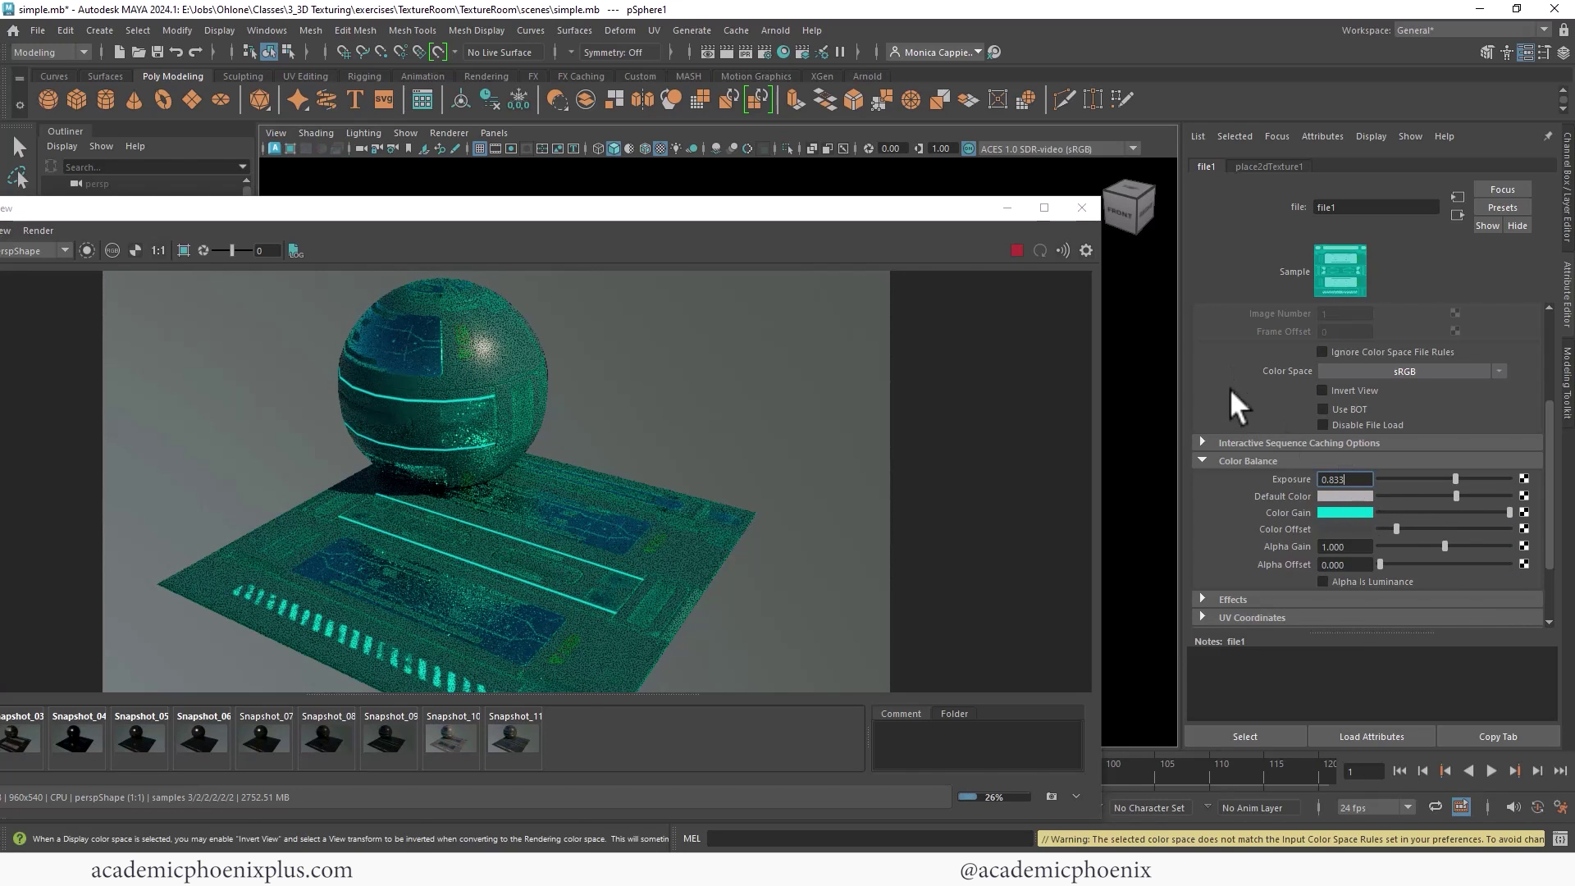
pyautogui.click(1335, 512)
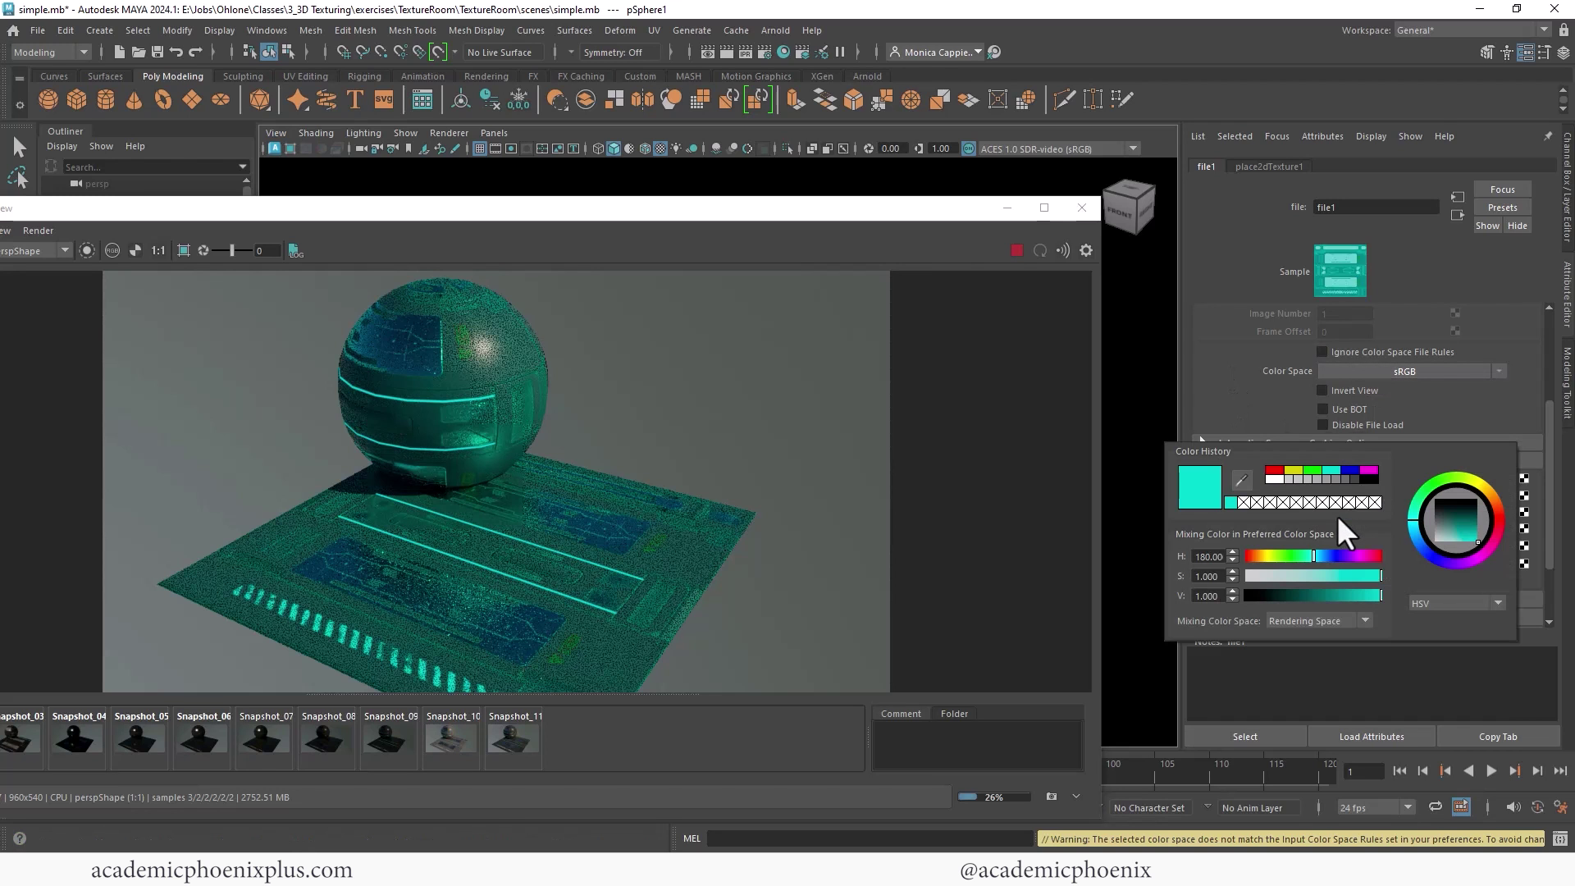
pyautogui.click(1274, 479)
pyautogui.hotkey('ctrl', 'z')
pyautogui.moveTo(936, 209); pyautogui.dragTo(998, 189)
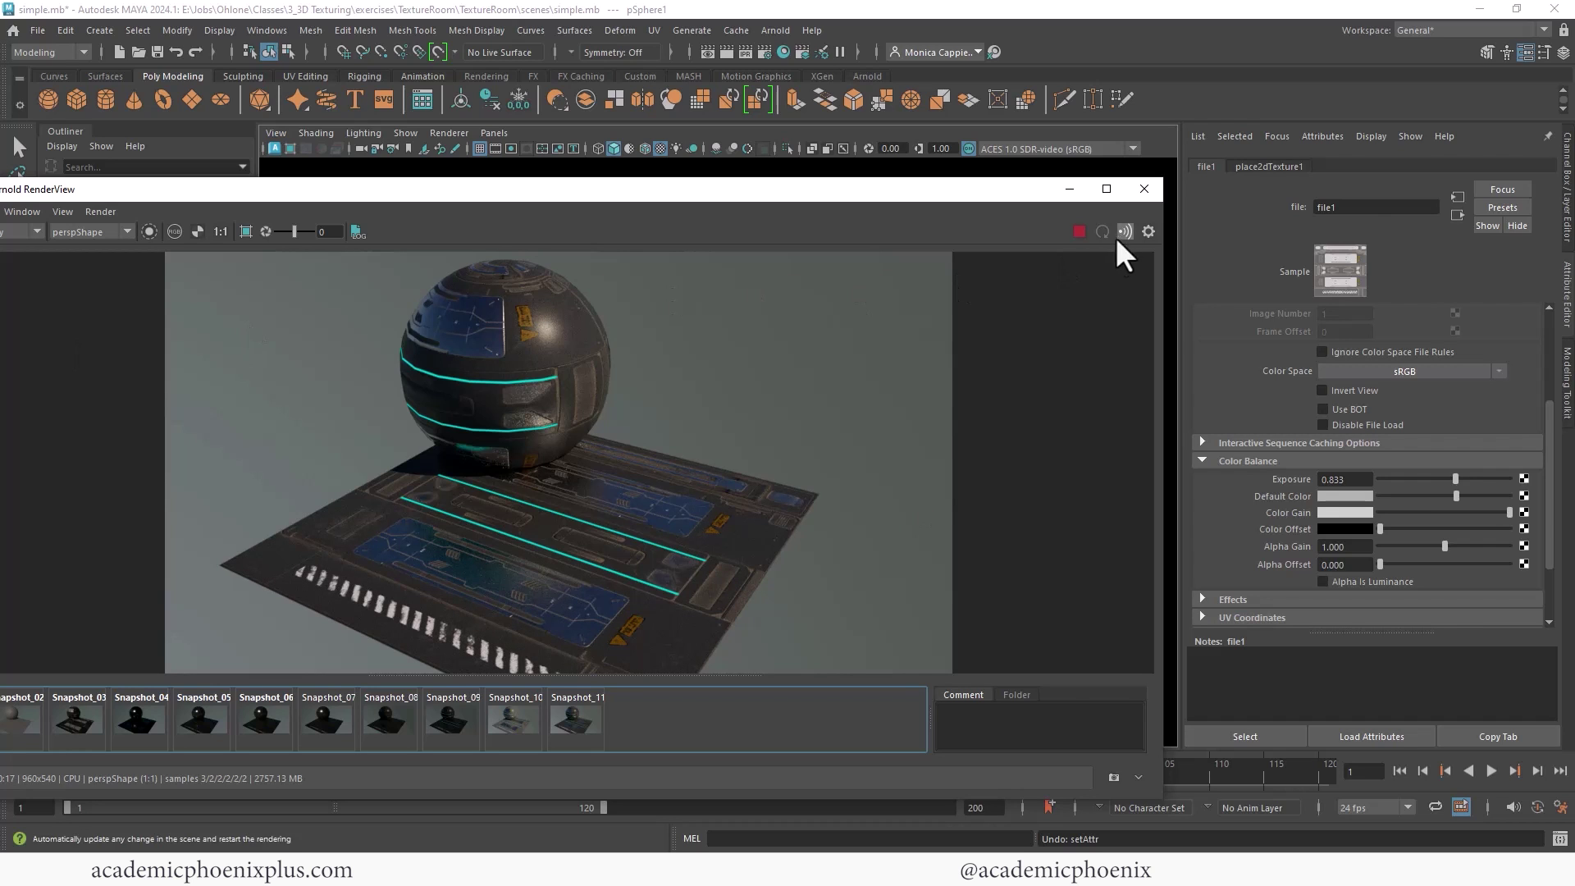
# Stop the render and create an Arnold Skydome Light
pyautogui.click(1079, 232)
pyautogui.click(1069, 188)
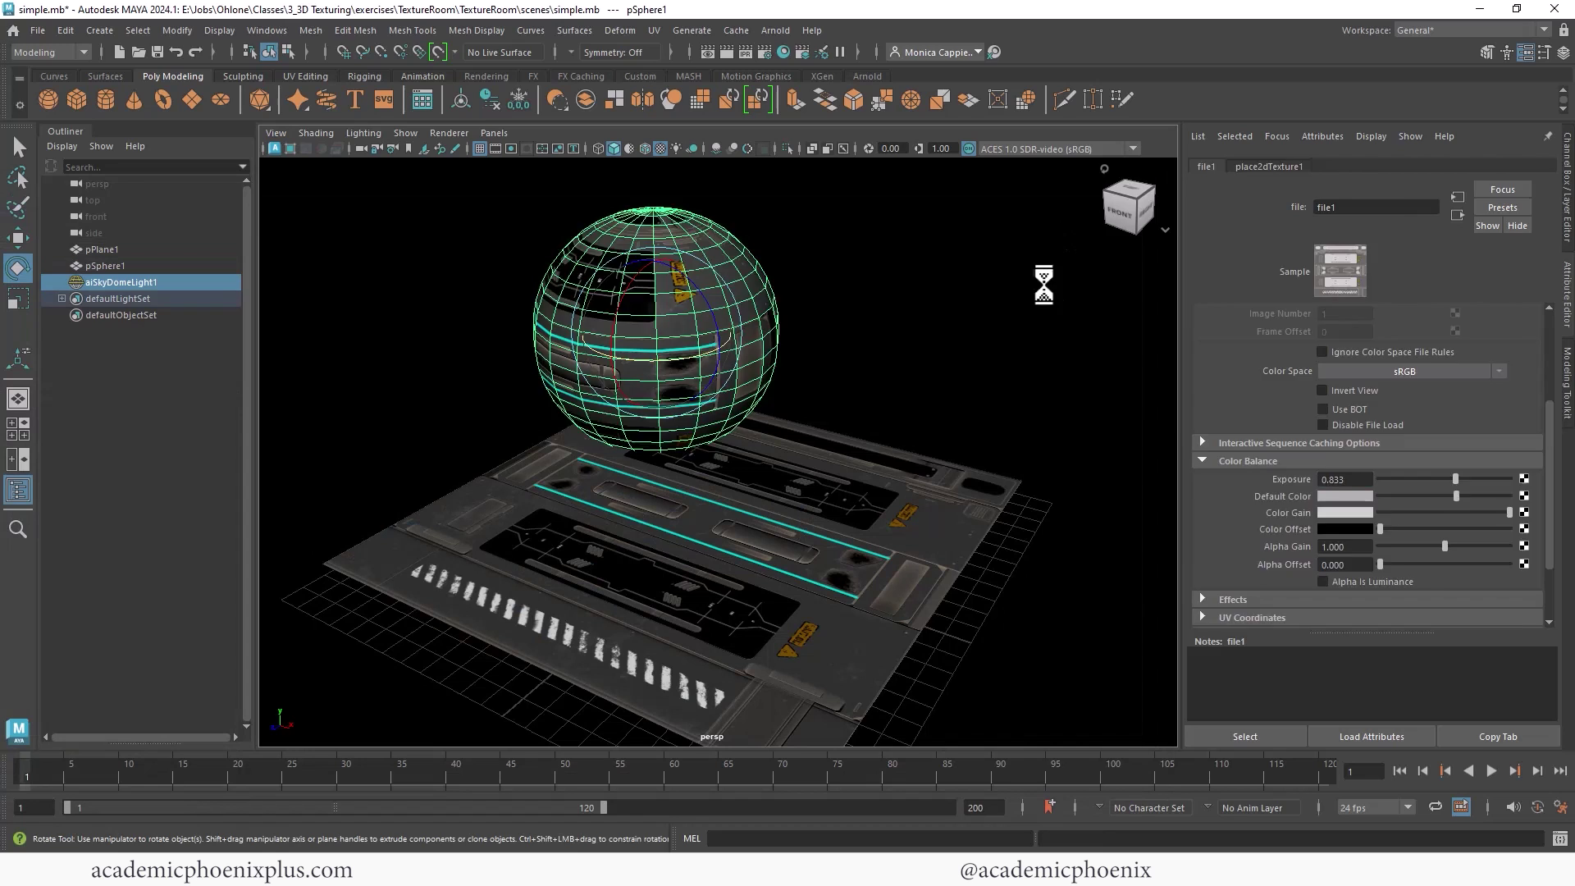
pyautogui.click(1056, 287)
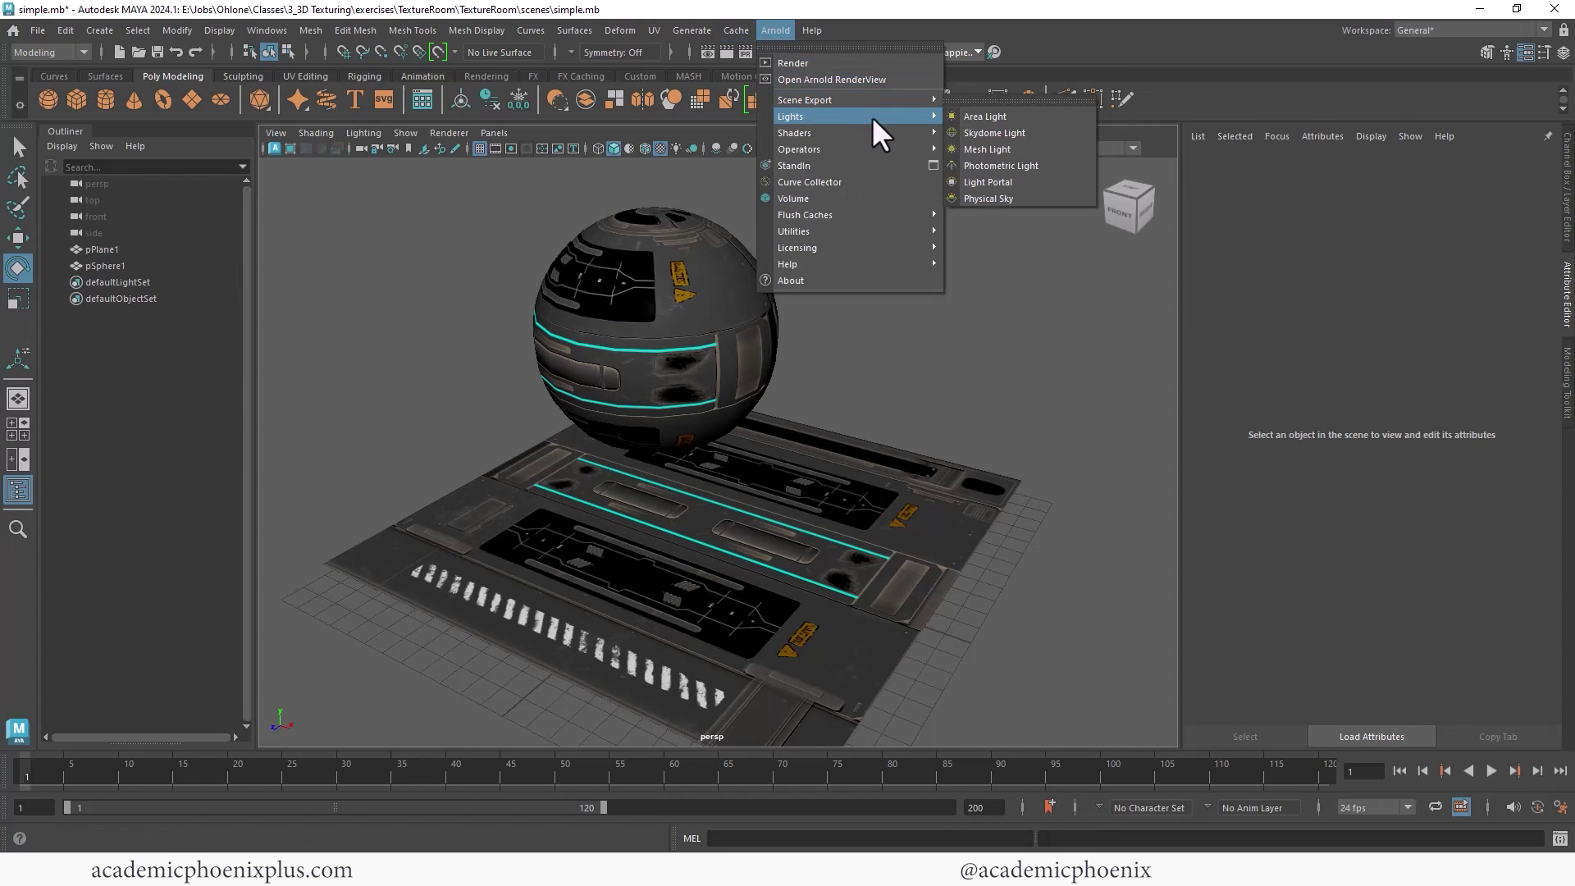
pyautogui.click(1033, 116)
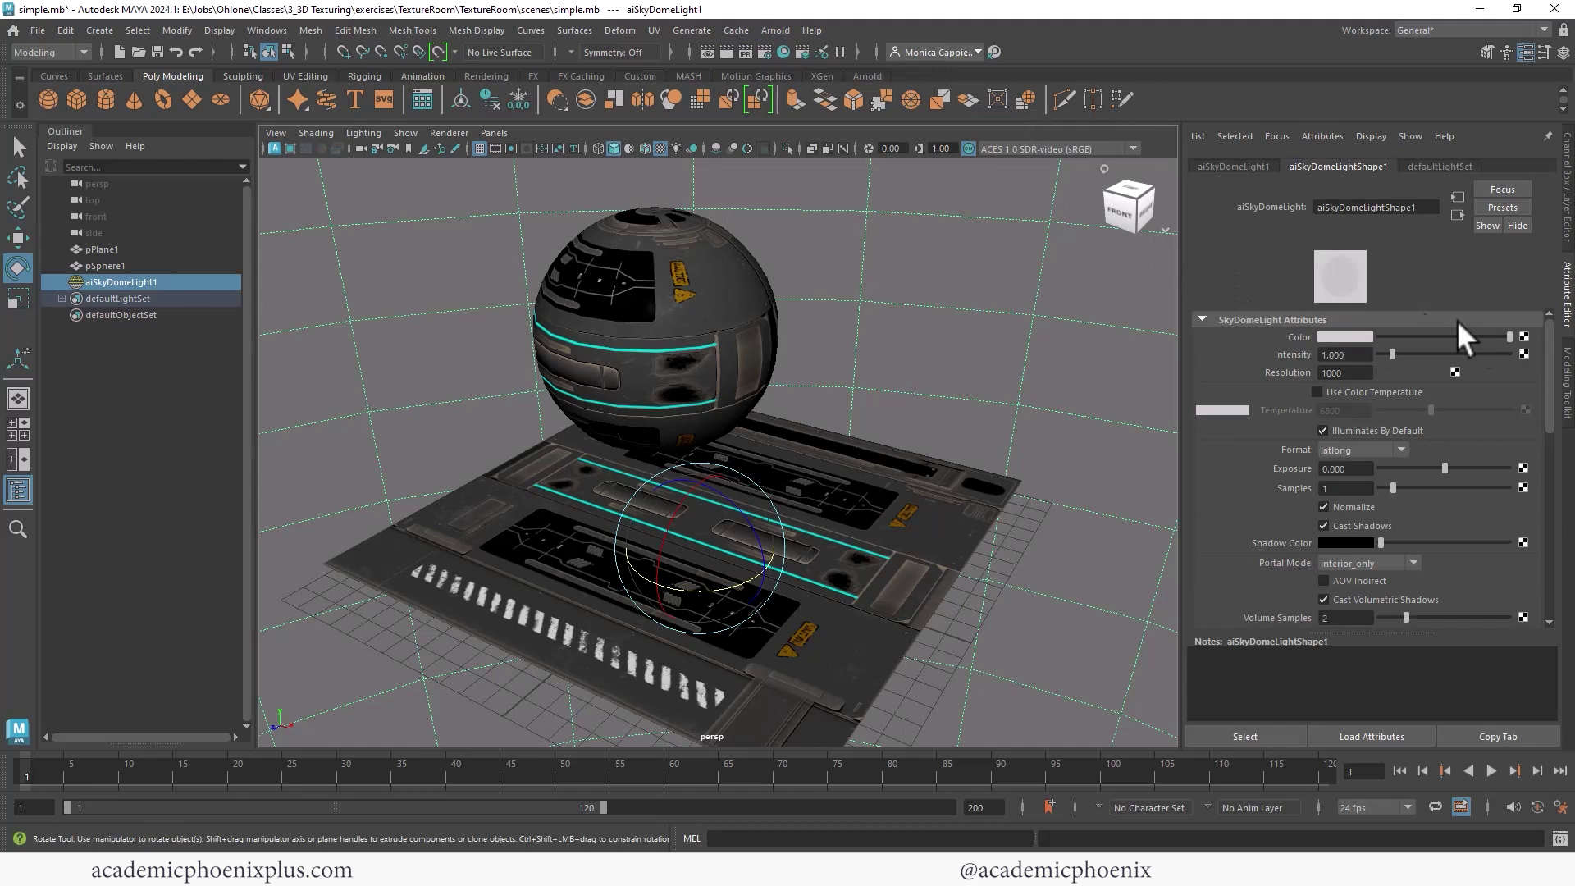
# Map tears_of_steel_bridge_1k.hdr into the sky dome's colour through a file texture
pyautogui.click(1524, 336)
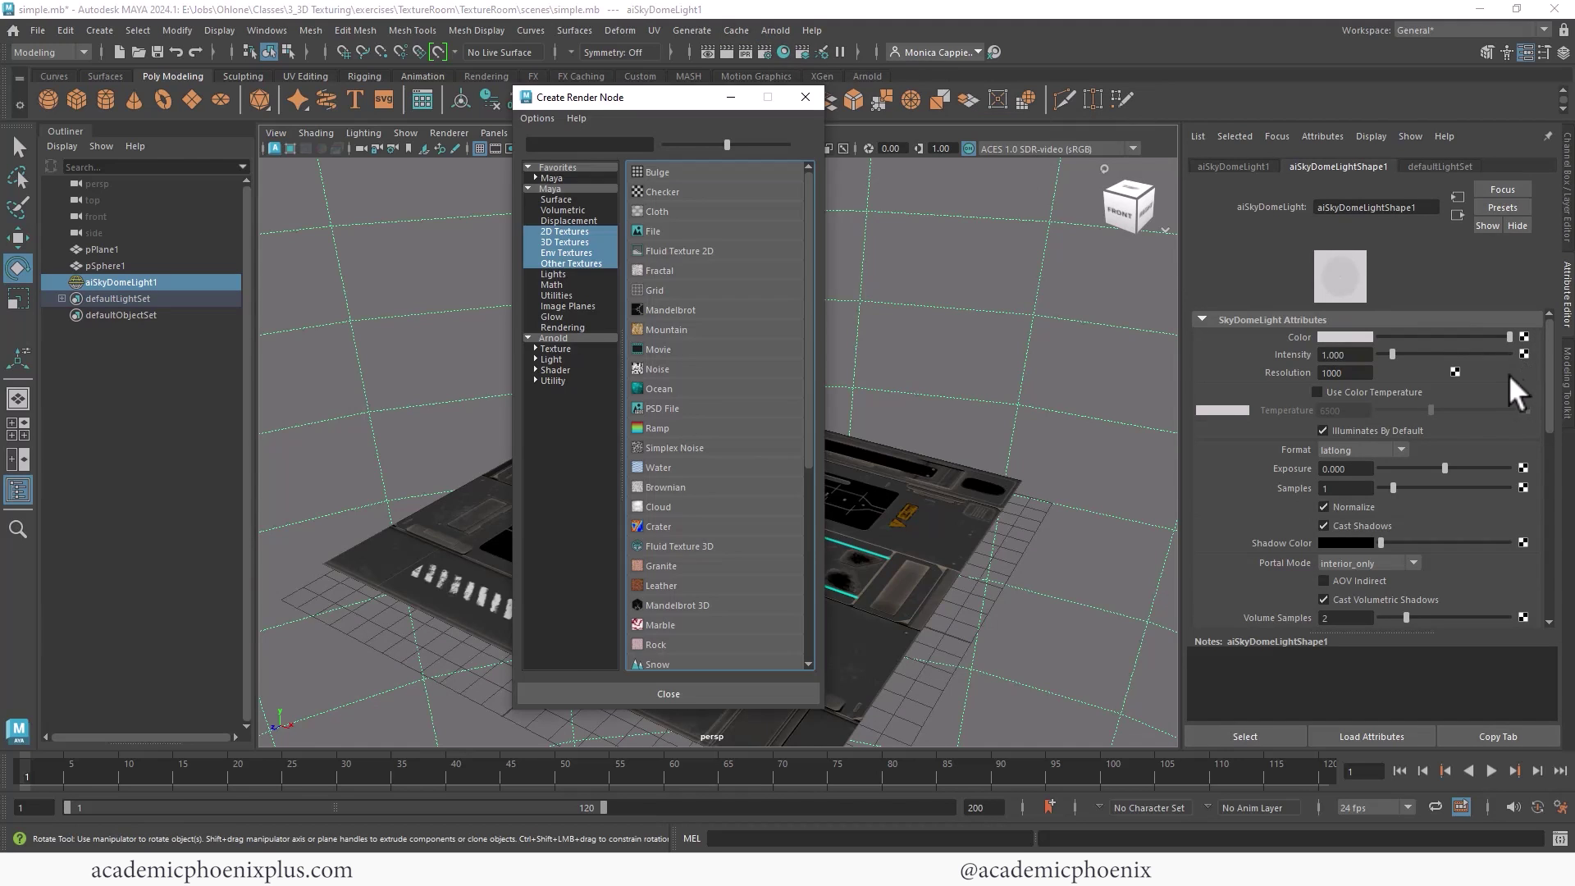
pyautogui.click(689, 236)
pyautogui.moveTo(1548, 419); pyautogui.dragTo(1544, 334)
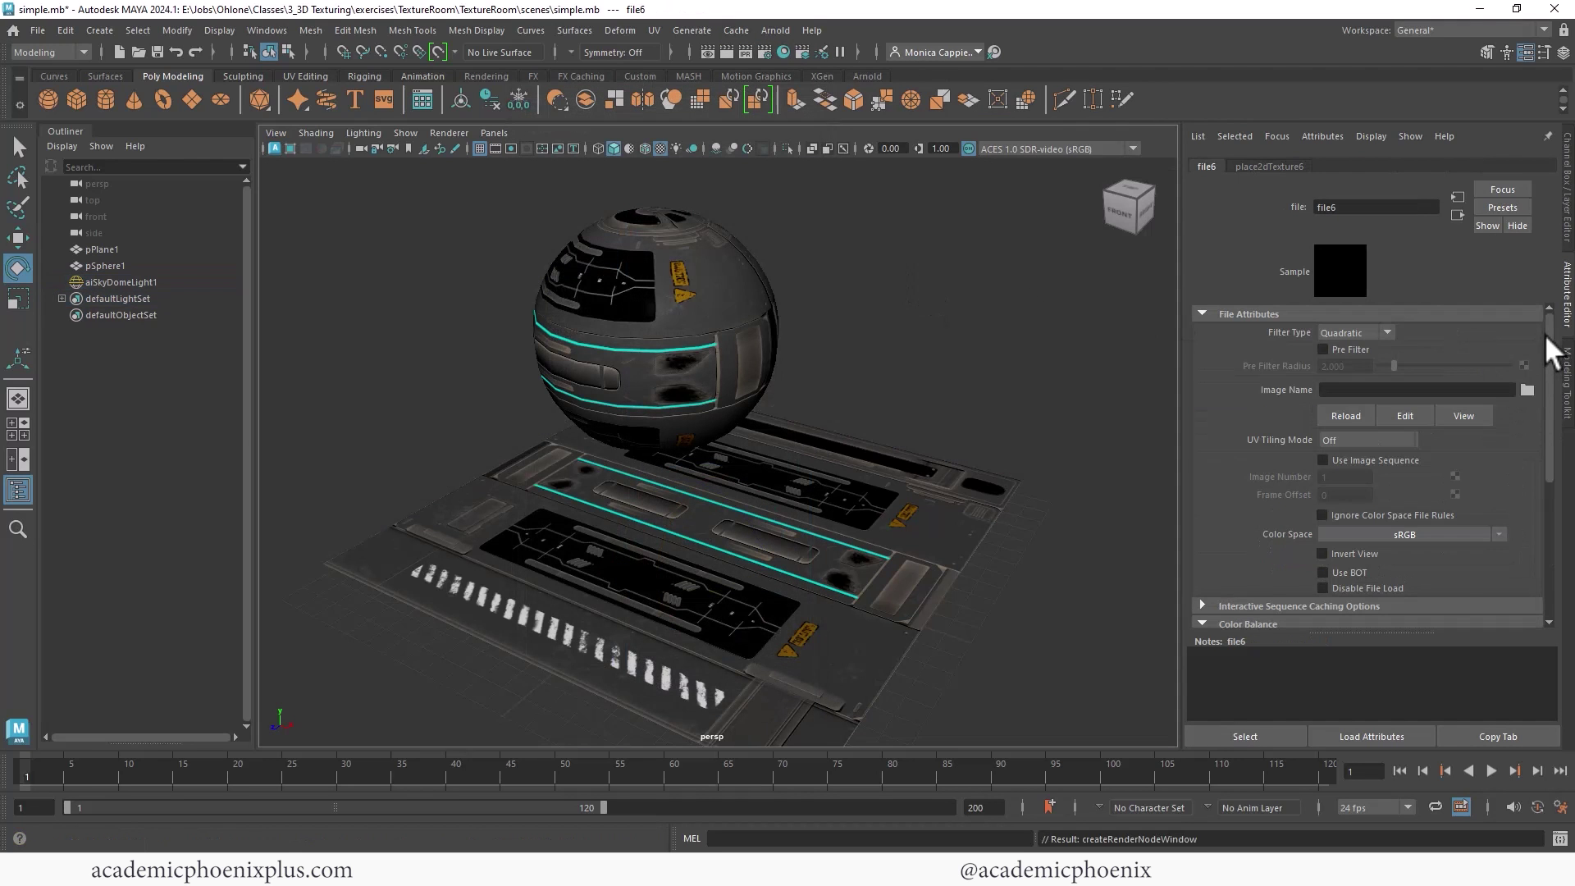
pyautogui.click(1526, 390)
pyautogui.click(259, 289)
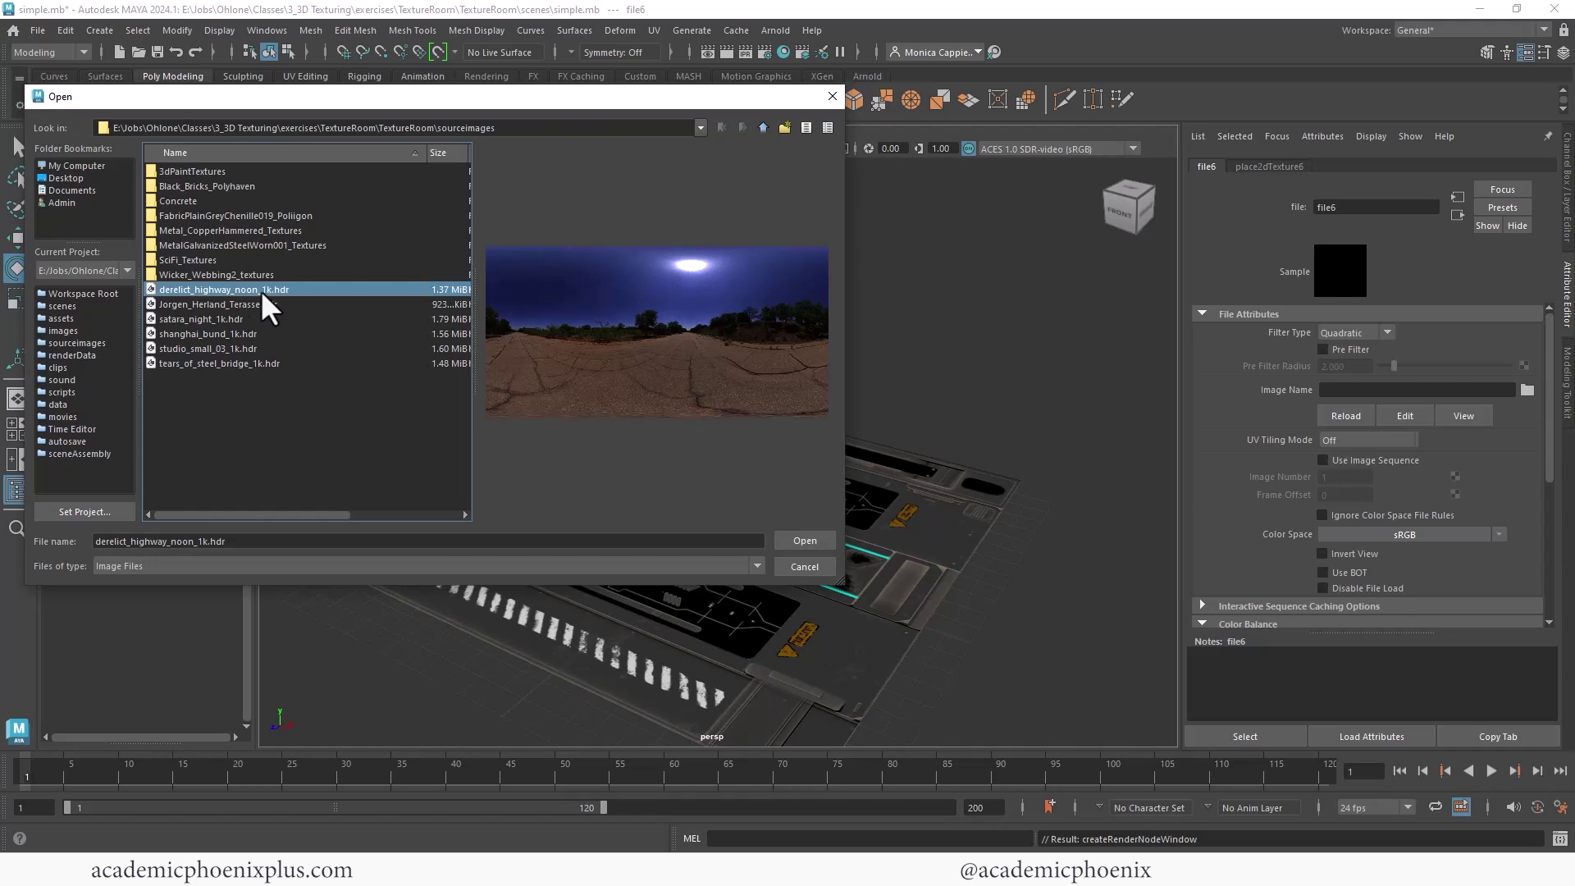
pyautogui.click(264, 304)
pyautogui.click(252, 349)
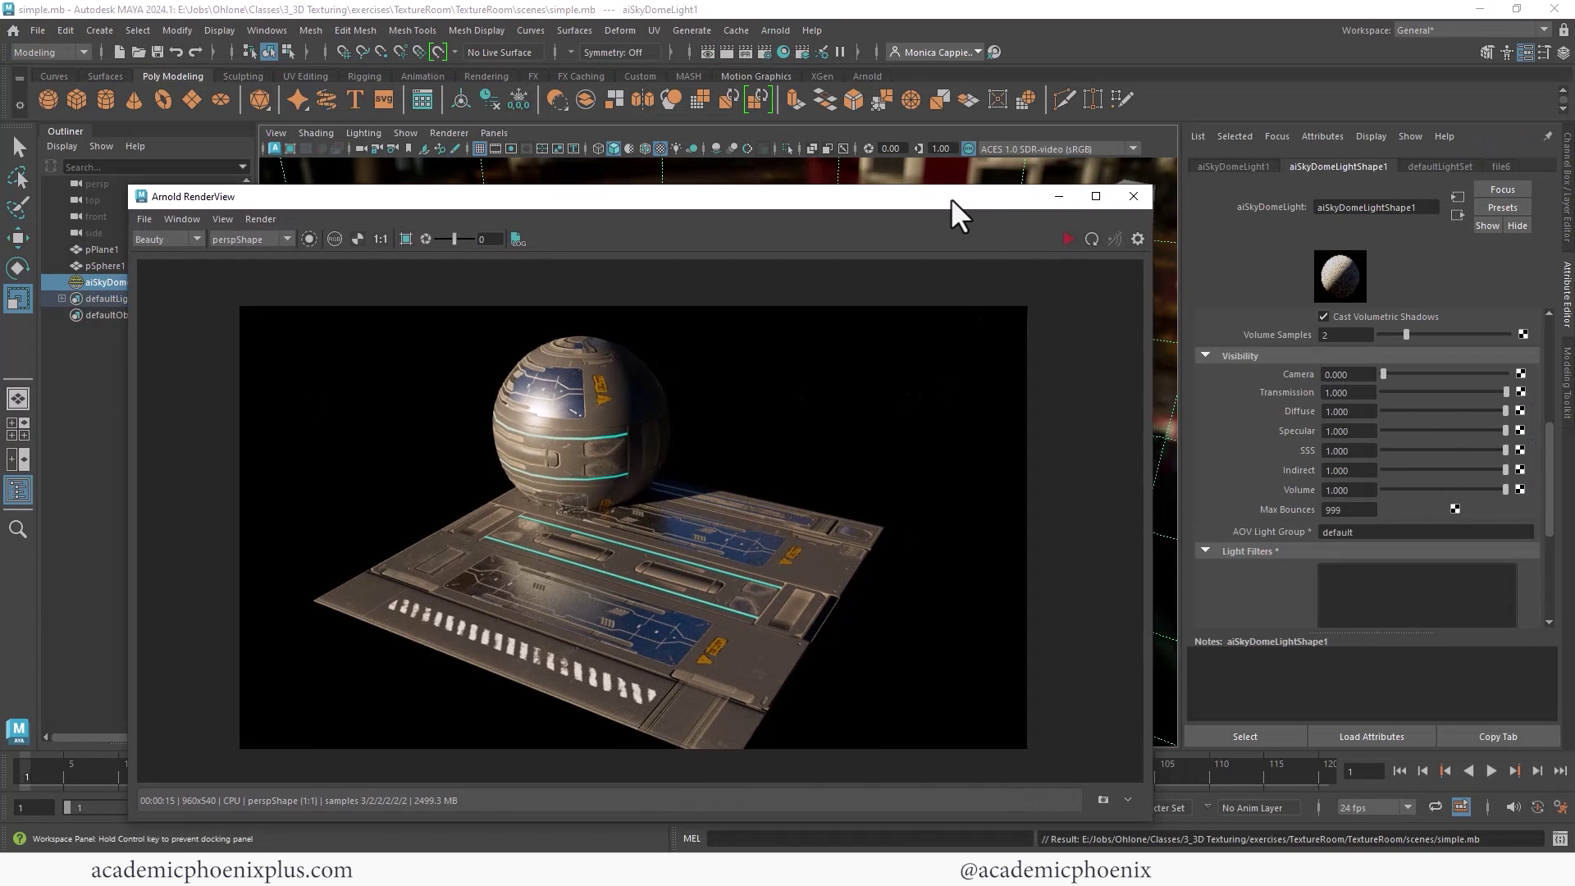
pyautogui.moveTo(952, 197); pyautogui.dragTo(963, 195)
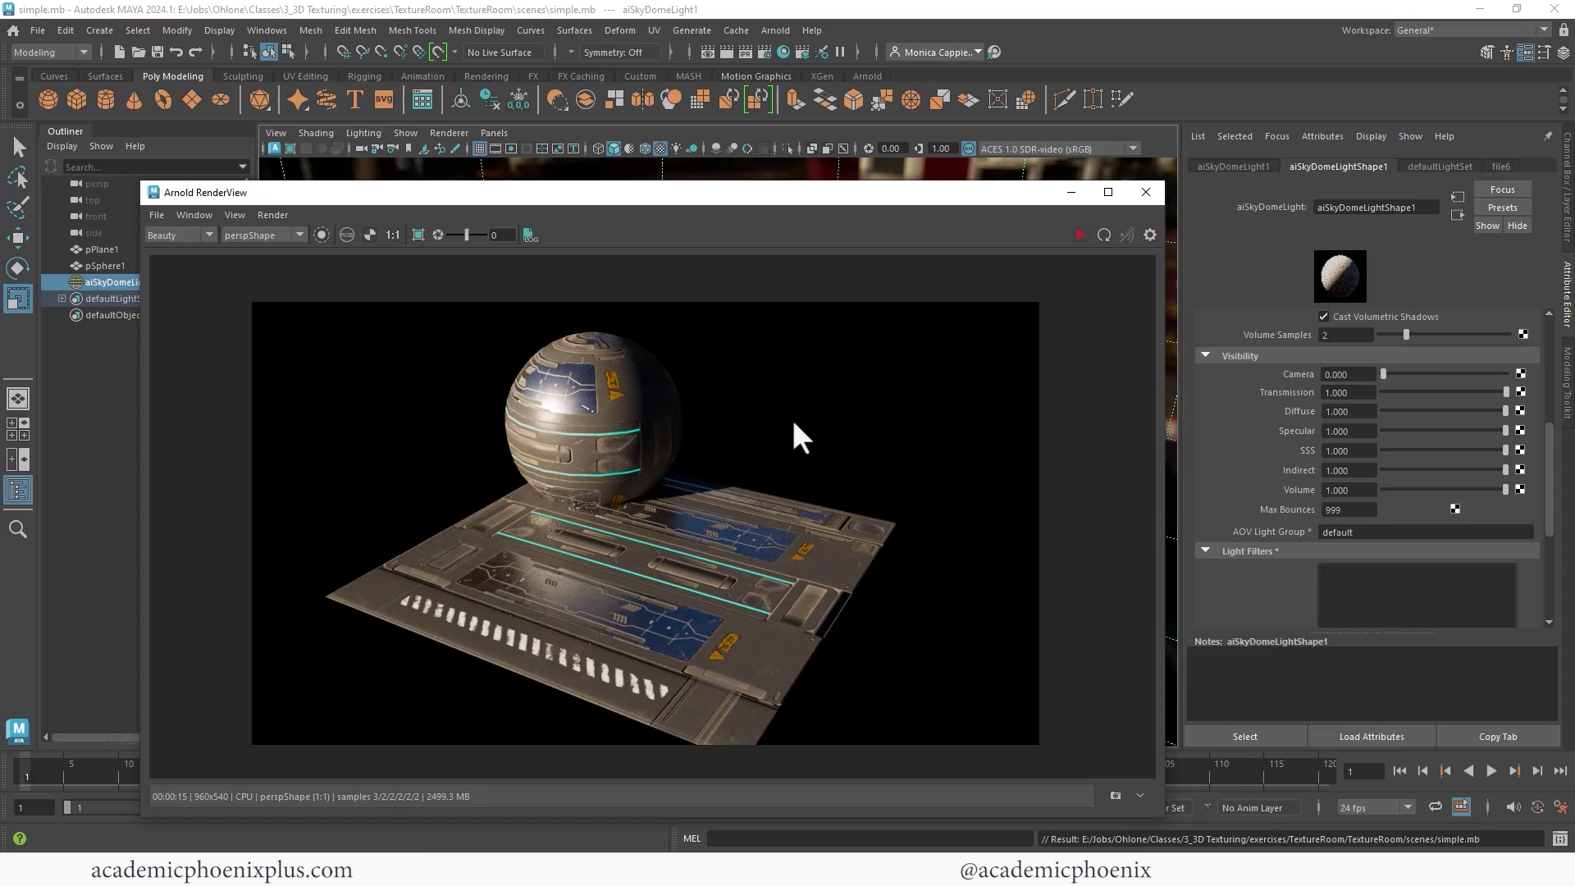
pyautogui.scroll(5, 1537, 357)
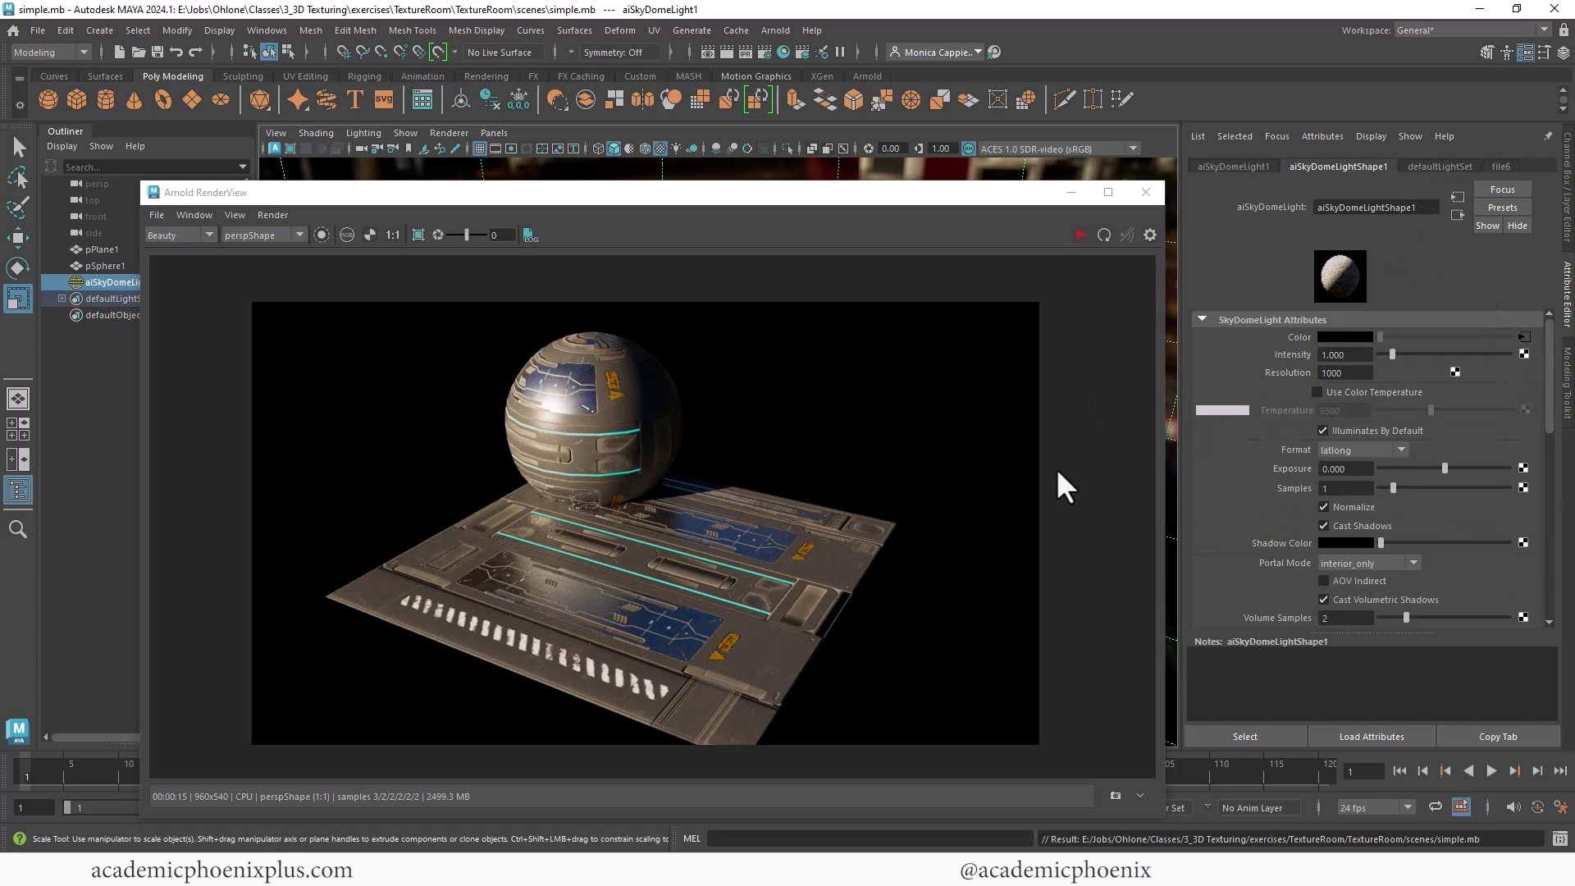
# Store a snapshot of the bridge-lit render and load satara_night_1k.hdr into the dome's file6 texture
pyautogui.click(1523, 336)
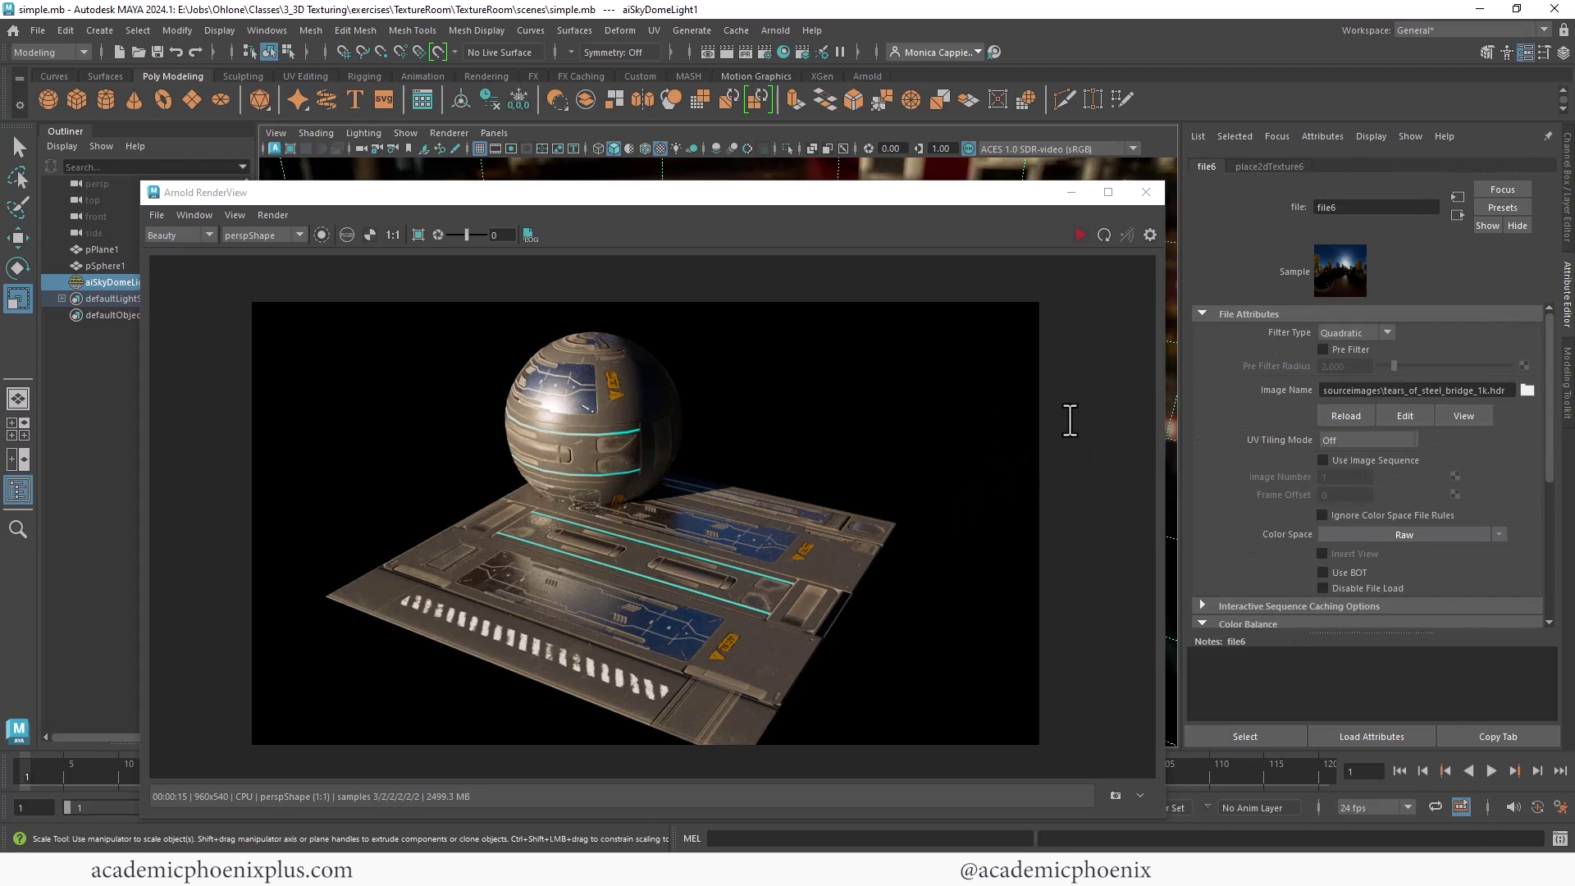
pyautogui.click(1115, 794)
pyautogui.click(1528, 390)
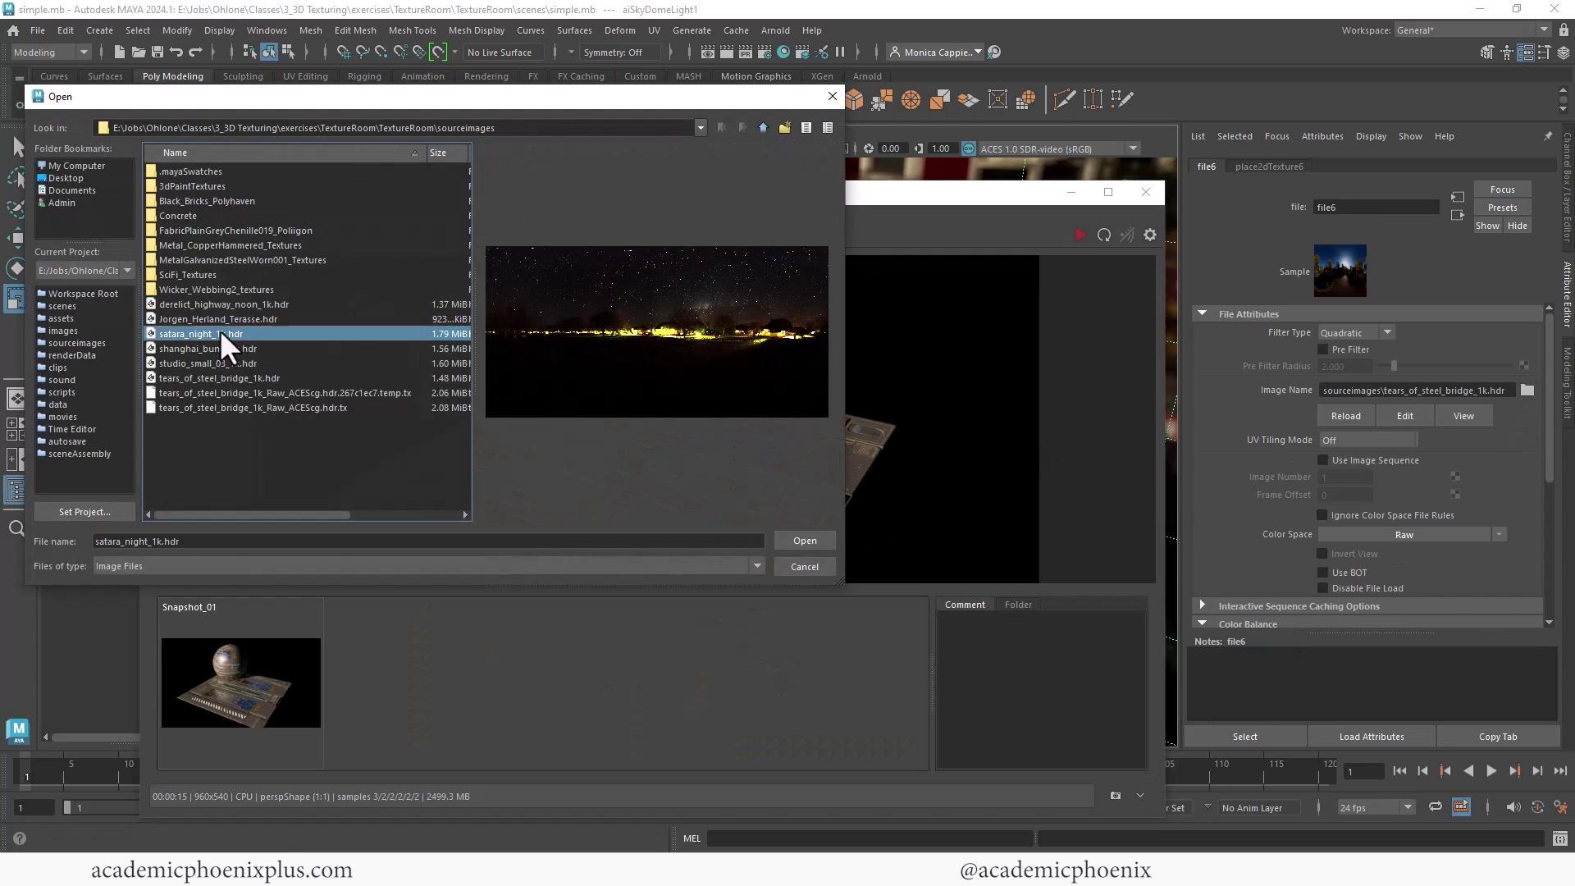
pyautogui.doubleClick(224, 330)
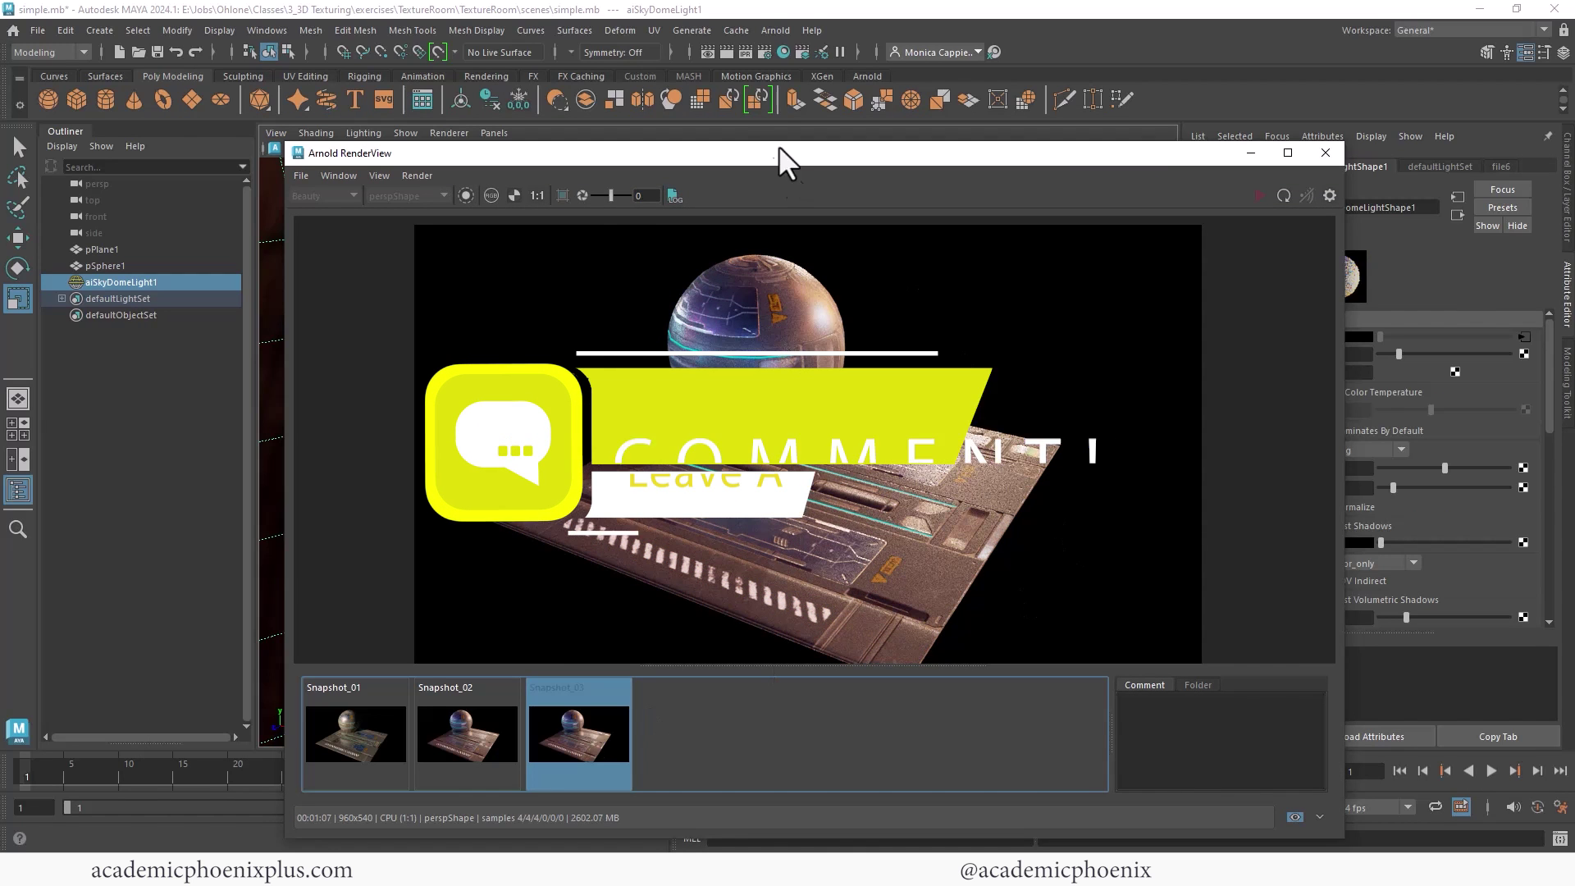
pyautogui.moveTo(782, 89); pyautogui.dragTo(785, 63)
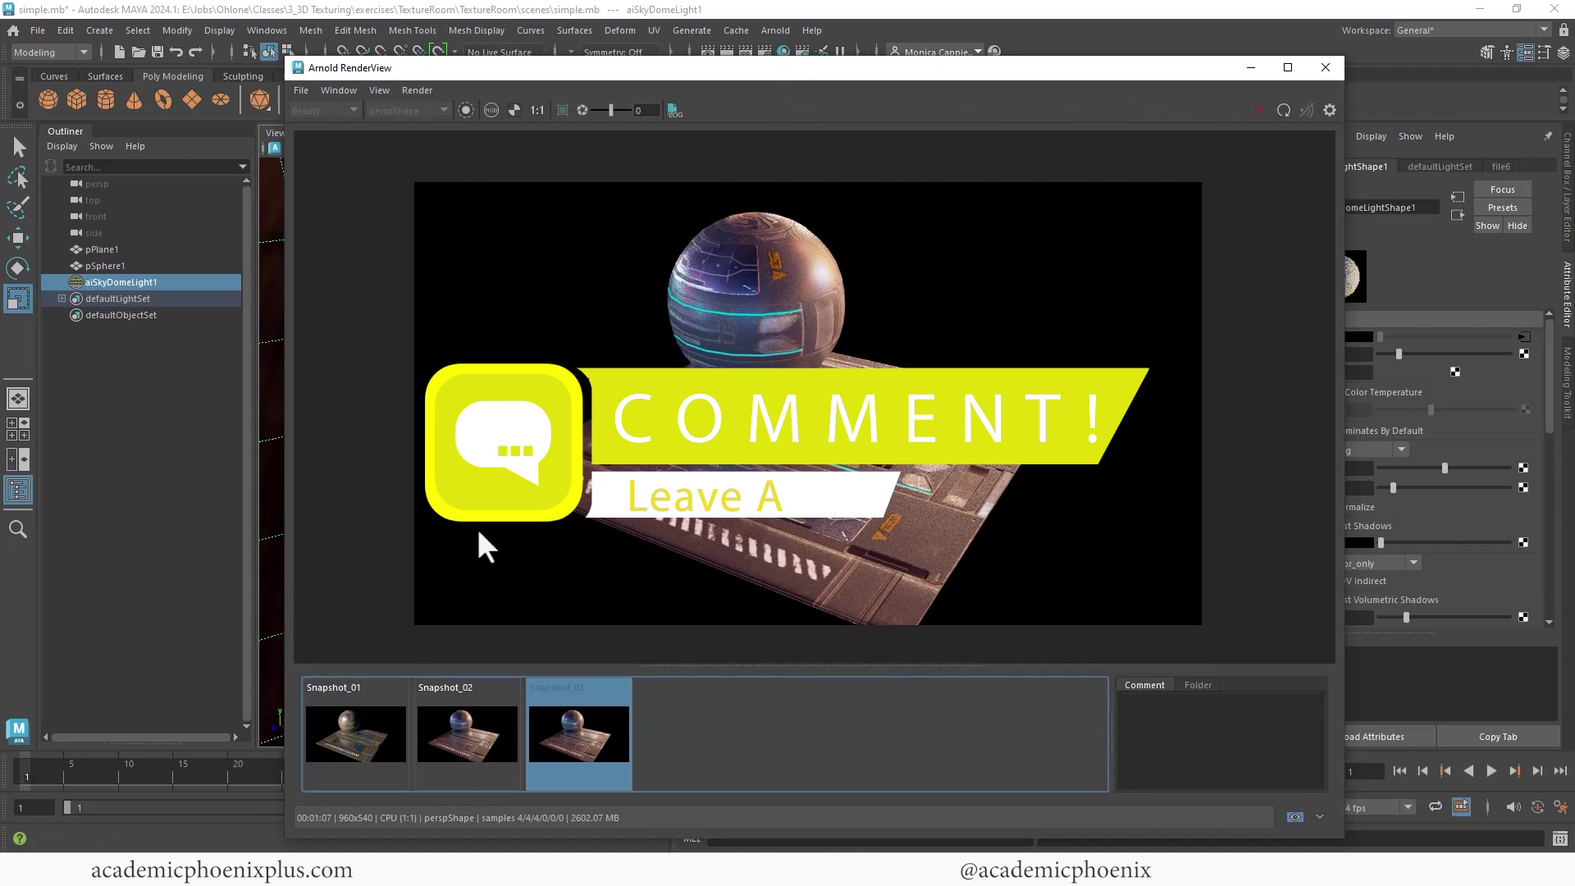